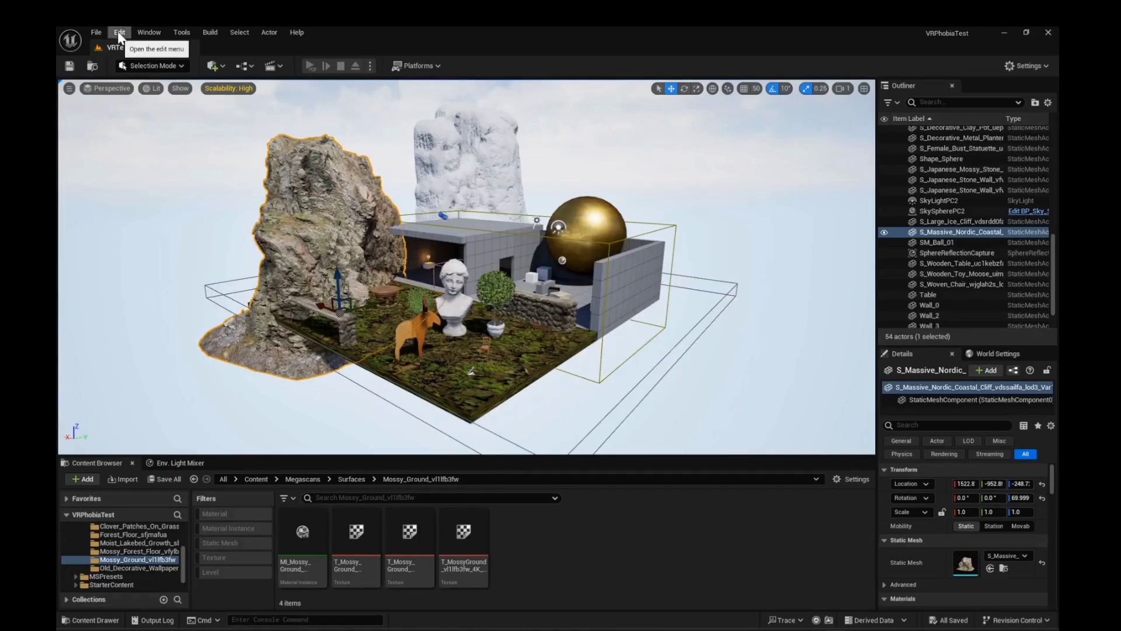
In the project's Maps & Modes settings, set the Editor Startup Map to LandscapeLevel
click(119, 33)
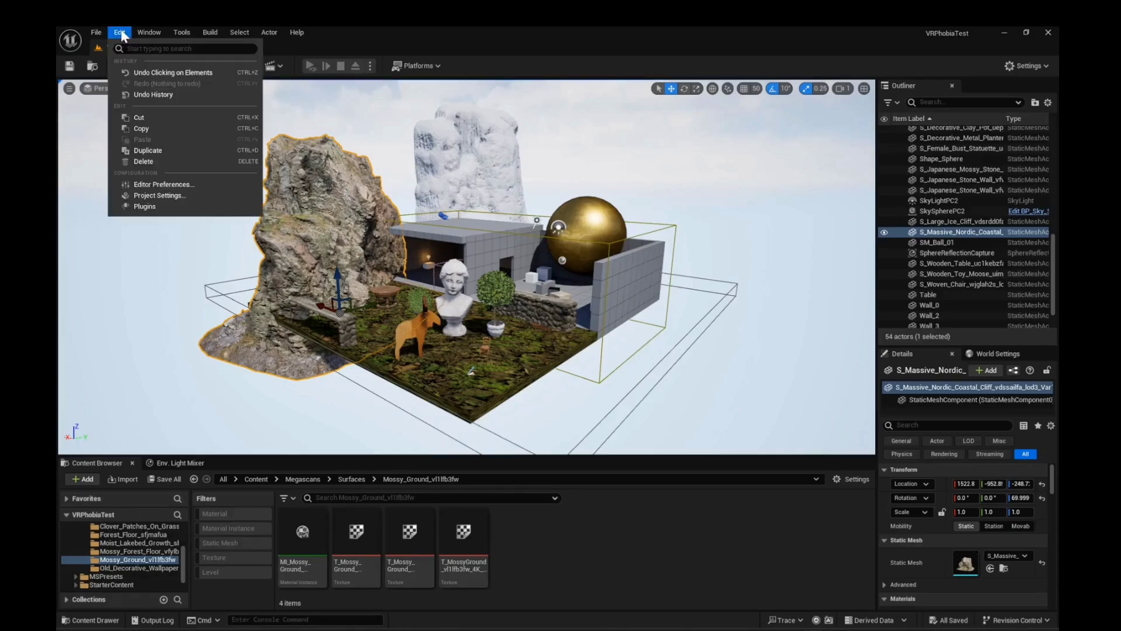
click(167, 196)
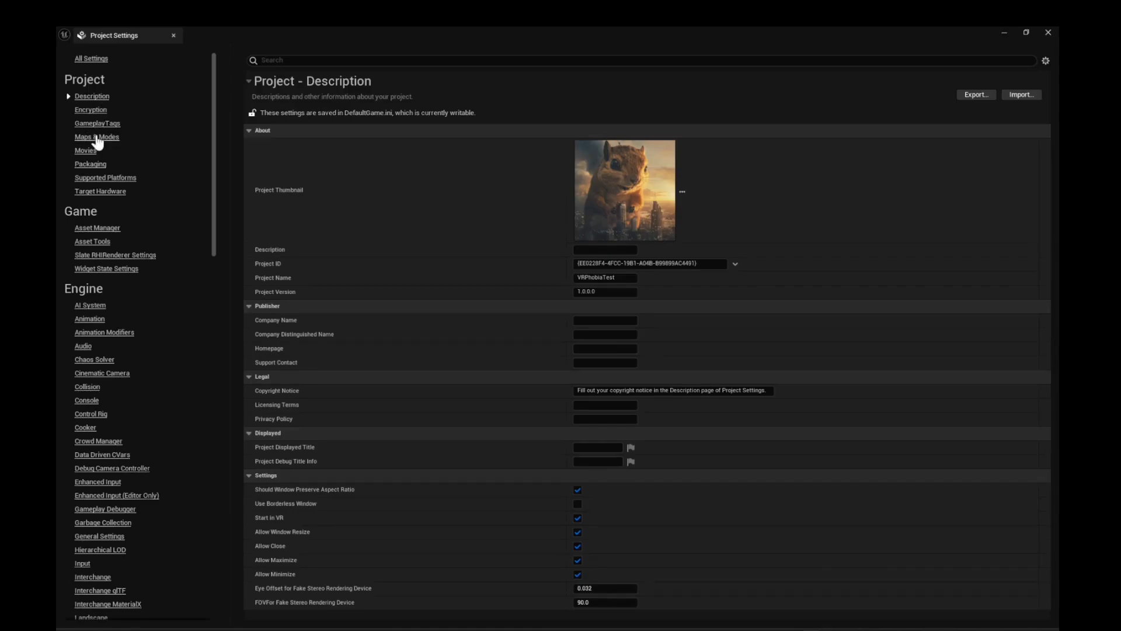
click(97, 137)
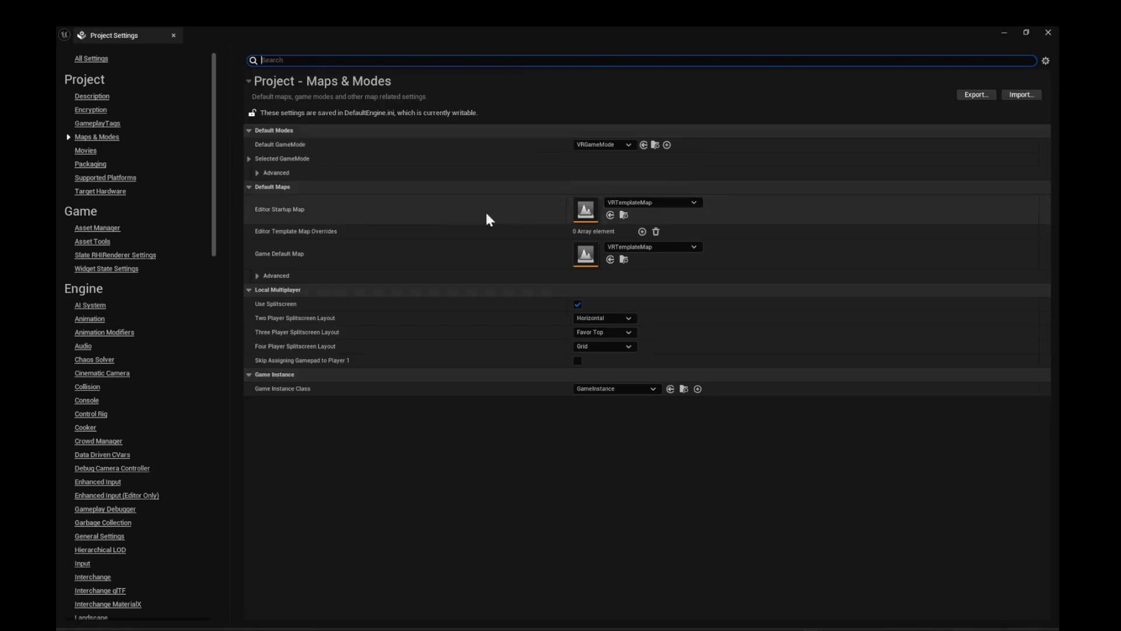
click(649, 202)
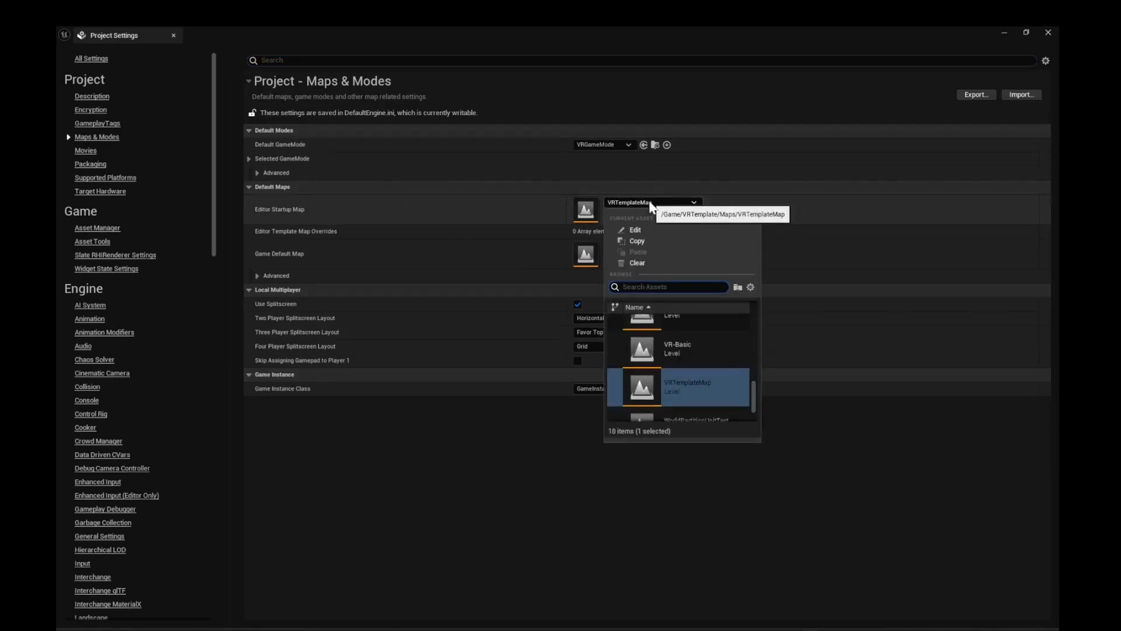
scroll(710, 348, up, 2)
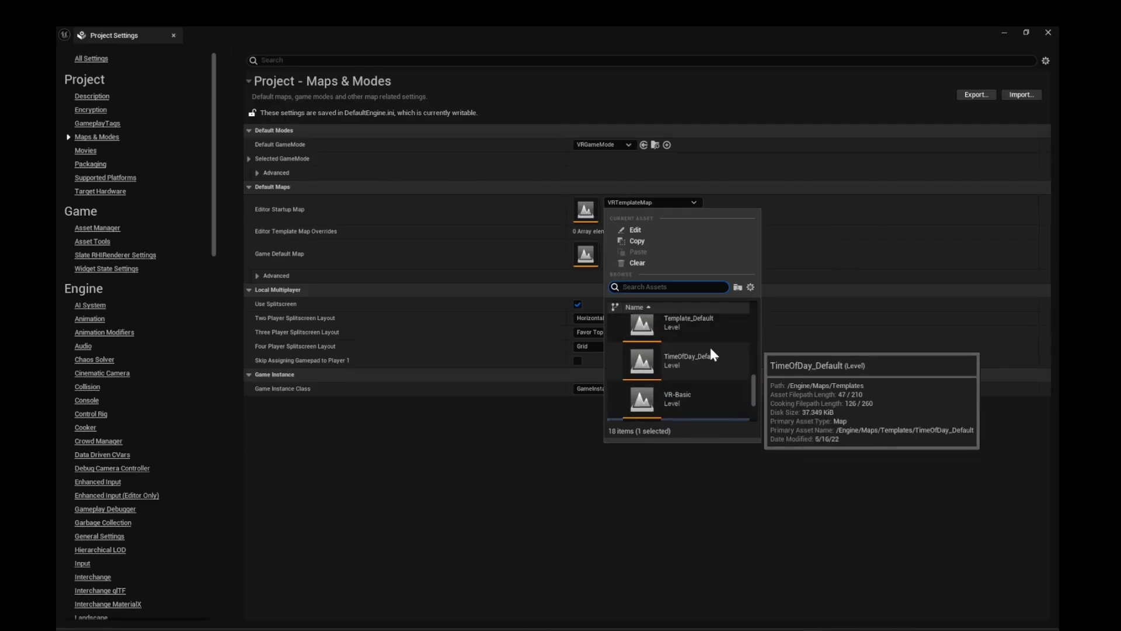
scroll(716, 340, up, 5)
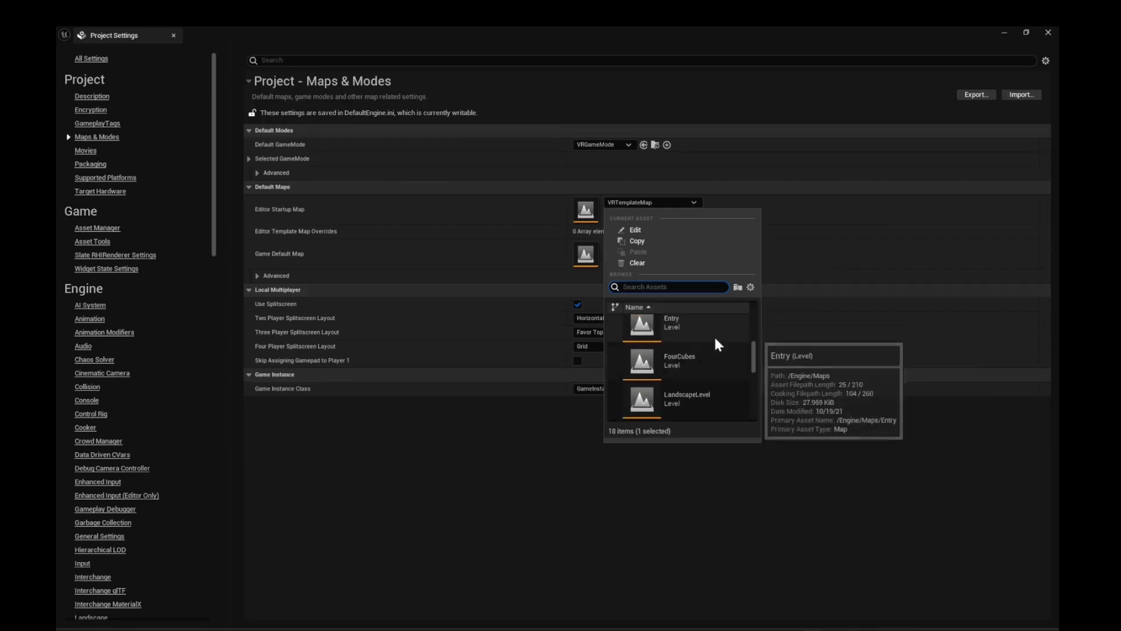
drag(752, 356, 753, 363)
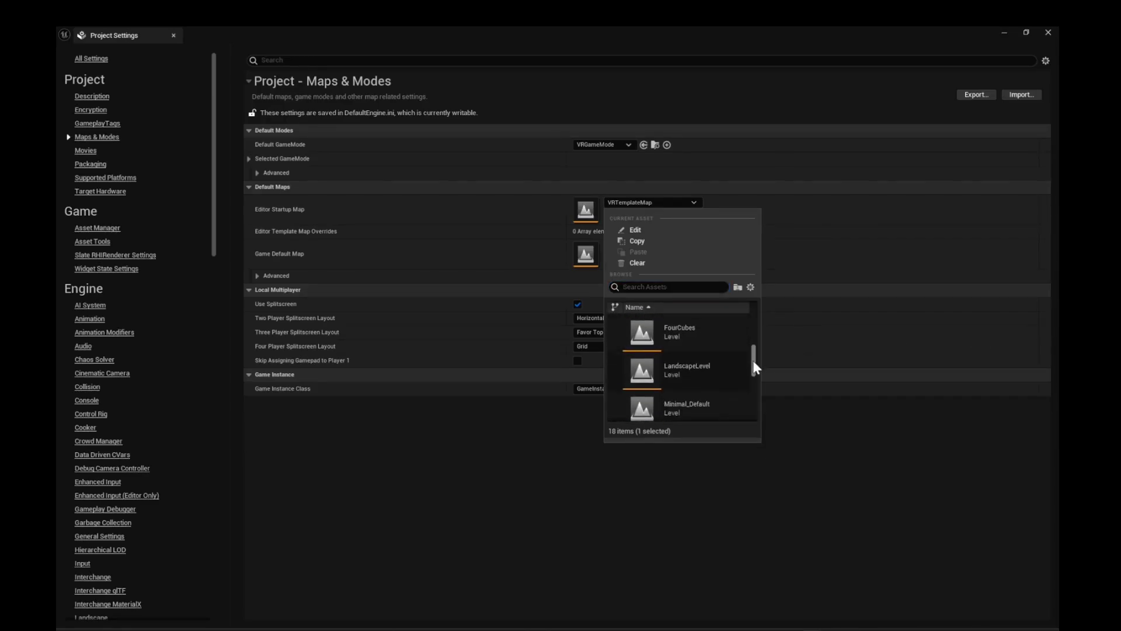
click(668, 367)
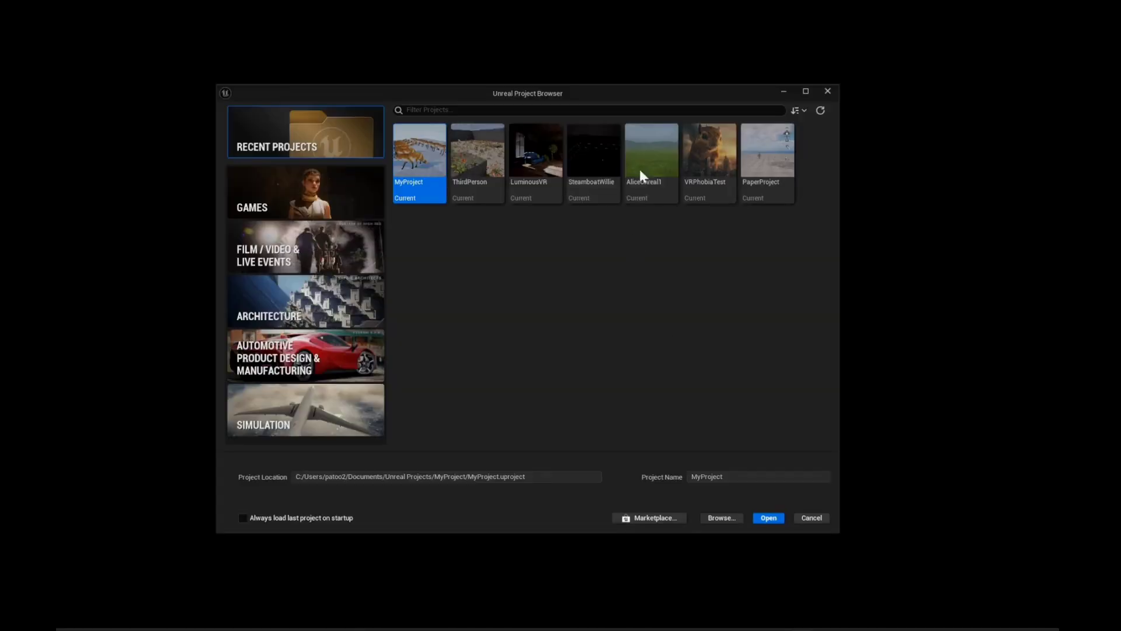
Reopen the VRPhobiaTest project from the recent projects and look over its landscape level
click(710, 150)
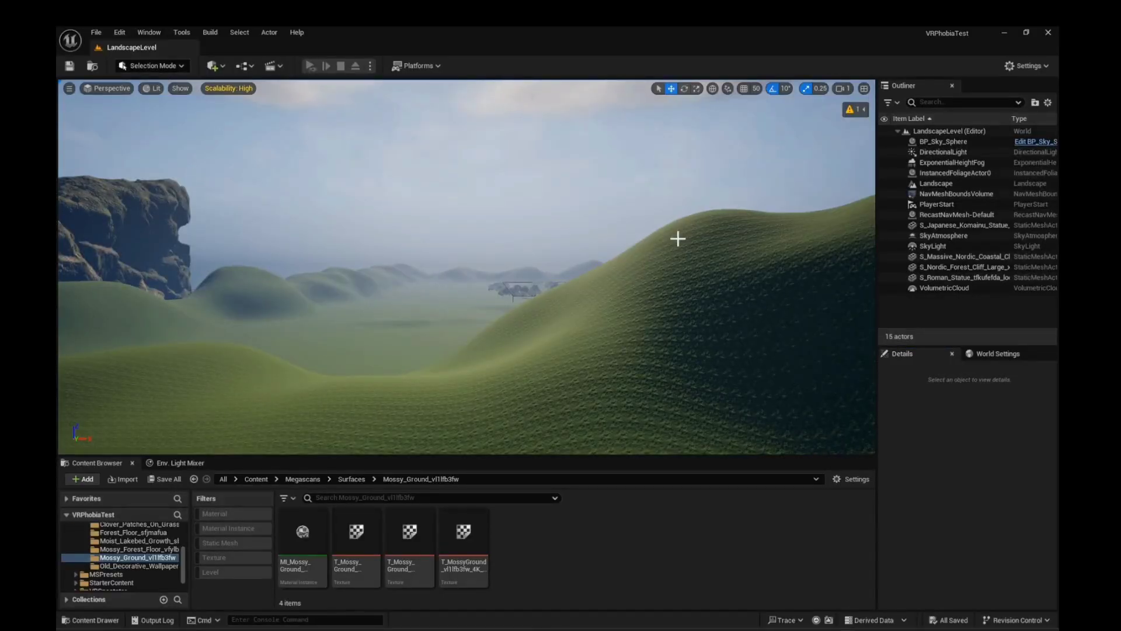
key(w)
mouse_move(426, 329)
right_down()
mouse_move(429, 319)
mouse_move(444, 341)
mouse_move(426, 329)
right_up()
scroll(426, 329, up, 3)
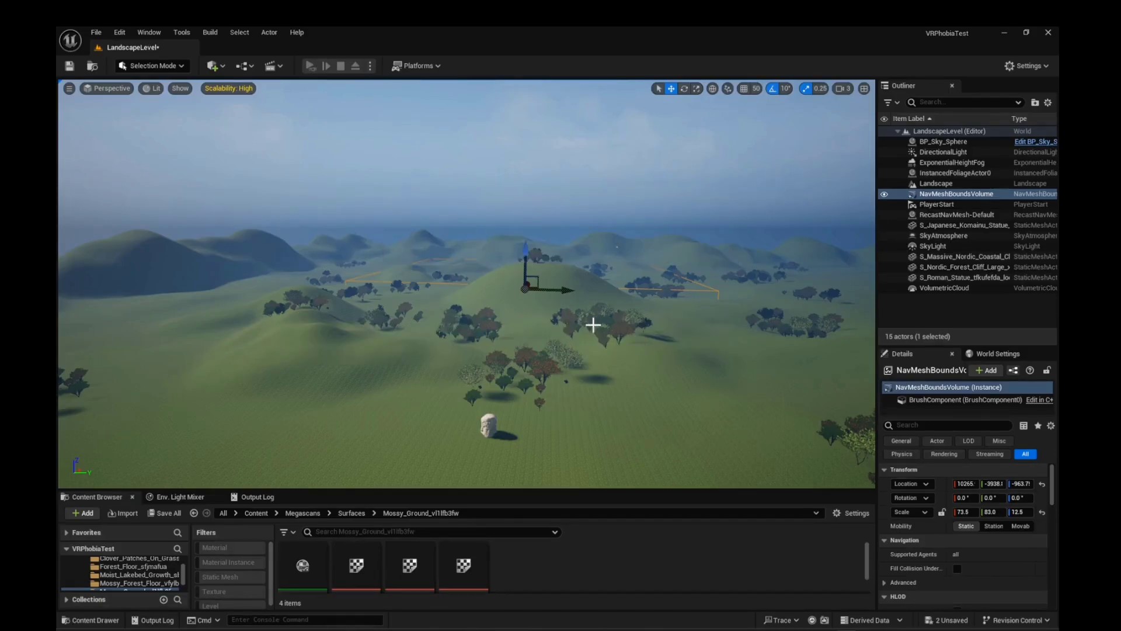
In Landscape mode, raise two long curved ridges on the open grass beside the statue, using the Sculpt tool with brush size about 495
click(173, 65)
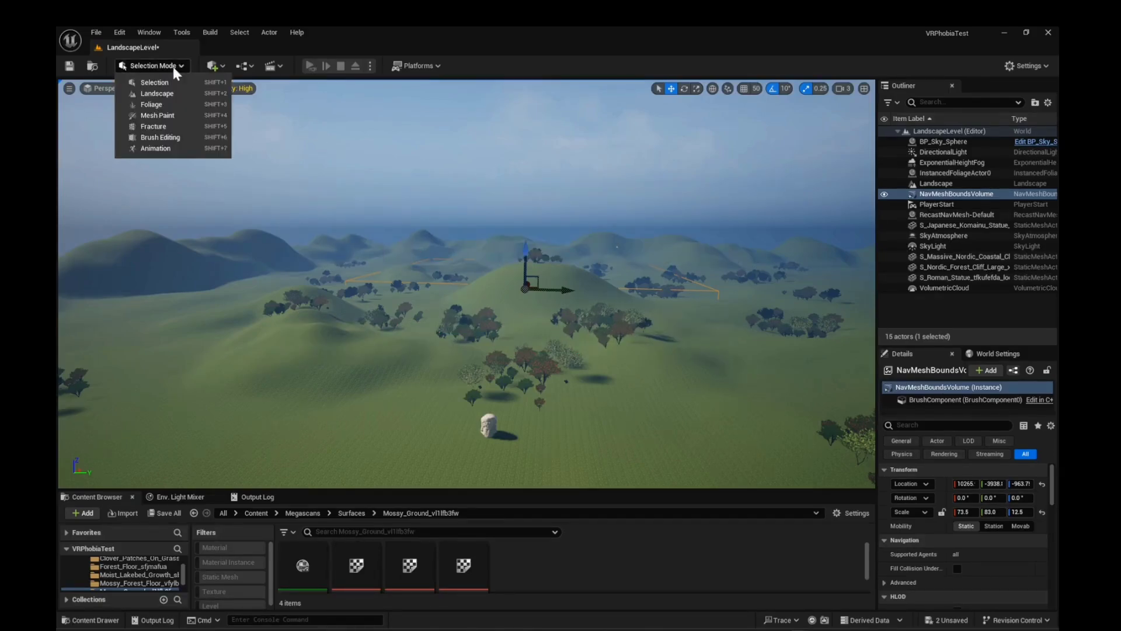
click(163, 92)
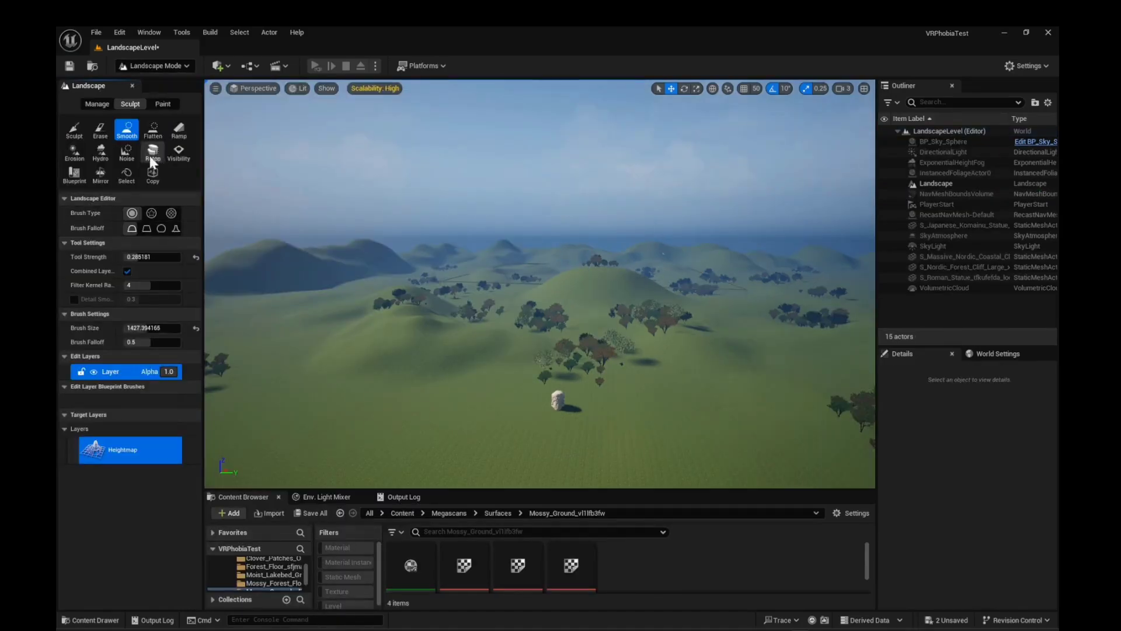
click(79, 134)
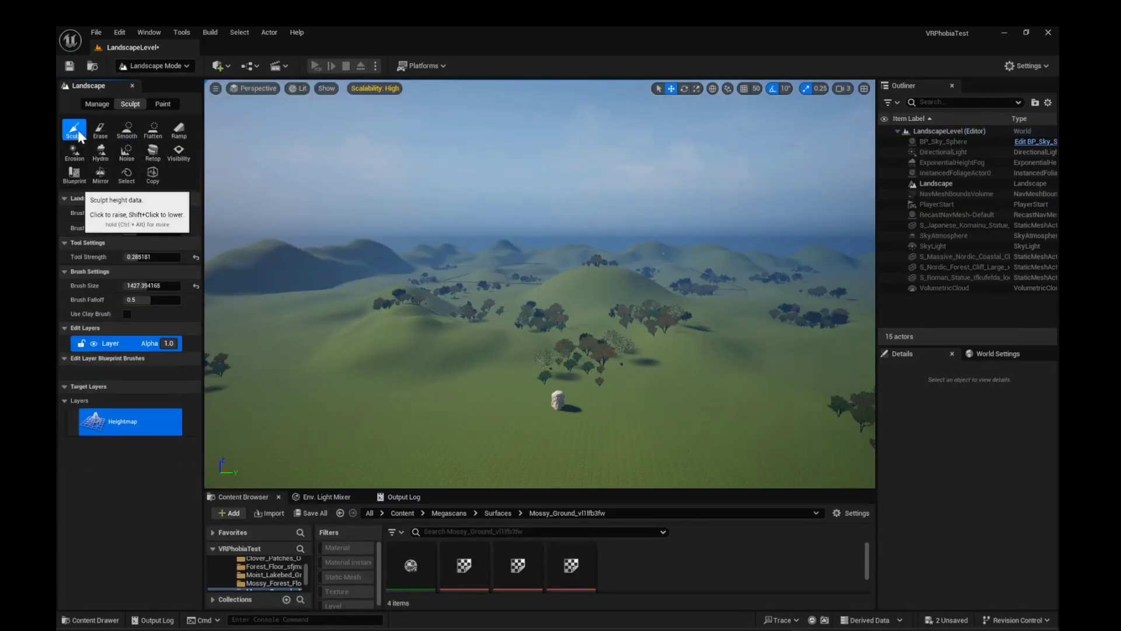
mouse_move(638, 342)
right_down()
mouse_move(660, 397)
mouse_move(638, 325)
right_up()
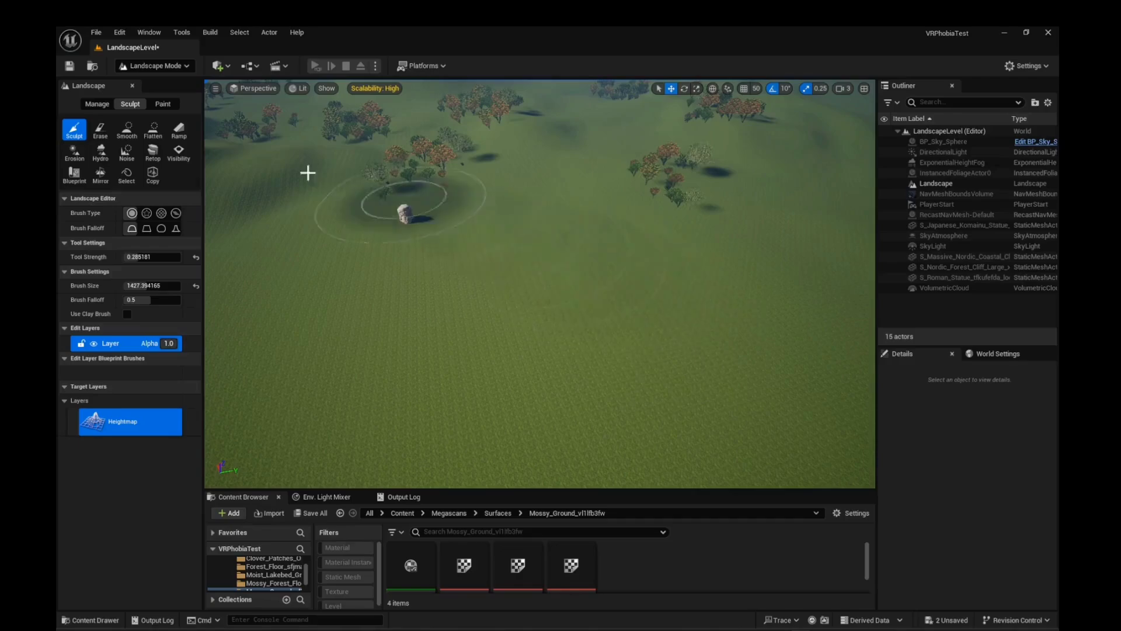
drag(155, 280, 114, 281)
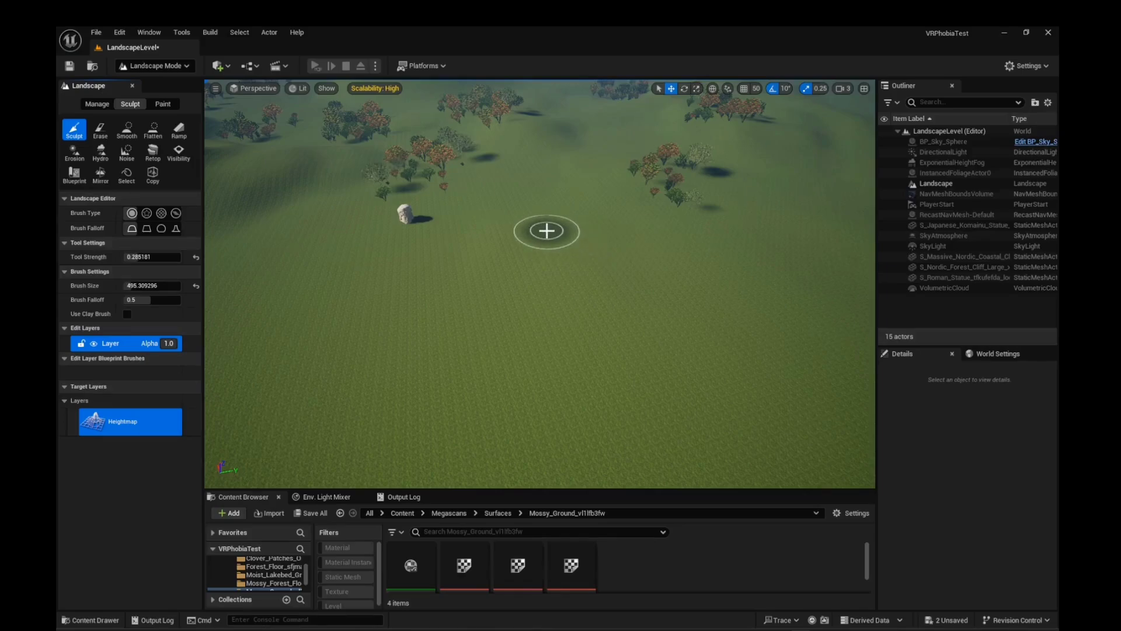
mouse_move(547, 231)
mouse_down()
mouse_move(591, 282)
mouse_move(603, 331)
mouse_move(573, 379)
mouse_move(533, 401)
mouse_up()
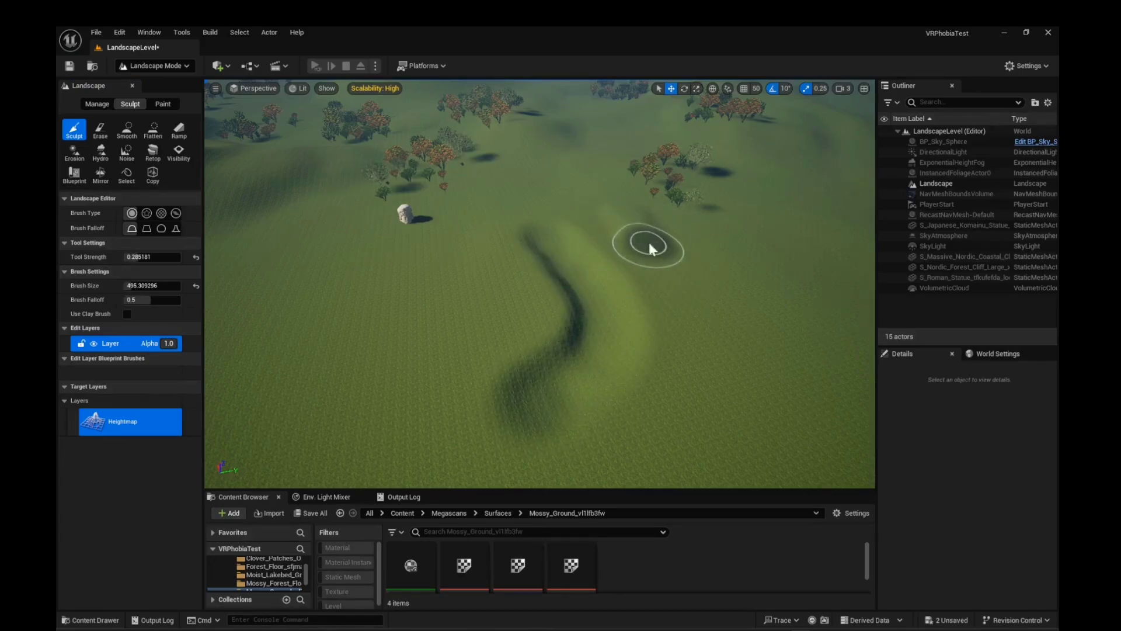
mouse_move(652, 250)
mouse_down()
mouse_move(681, 273)
mouse_move(703, 333)
mouse_move(693, 387)
mouse_move(713, 404)
mouse_up()
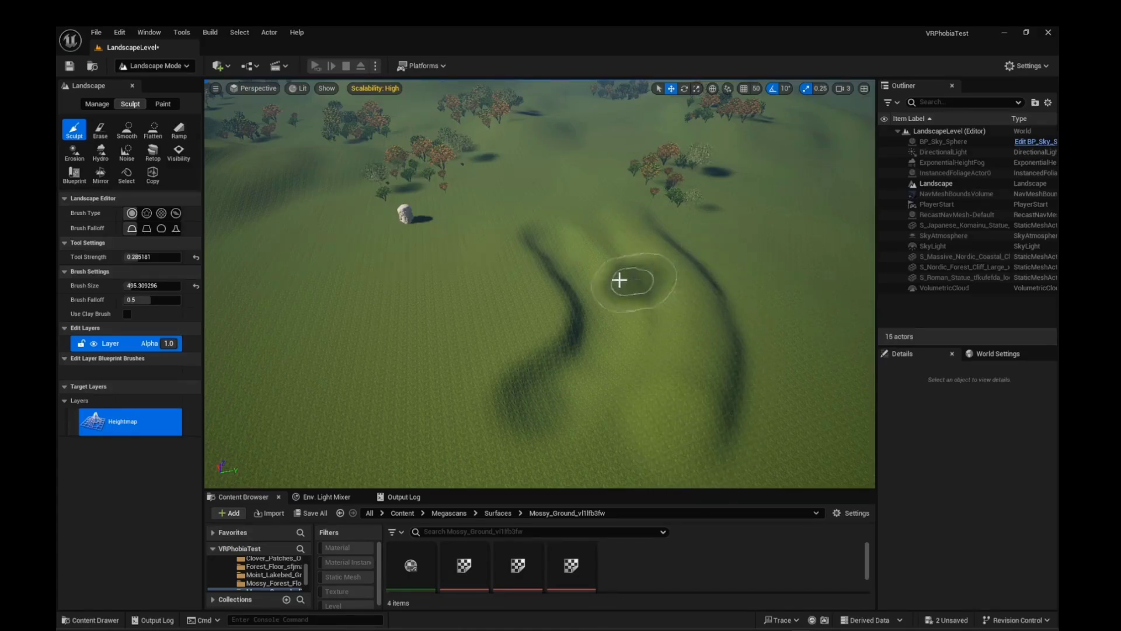
Examine the whole landscape from above, including its outer edges and the outlined teleport area
mouse_move(526, 183)
mouse_down()
mouse_move(566, 173)
mouse_move(552, 217)
mouse_move(580, 288)
mouse_move(573, 373)
mouse_move(526, 409)
mouse_move(555, 194)
mouse_up()
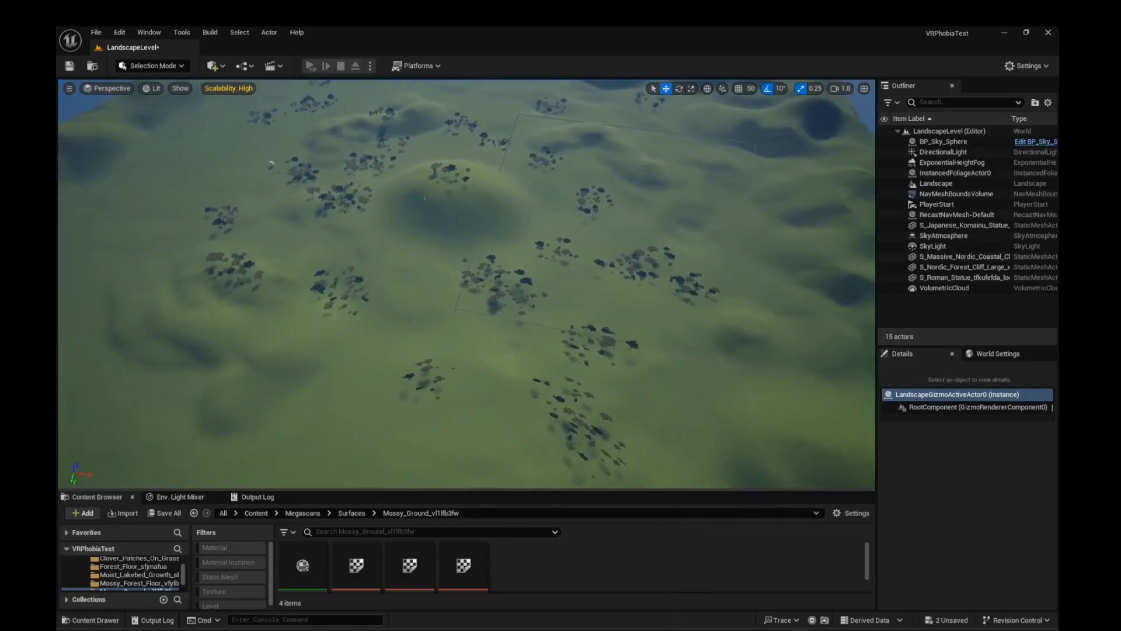
key(s)
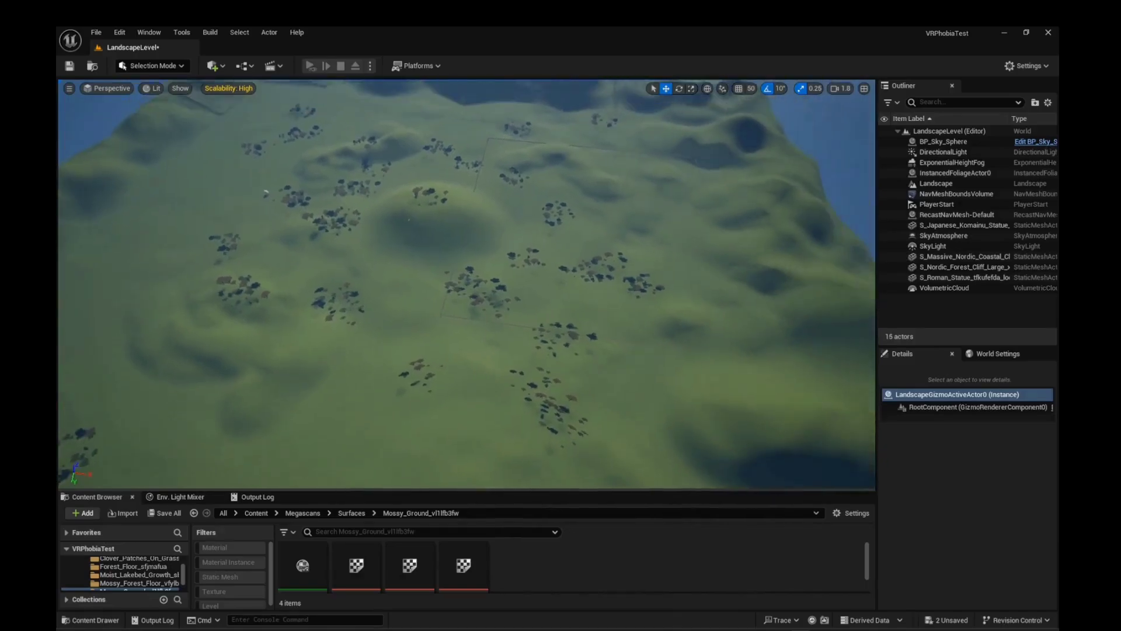
scroll(467, 287, down, 10)
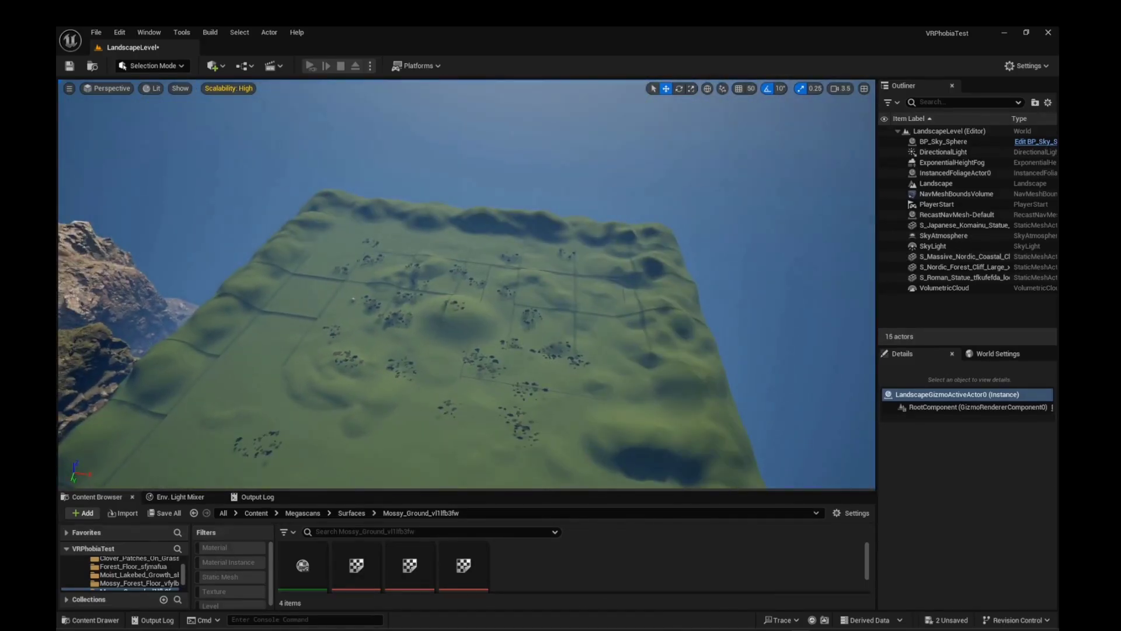
scroll(468, 284, up, 4)
key(s)
key(s)
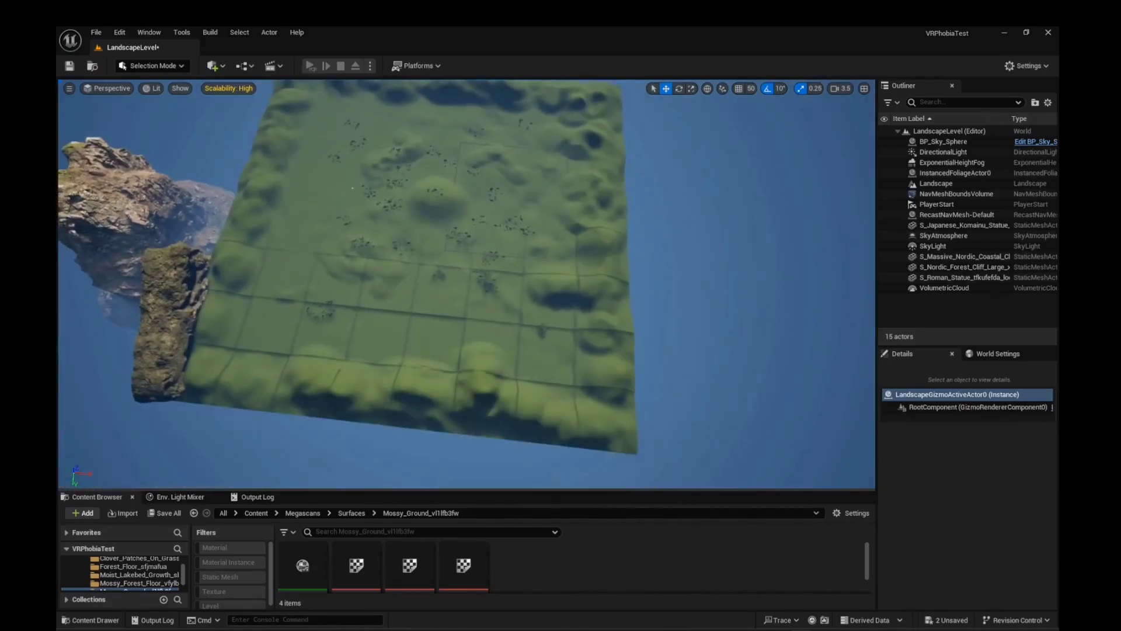
key(w)
key(w)
scroll(467, 284, down, 3)
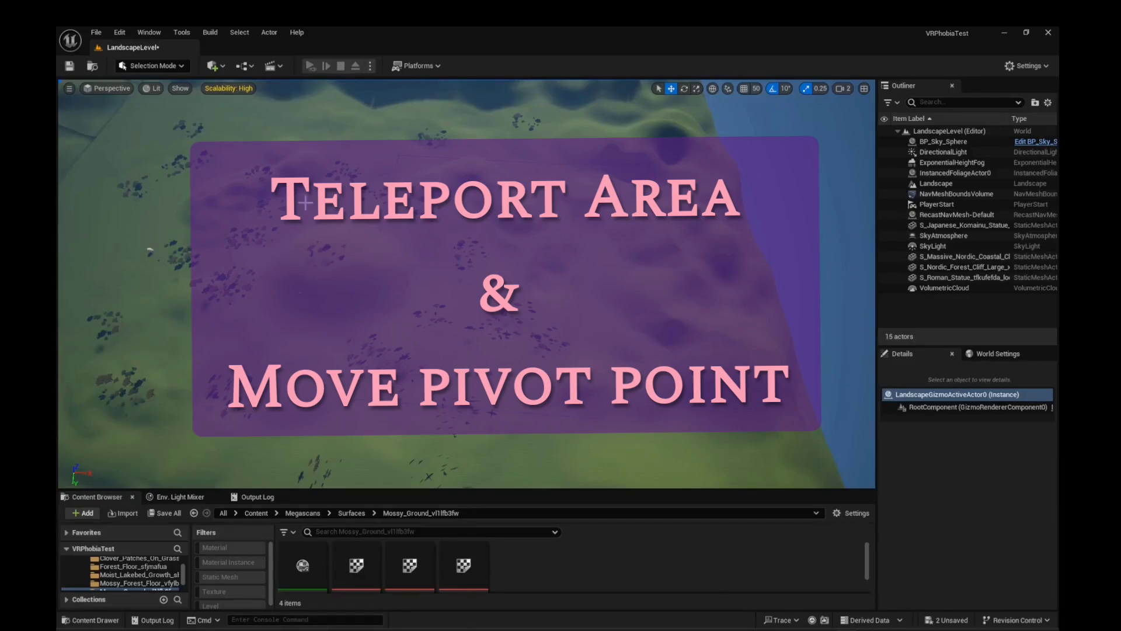
key(s)
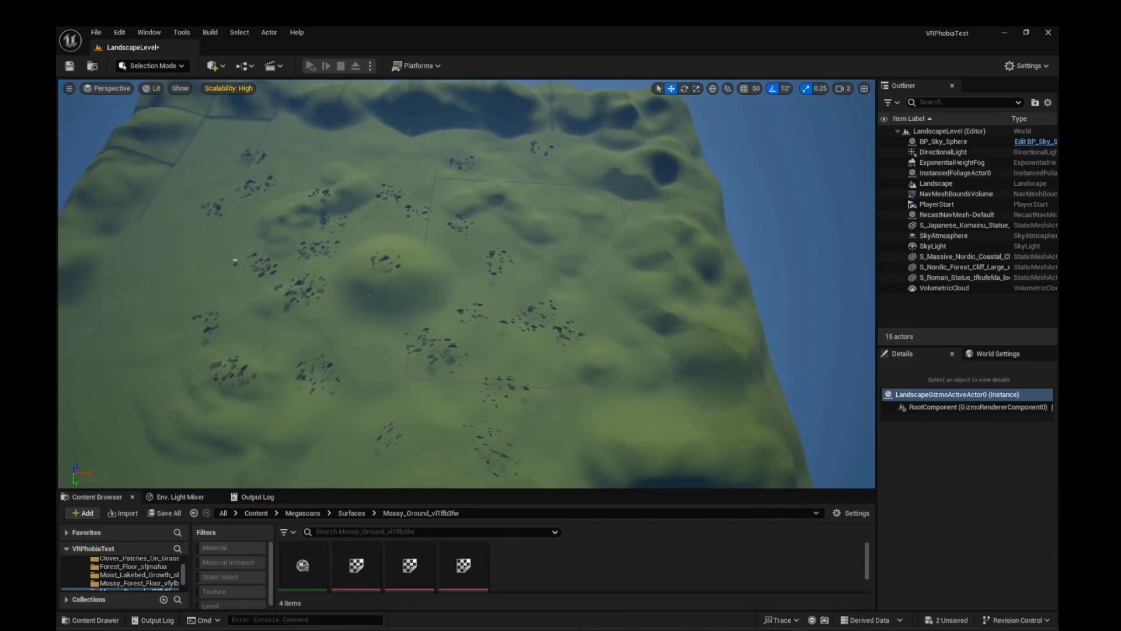
right_drag(289, 248, 290, 247)
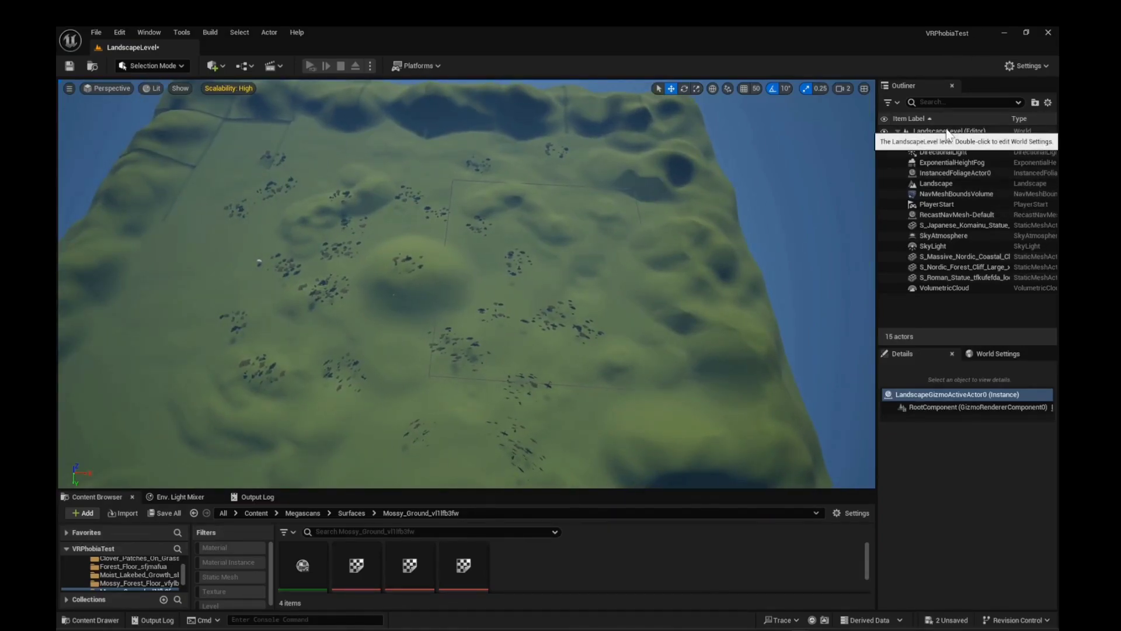
Select the NavMeshBoundsVolume and scale it along X to about 72.25 around its default pivot
click(927, 196)
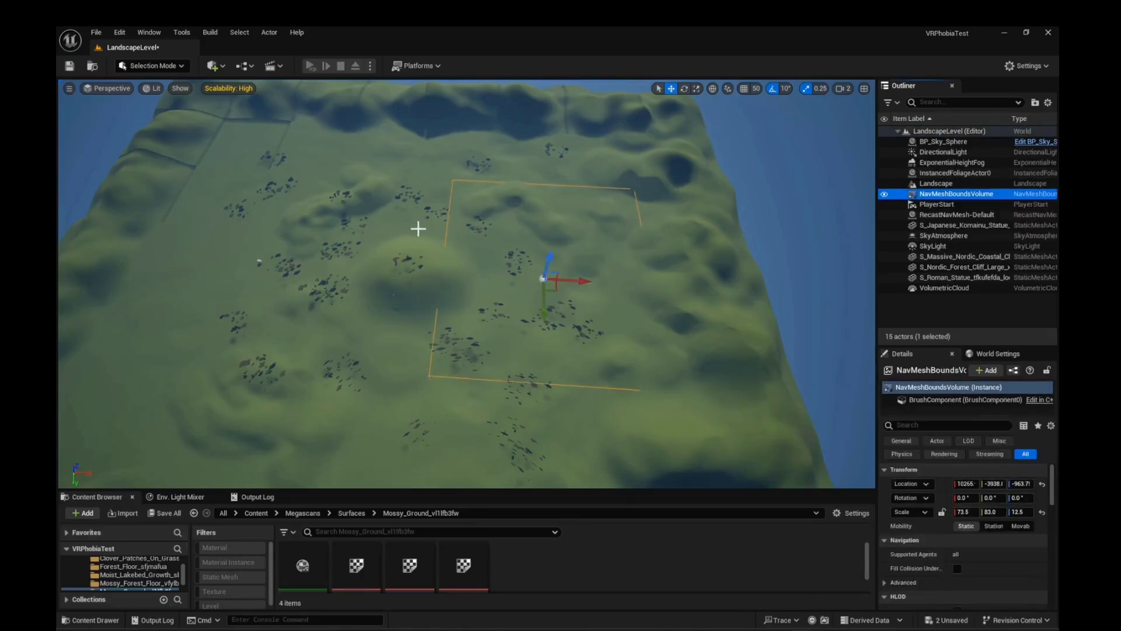
key(w)
right_drag(547, 393, 568, 378)
scroll(547, 393, up, 1)
click(691, 88)
mouse_move(588, 323)
mouse_down()
mouse_move(631, 324)
mouse_move(586, 324)
mouse_up()
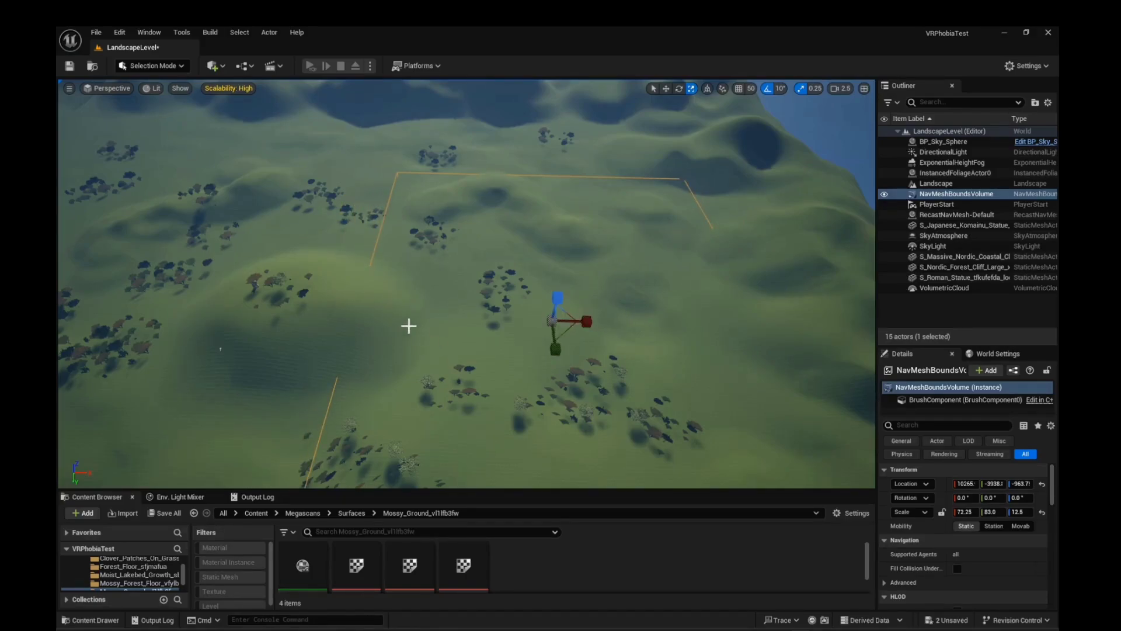
Place the NavMeshBoundsVolume's pivot temporarily near its negative-X edge and shrink its X scale to about 66.75
scroll(418, 245, up, 1)
alt+middle_click(418, 245)
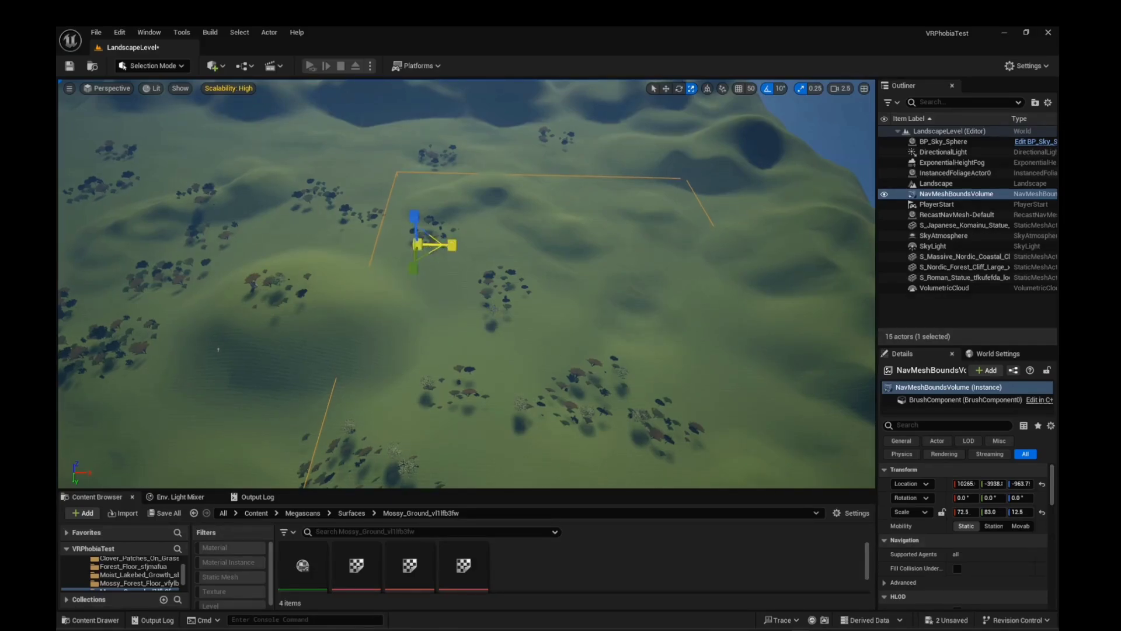
mouse_move(453, 244)
mouse_down()
mouse_move(478, 244)
mouse_move(435, 245)
mouse_up()
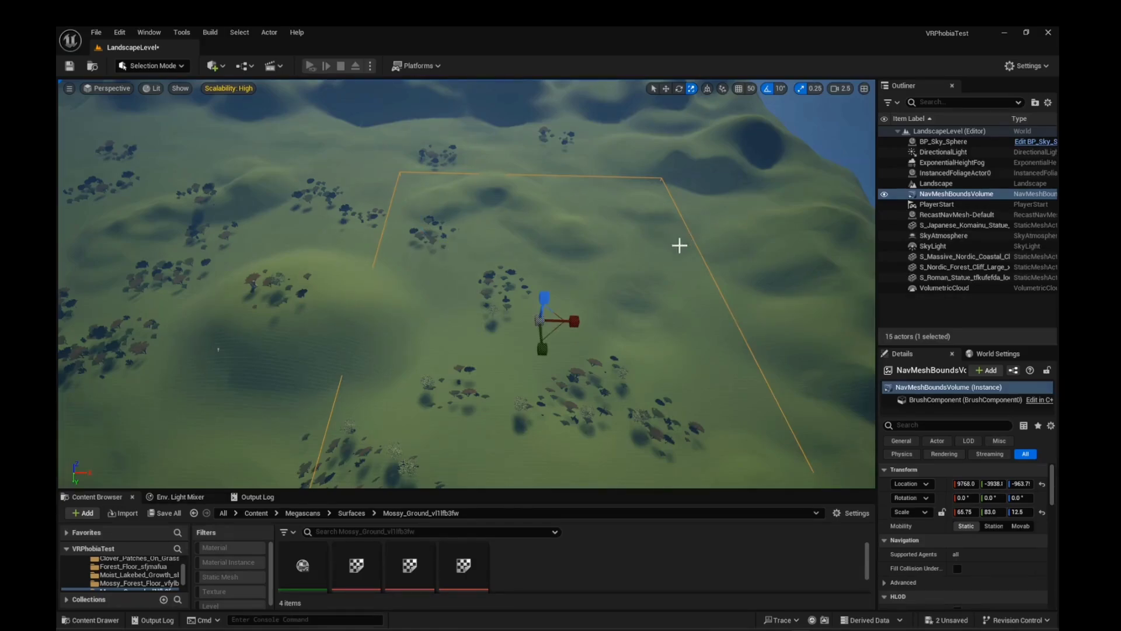
Place the volume's pivot temporarily near its positive-X edge and widen it to an X scale of about 93.25
alt+middle_click(712, 311)
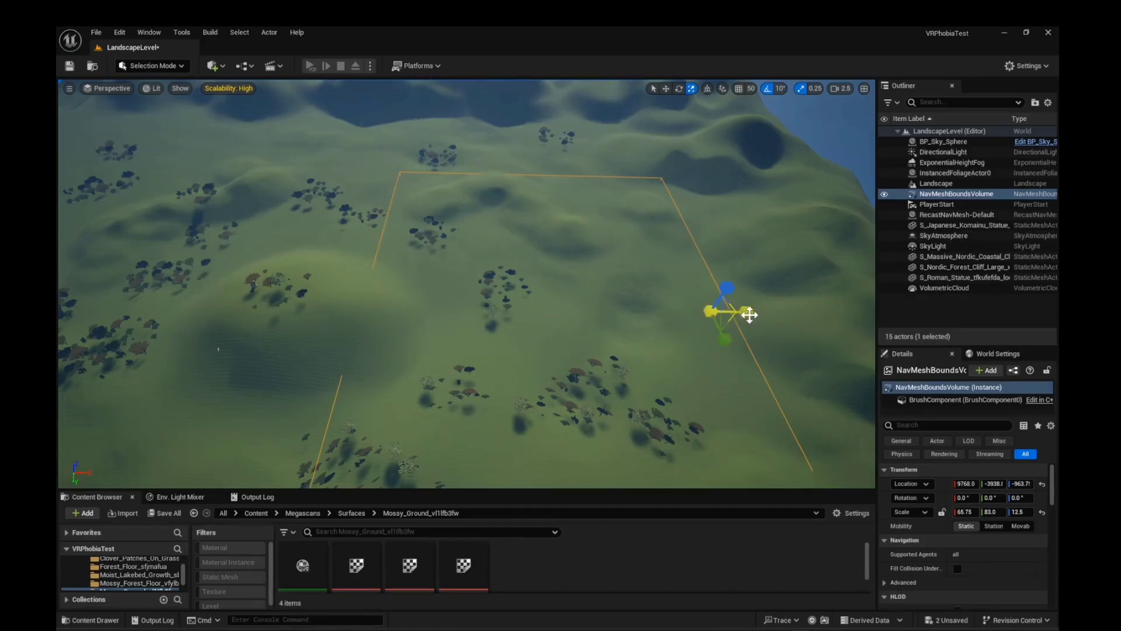
drag(748, 315, 842, 314)
right_drag(597, 401, 581, 454)
key(s)
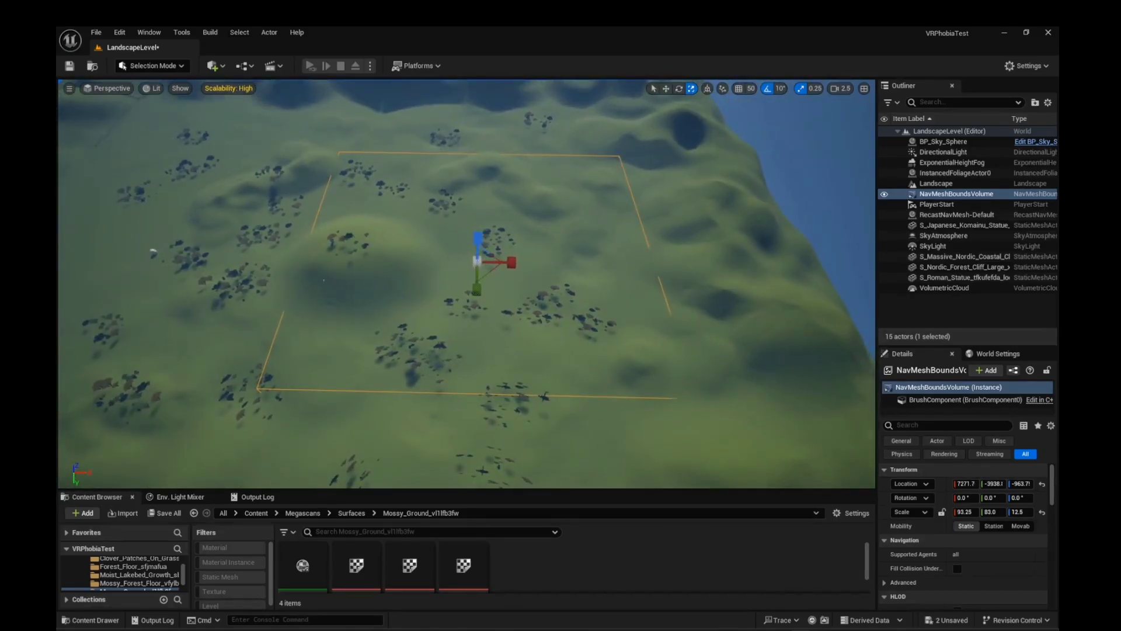
Move the pivot back to the positive-X edge and extend the teleport area to an X scale of about 155.5
key(s)
right_drag(443, 245, 444, 245)
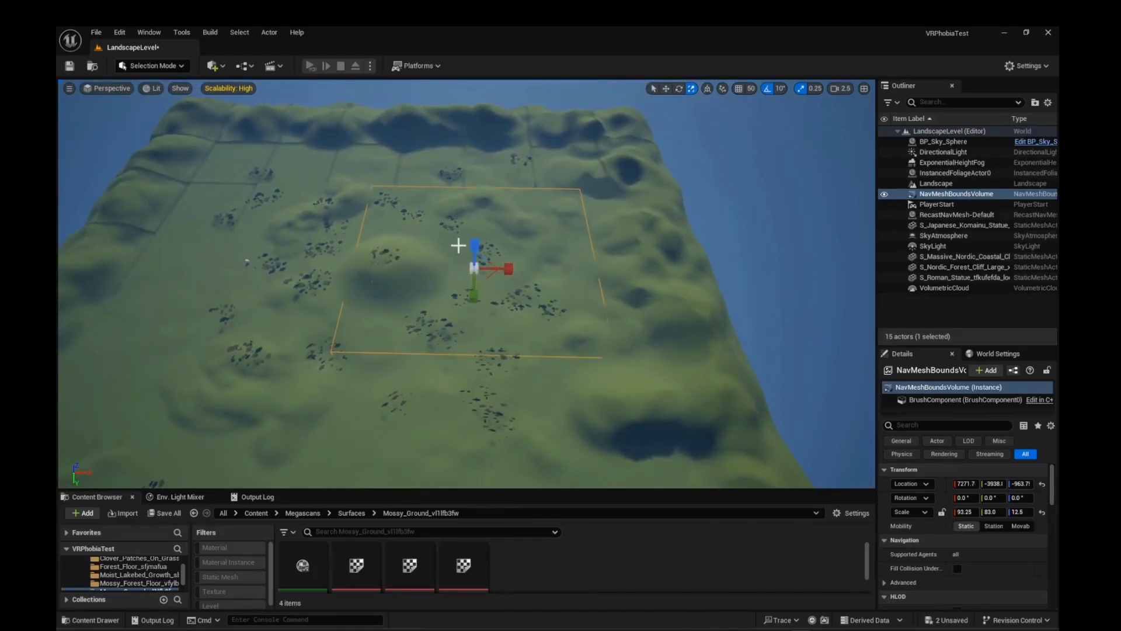
alt+middle_click(577, 258)
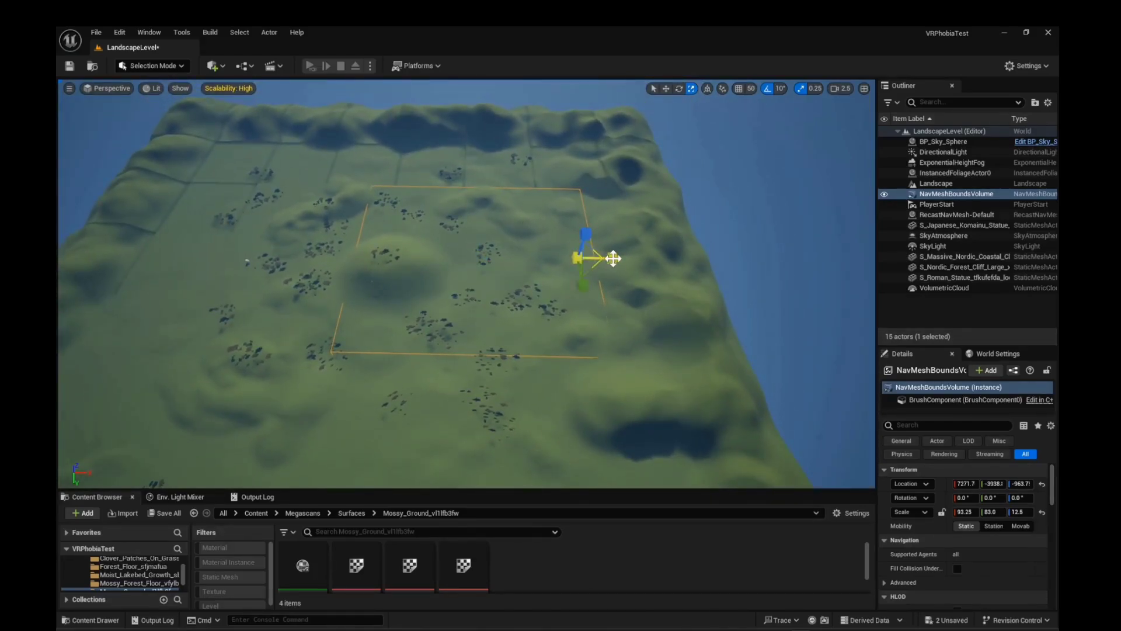
drag(612, 258, 651, 258)
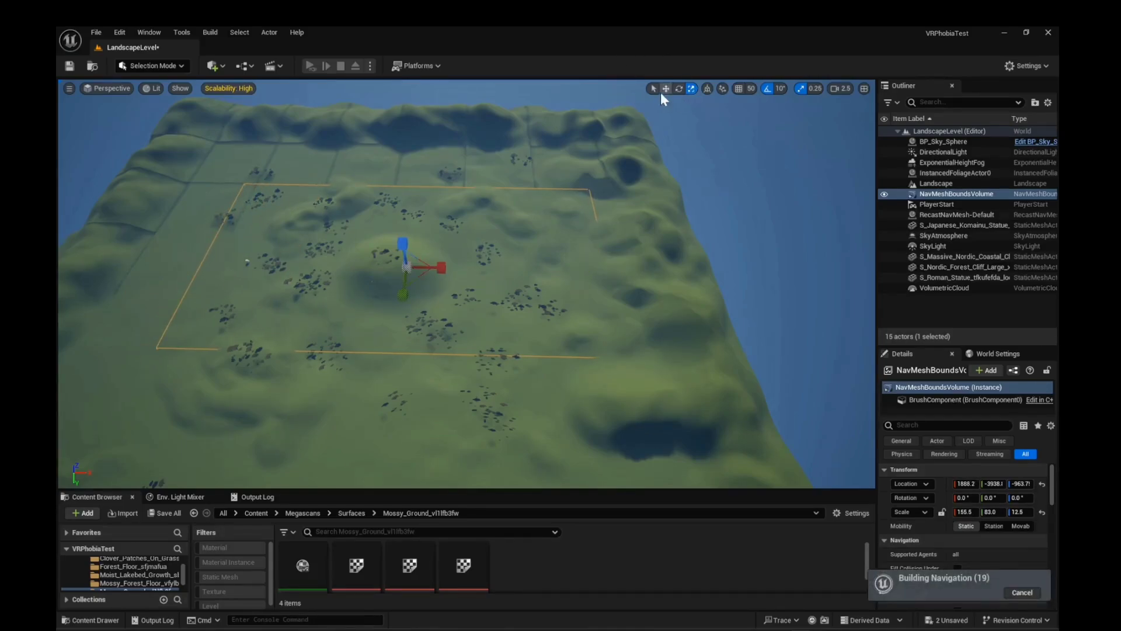
Move the NavMeshBoundsVolume across the landscape with the Move tool and return to the Scale tool
click(665, 89)
drag(438, 267, 361, 302)
click(691, 88)
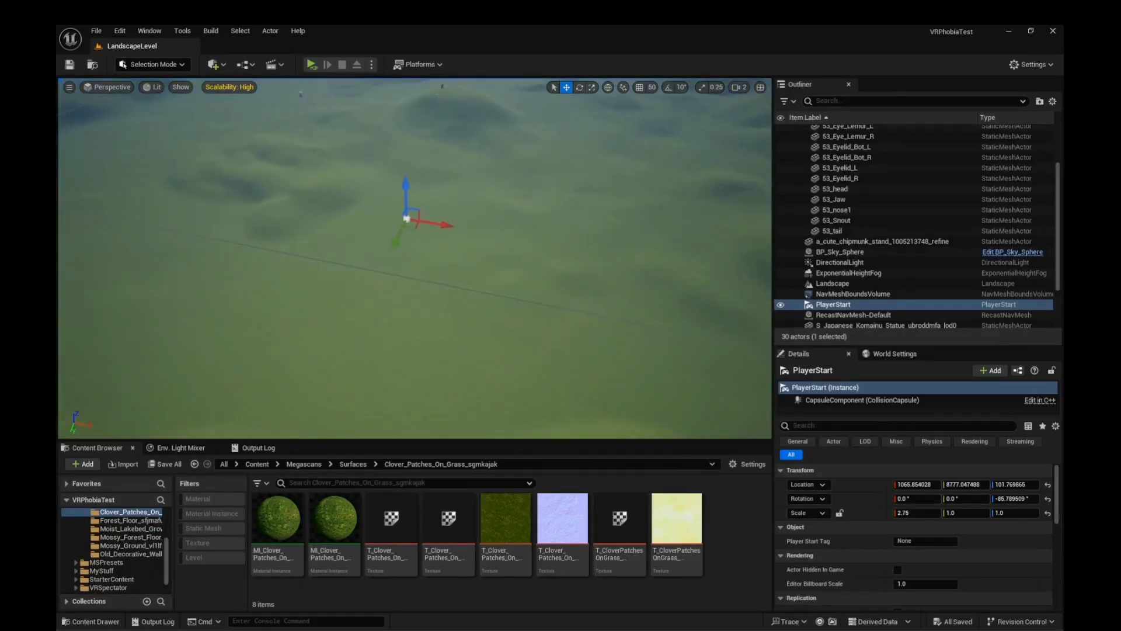
Look over the terrain surrounding the PlayerStart, including the distant cliff and the chipmunk figure
right_drag(414, 258, 448, 270)
key(d)
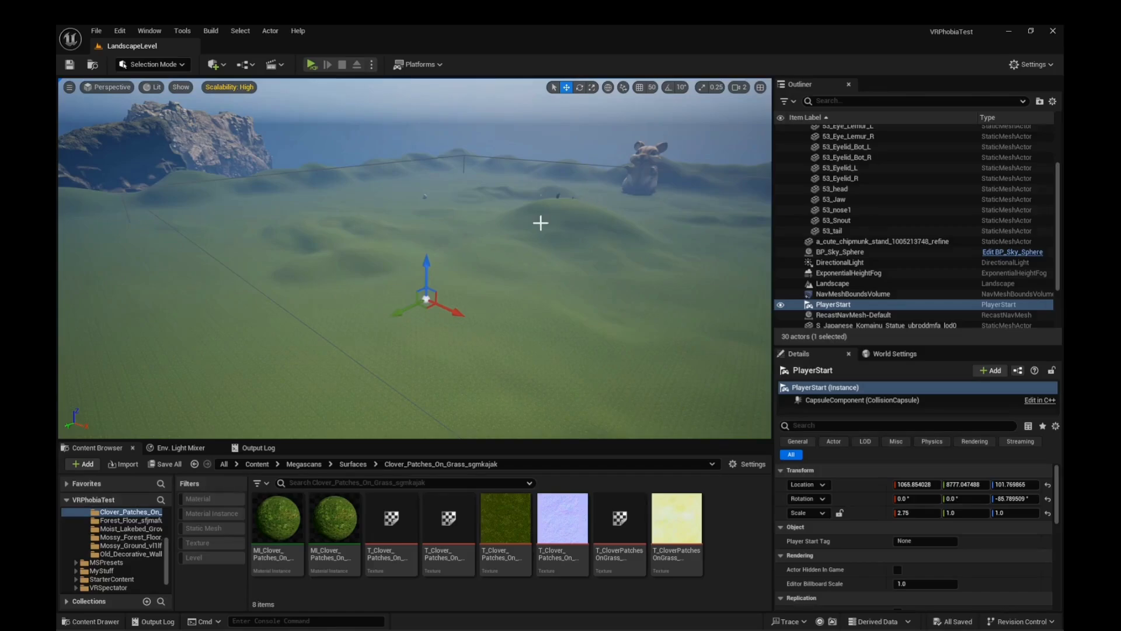
right_drag(570, 206, 191, 312)
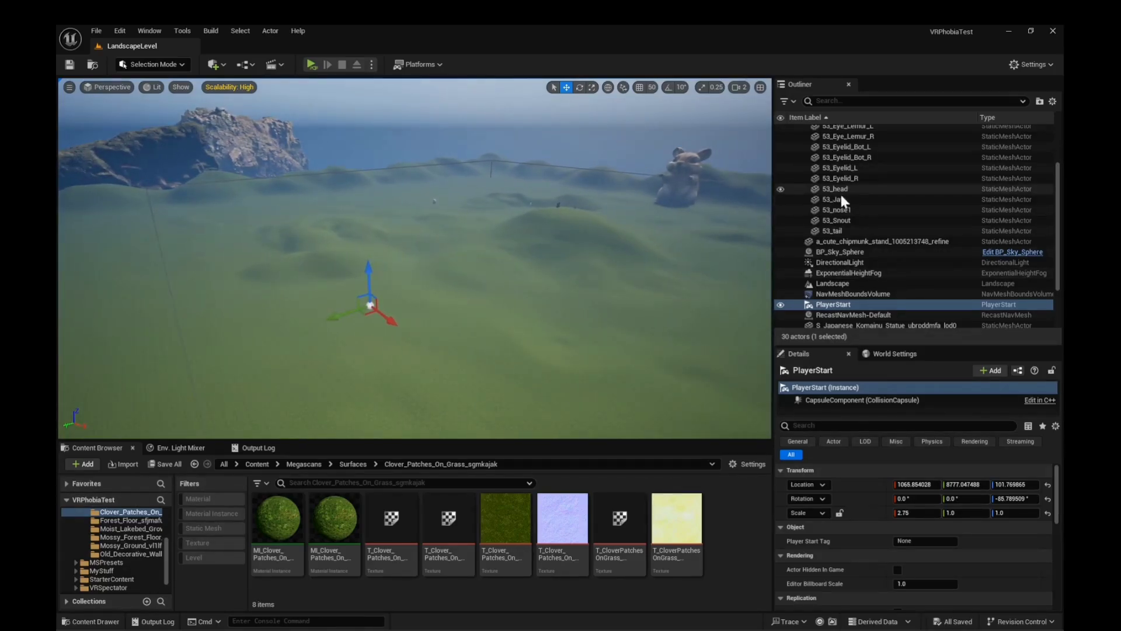
Flatten the NavMeshBoundsVolume with the Scale tool to a Z scale of about 18.02
scroll(840, 202, up, 3)
click(799, 140)
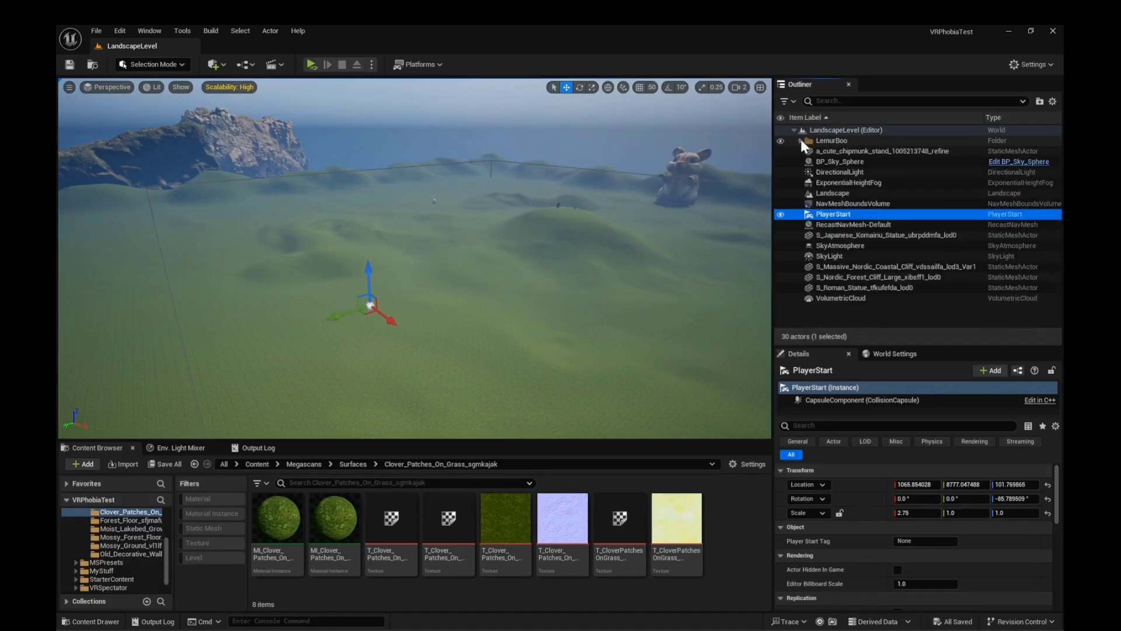
click(867, 203)
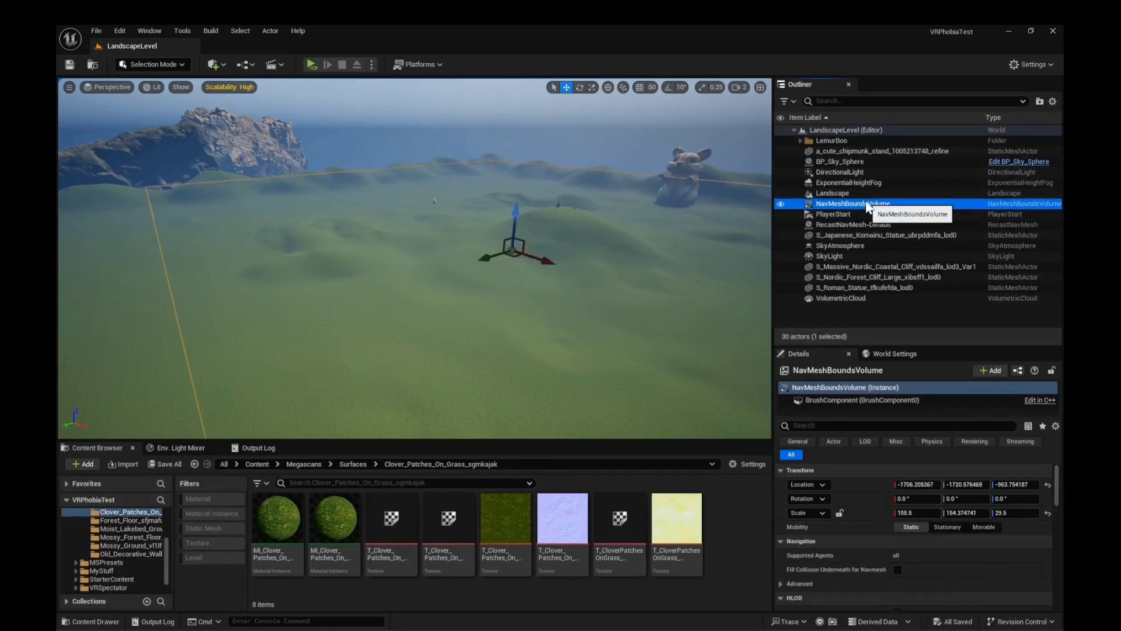
click(592, 87)
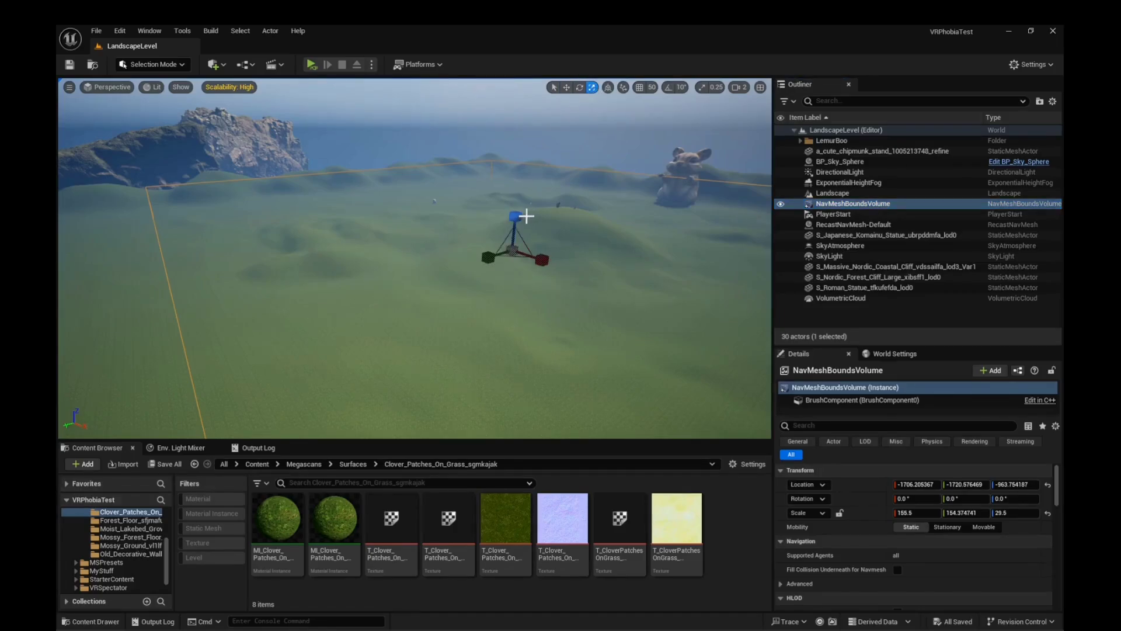
drag(524, 215, 520, 263)
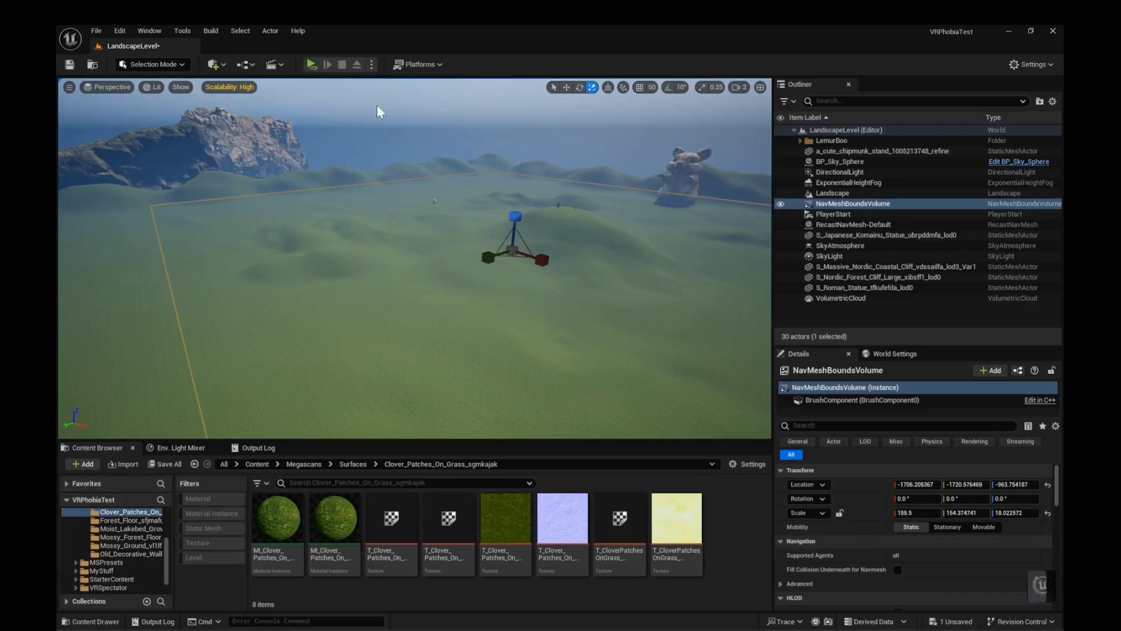
Approach the hill with the statue on top and undo the last edit to the NavMeshBoundsVolume
right_drag(478, 193, 362, 178)
key(w)
right_drag(497, 199, 478, 197)
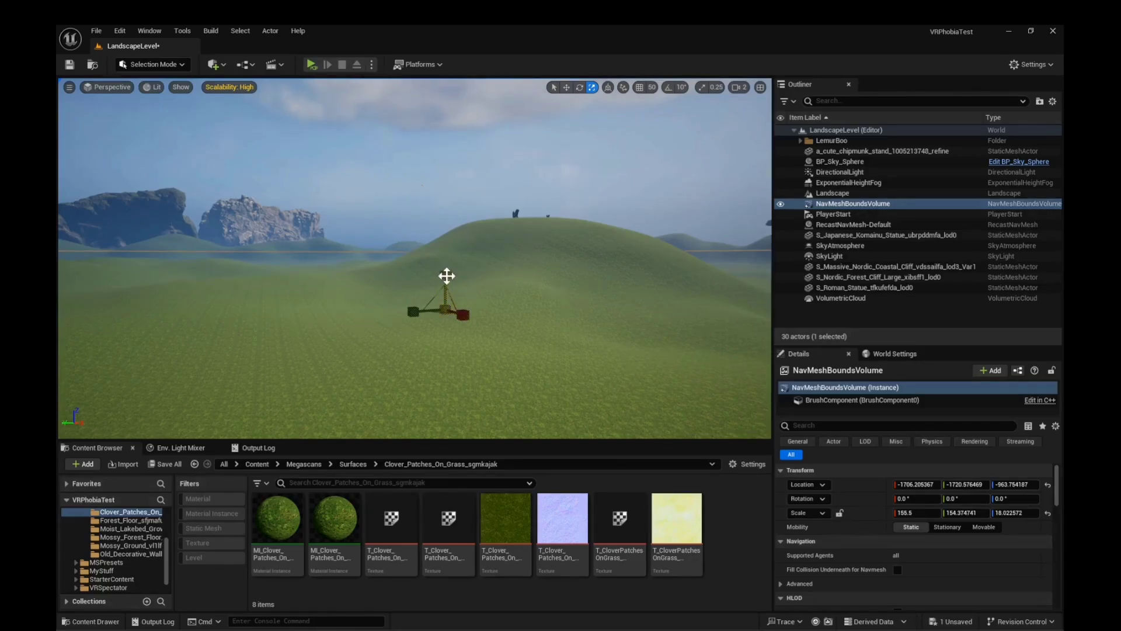
key(ctrl+z)
mouse_move(446, 273)
right_down()
mouse_move(543, 289)
mouse_move(445, 273)
right_up()
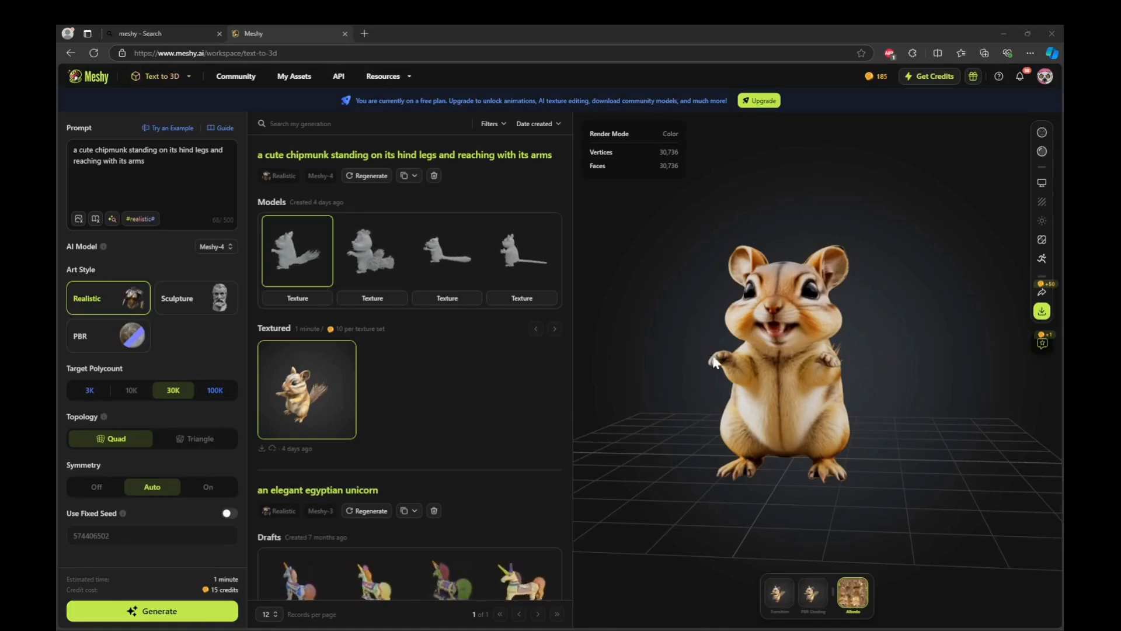
Switch to Meshy and rotate the preview of the textured chipmunk model
drag(760, 386, 777, 385)
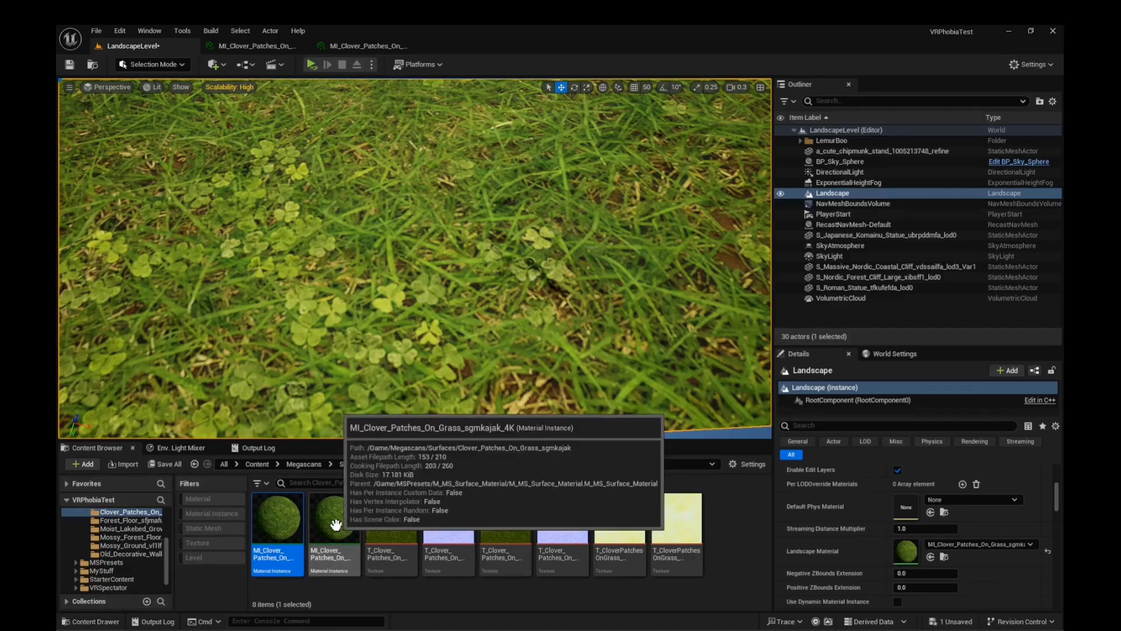
Assign MI_Clover_Patches_On_Grass_sgmkajak_4K as the Landscape's material and examine the clover detail up close
drag(334, 520, 906, 554)
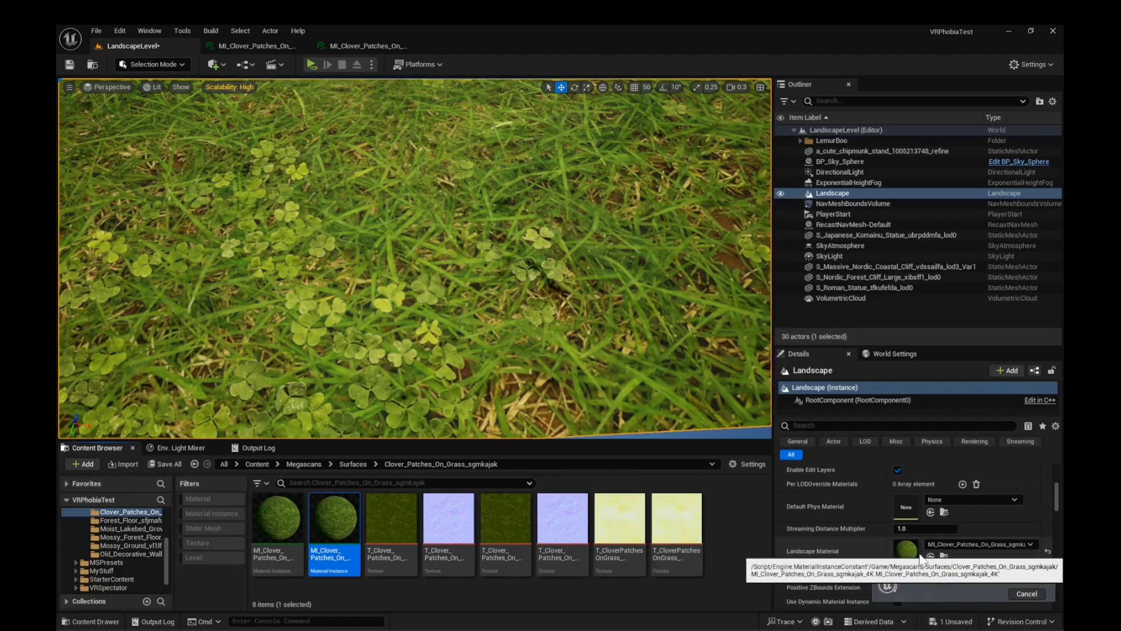
right_drag(527, 323, 362, 263)
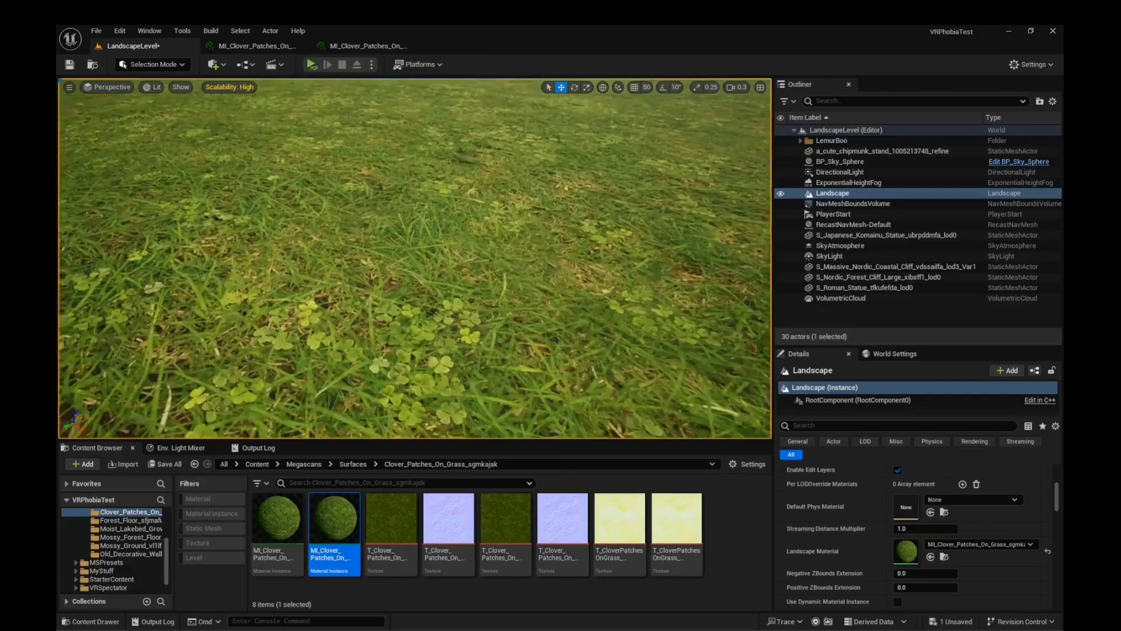
right_drag(511, 298, 511, 339)
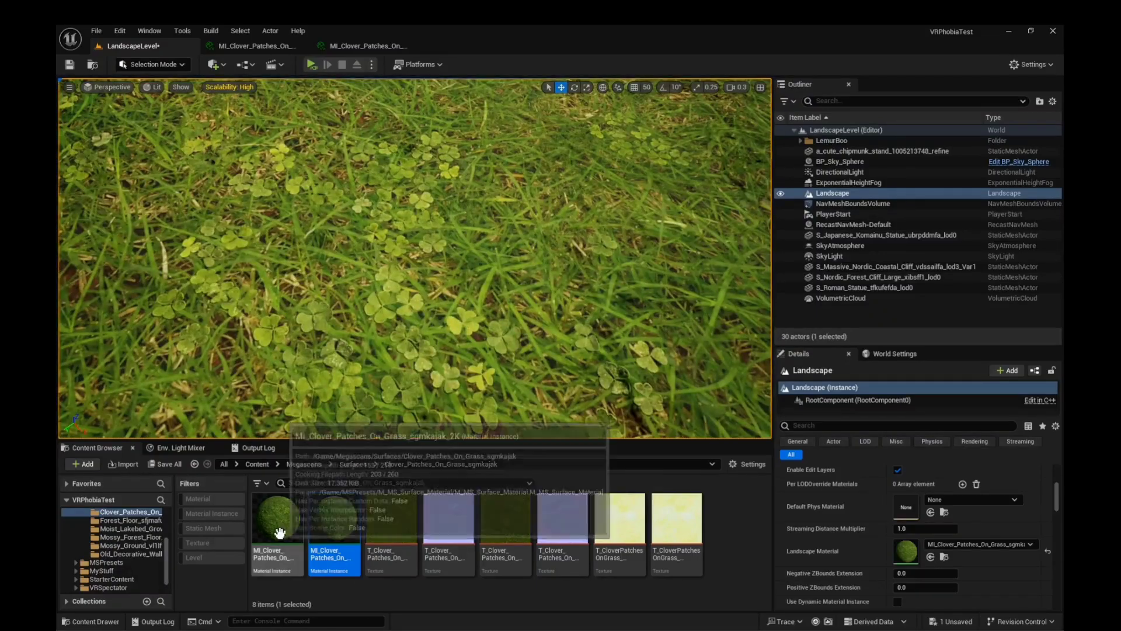
Assign the 2K clover material instance, MI_Clover_Patches_On_Grass_sgmkajak_2K, as the Landscape's material
drag(277, 520, 920, 547)
right_drag(528, 302, 528, 222)
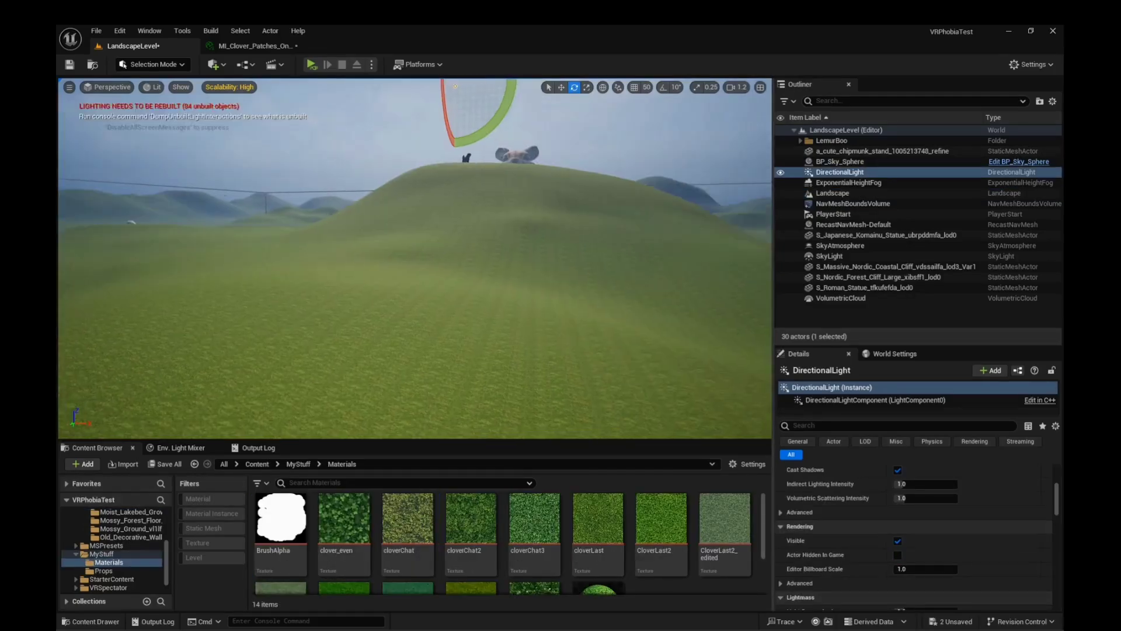
Rotate the DirectionalLight to change the lighting on the grassy hill
right_drag(415, 258, 351, 222)
right_drag(459, 169, 525, 170)
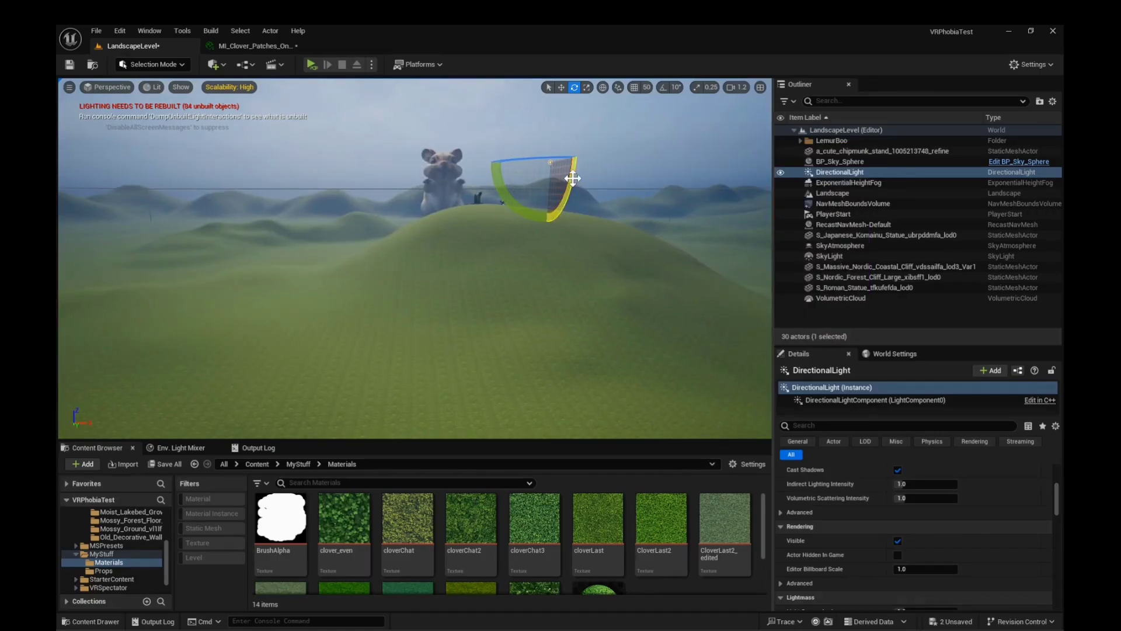
mouse_move(571, 180)
mouse_down()
mouse_move(581, 192)
mouse_move(560, 190)
mouse_up()
mouse_move(477, 268)
right_down()
mouse_move(477, 403)
mouse_move(477, 283)
right_up()
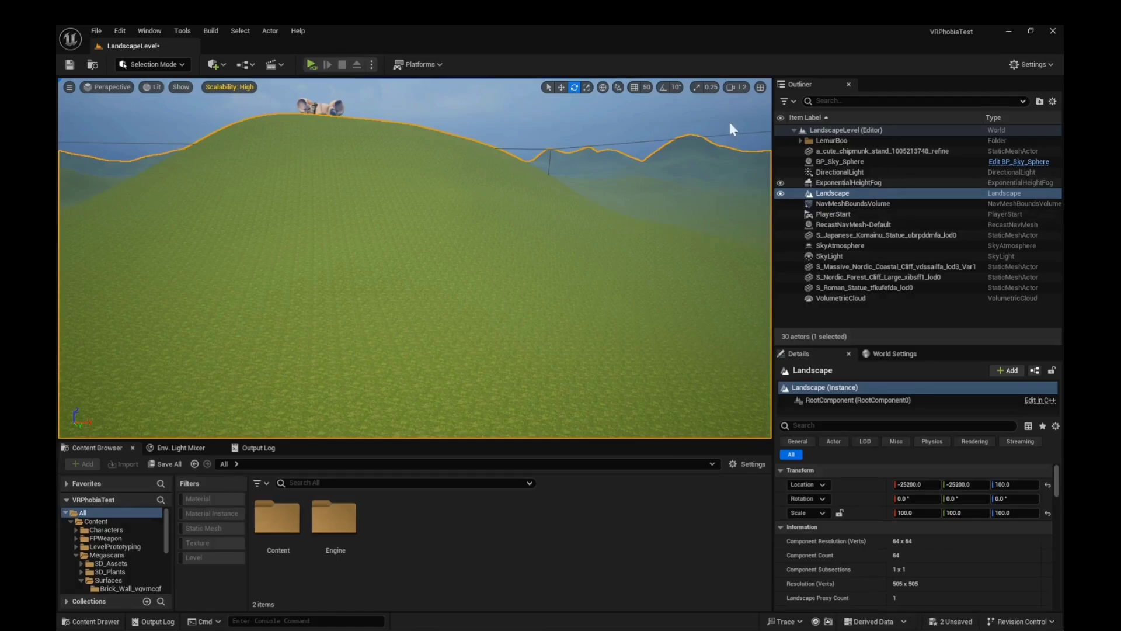
Open the Landscape's 2K clover material instance, enable its Tiling/Offset override and widen the parameter area beside the terrain view
scroll(899, 513, down, 6)
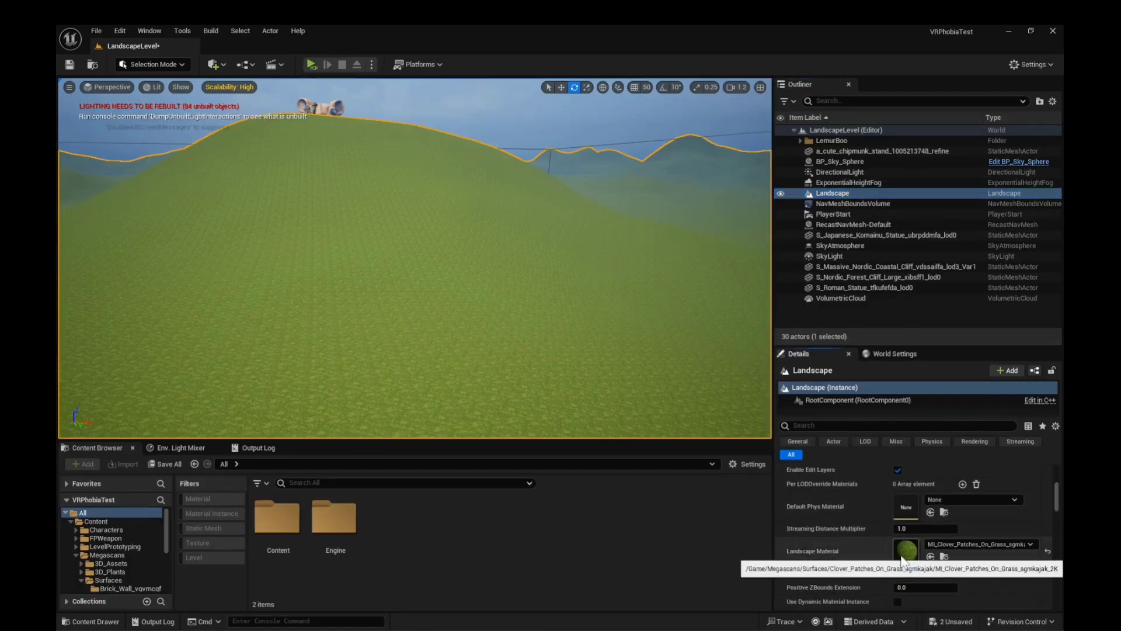
double_click(906, 551)
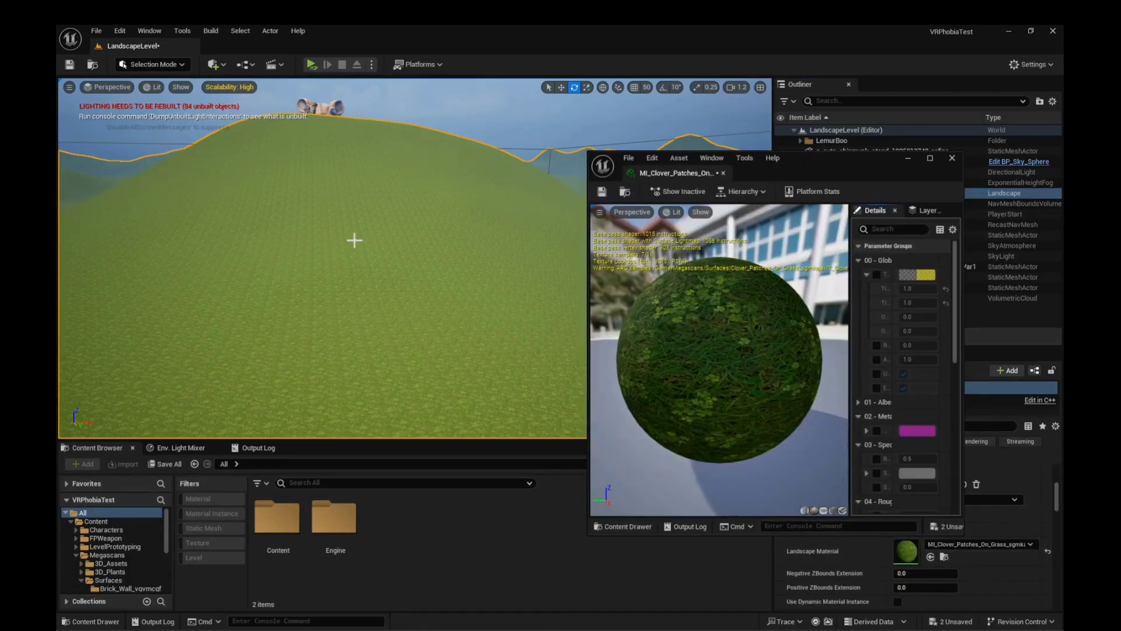
click(876, 273)
drag(963, 273, 997, 272)
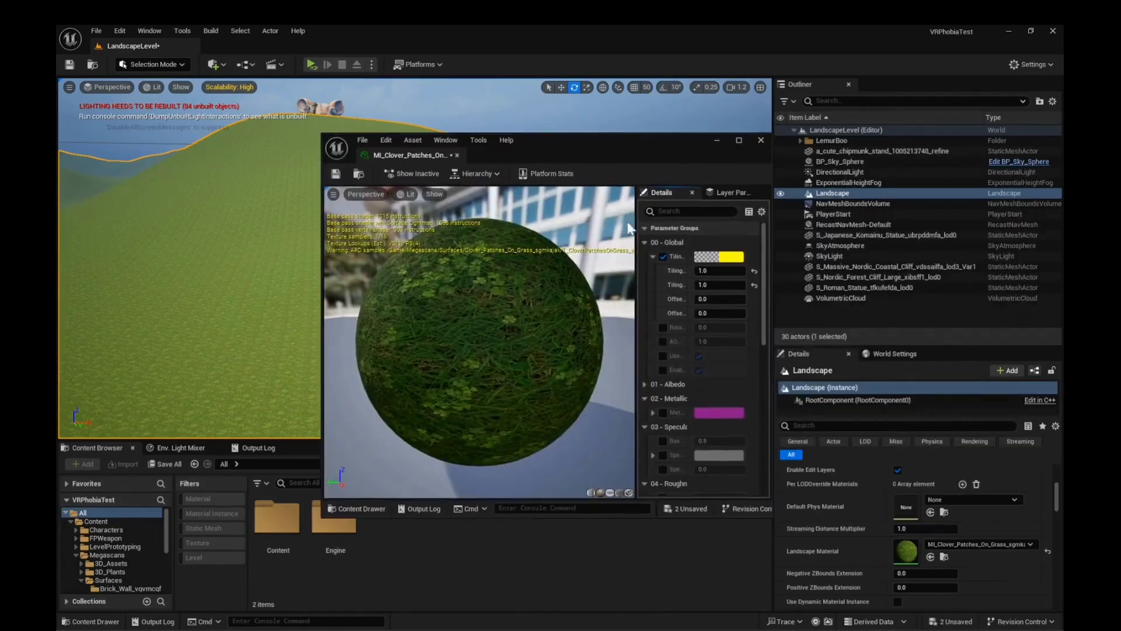
drag(635, 228, 452, 228)
drag(530, 142, 758, 135)
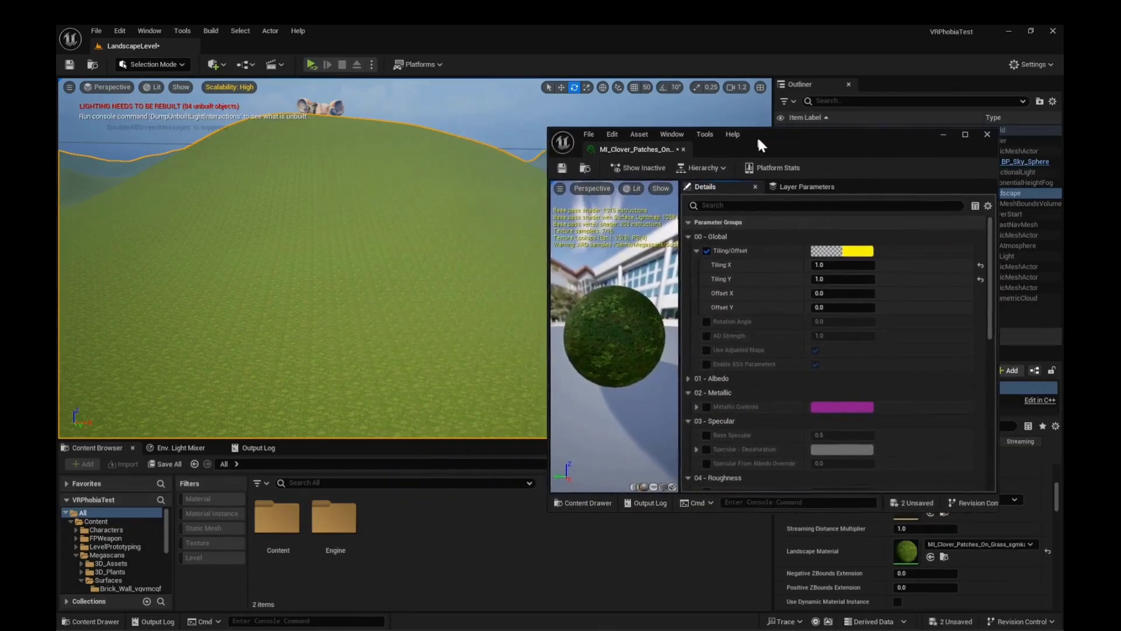
Set the clover material's Tiling X and Tiling Y to 0.5
click(845, 268)
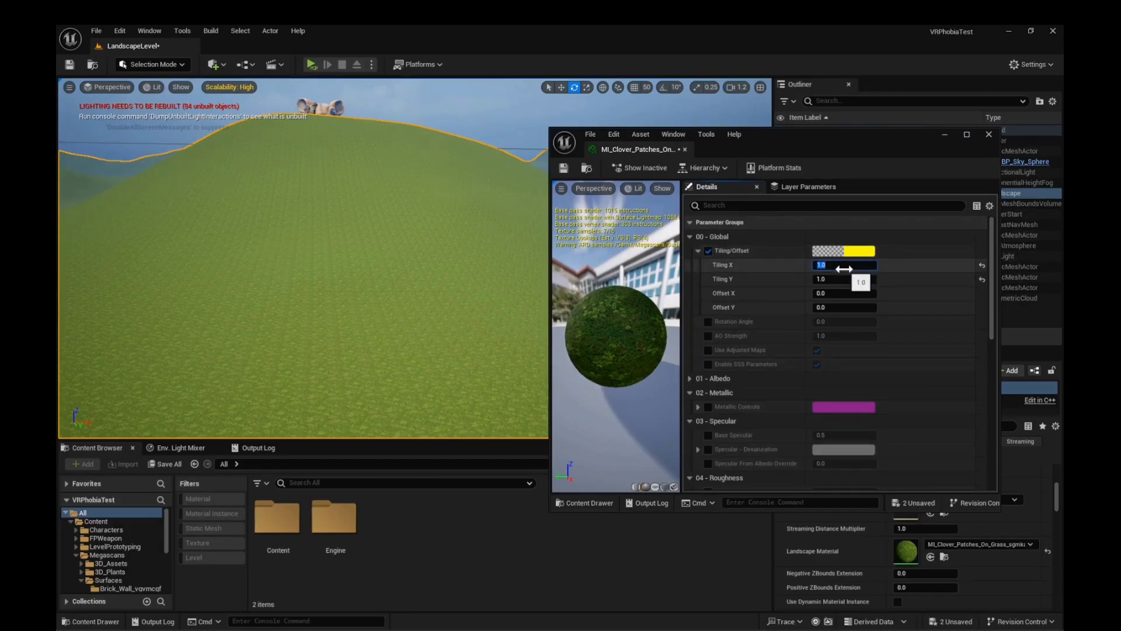
key(Tab)
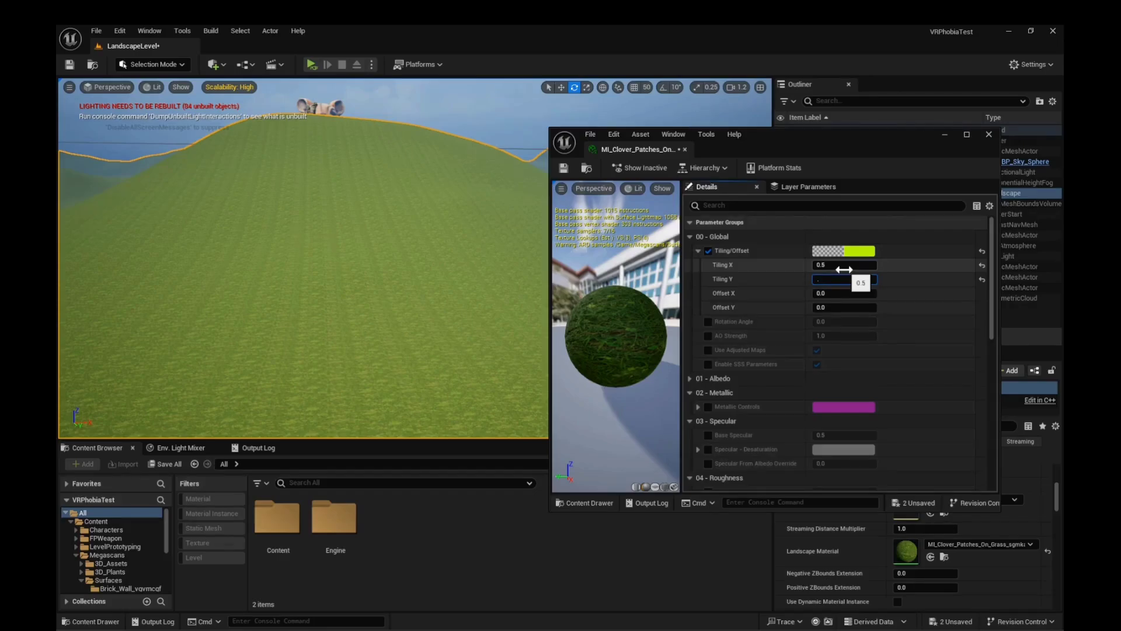
key(Tab)
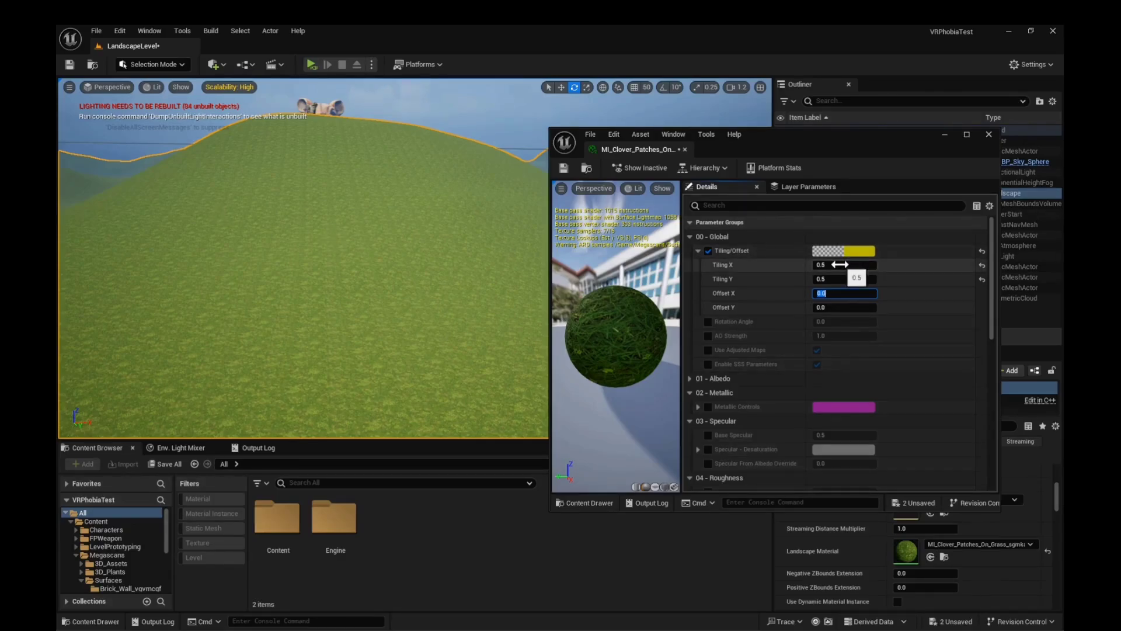
Reduce Tiling X and Tiling Y to 0.25 and inspect the grass pattern across the surrounding terrain
click(839, 264)
key(Tab)
text(.25)
key(Tab)
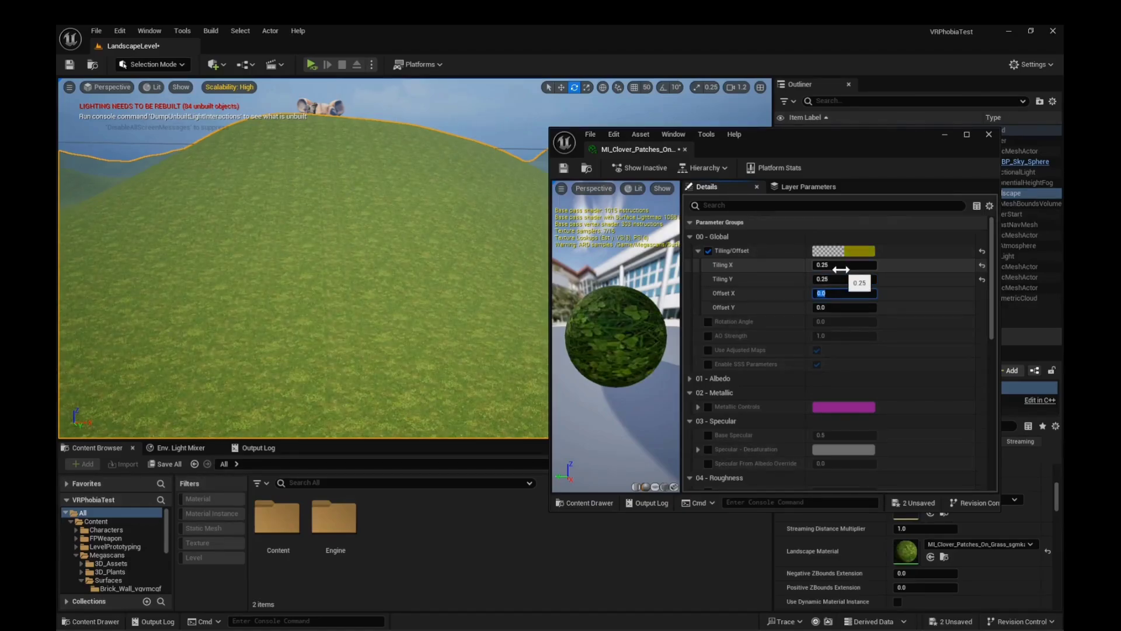
right_drag(271, 264, 545, 253)
right_drag(258, 255, 231, 238)
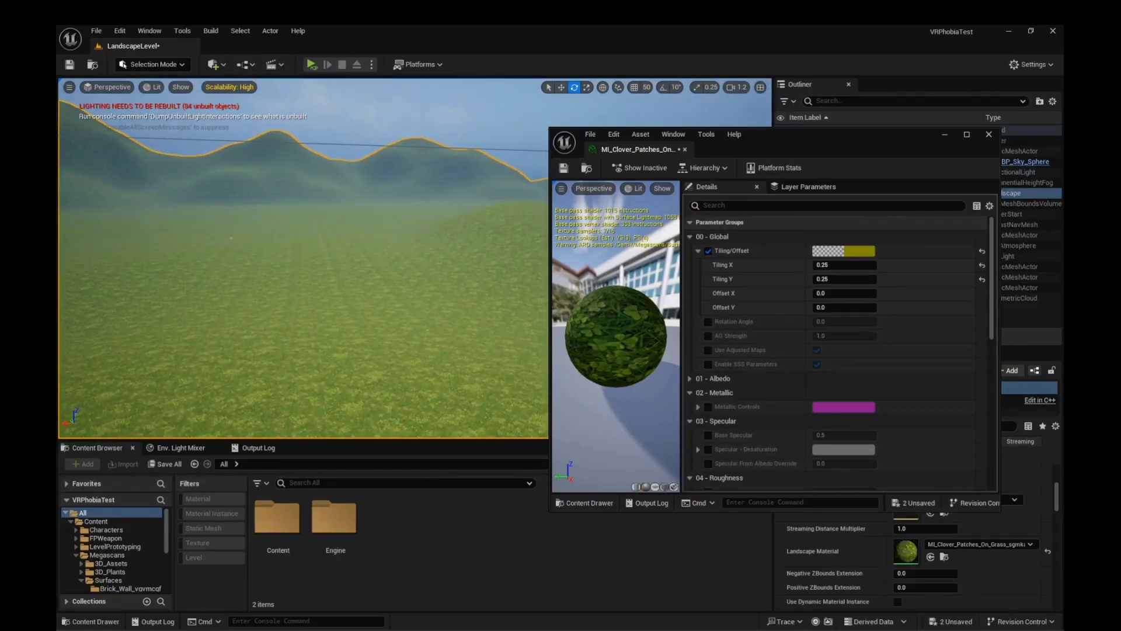
Set Tiling X and Tiling Y back to 1 and inspect the repetition on the hill
click(847, 265)
key(Tab)
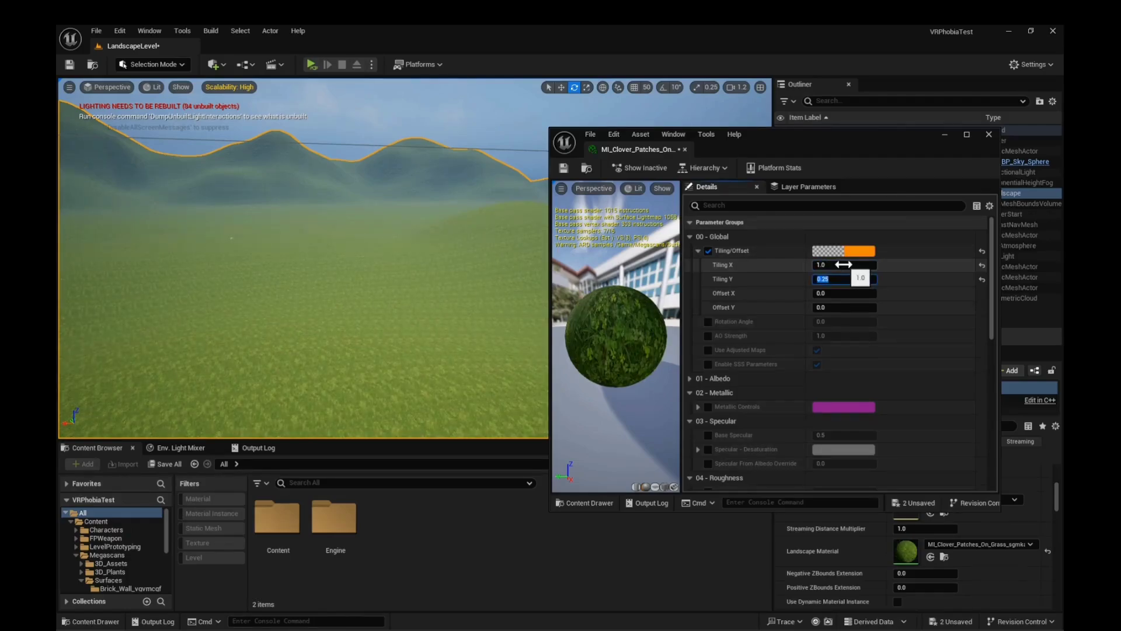
text(1)
key(Tab)
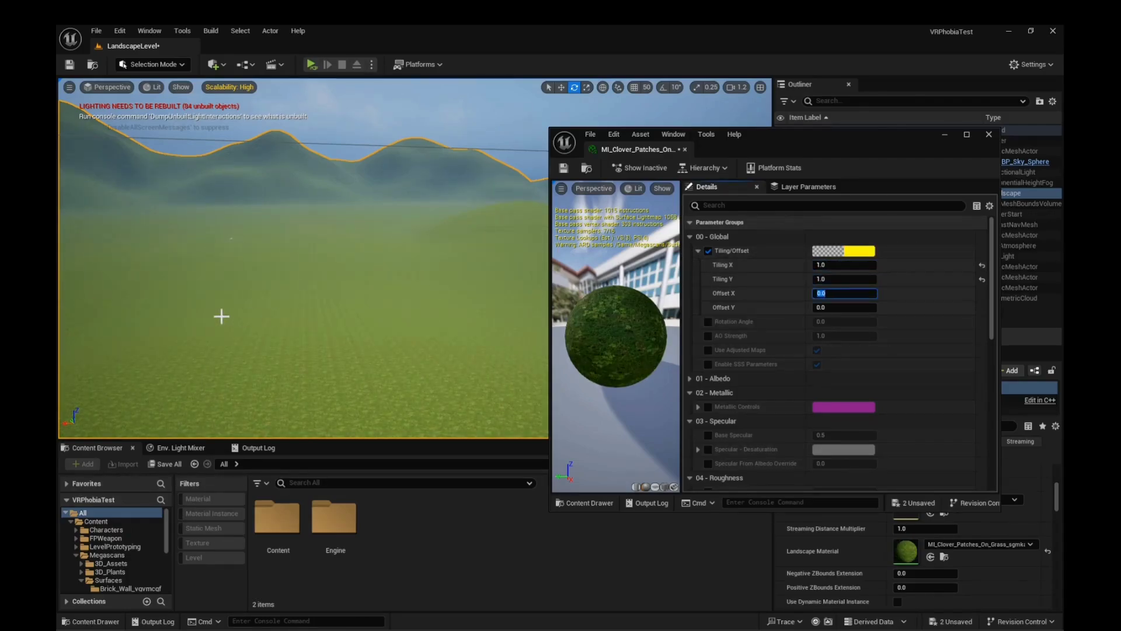
right_drag(219, 317, 420, 320)
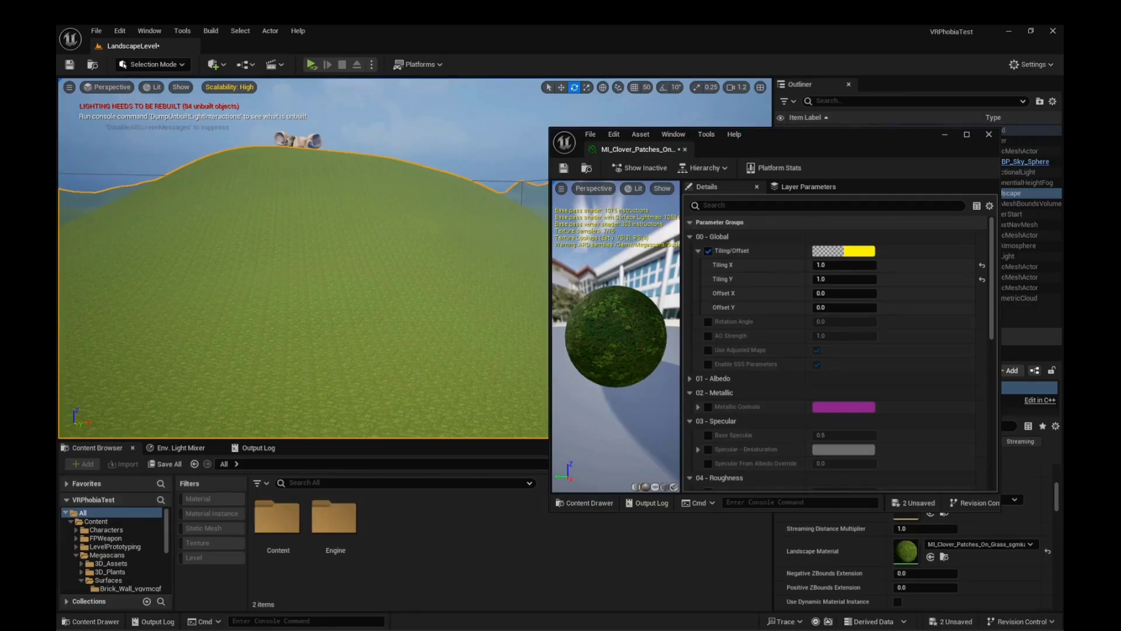
Try a Tiling X and Tiling Y of 2 and inspect the grass from several viewpoints
click(835, 266)
text(2)
key(Tab)
text(2)
key(Return)
right_drag(409, 275, 525, 243)
scroll(409, 309, down, 4)
key(w)
right_drag(303, 210, 299, 180)
Settle on a Tiling X and Tiling Y of 0.5 for the clover material and exit the play preview
click(833, 264)
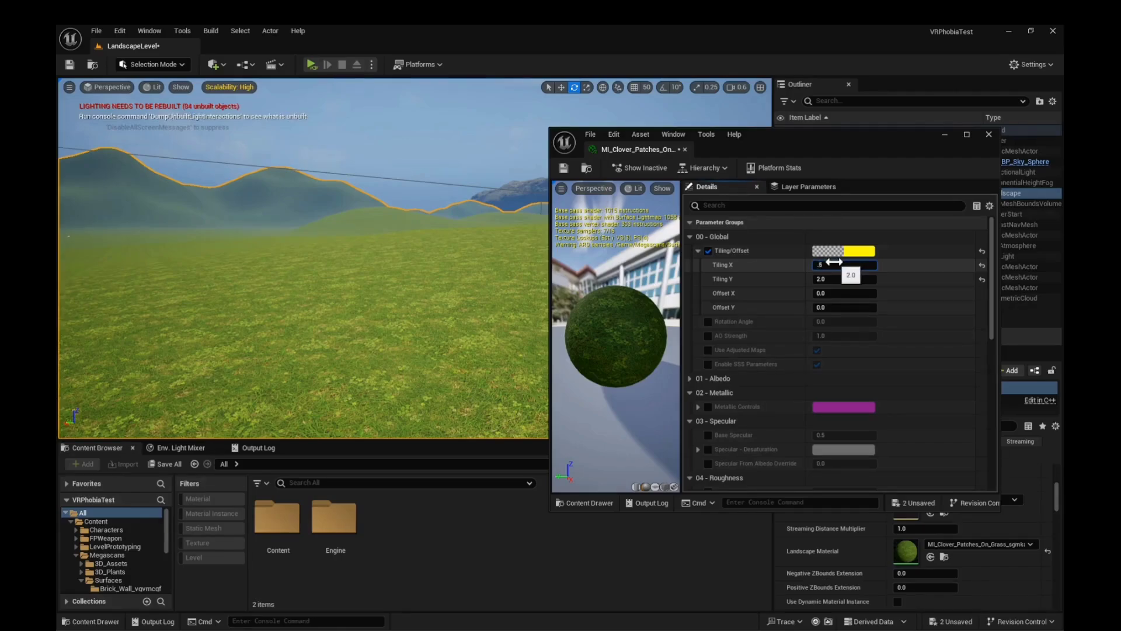
text(.5)
key(Tab)
text(.5)
key(Tab)
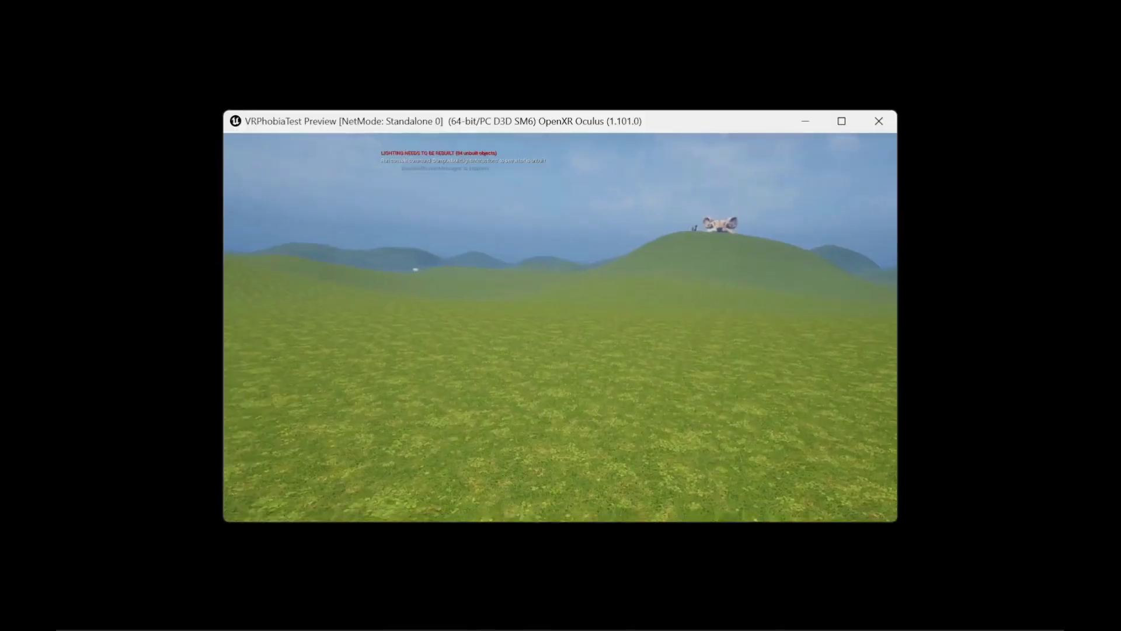
key(Escape)
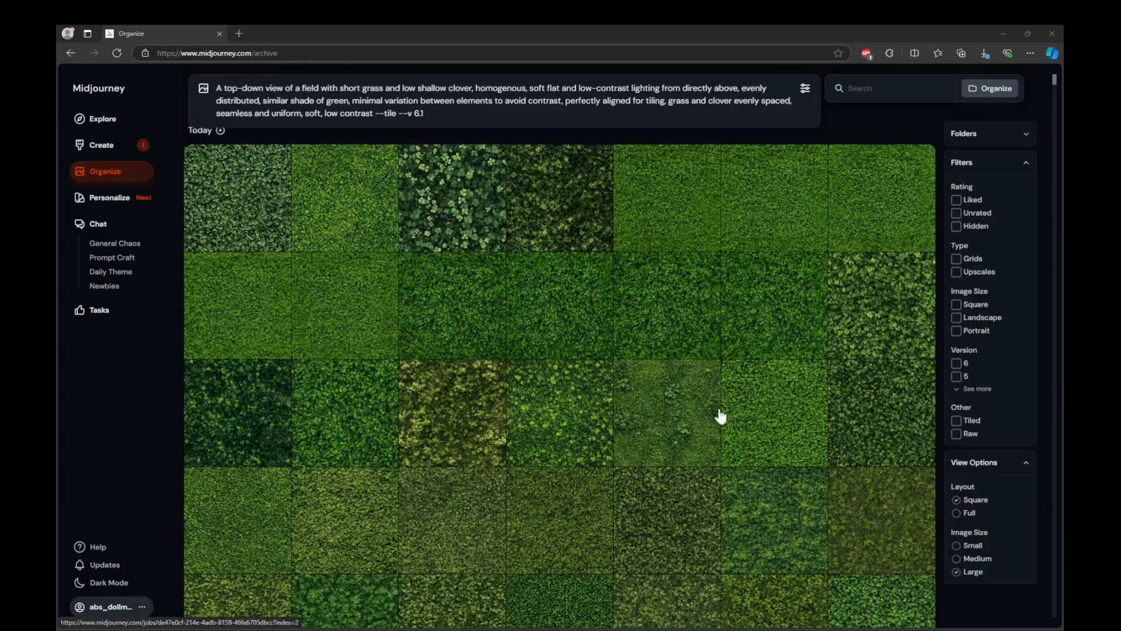
Browse the grass and clover images in the Midjourney archive and open a uniform green clover tile
scroll(751, 451, down, 5)
scroll(765, 430, down, 2)
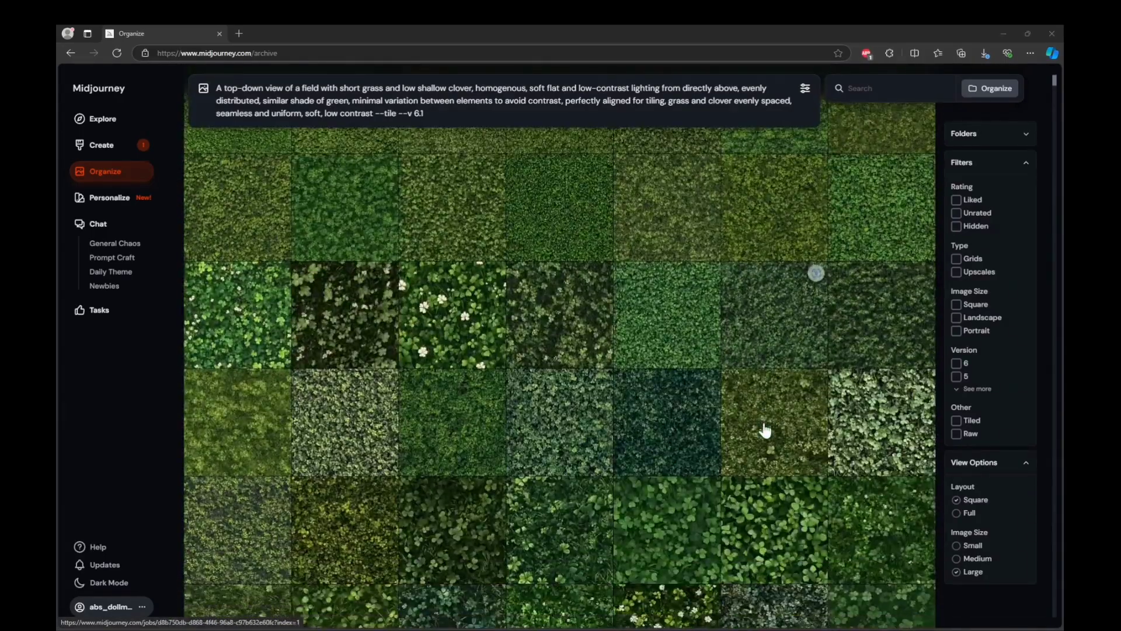
scroll(765, 430, up, 5)
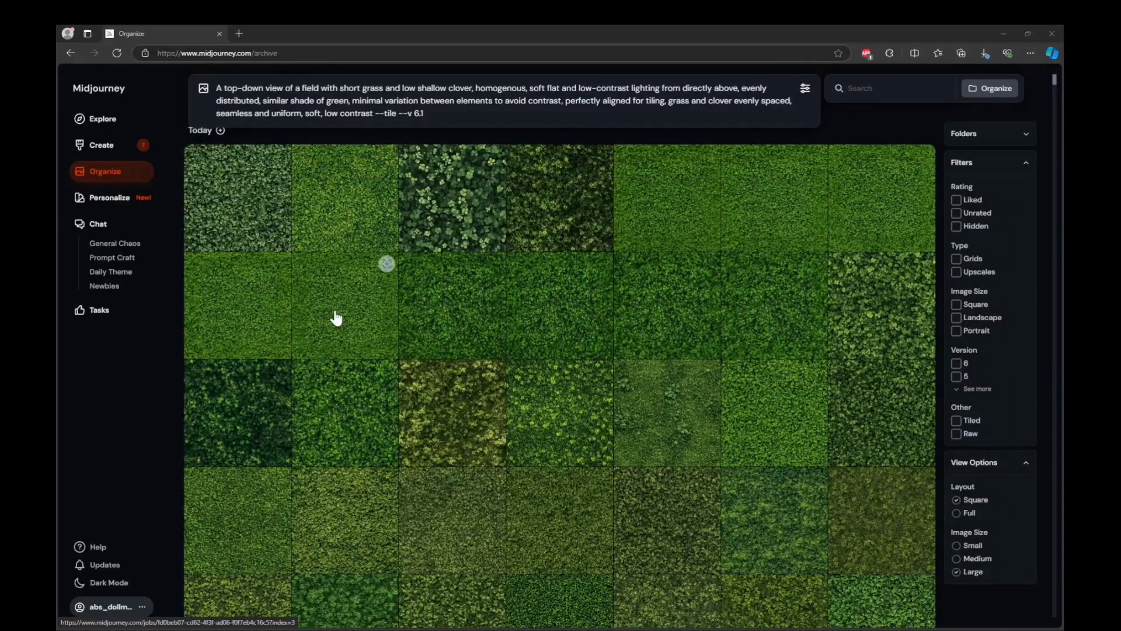
click(335, 318)
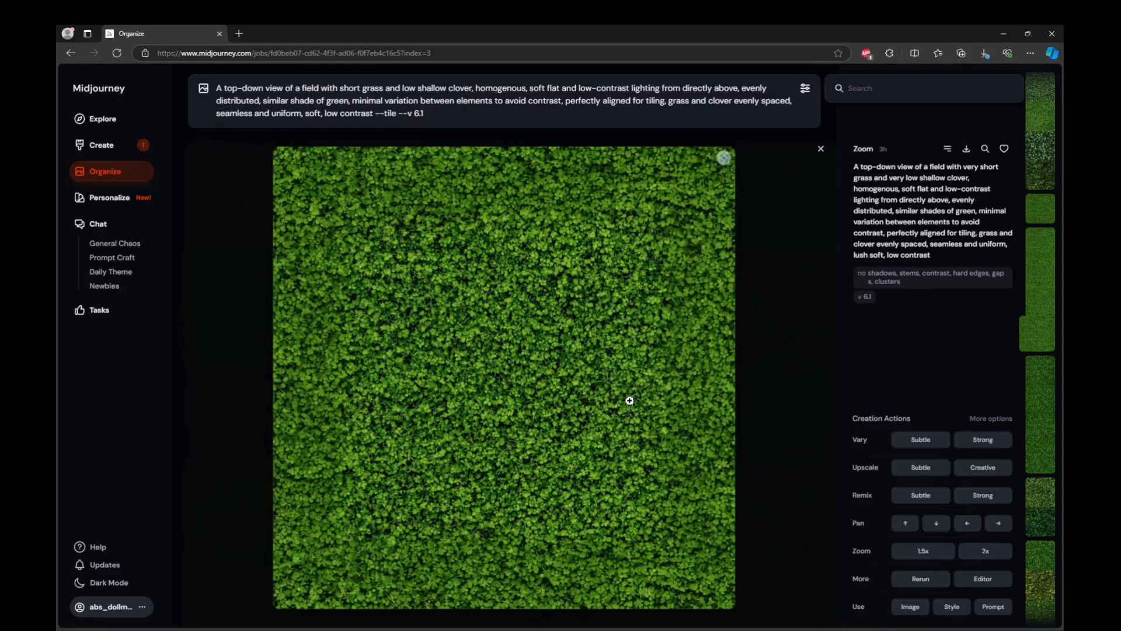
Compare the neighbouring zoomed variations of the clover image with its subtle upscale
key(Up)
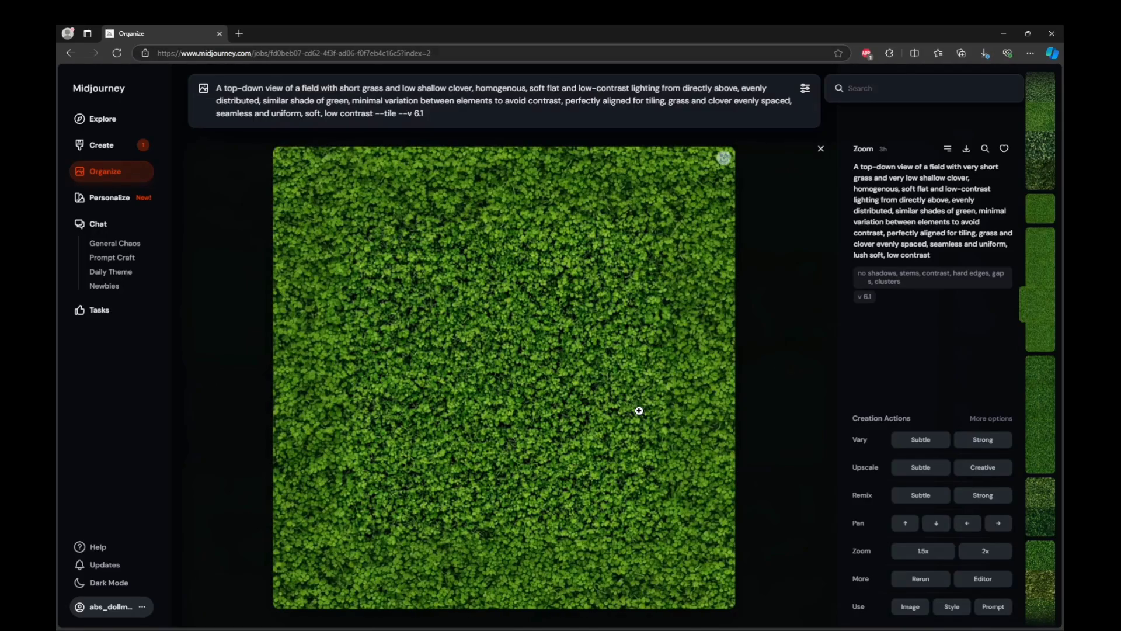
key(Down)
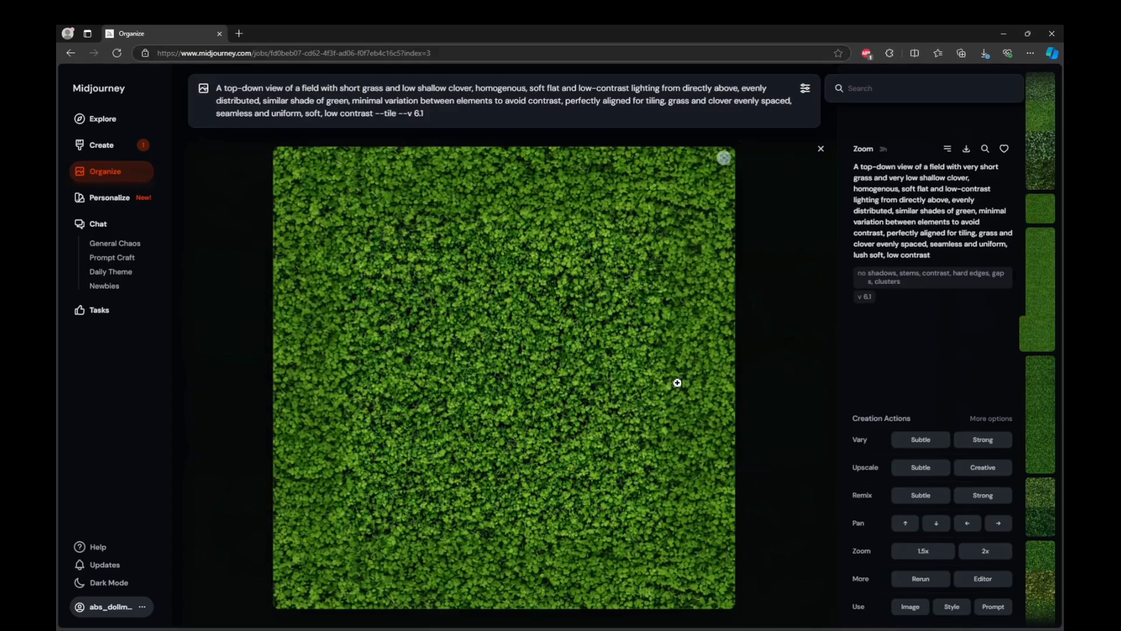
key(Left)
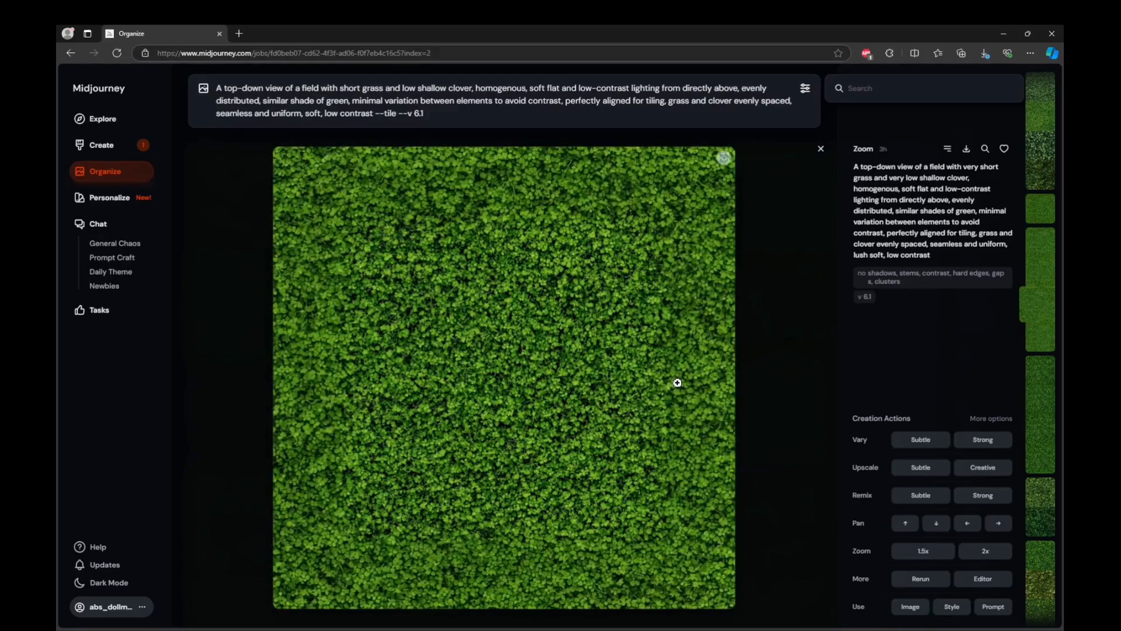
key(Left)
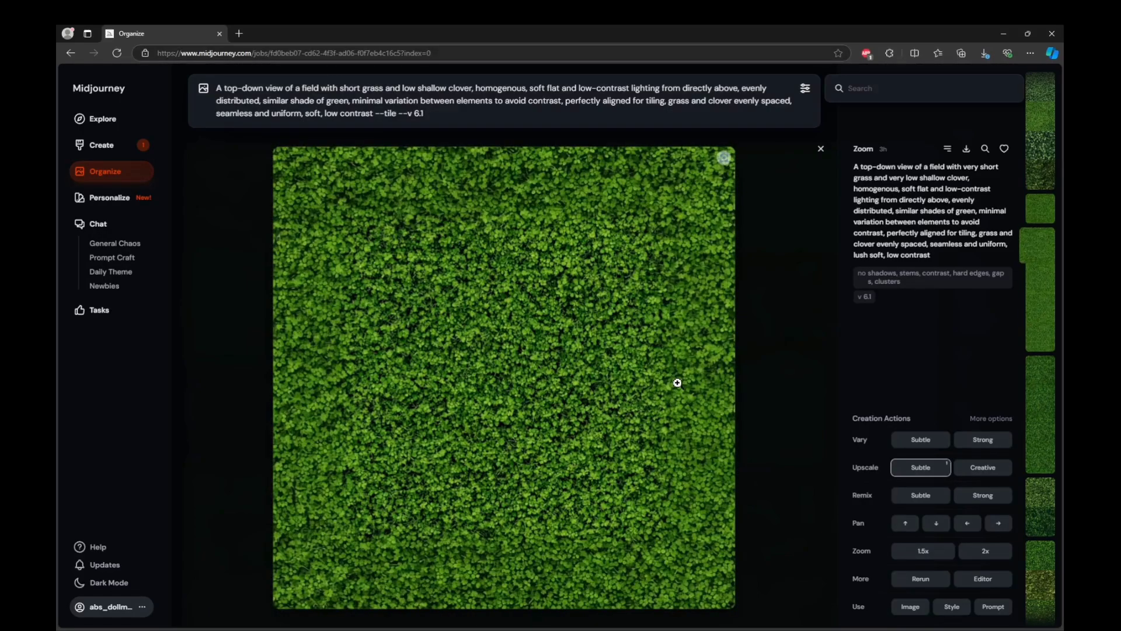
key(Left)
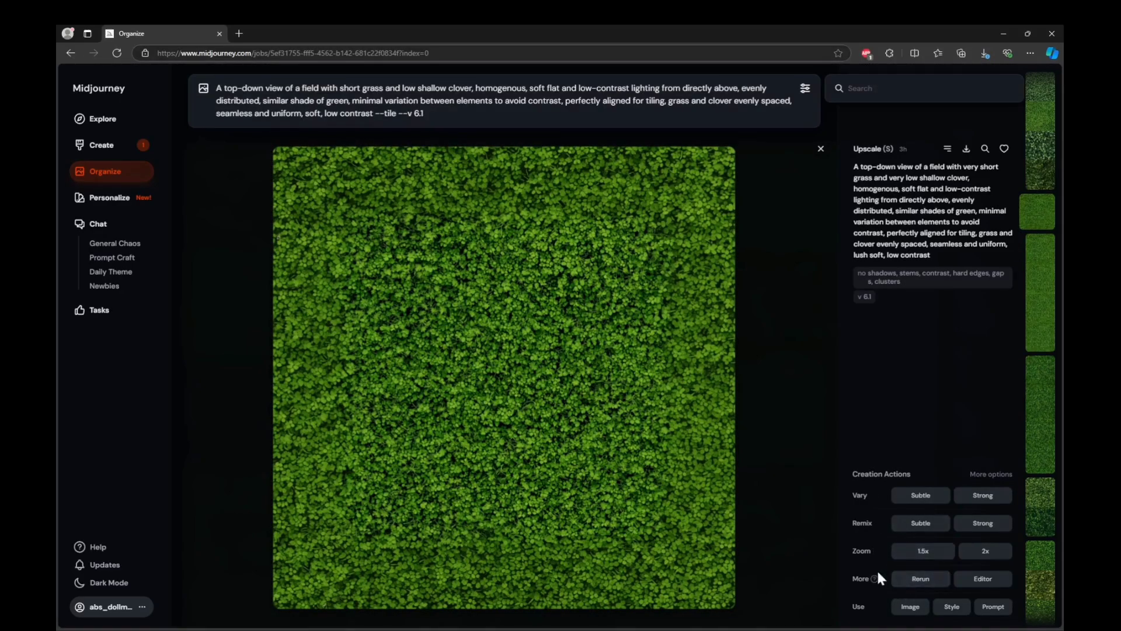
key(Right)
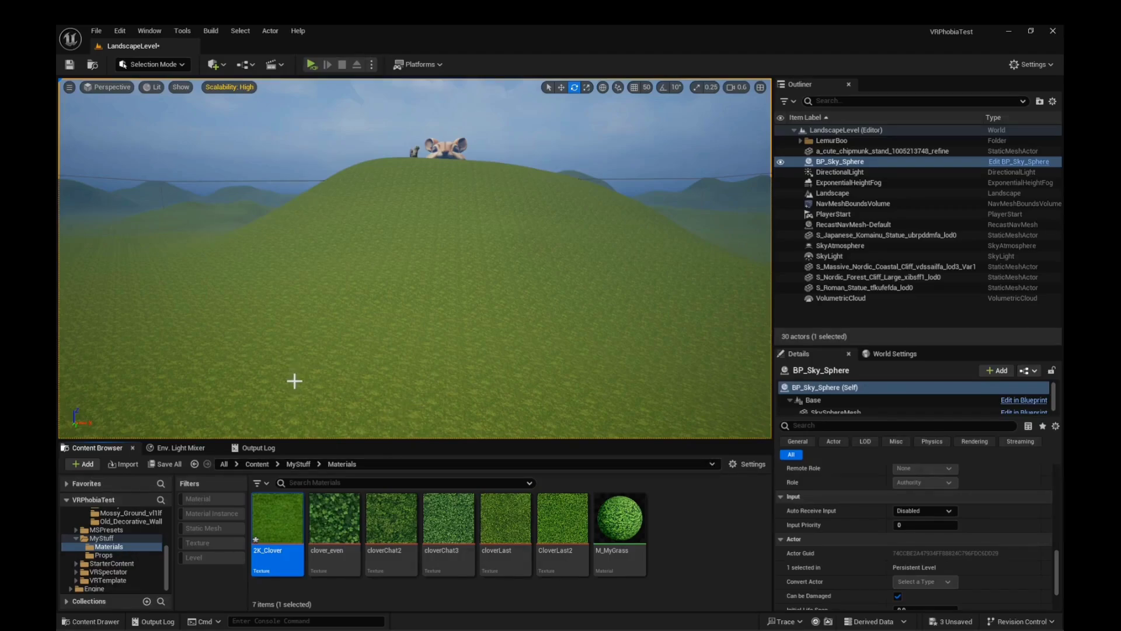
Delete the M_MyGrass material from the Materials folder
click(613, 528)
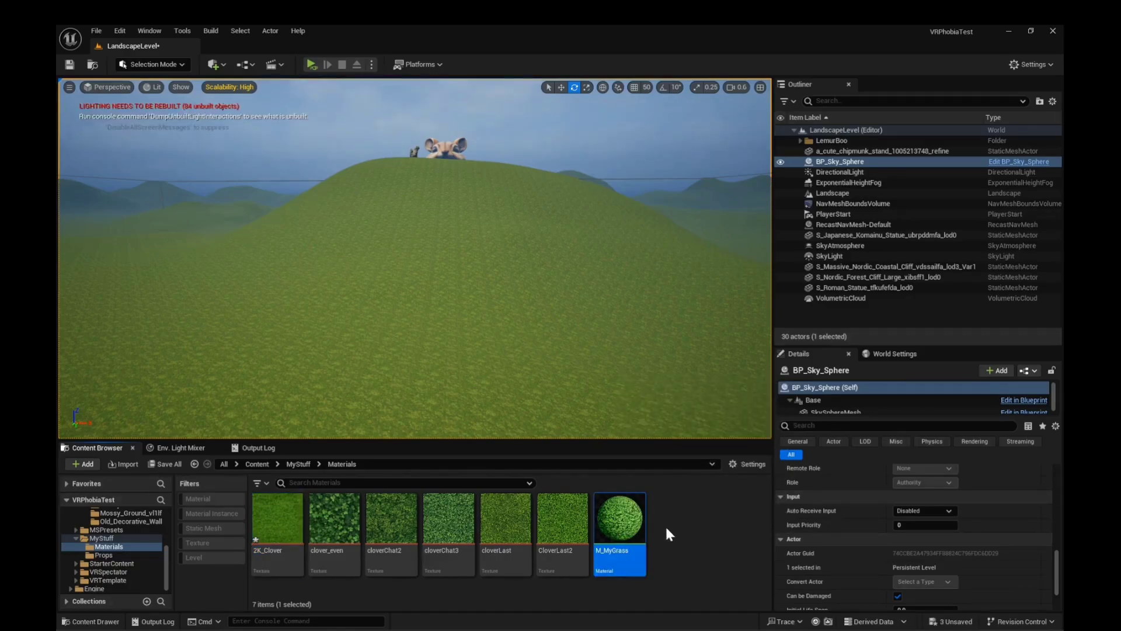
key(Delete)
click(502, 502)
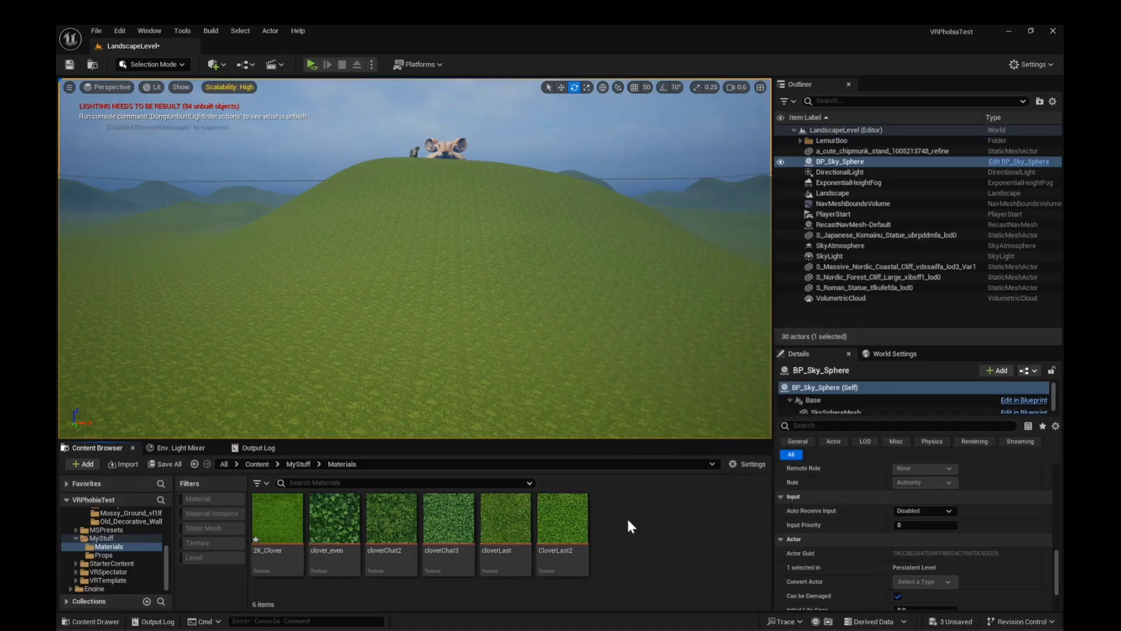
Create a new material named MyClover in the Materials folder
right_click(612, 533)
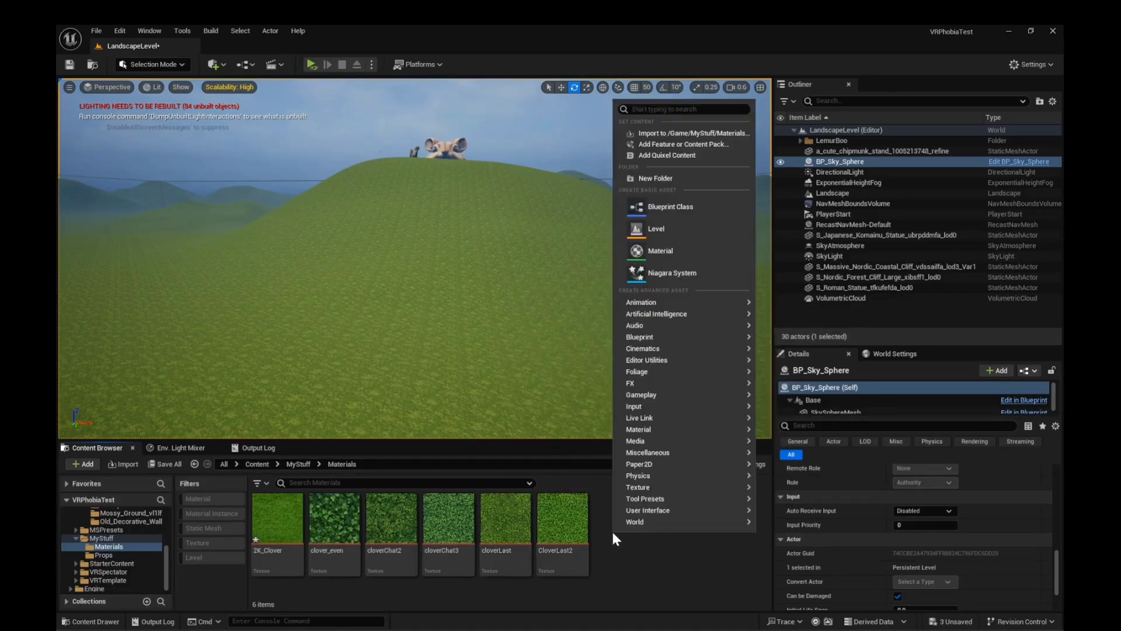
click(642, 252)
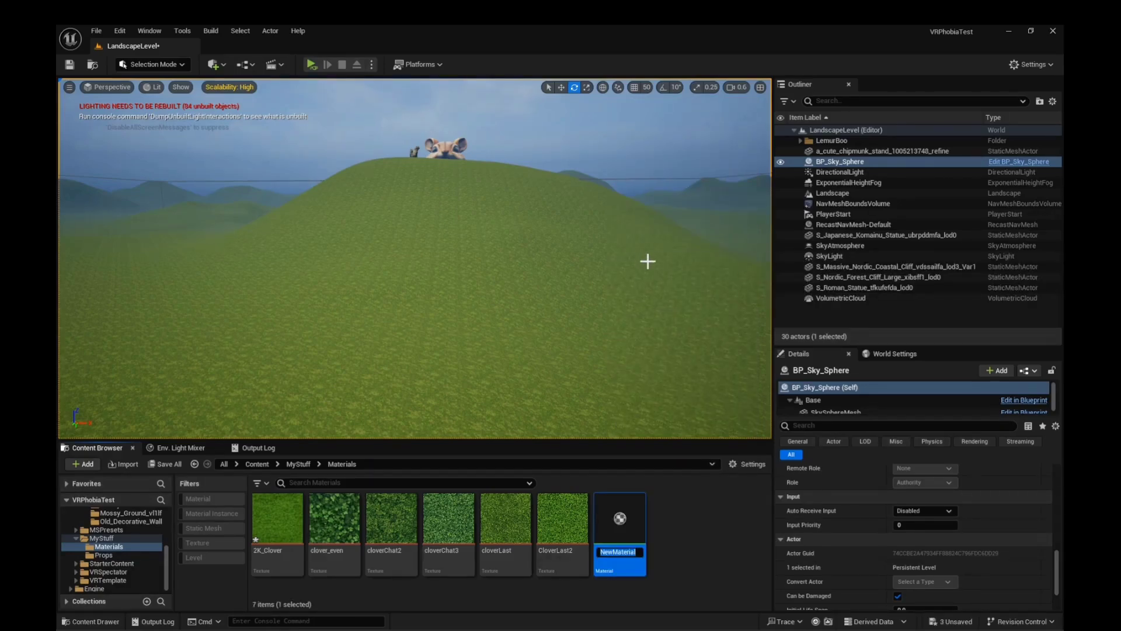
text(MyClover)
key(Return)
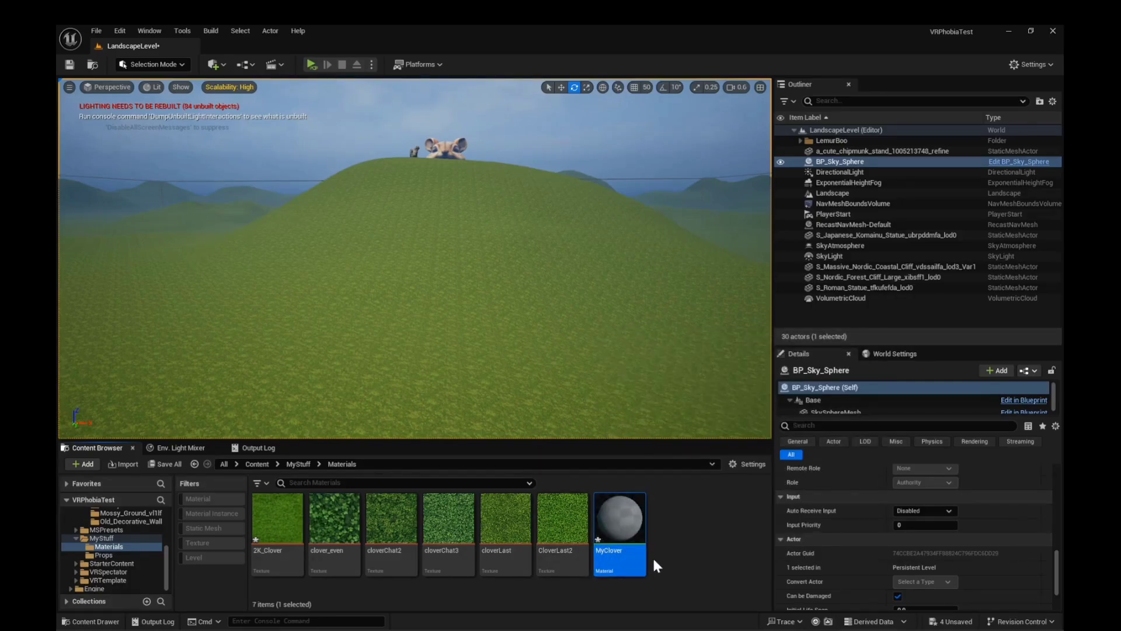
Open the MyClover material in a maximized editor and make room beside its result node
double_click(609, 529)
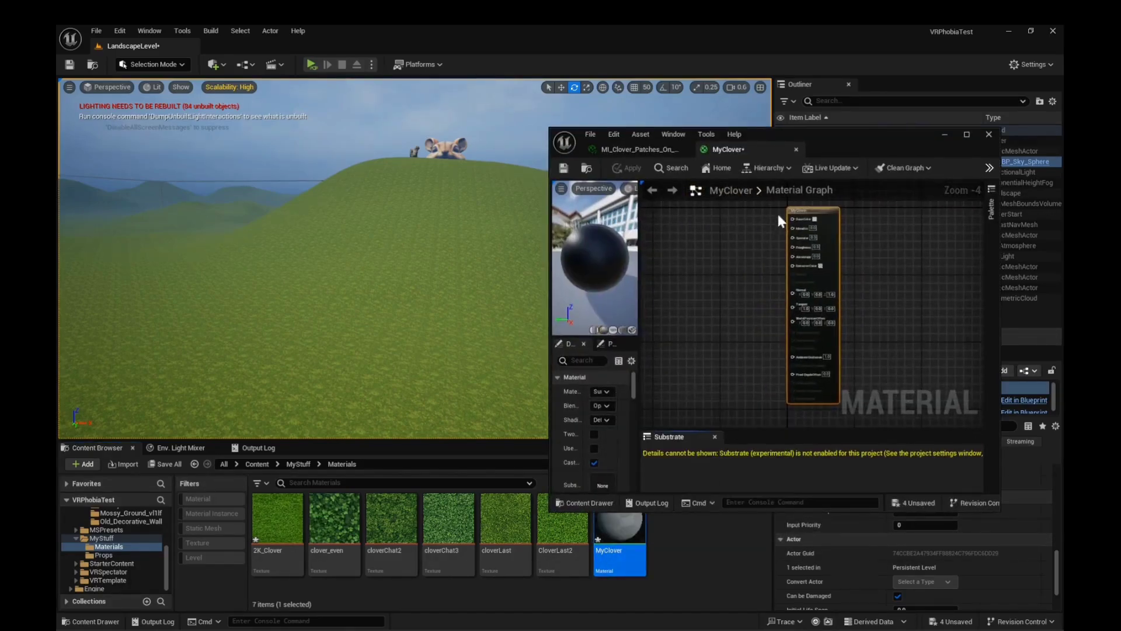
click(963, 135)
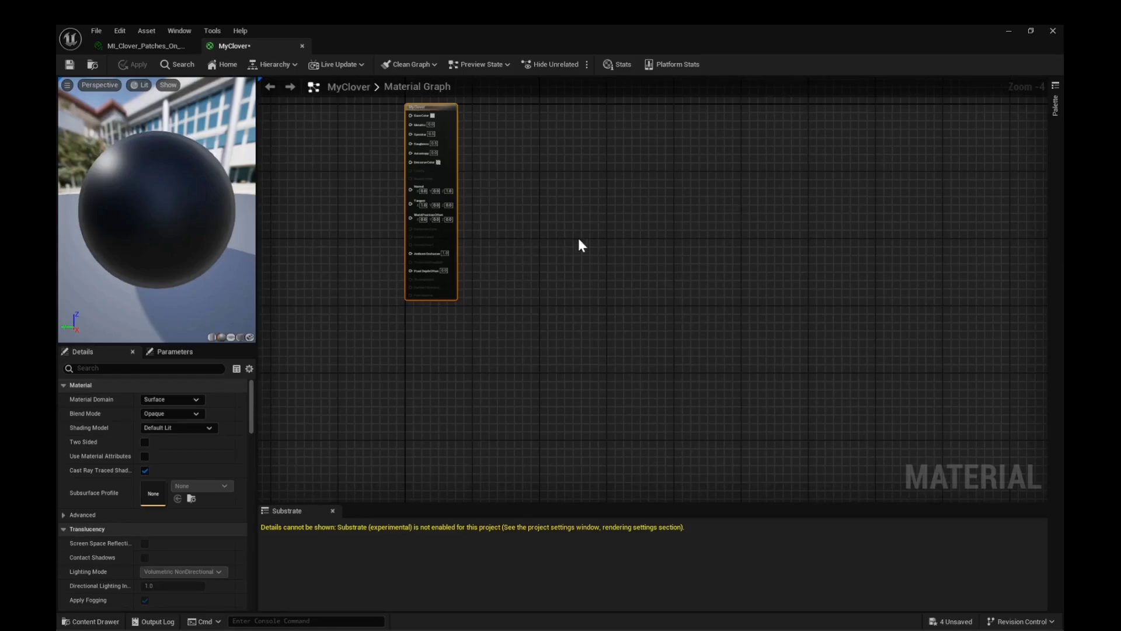
right_drag(572, 240, 654, 252)
right_drag(607, 189, 781, 251)
scroll(578, 273, up, 1)
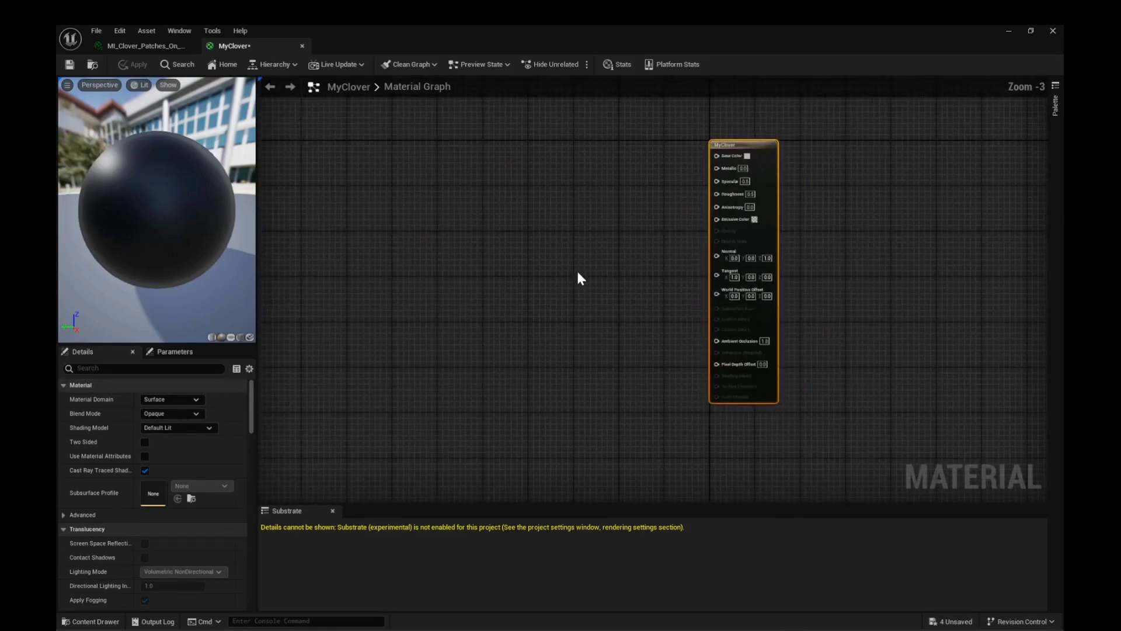
scroll(607, 256, down, 1)
scroll(616, 263, up, 1)
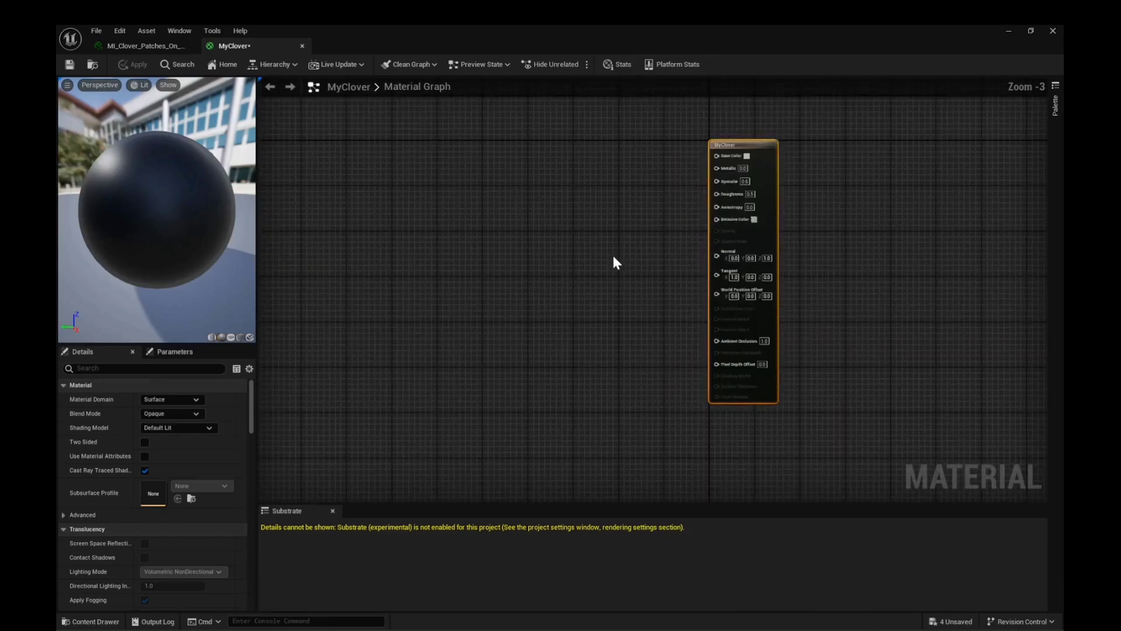
click(569, 246)
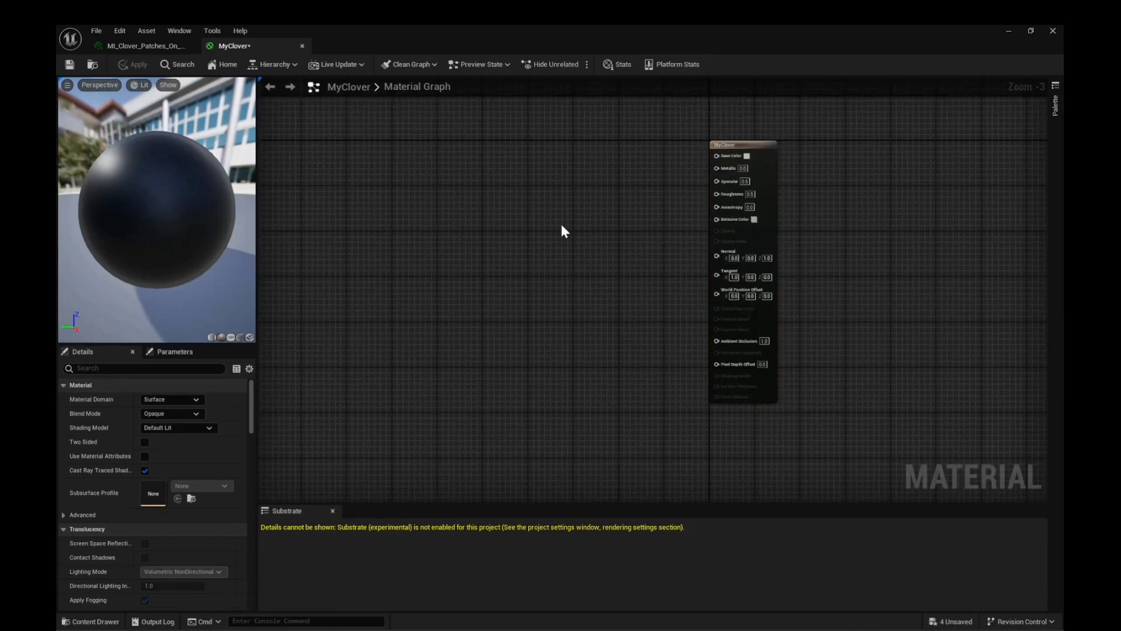
Add a TextureSample node to the material graph and assign the 2K_Clover texture to it
right_click(495, 218)
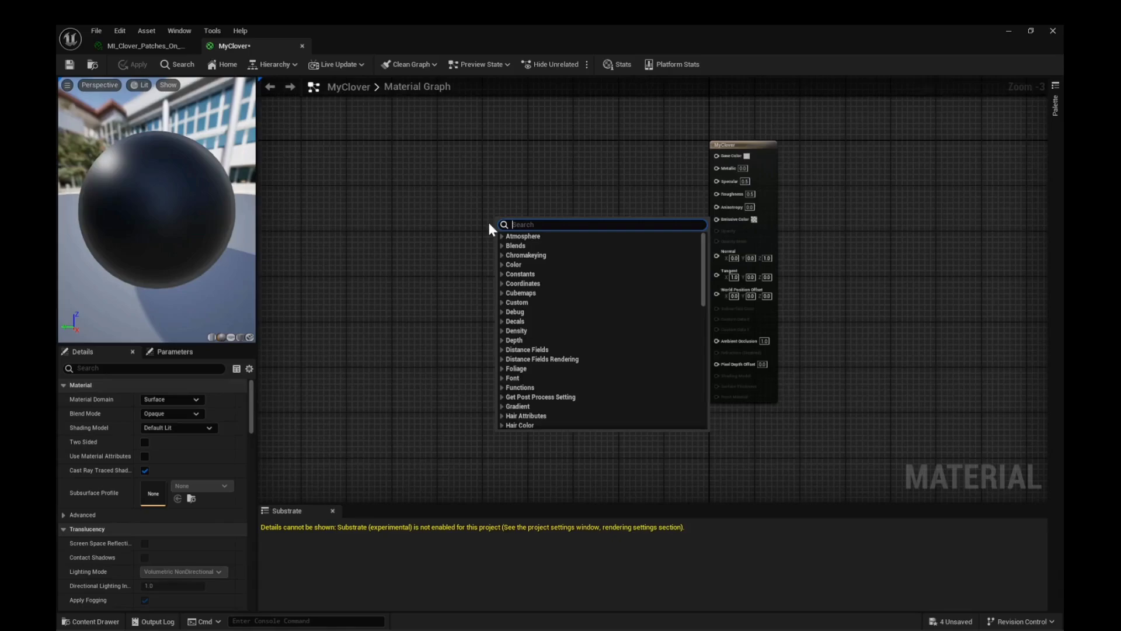
text(texture)
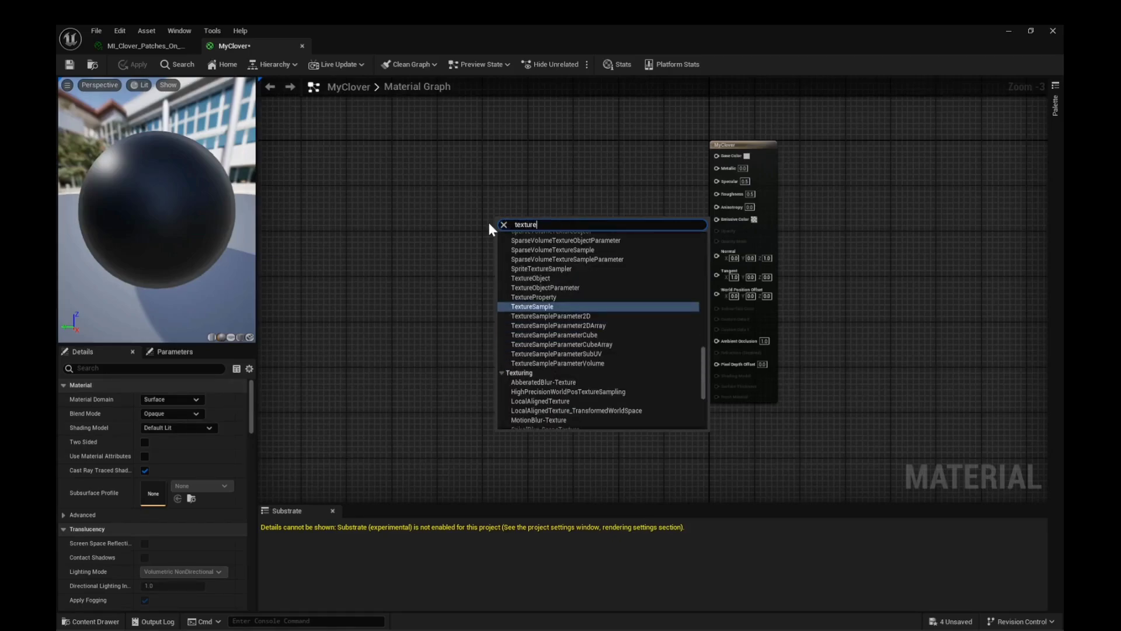
text(sample)
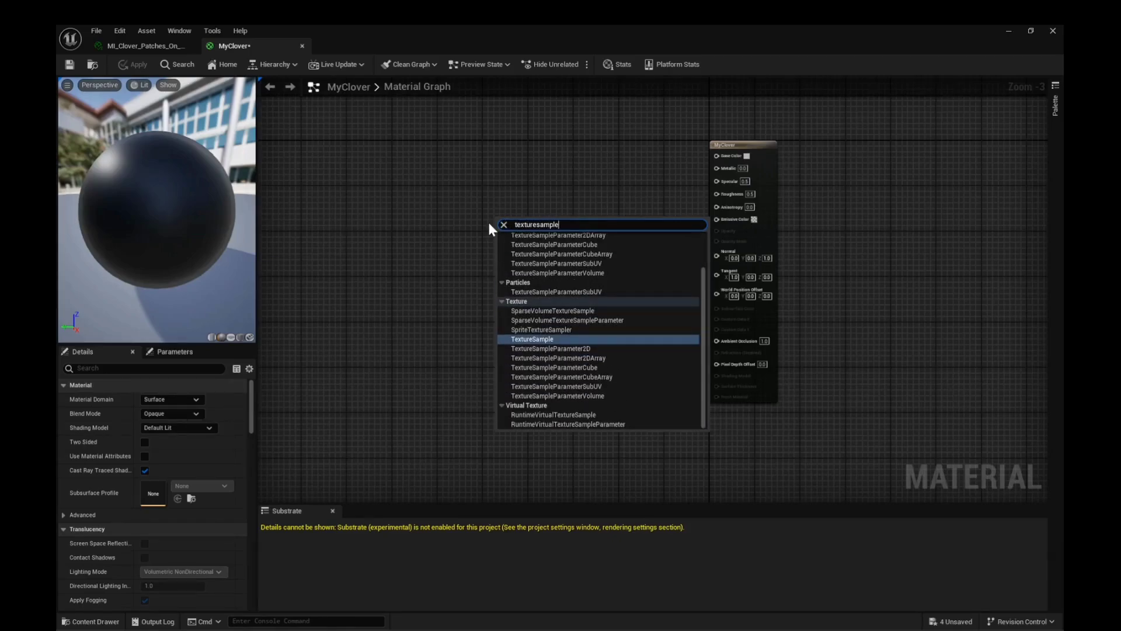
key(Return)
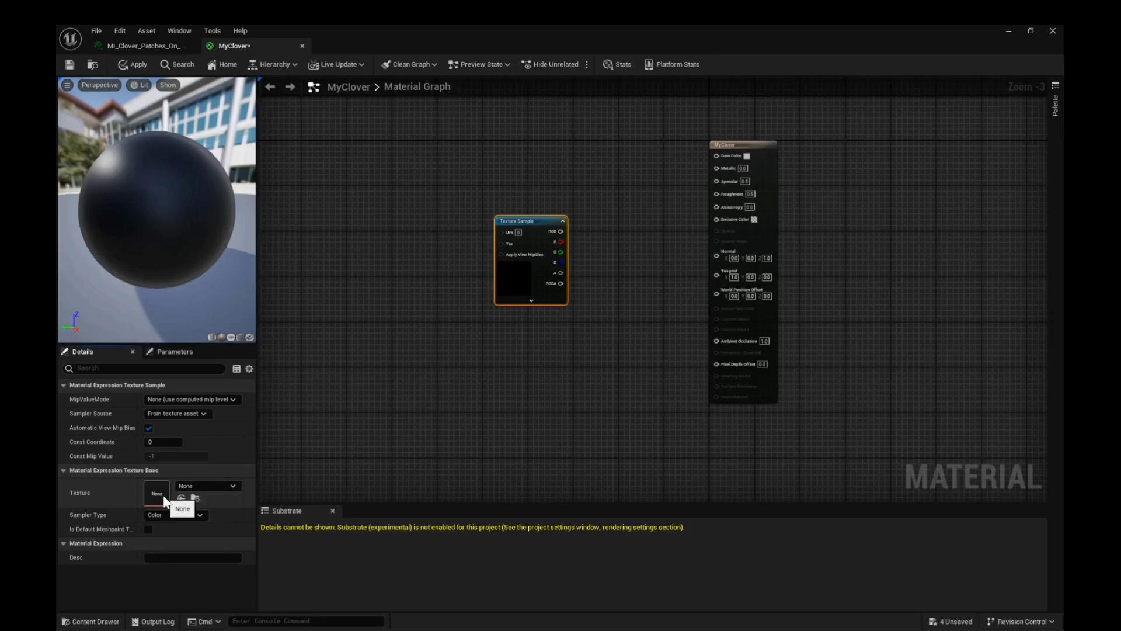
click(234, 486)
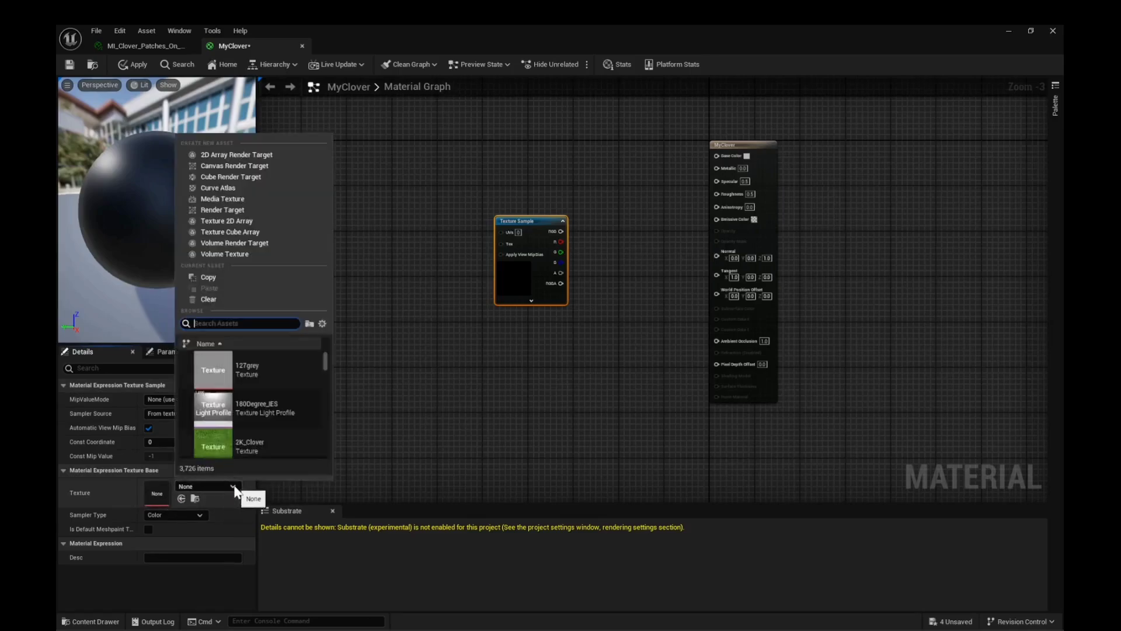
click(219, 443)
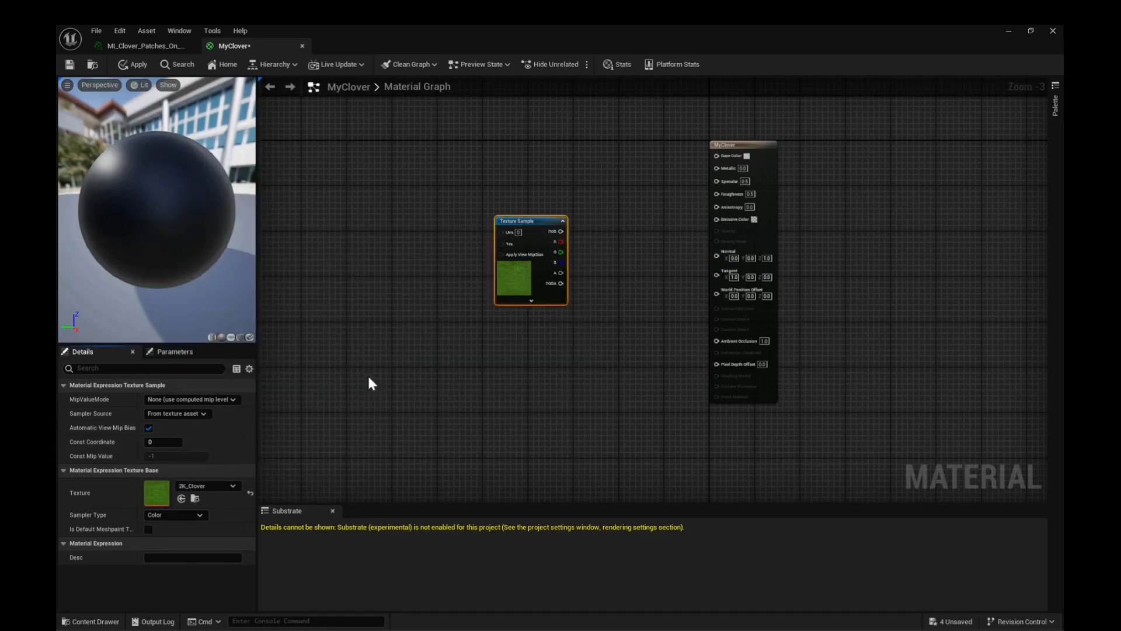
Move the Texture Sample node closer to the result node and connect its RGB output to Base Color
scroll(600, 265, up, 3)
scroll(601, 270, down, 1)
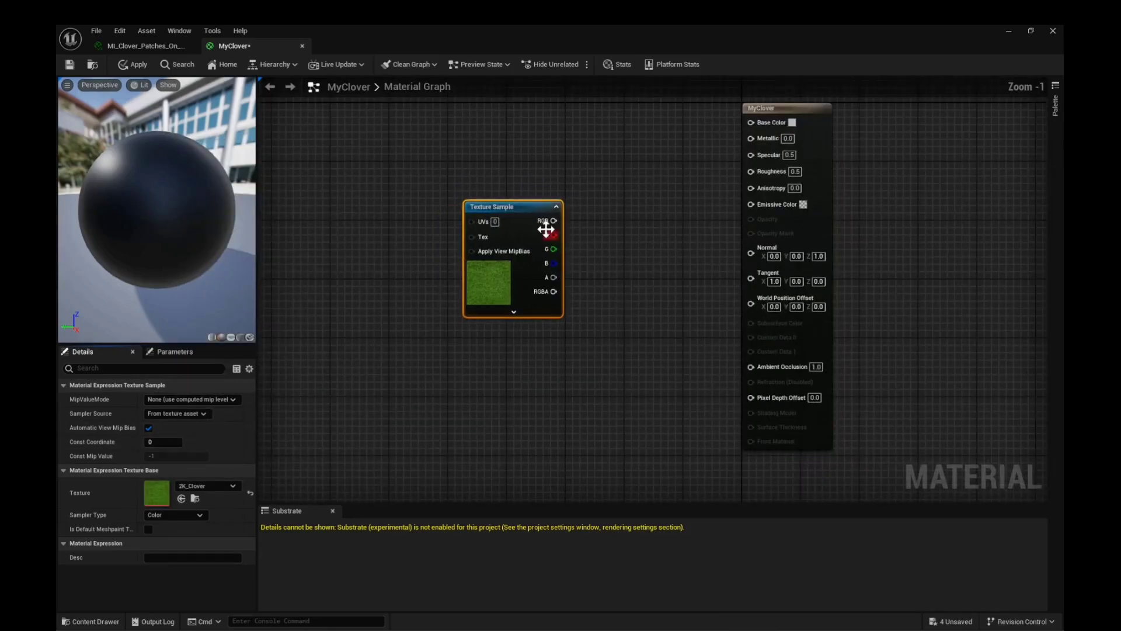
drag(507, 212, 652, 188)
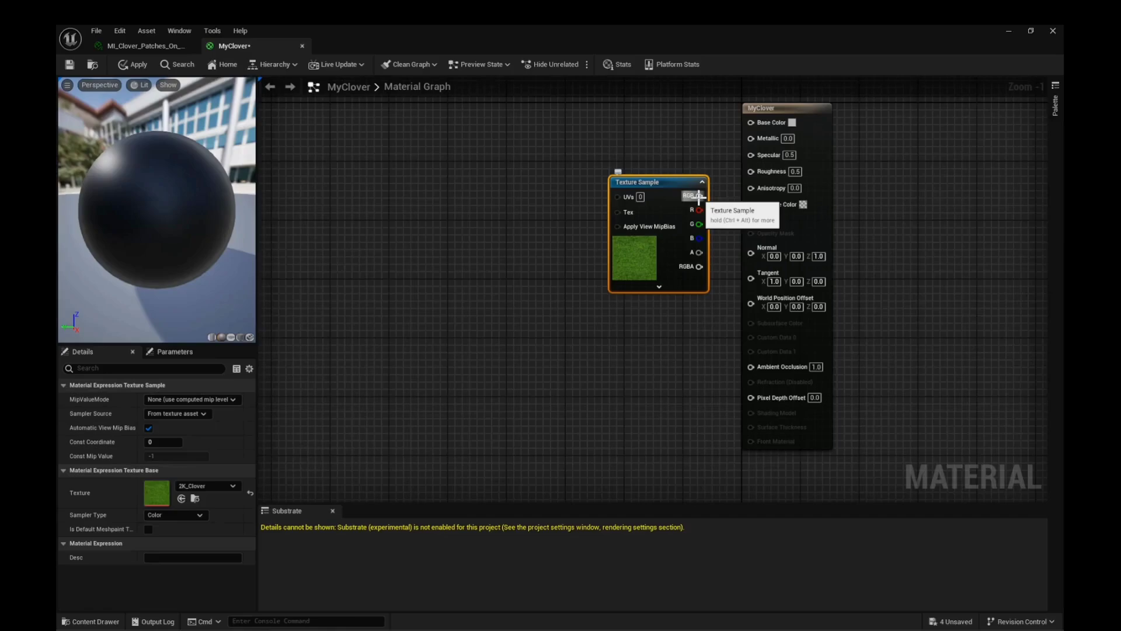
drag(701, 196, 751, 121)
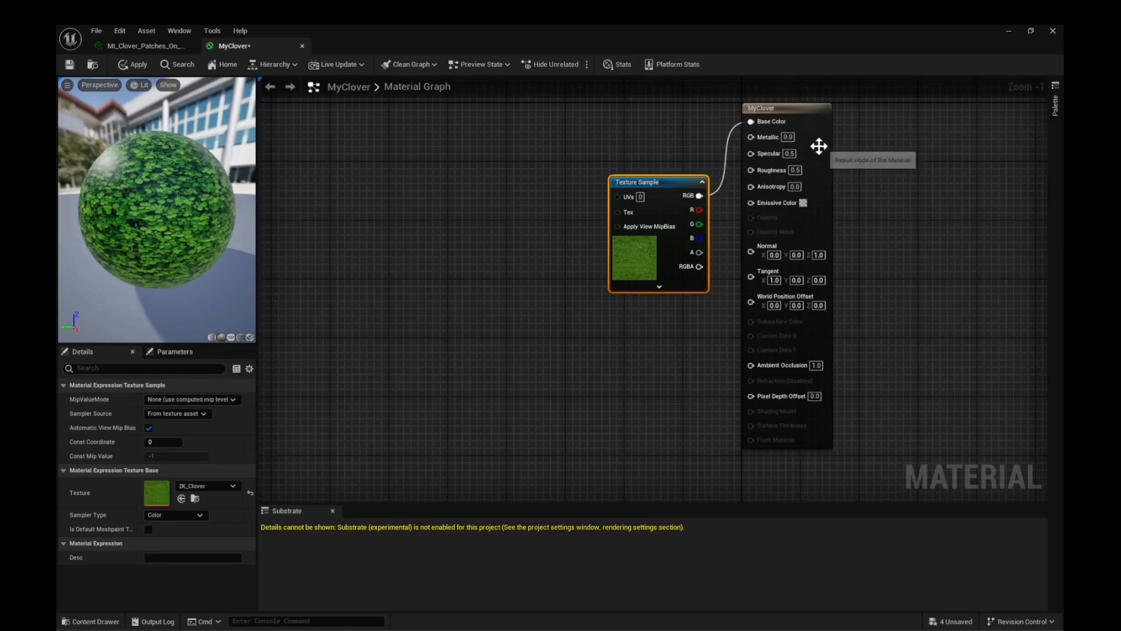
Set the material's Roughness to 1 and apply the changes
click(795, 170)
text(1)
key(Return)
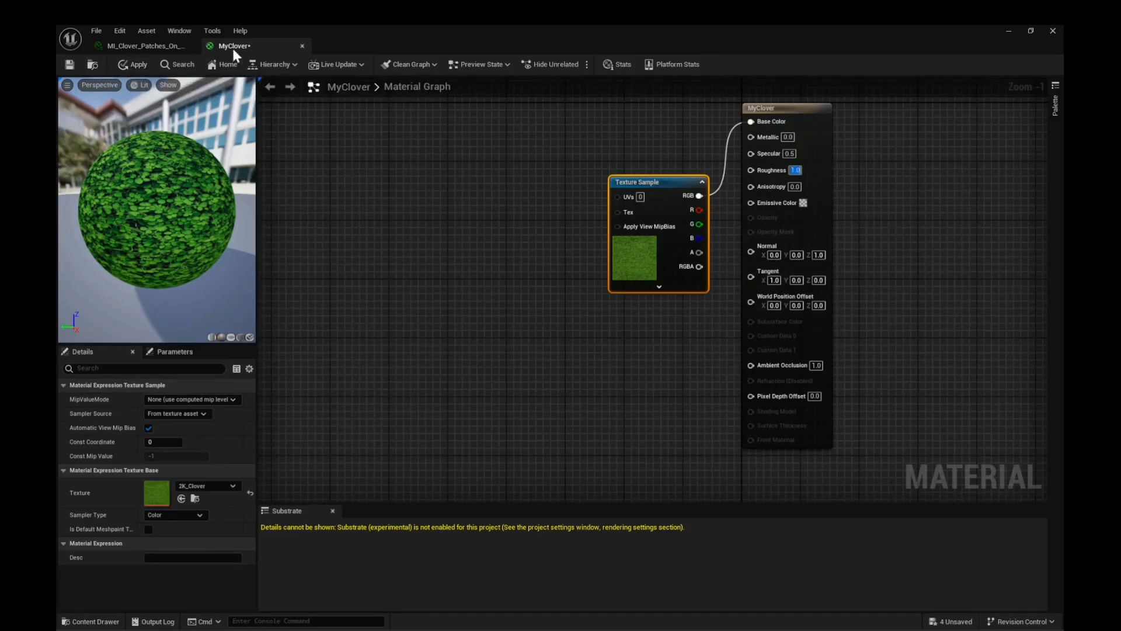
click(136, 69)
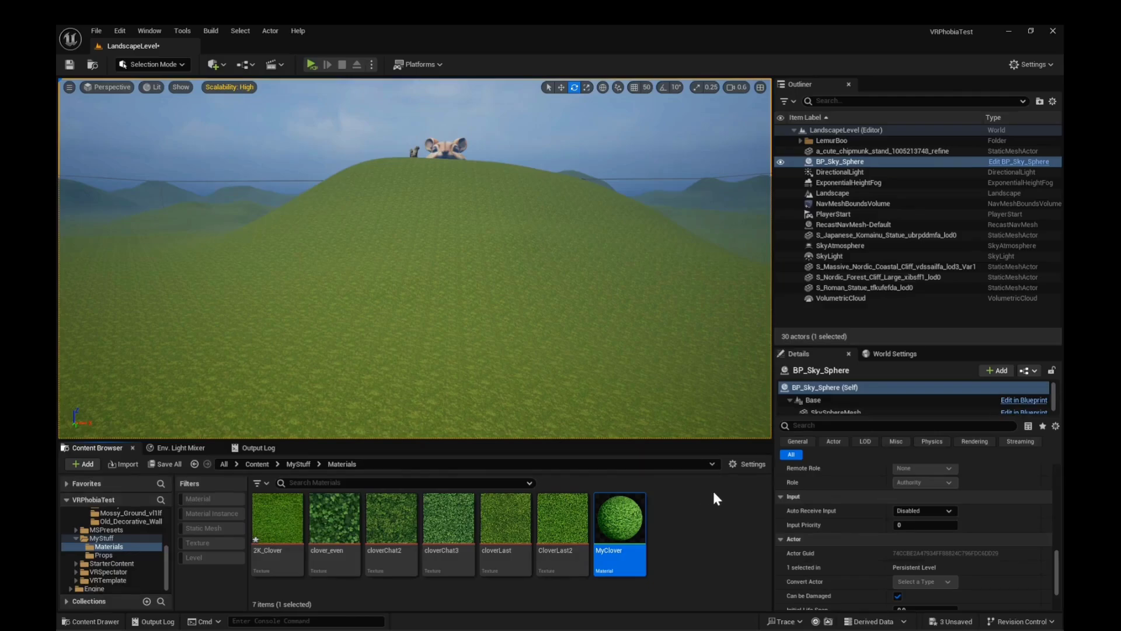
Assign MyClover as the Landscape Material of the Landscape actor
click(846, 194)
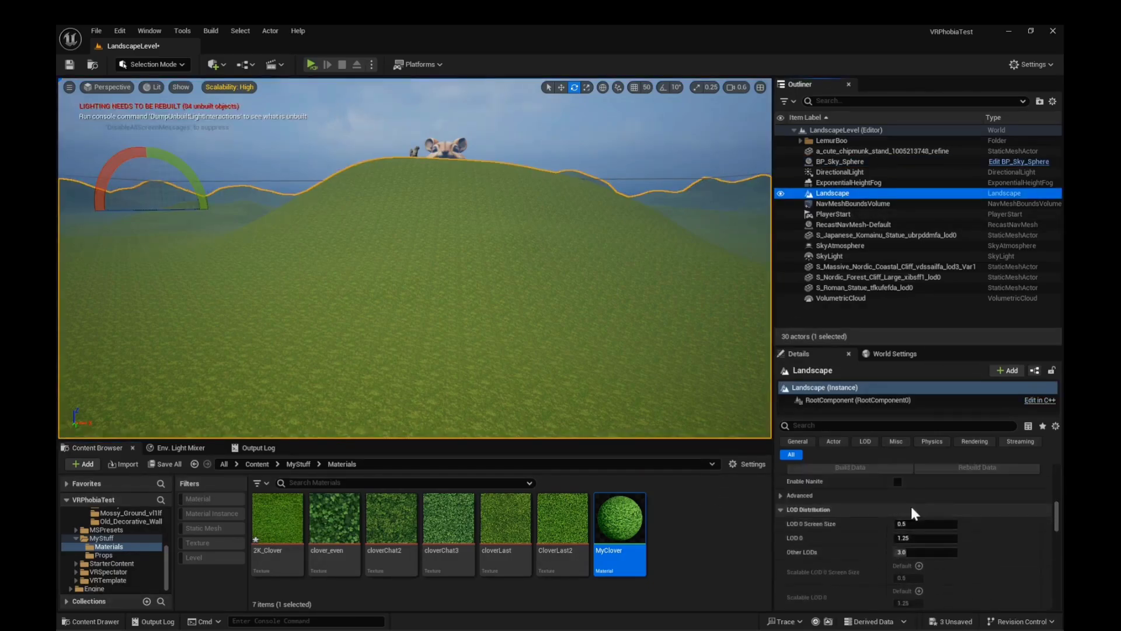
scroll(911, 506, up, 5)
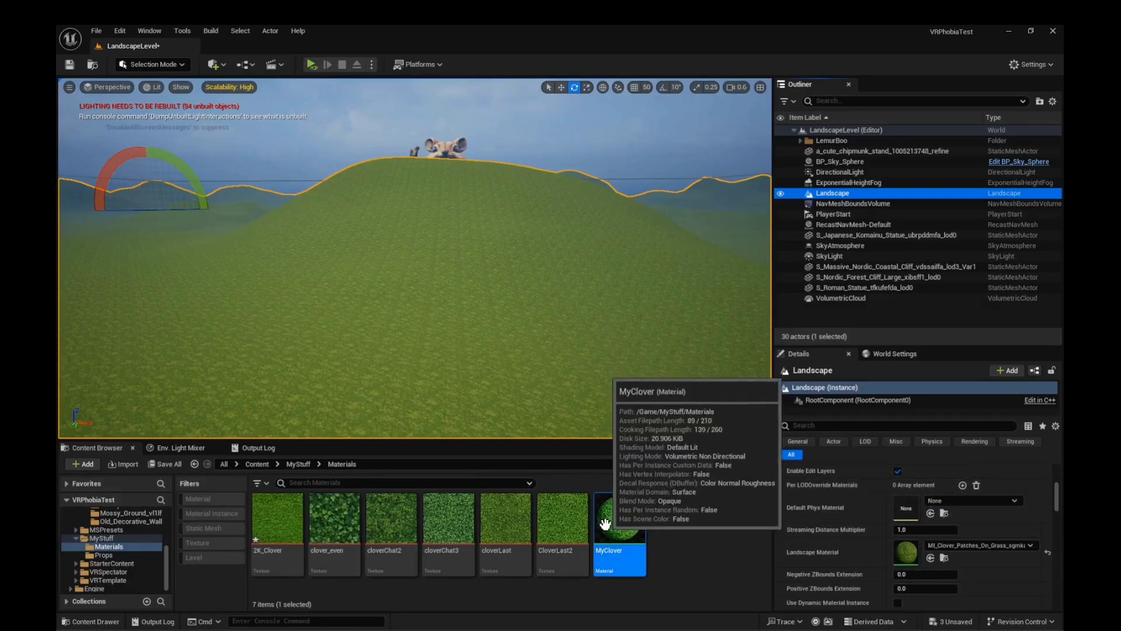
drag(605, 522, 912, 551)
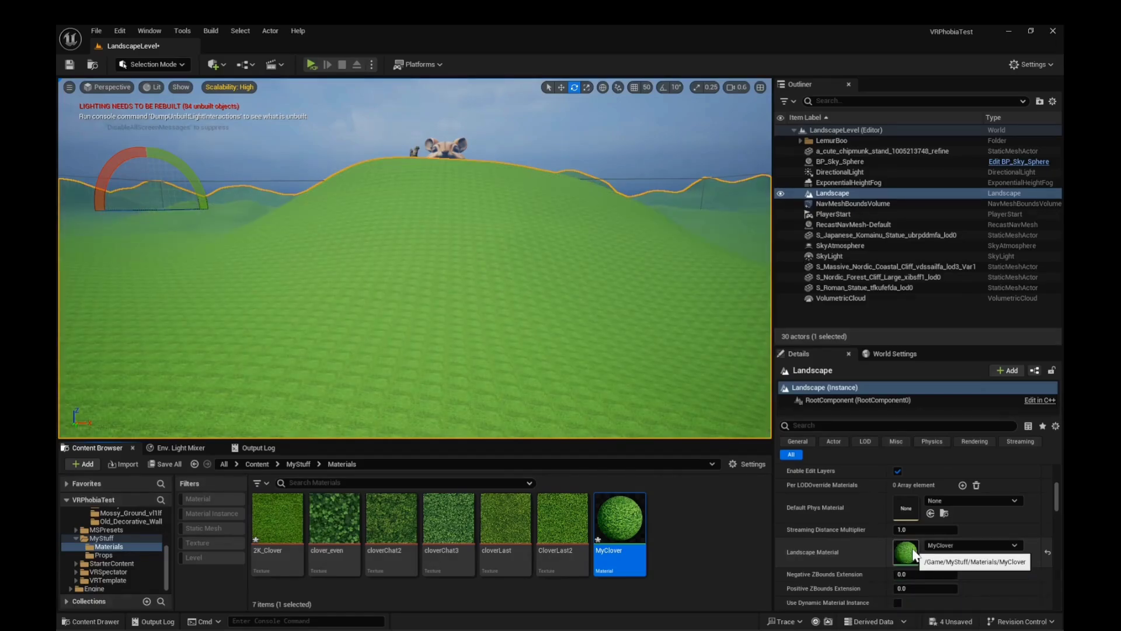
Examine the clover ground up close and from afar for texture scale and visible tiling
right_drag(440, 346, 472, 455)
scroll(415, 258, down, 2)
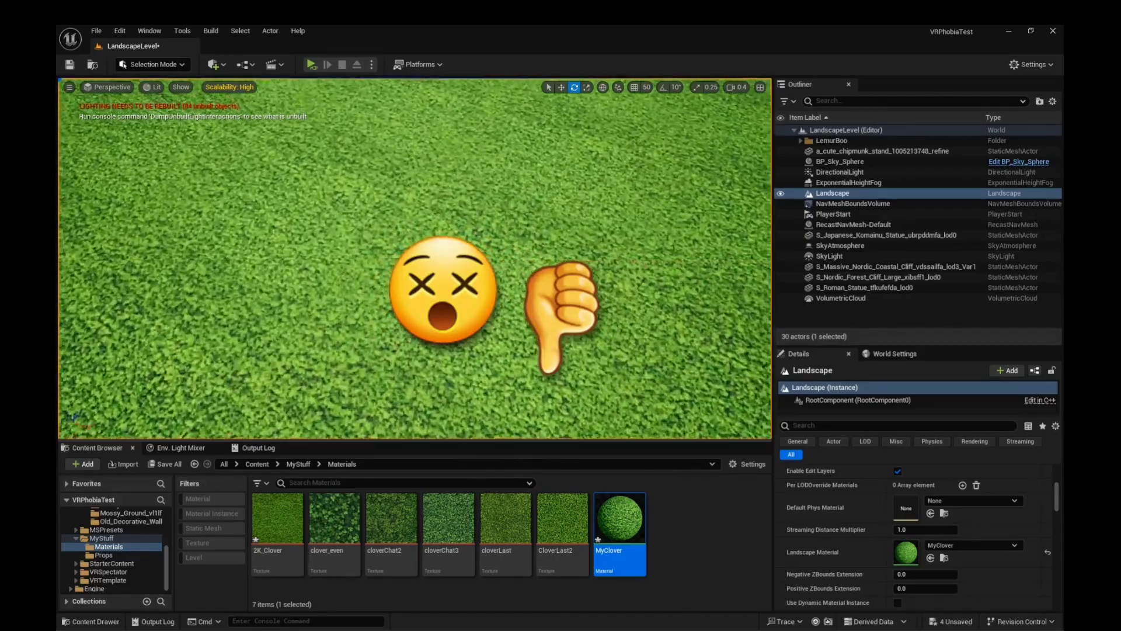
key(w)
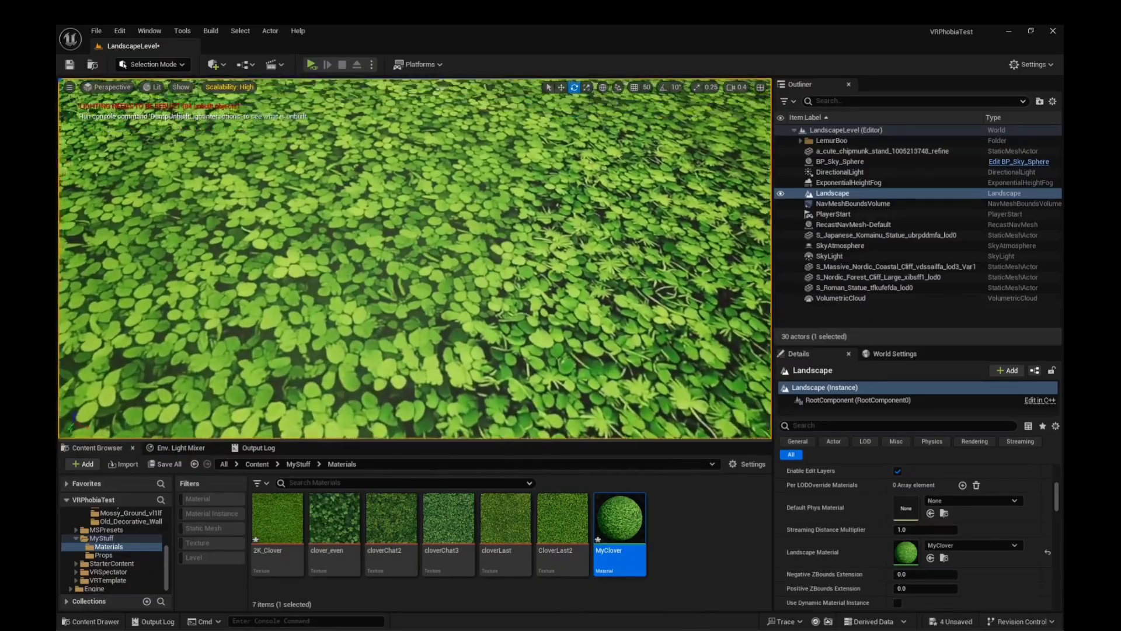
scroll(467, 436, down, 4)
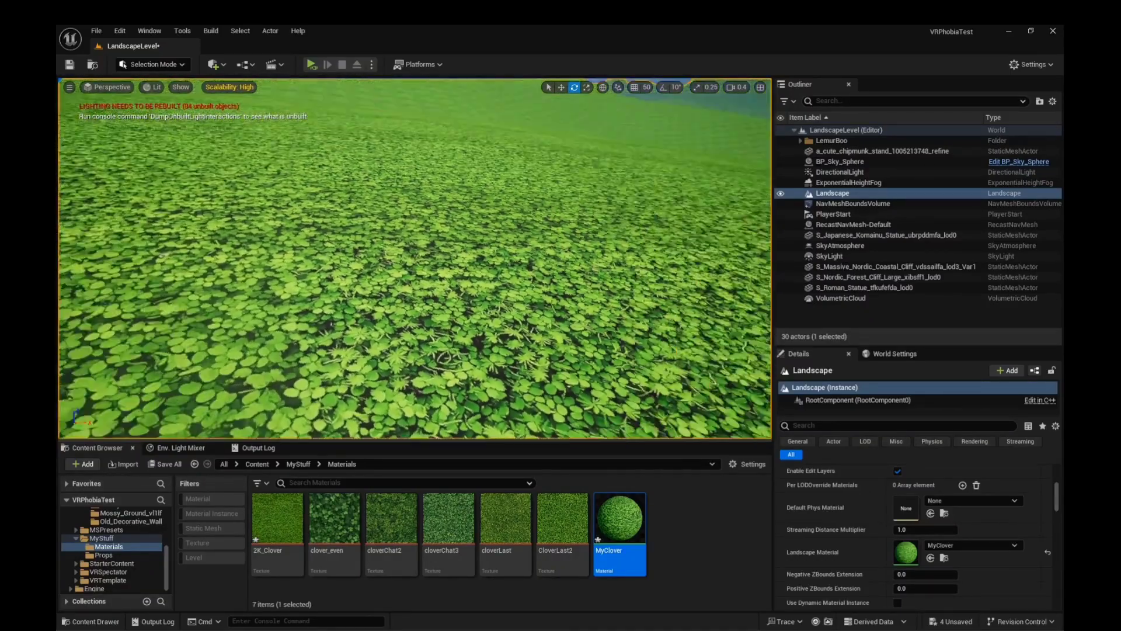
scroll(415, 259, down, 2)
scroll(414, 259, up, 4)
scroll(415, 259, down, 3)
right_drag(415, 258, 339, 140)
scroll(415, 258, down, 6)
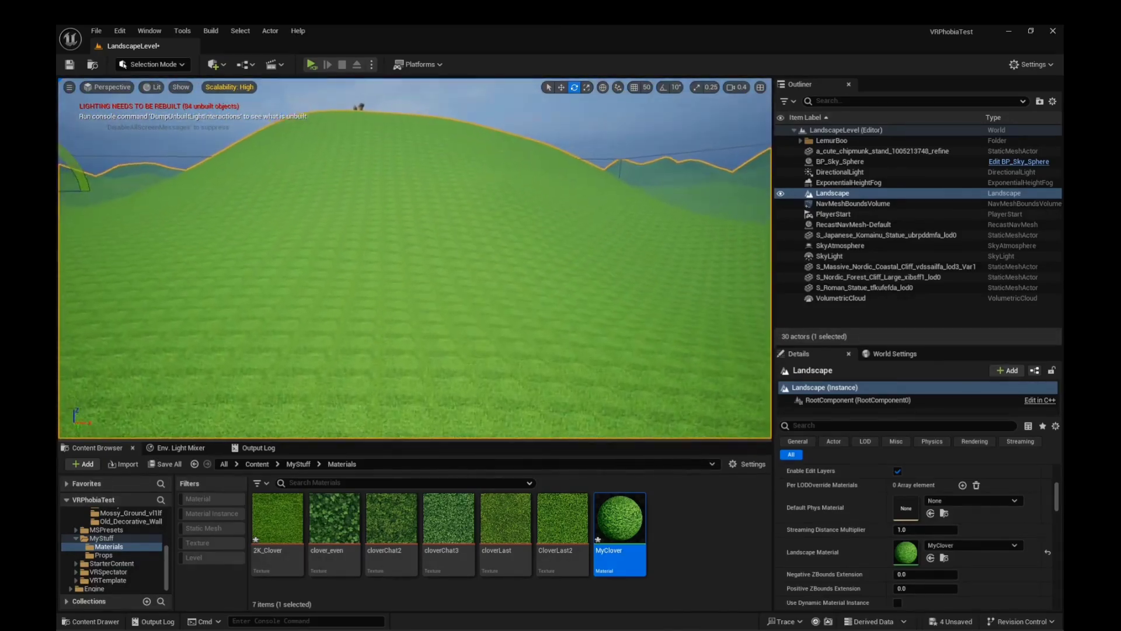
scroll(415, 259, down, 3)
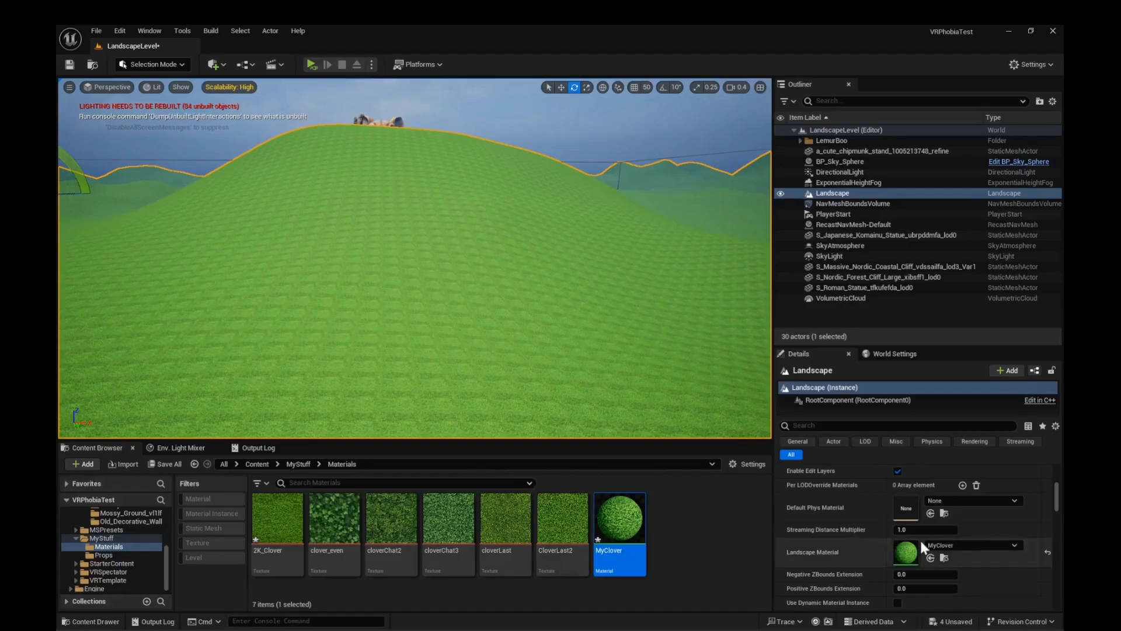
Add a LandscapeLayerCoords node to the MyClover graph and connect it to the Texture Sample's UVs
double_click(619, 520)
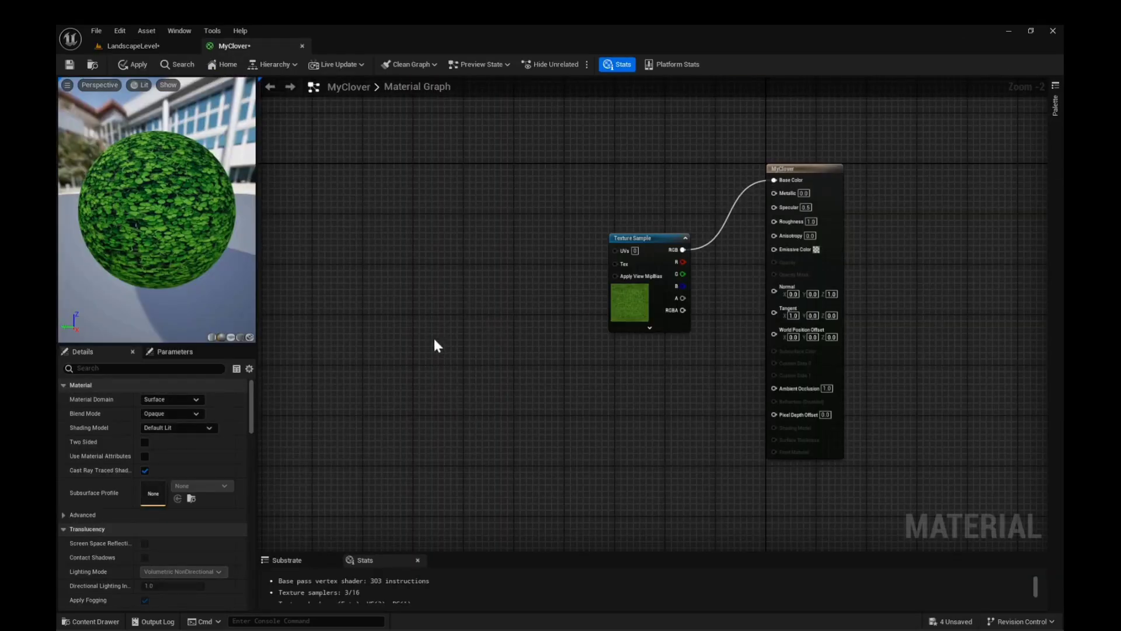
right_click(537, 271)
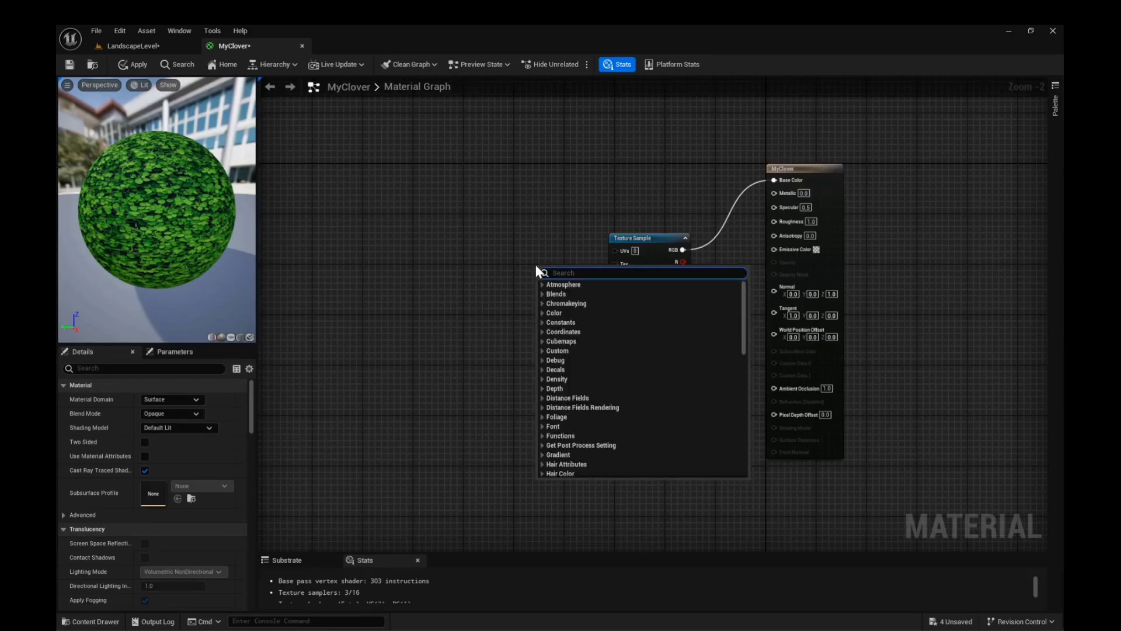
text(landscape)
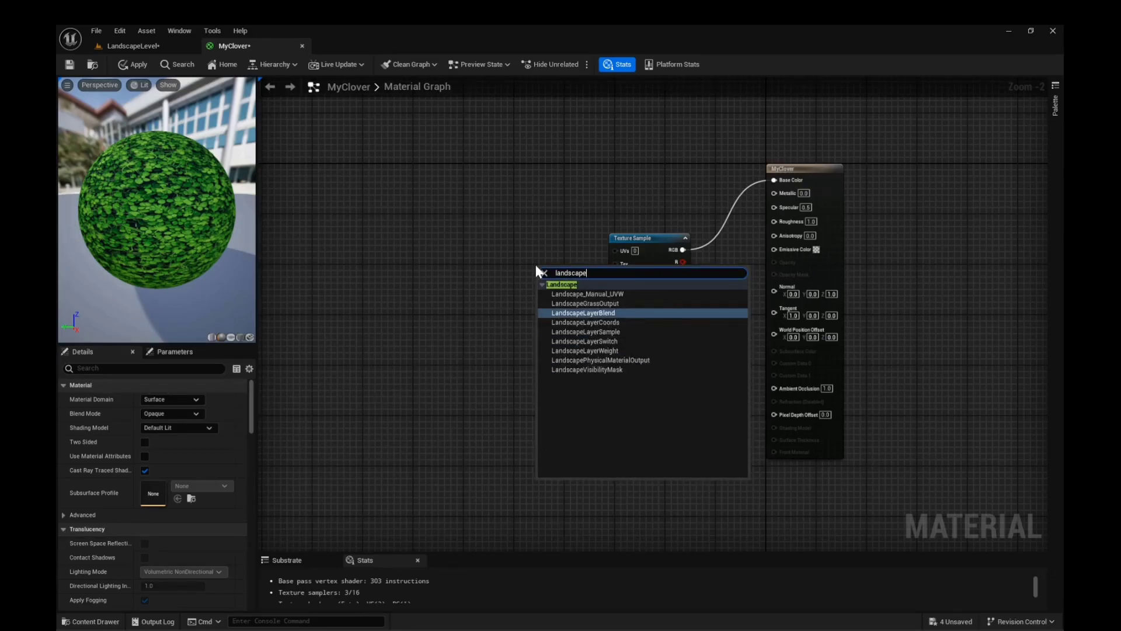
click(598, 323)
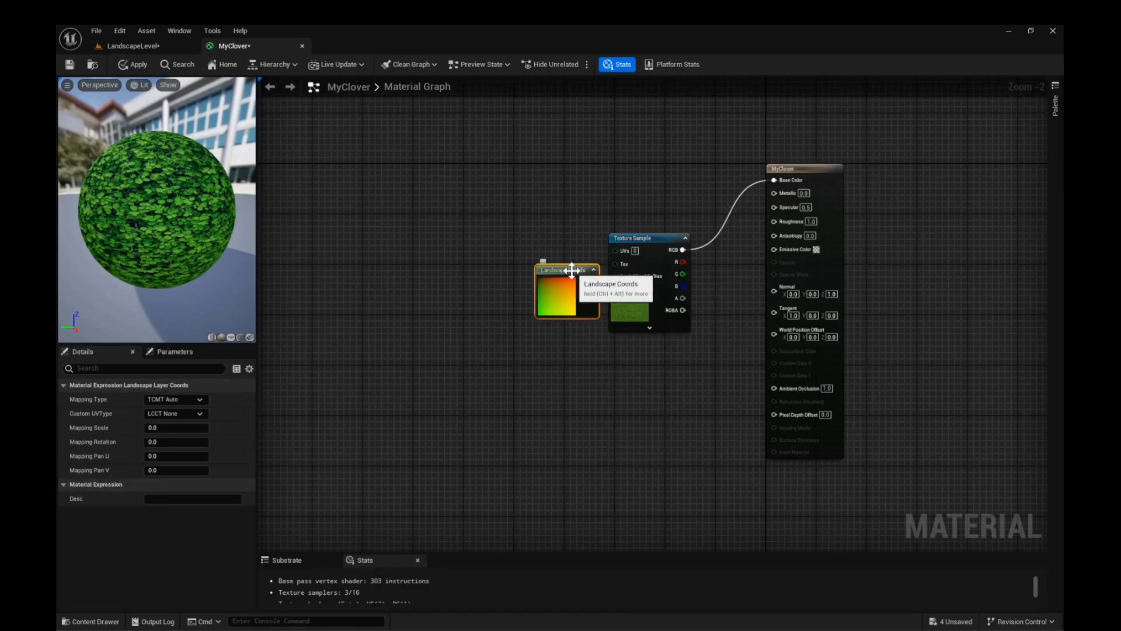
drag(573, 272, 616, 250)
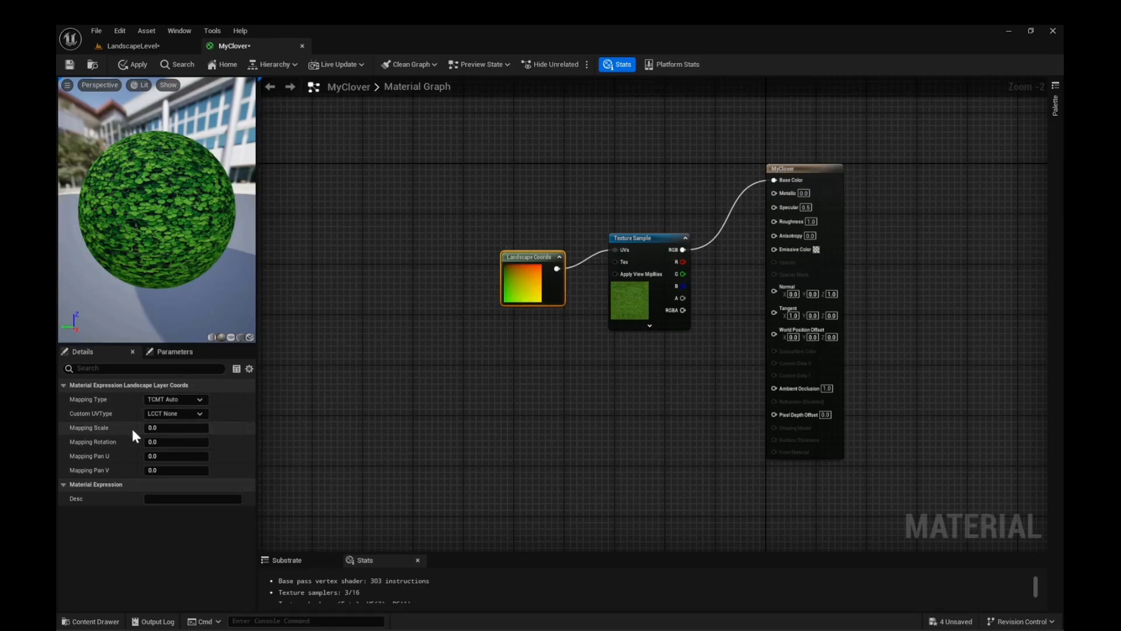
Set the landscape coordinates node's Mapping Scale to 2, apply it to MyClover and view the landscape
click(170, 428)
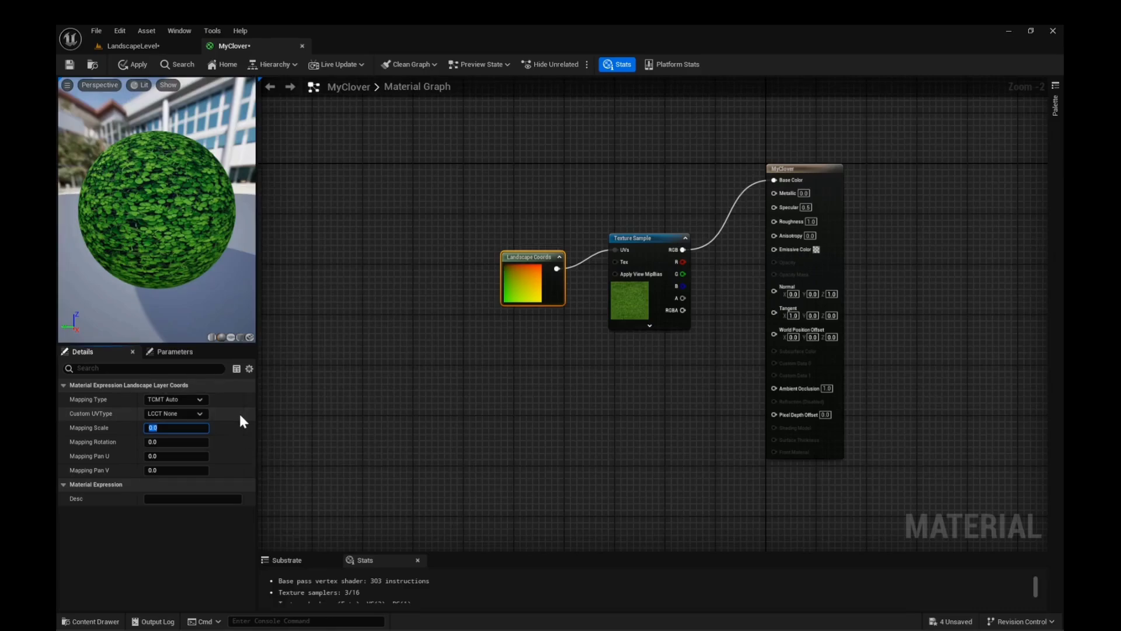
text(2)
key(Return)
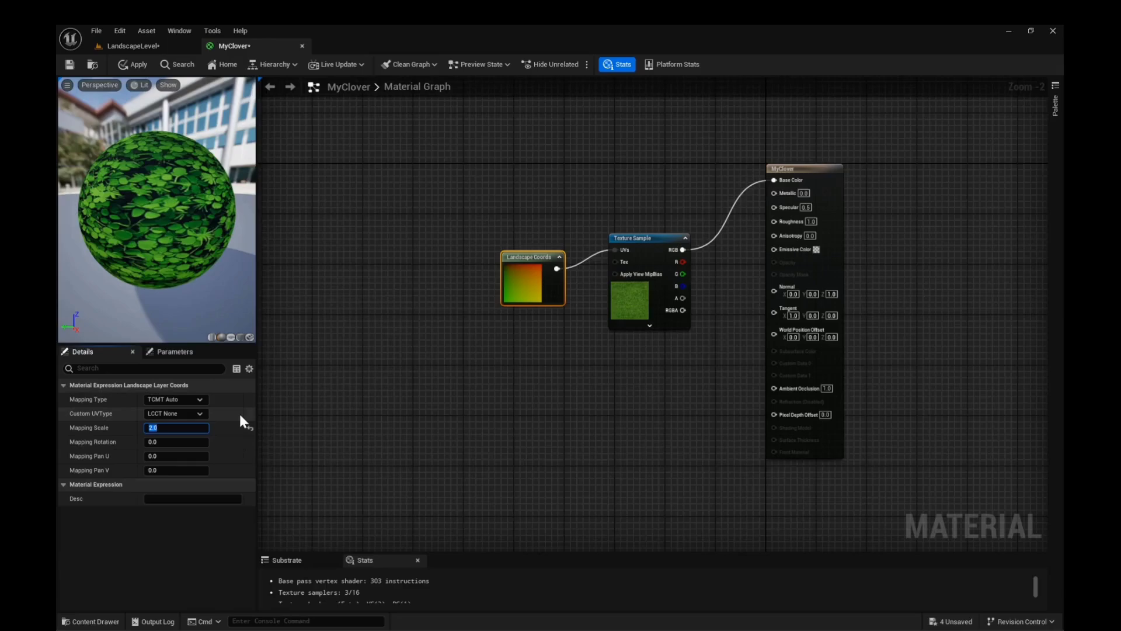
click(143, 64)
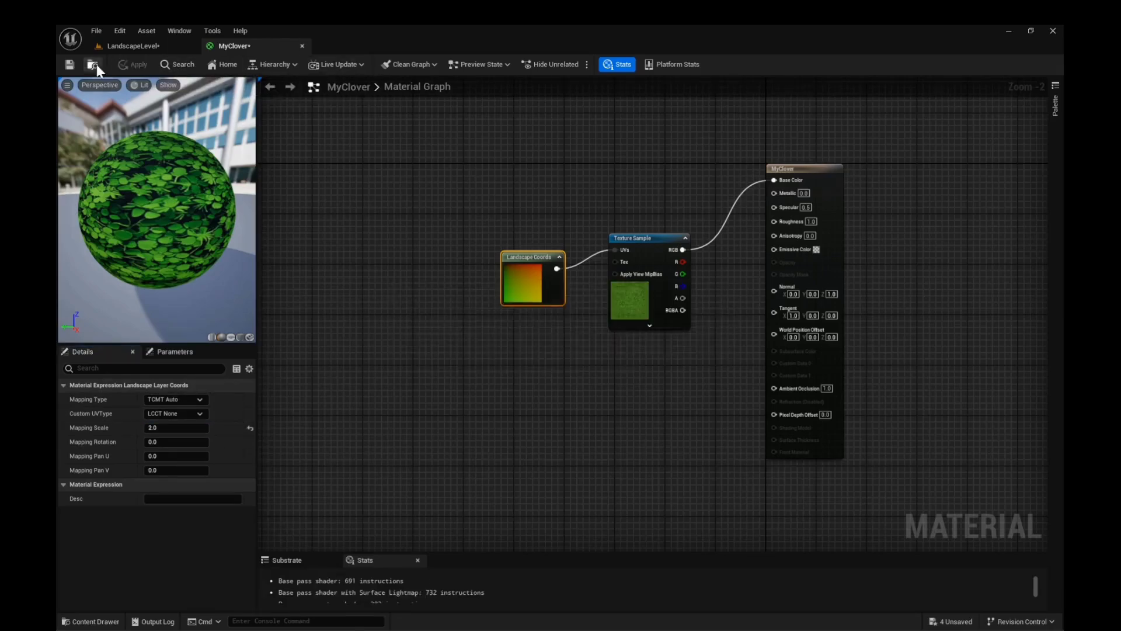
click(122, 44)
drag(365, 255, 368, 216)
Detach the MyClover editor over the level, widen its details area, and try a Mapping Scale of 1
drag(234, 46, 588, 176)
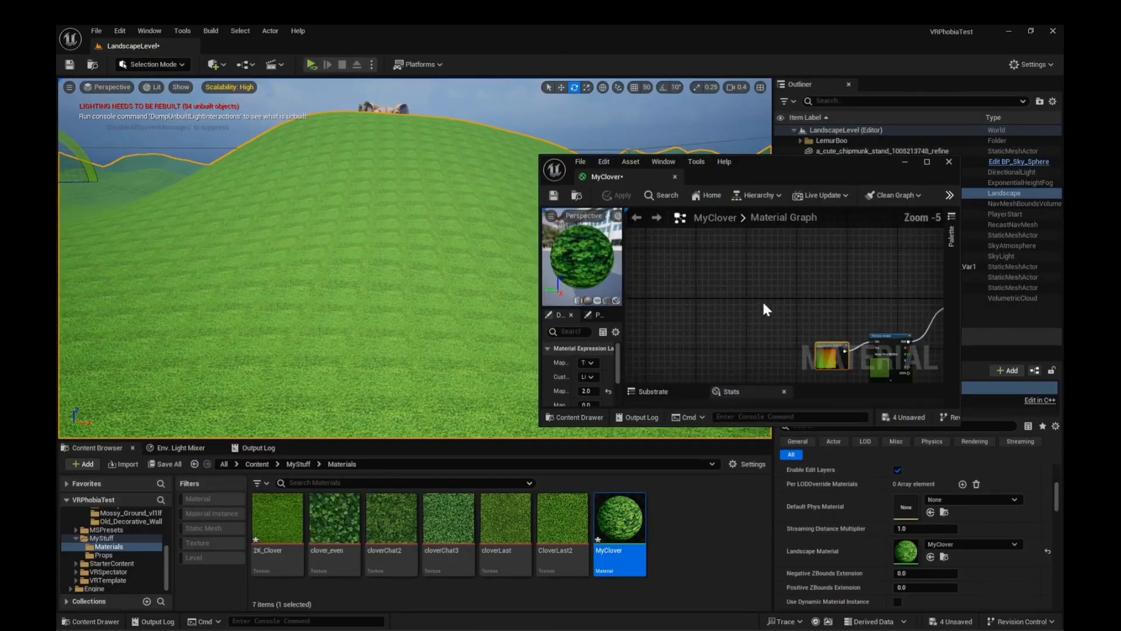
drag(622, 327, 738, 323)
click(648, 390)
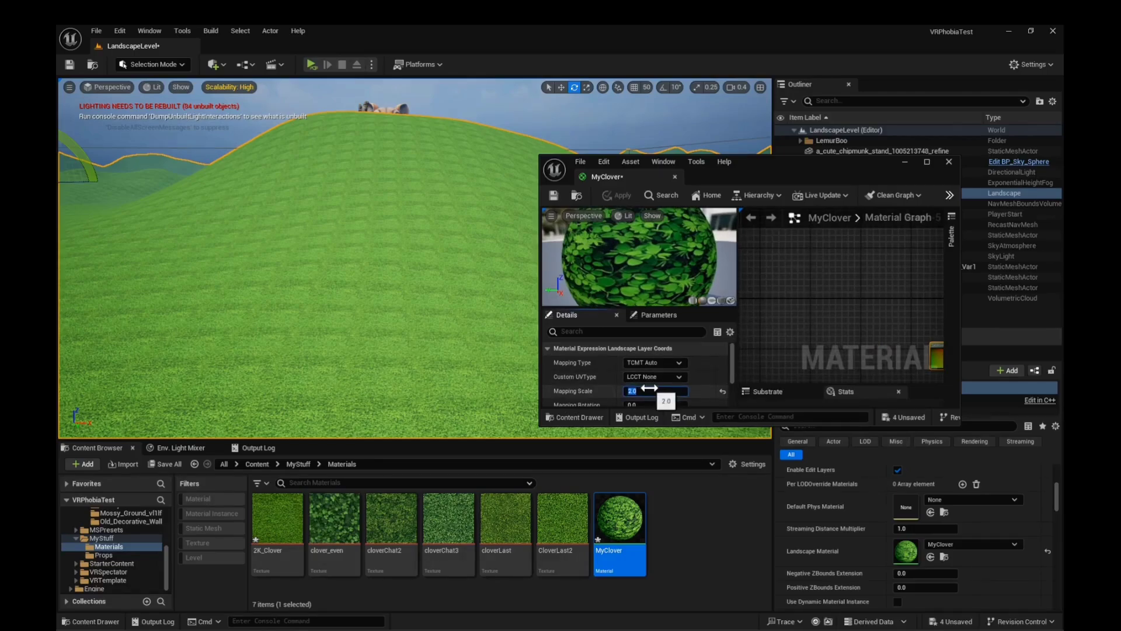
text(1)
key(Return)
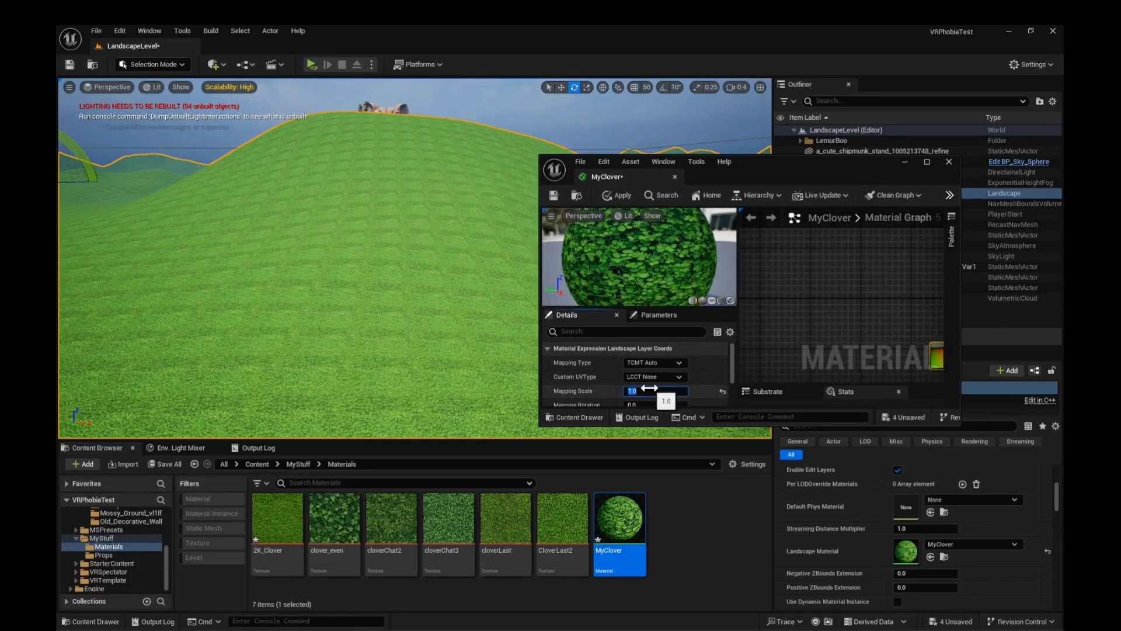
click(614, 195)
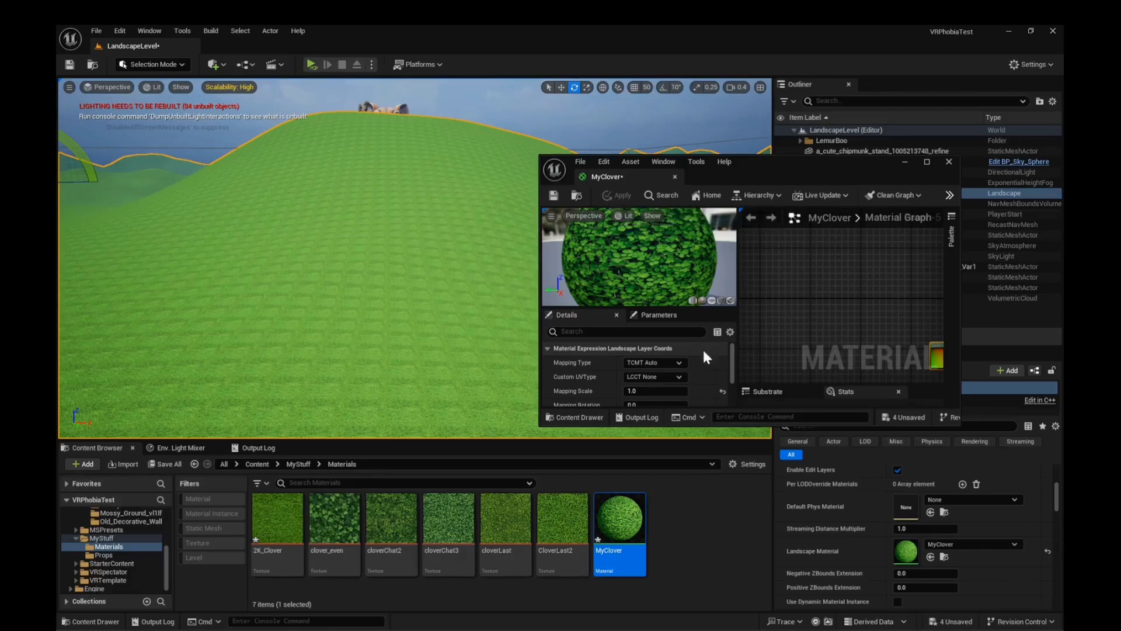
Set the Mapping Scale to 2, apply and save MyClover, and dock its editor back into the main window
click(644, 392)
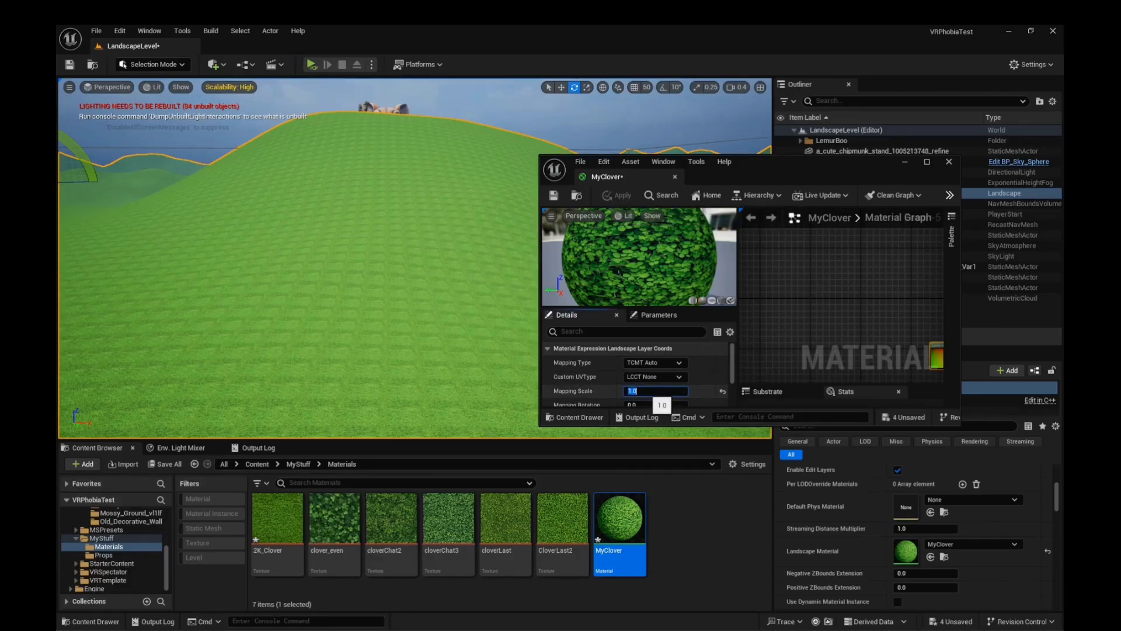
text(2)
key(Return)
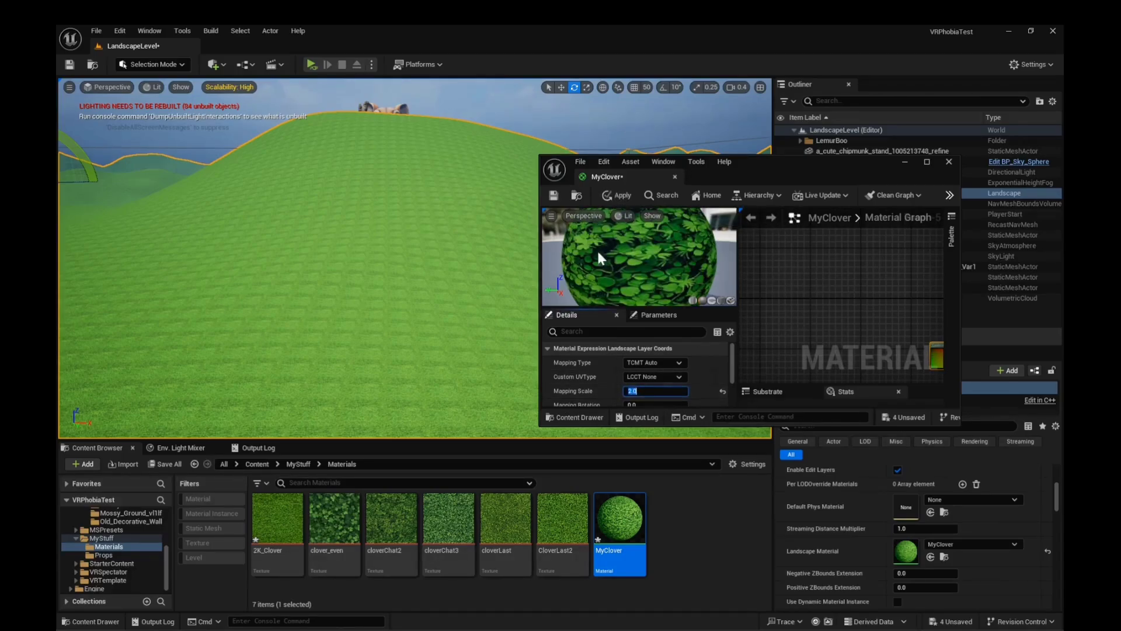
click(622, 195)
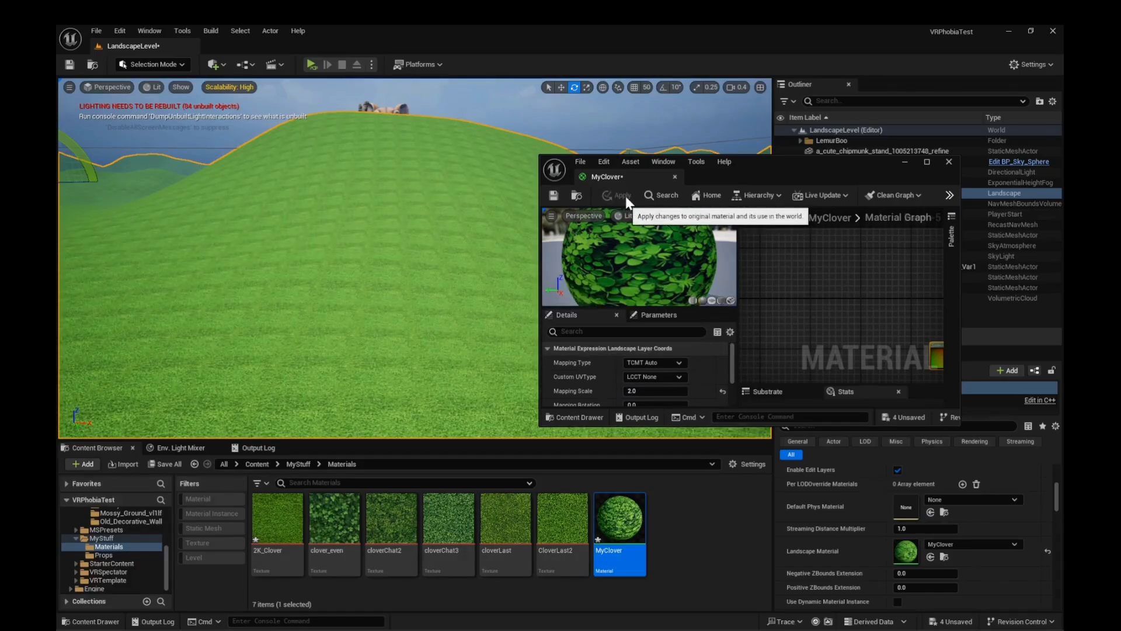
click(554, 195)
drag(581, 179, 341, 47)
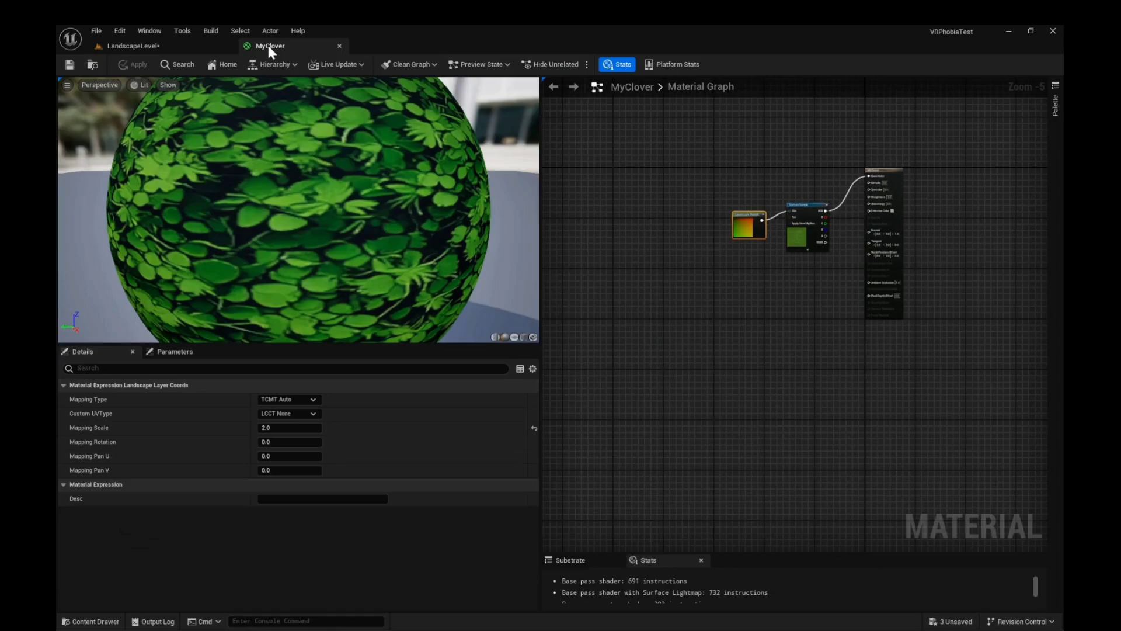
Examine the rescaled clover ground in the level from a distance and up close
click(132, 47)
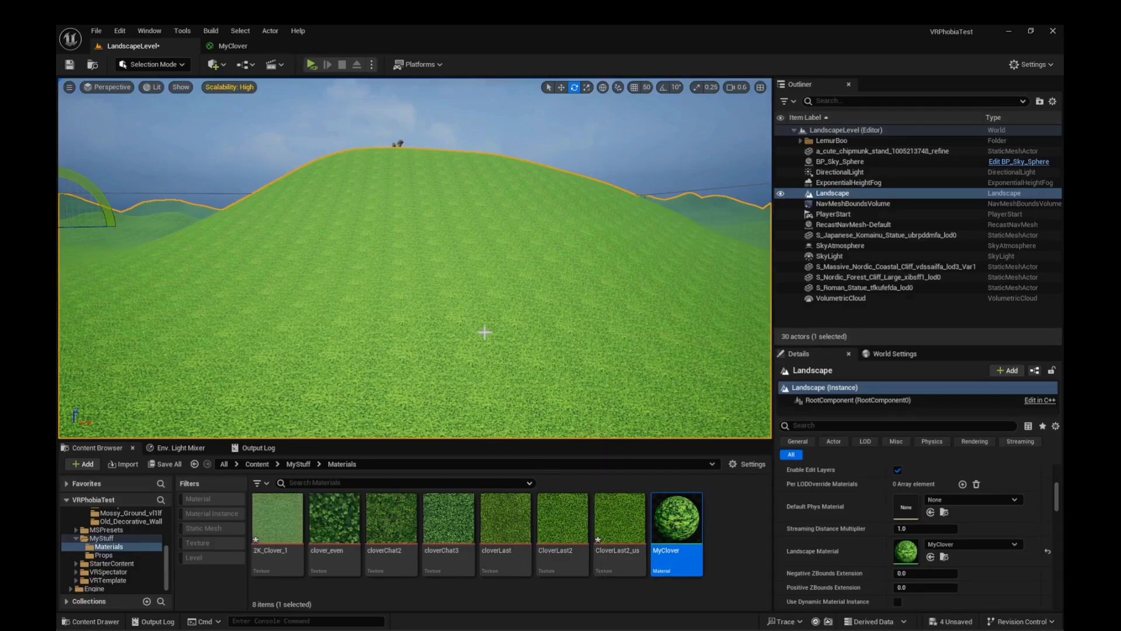
right_drag(508, 345, 508, 345)
key(w)
scroll(509, 345, down, 3)
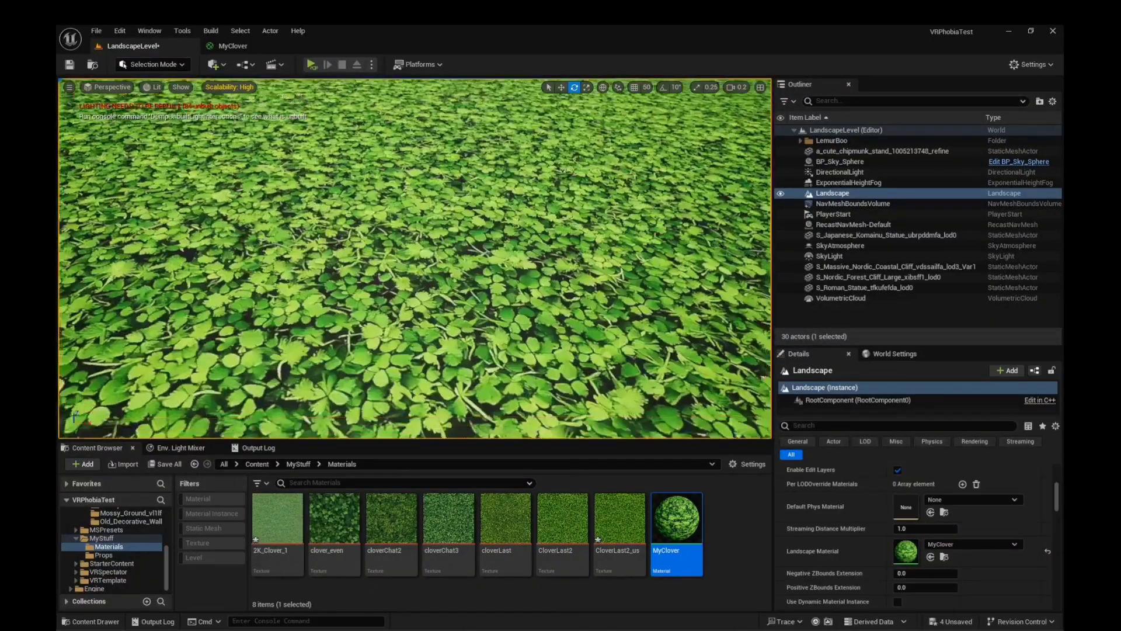
right_drag(508, 345, 509, 336)
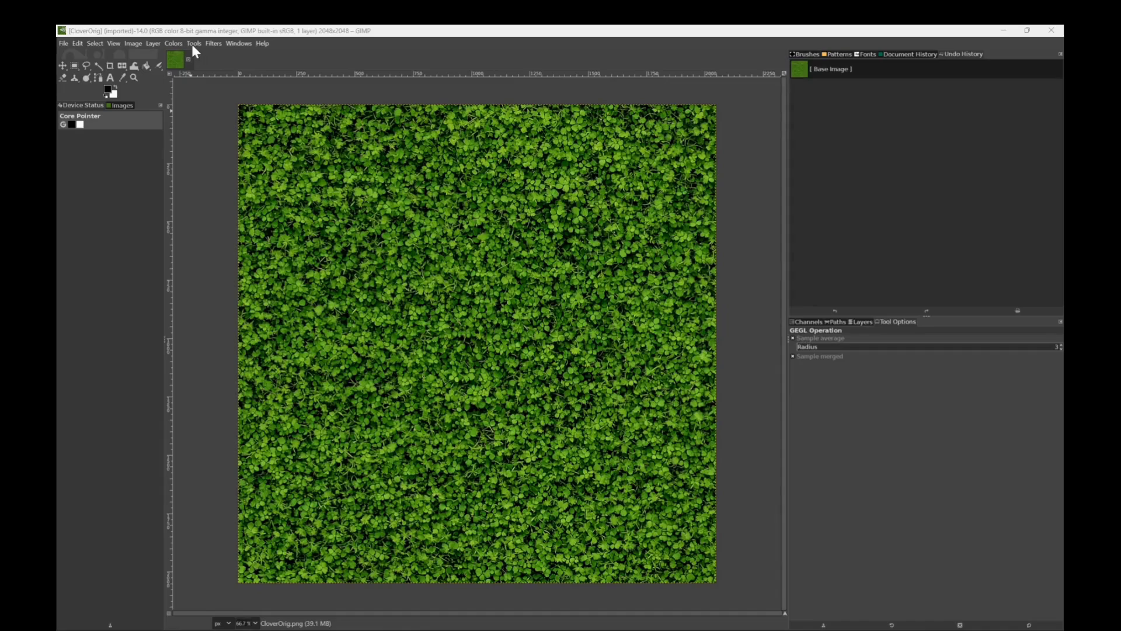
Switch to GIMP and set the CloverOrig image's contrast to -34 with Brightness-Contrast
click(173, 43)
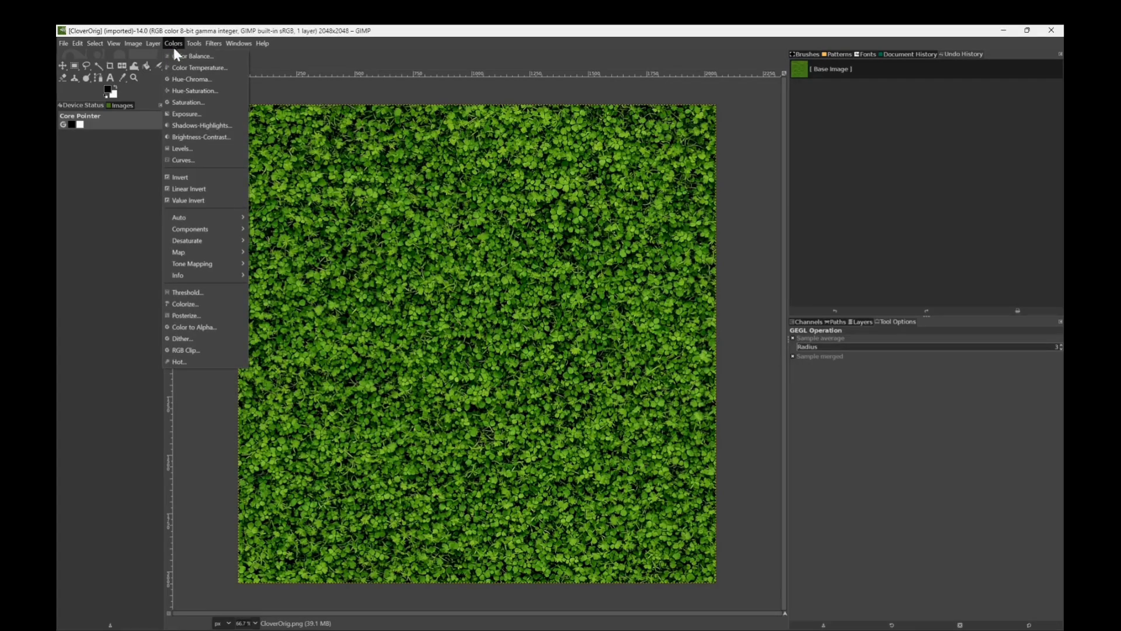
click(190, 138)
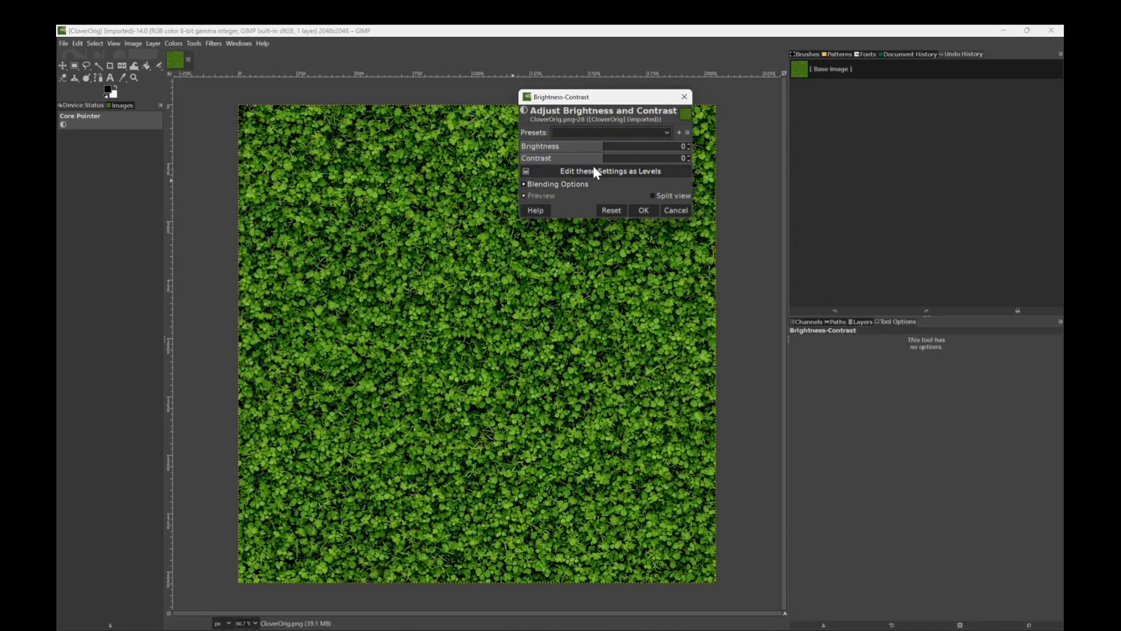
drag(599, 164, 580, 164)
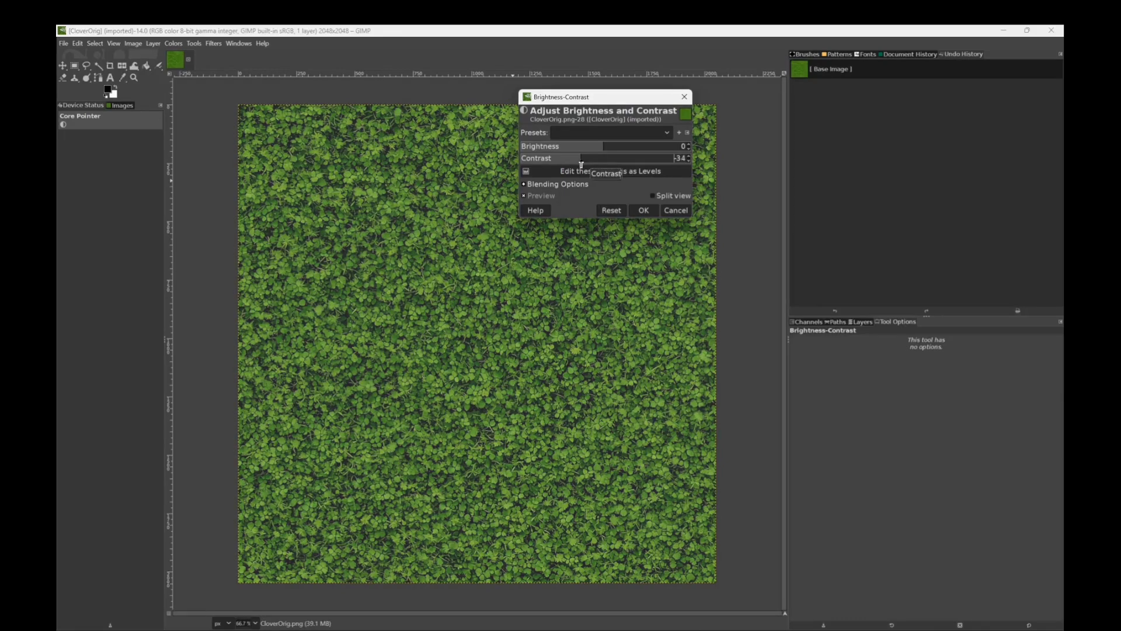
click(644, 210)
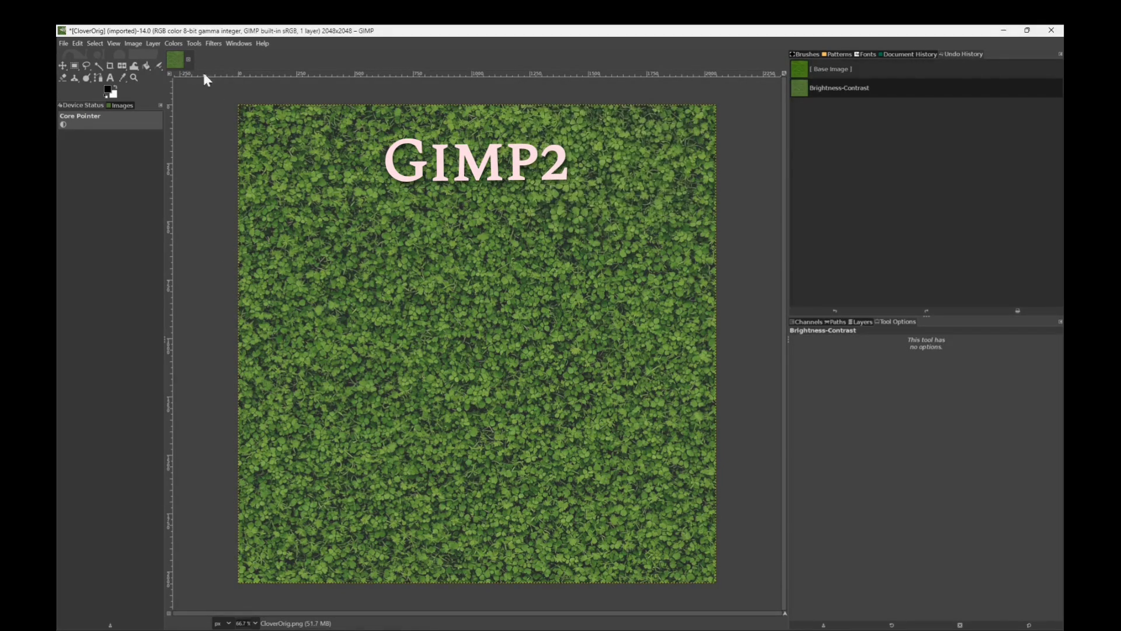
Apply a Gaussian Blur with an adjusted blur size to the clover image
click(194, 44)
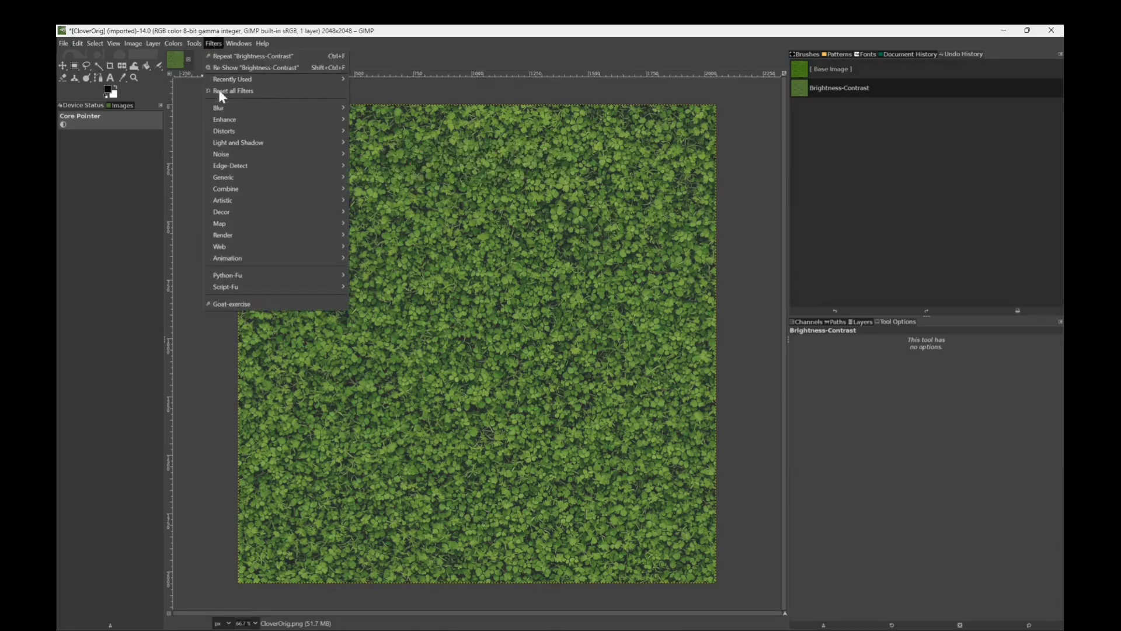
mouse_move(220, 106)
click(380, 116)
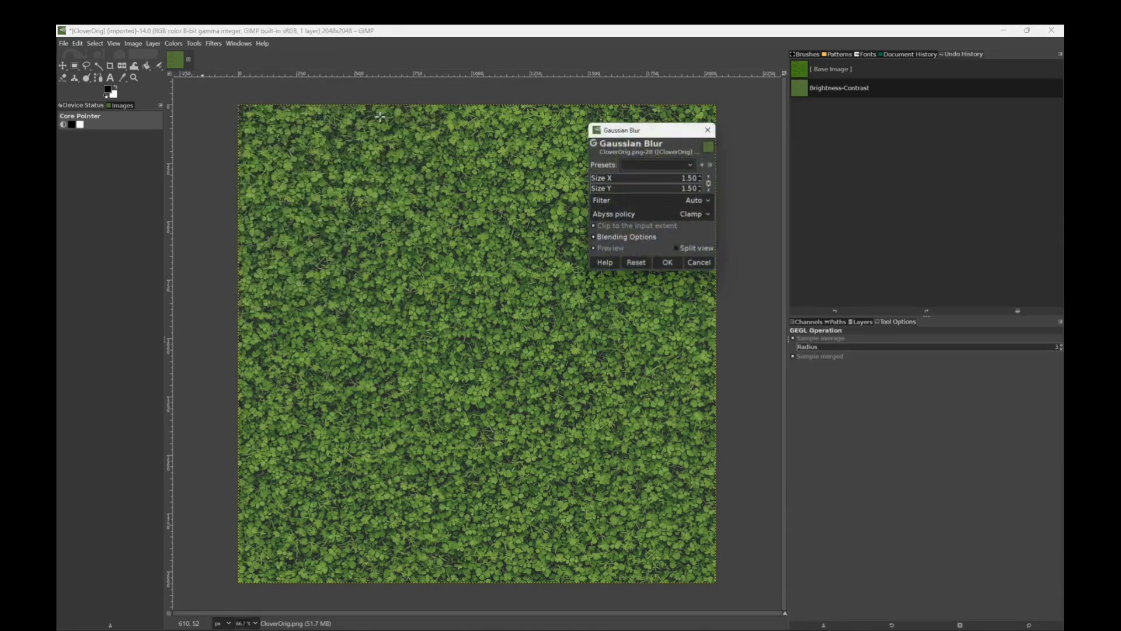
double_click(692, 179)
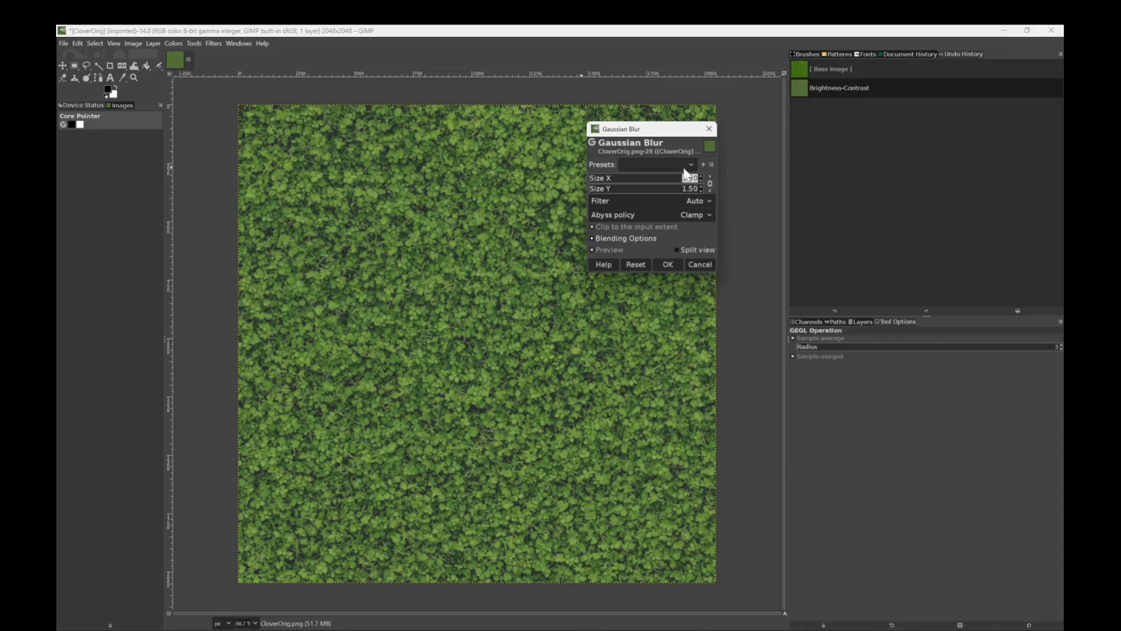
key(BackSpace)
click(668, 264)
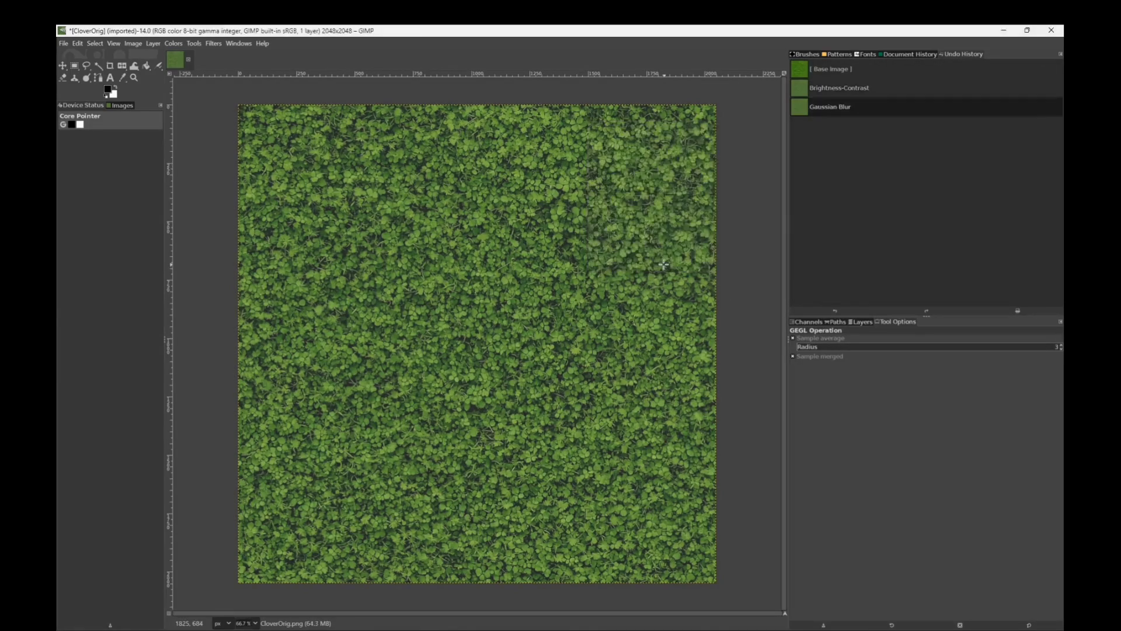
Burn the clover image using the Dodge/Burn tool with its range set to Highlights
click(194, 44)
mouse_move(182, 44)
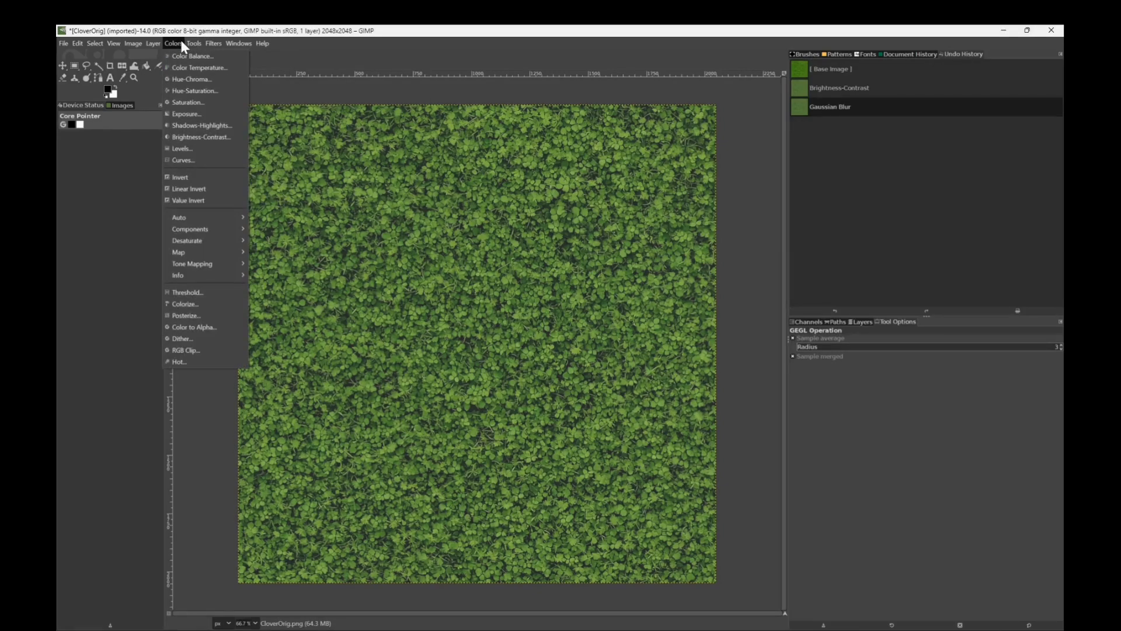
click(86, 76)
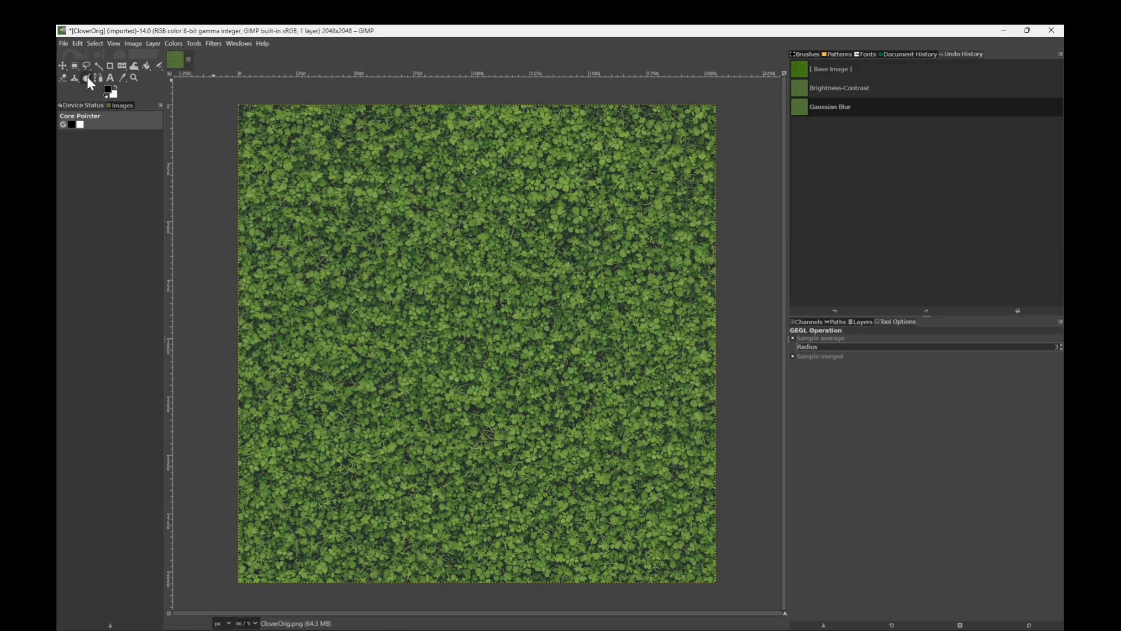
click(87, 76)
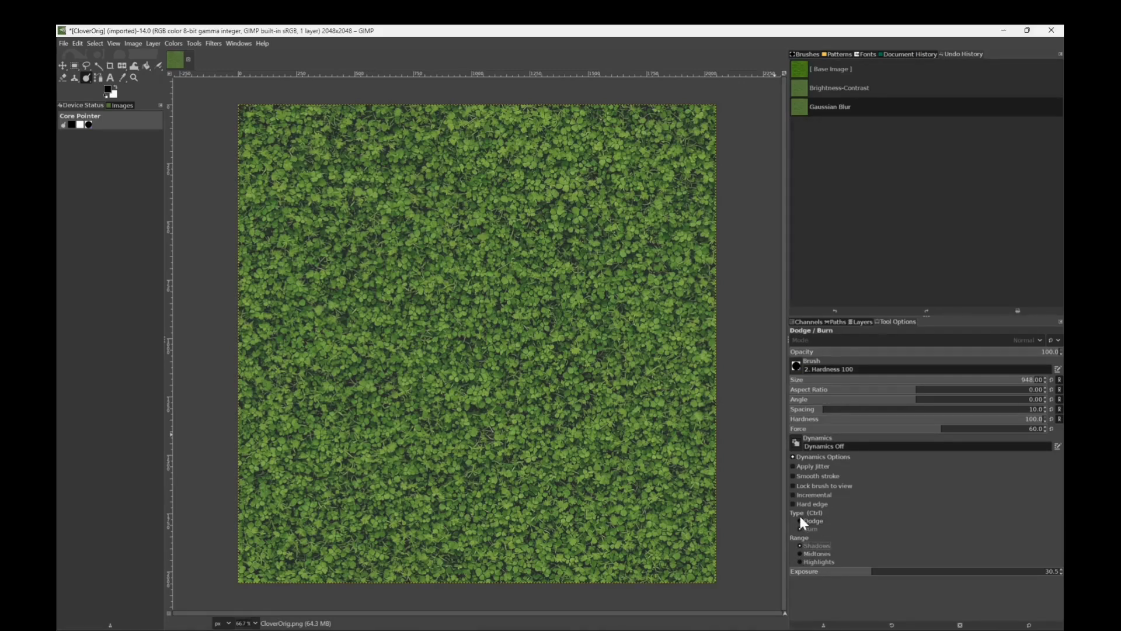
click(800, 561)
mouse_move(700, 216)
mouse_down()
mouse_move(658, 300)
mouse_move(305, 368)
mouse_move(697, 491)
mouse_up()
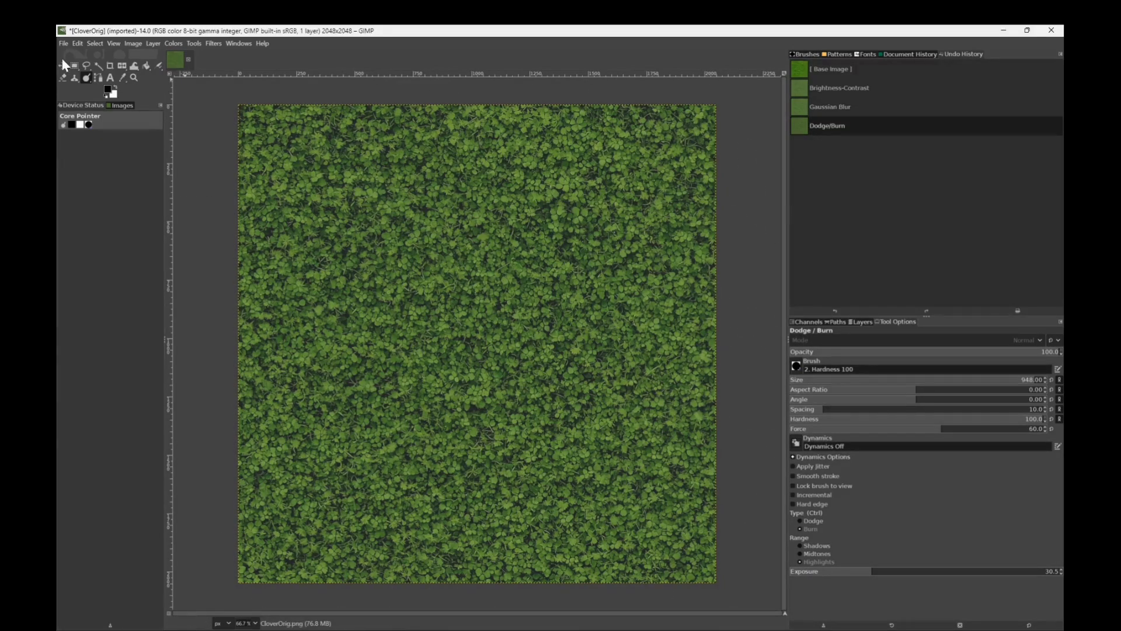
Export the edited clover image to a file
click(63, 44)
click(80, 194)
click(175, 100)
click(789, 406)
click(524, 268)
key(Return)
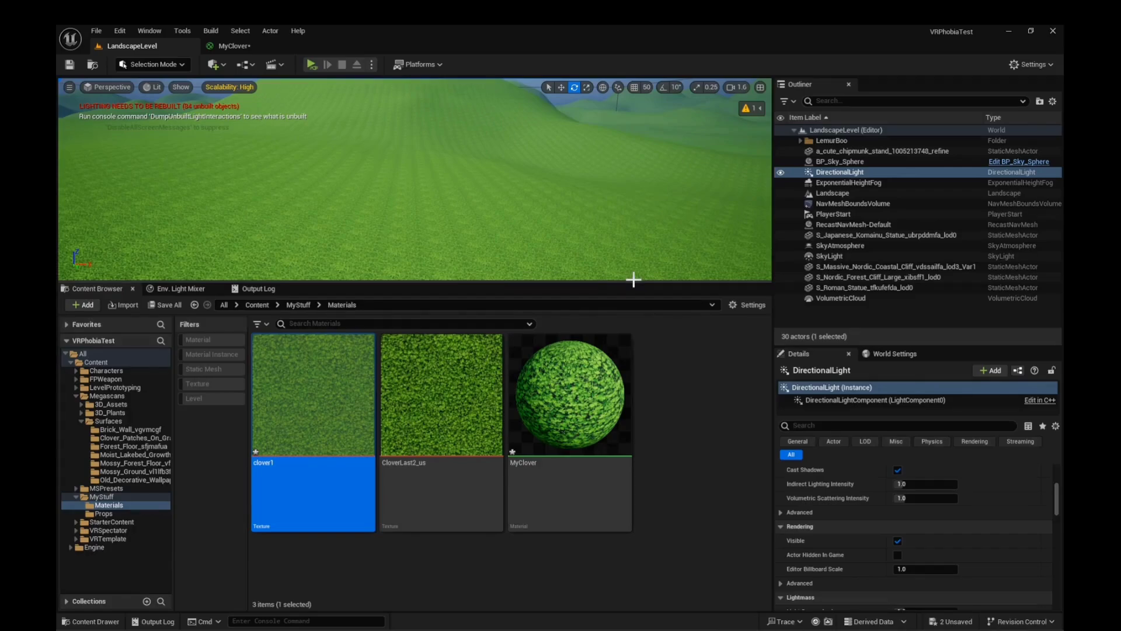
In Unreal Editor, enlarge the level viewport and set the Content Browser thumbnail size to Medium
drag(631, 281, 630, 418)
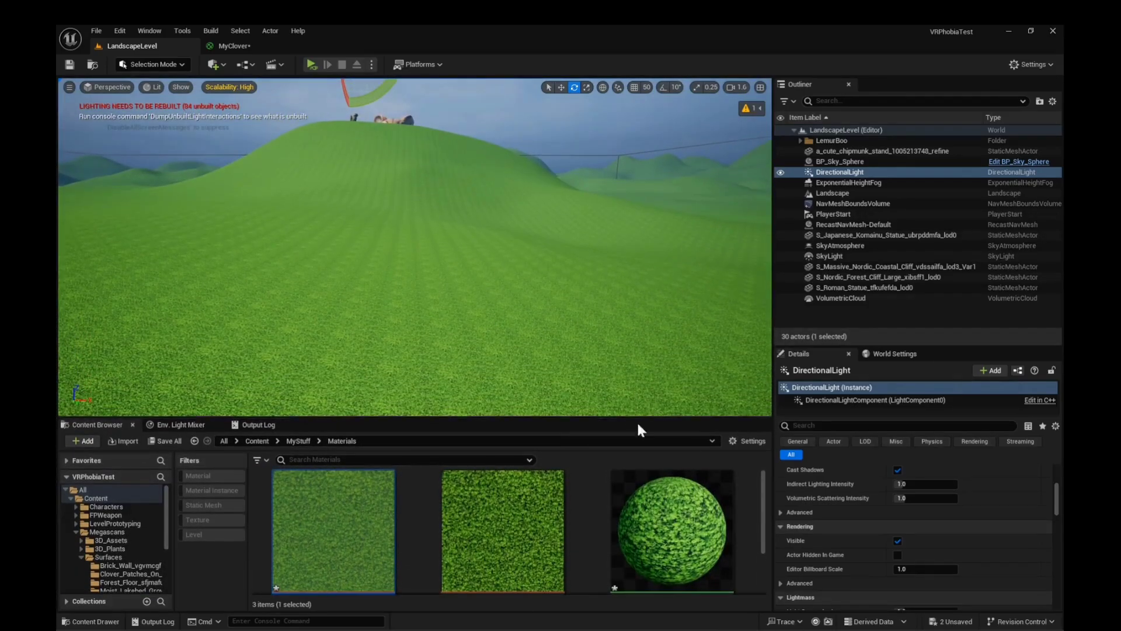
click(752, 443)
mouse_move(817, 592)
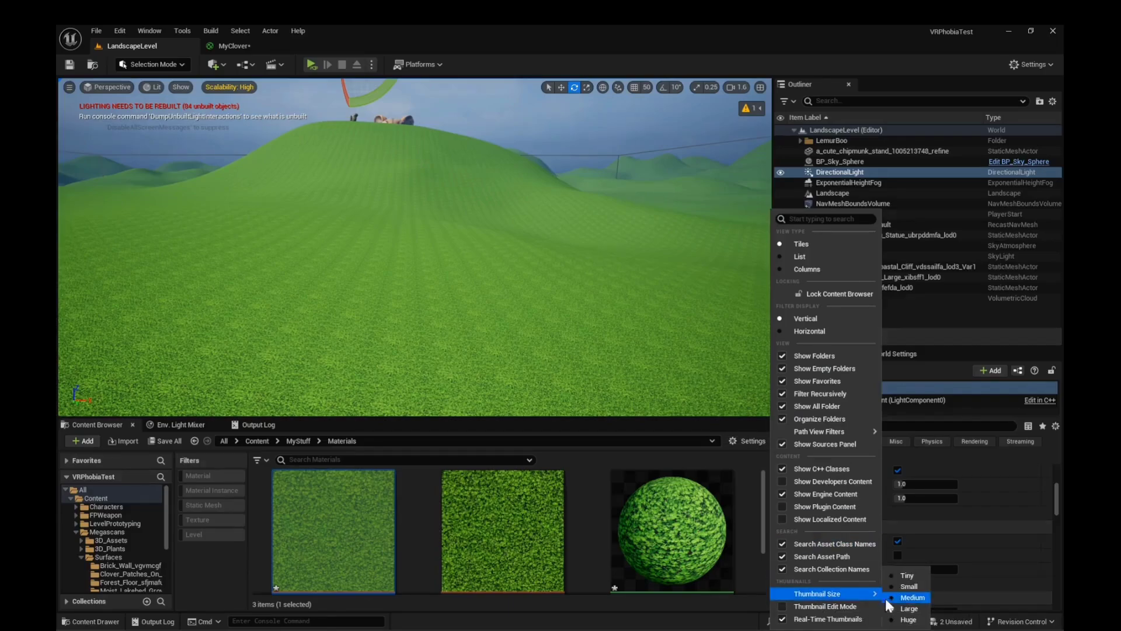
click(906, 599)
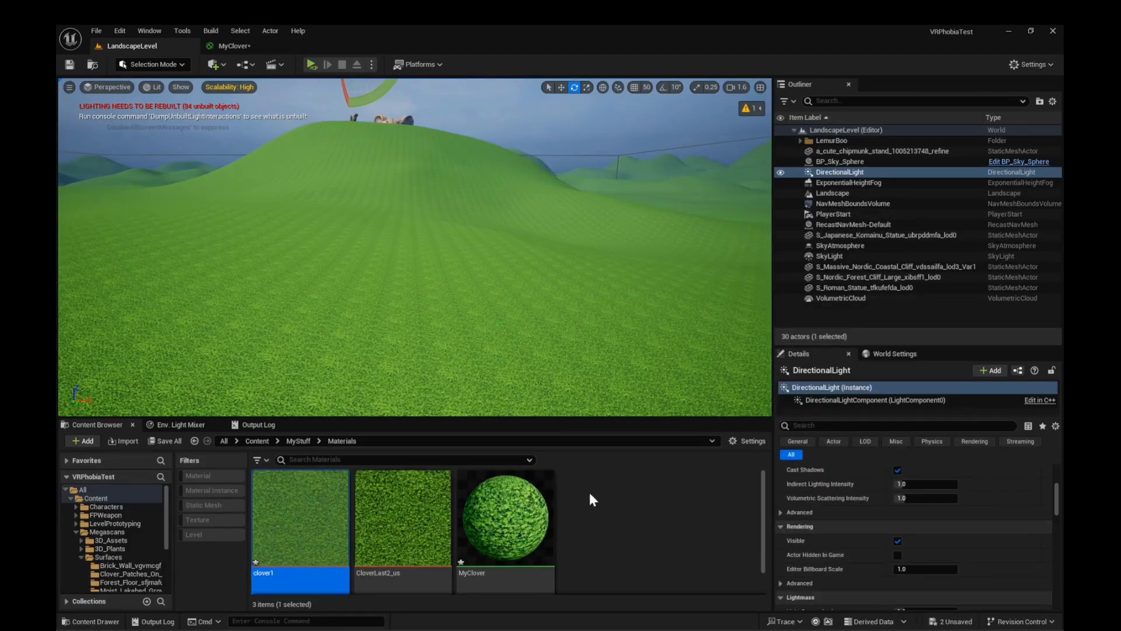
Replace the Texture Sample's texture in MyClover with clover1, save the material and return to the level
double_click(513, 520)
click(735, 266)
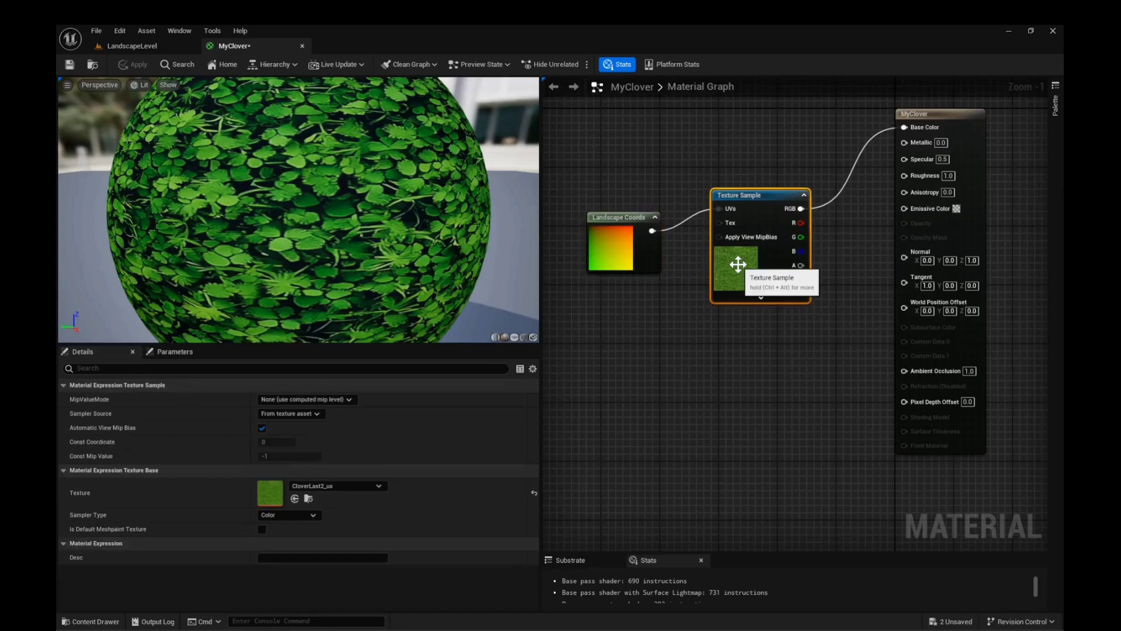
click(377, 488)
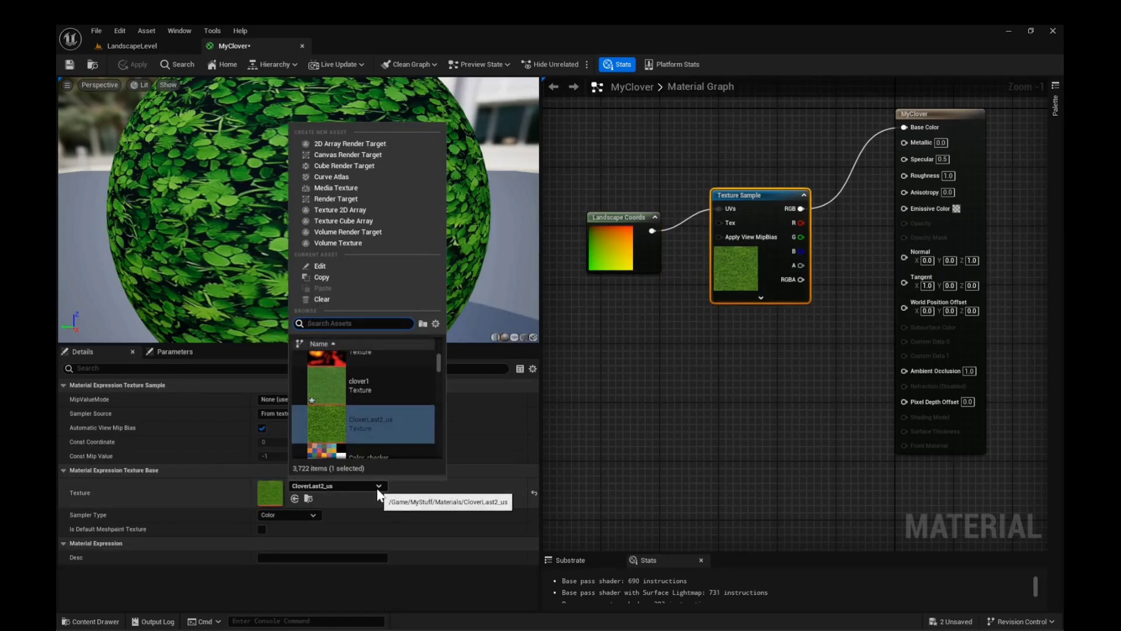
click(379, 392)
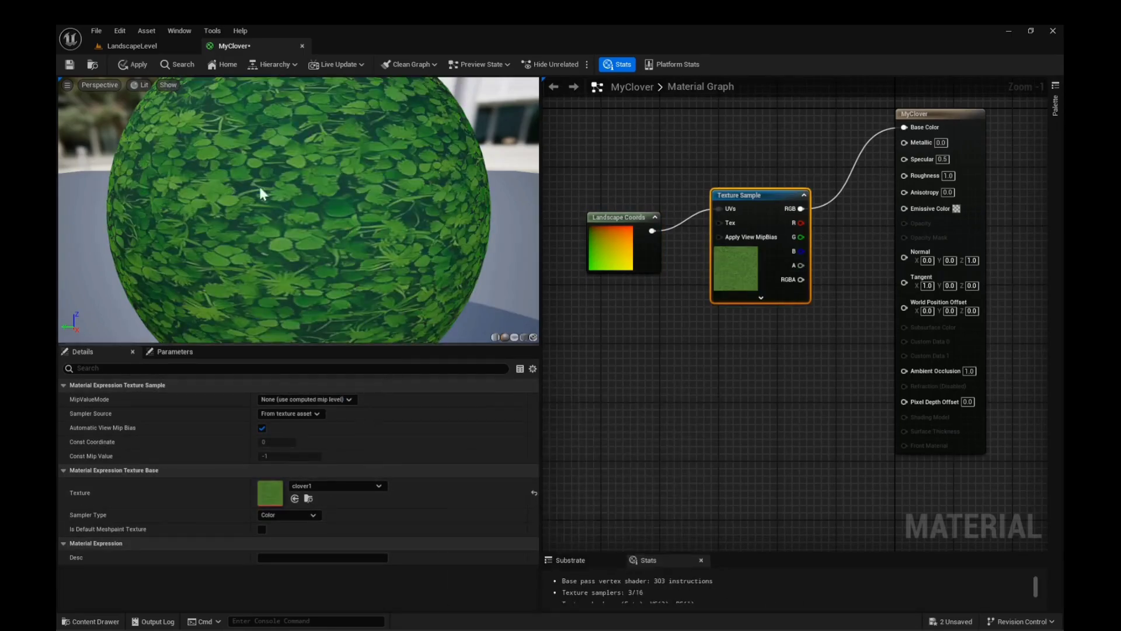
click(71, 65)
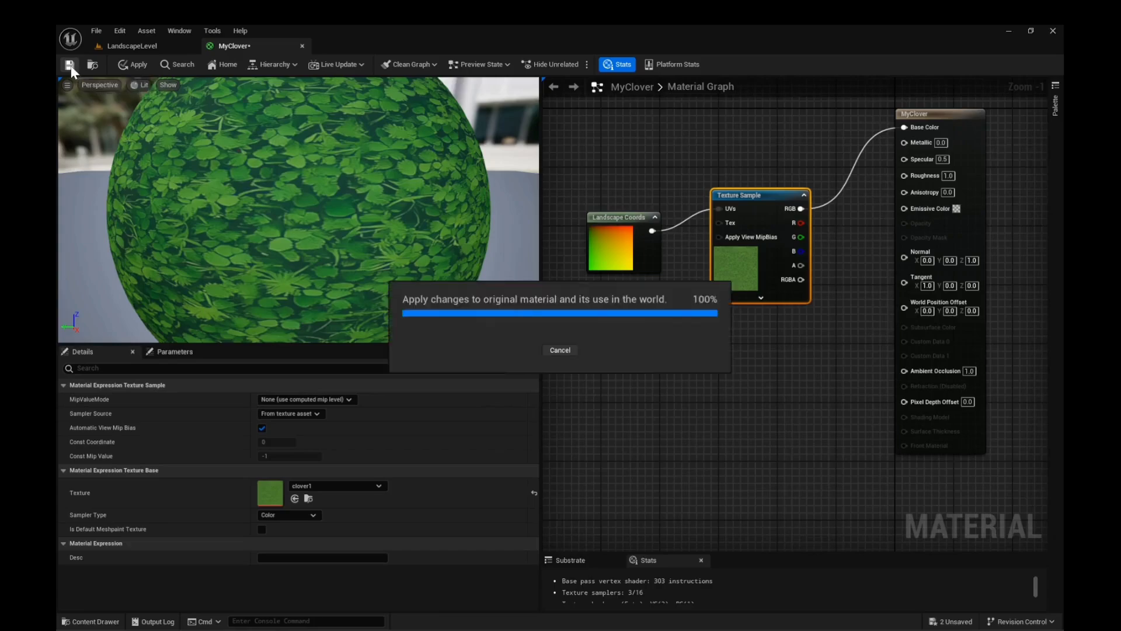
click(123, 47)
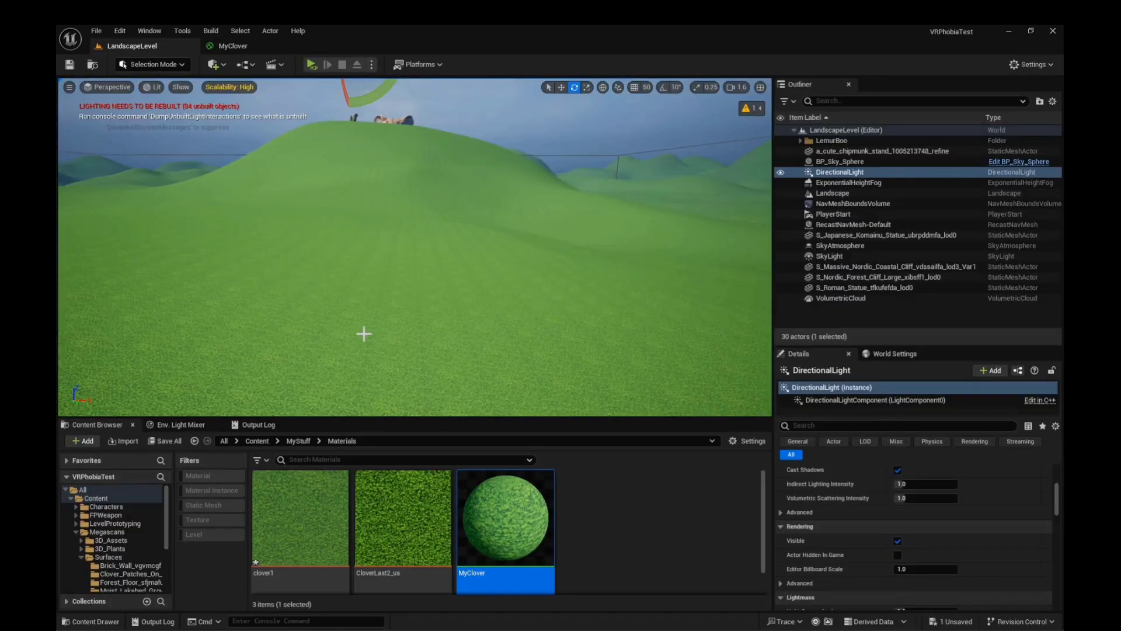
In GIMP, export the recoloured clover image over clover1.png, and switch back to Unreal Editor
right_drag(364, 334, 378, 347)
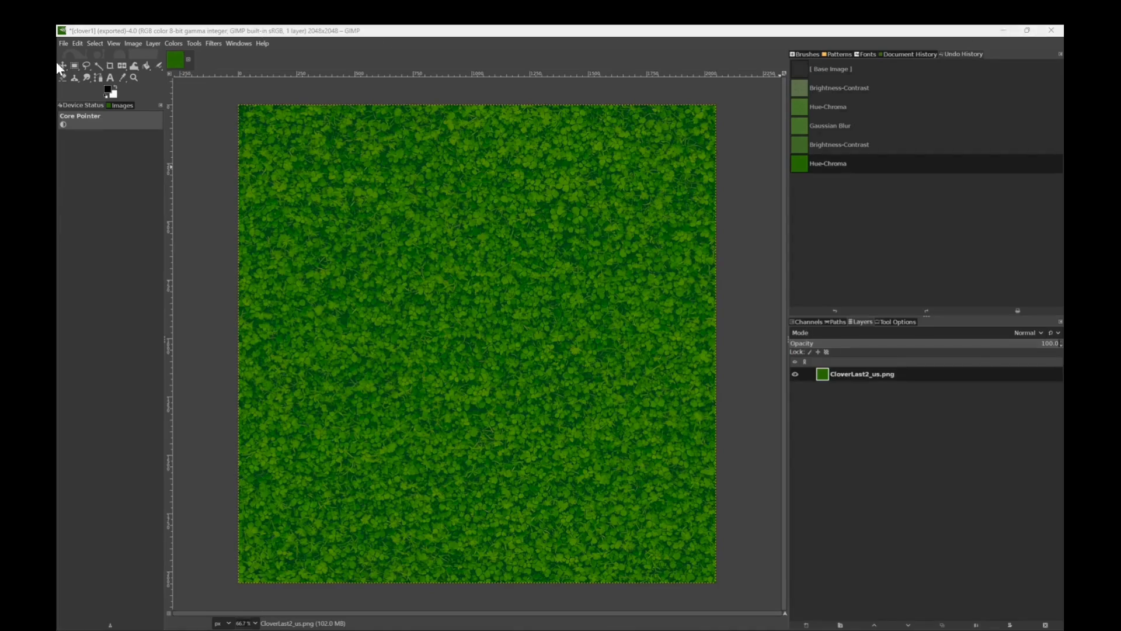
click(61, 43)
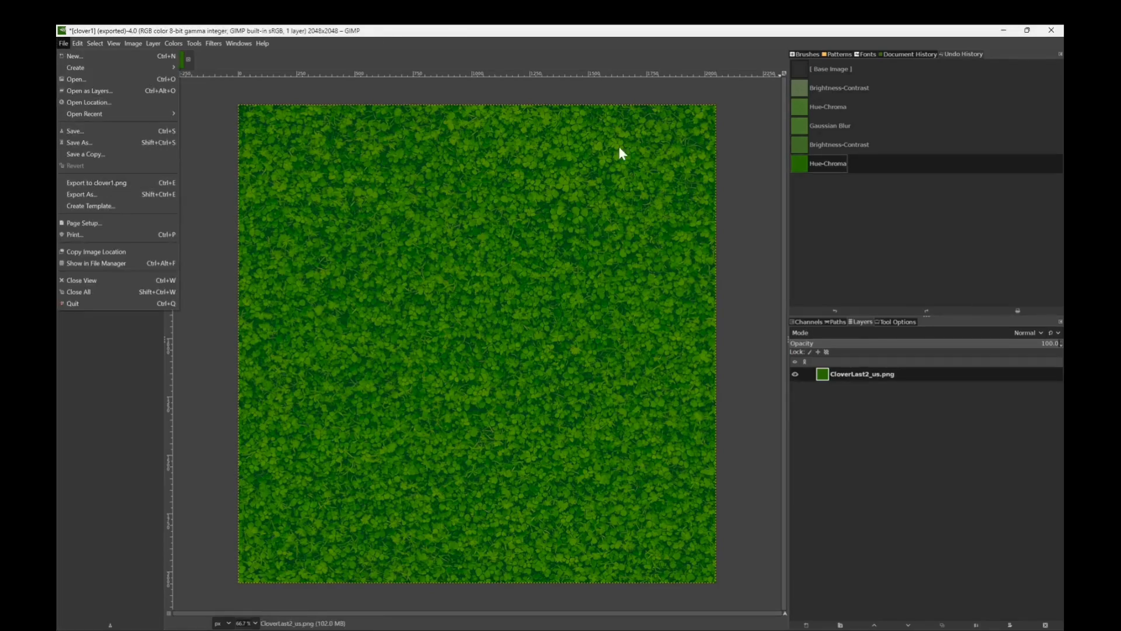
click(1004, 30)
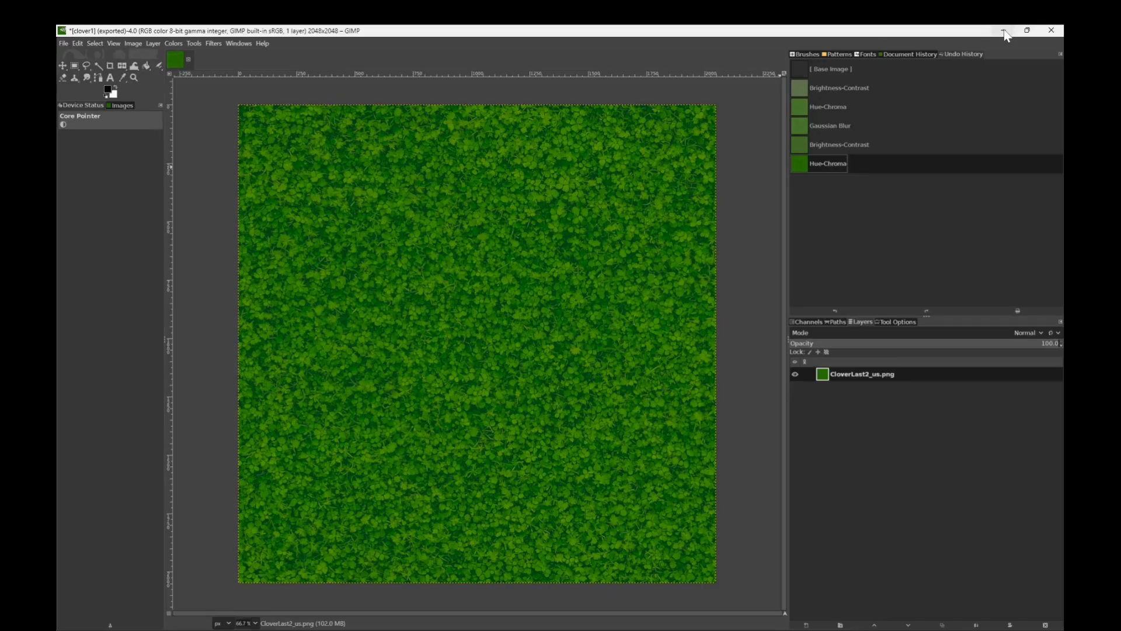
click(1005, 32)
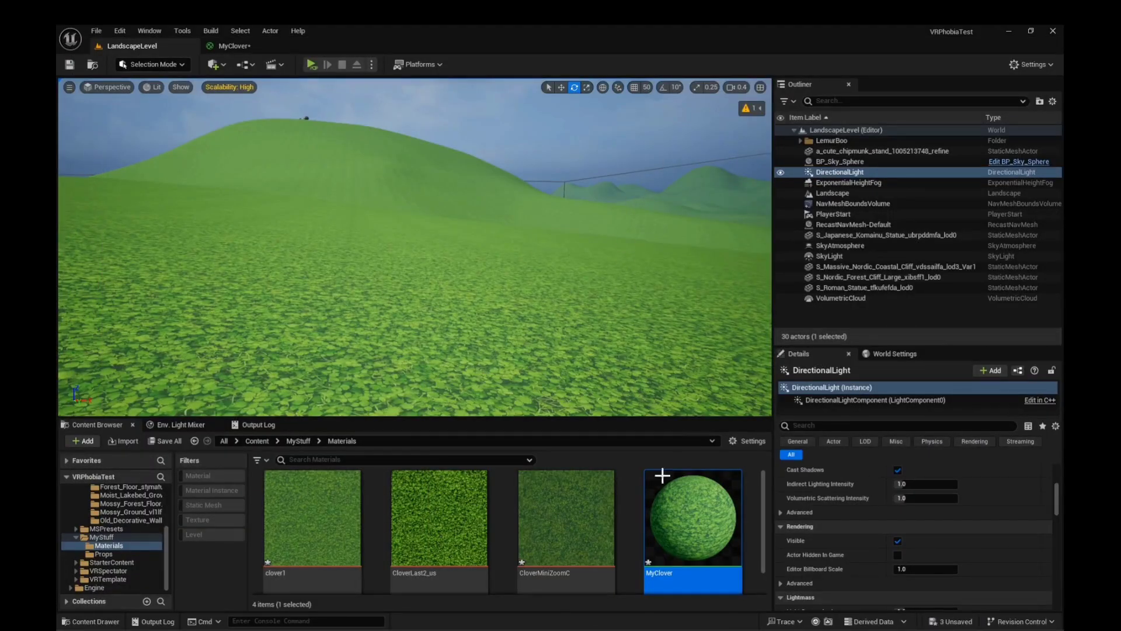
Reimport the clover1 texture in the Materials folder and check the updated ground in the level
right_click(300, 511)
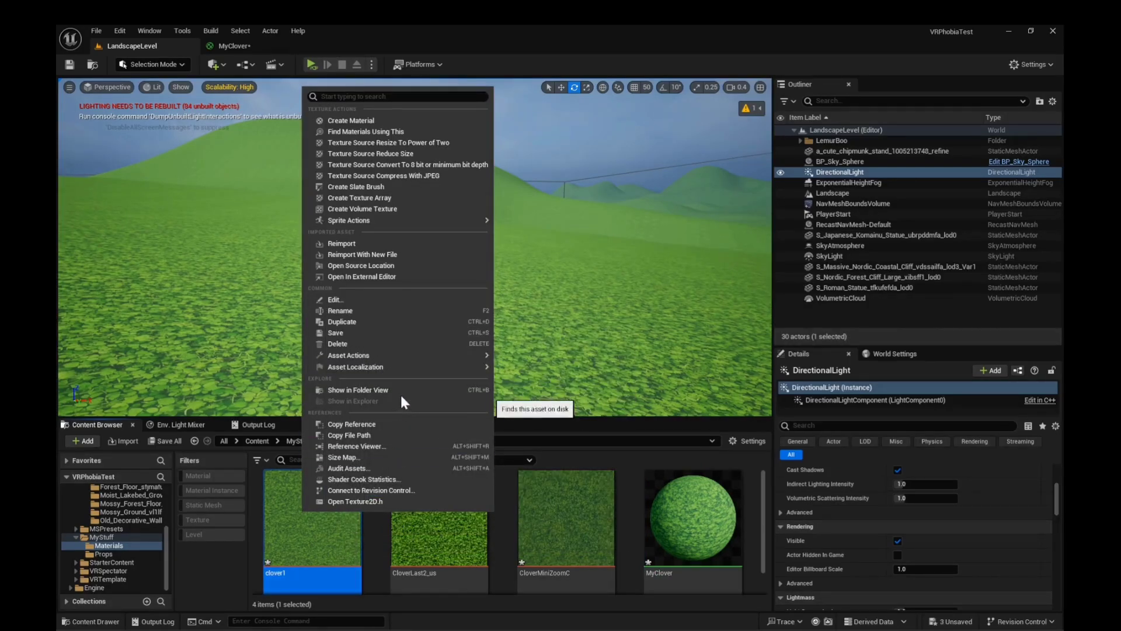
click(375, 242)
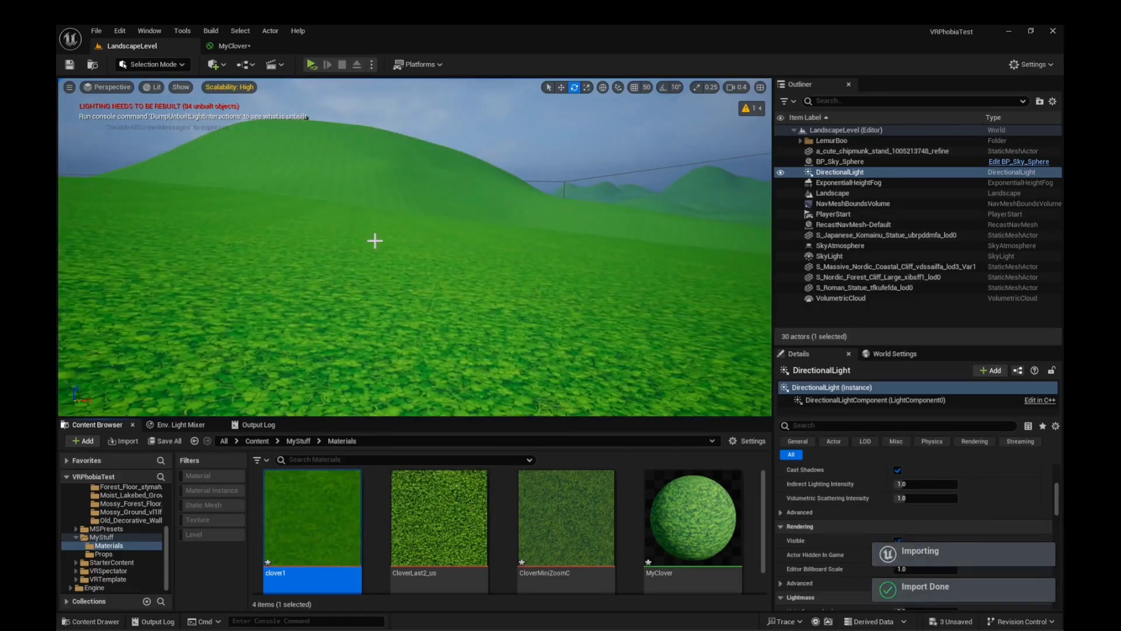
right_drag(375, 240, 304, 240)
key(e)
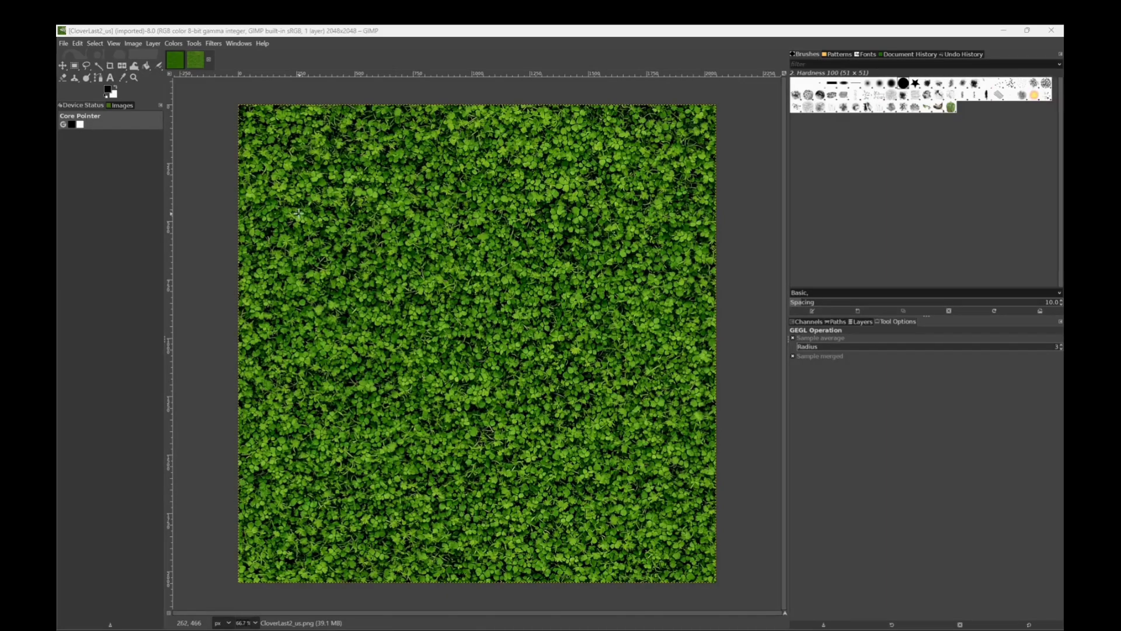
In GIMP, turn the CloverLast2_us image into a normal map with the Normal Map filter and start exporting it
click(179, 67)
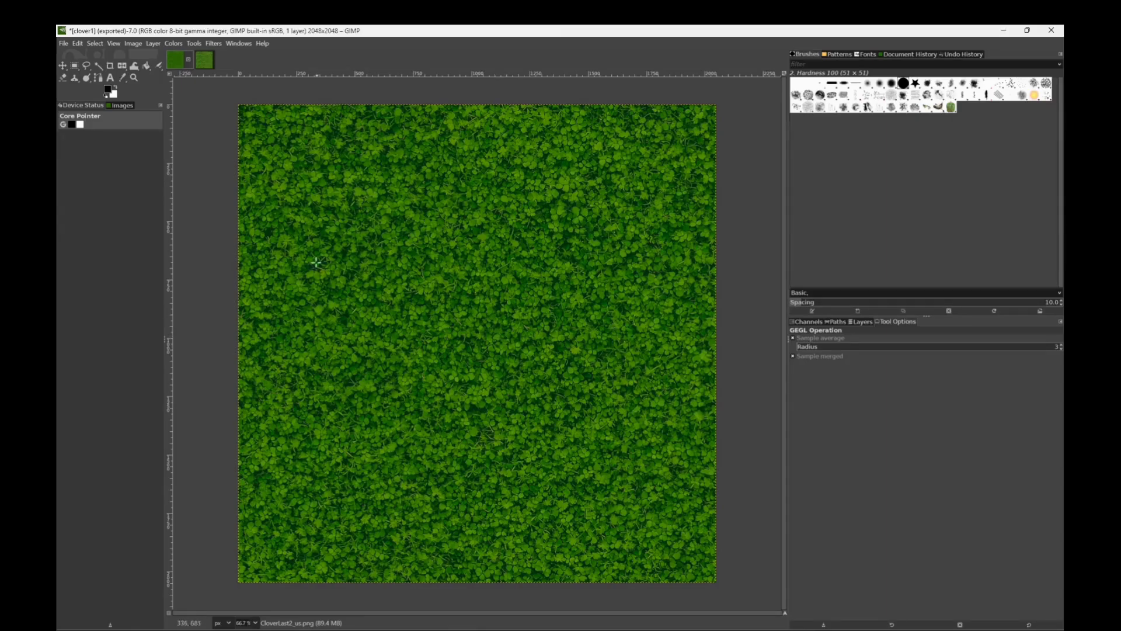
click(206, 59)
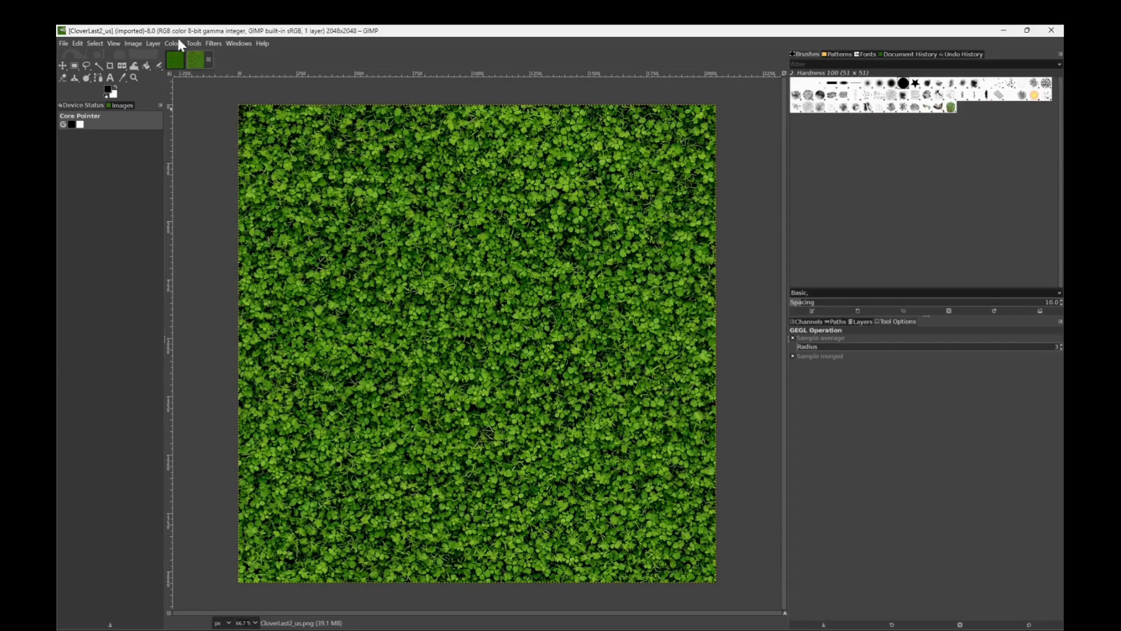
click(213, 44)
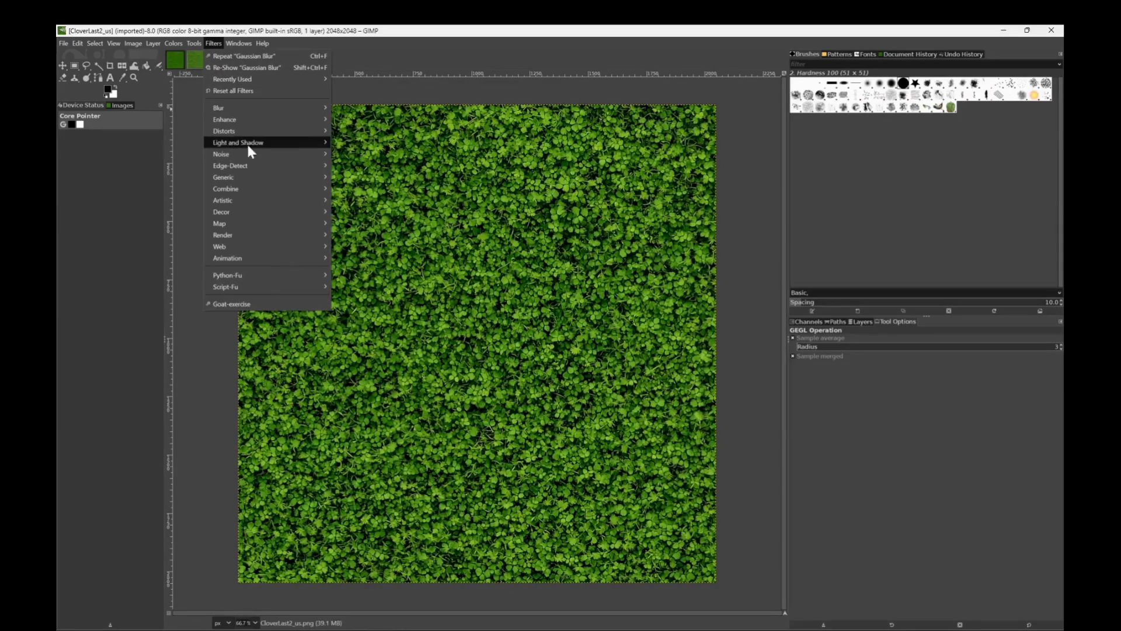
mouse_move(247, 175)
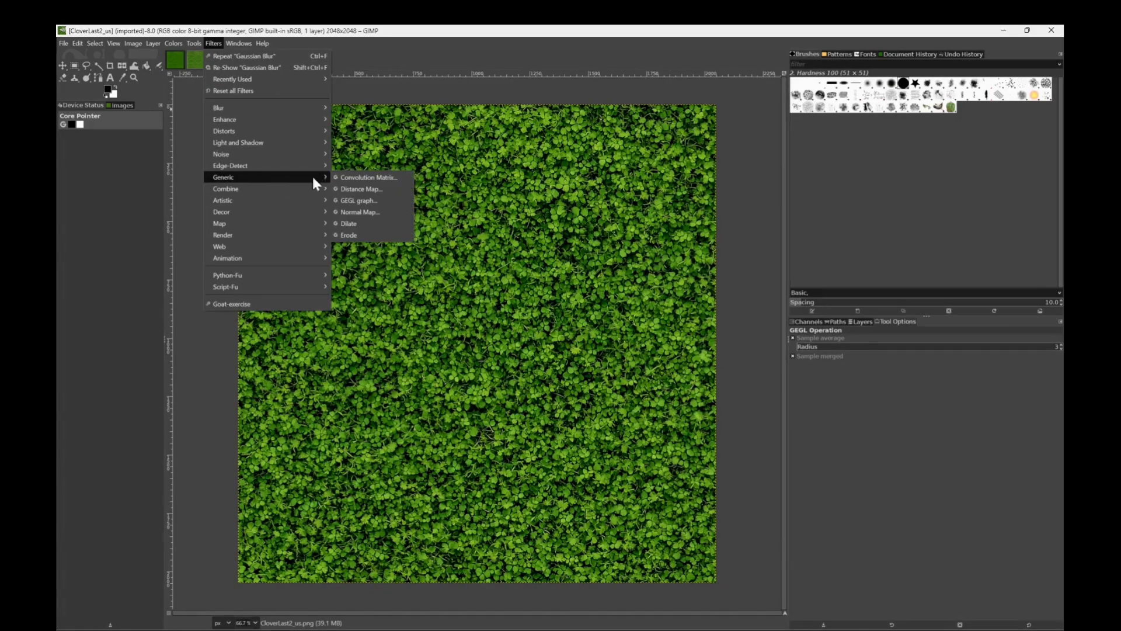
click(359, 212)
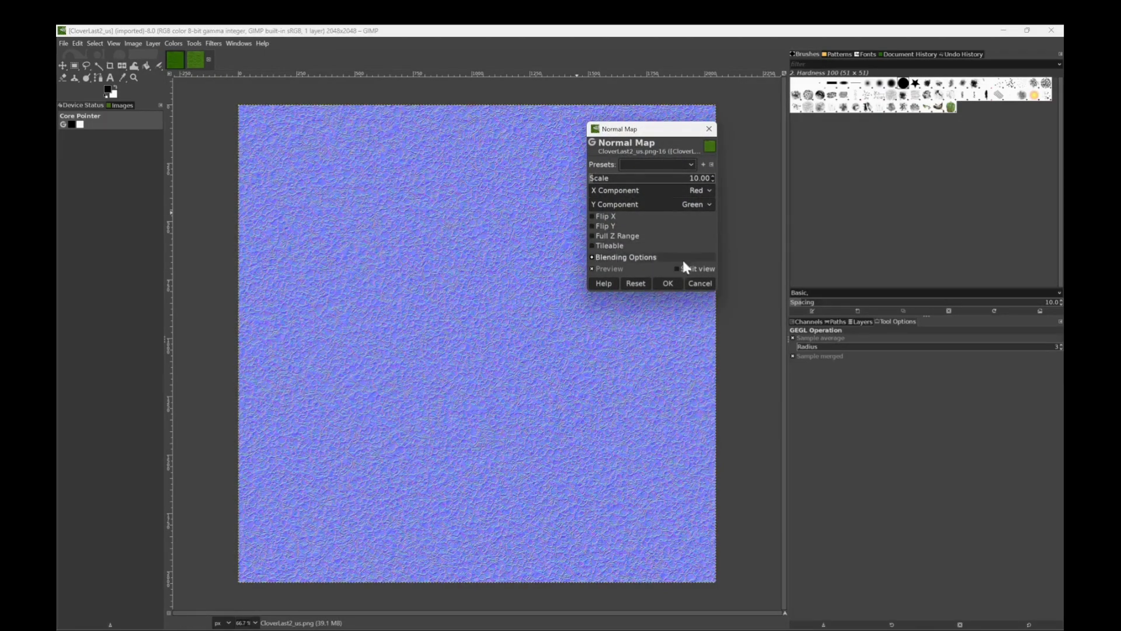
click(668, 283)
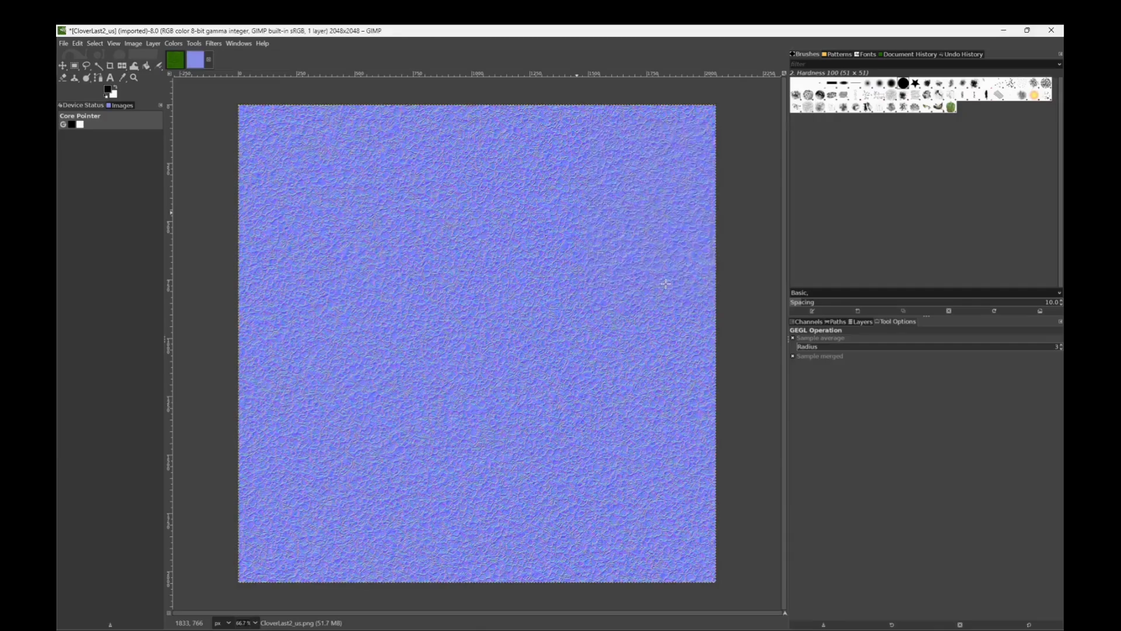
click(62, 43)
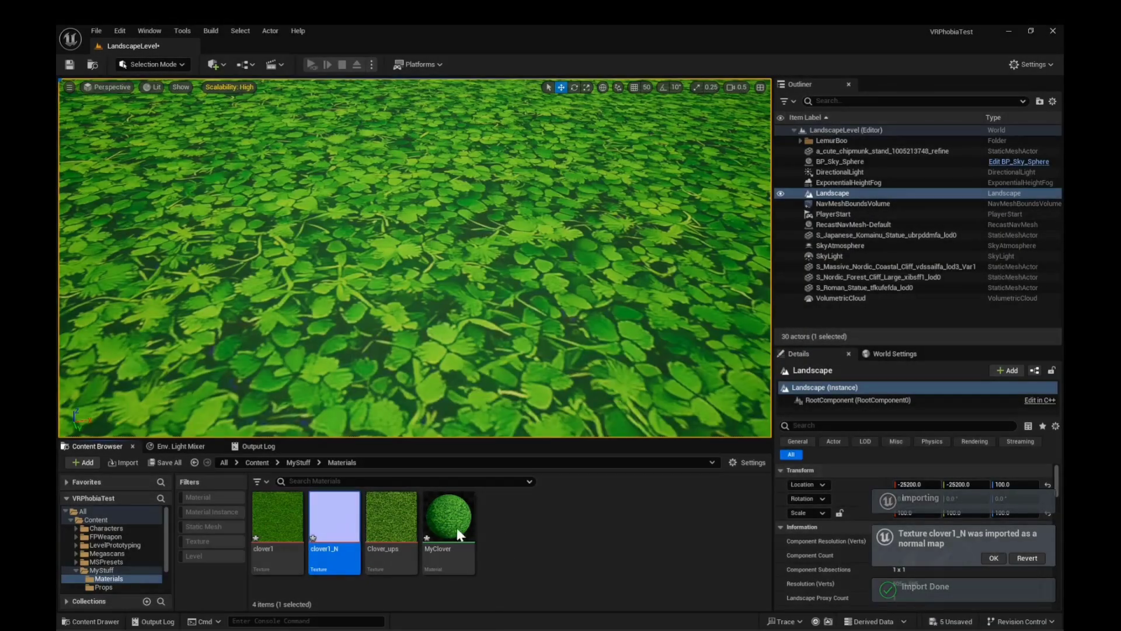
In Unreal Editor, open the MyClover material and add a second Texture Sample node below the existing one
click(455, 526)
double_click(454, 527)
right_drag(527, 367, 741, 380)
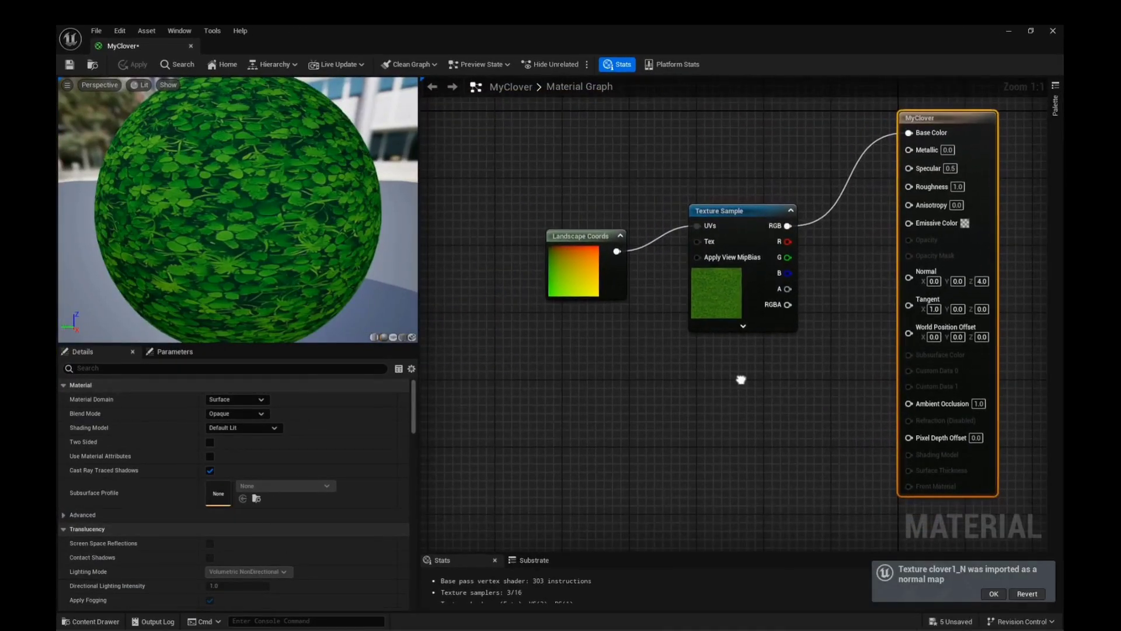
right_click(658, 433)
text(texture)
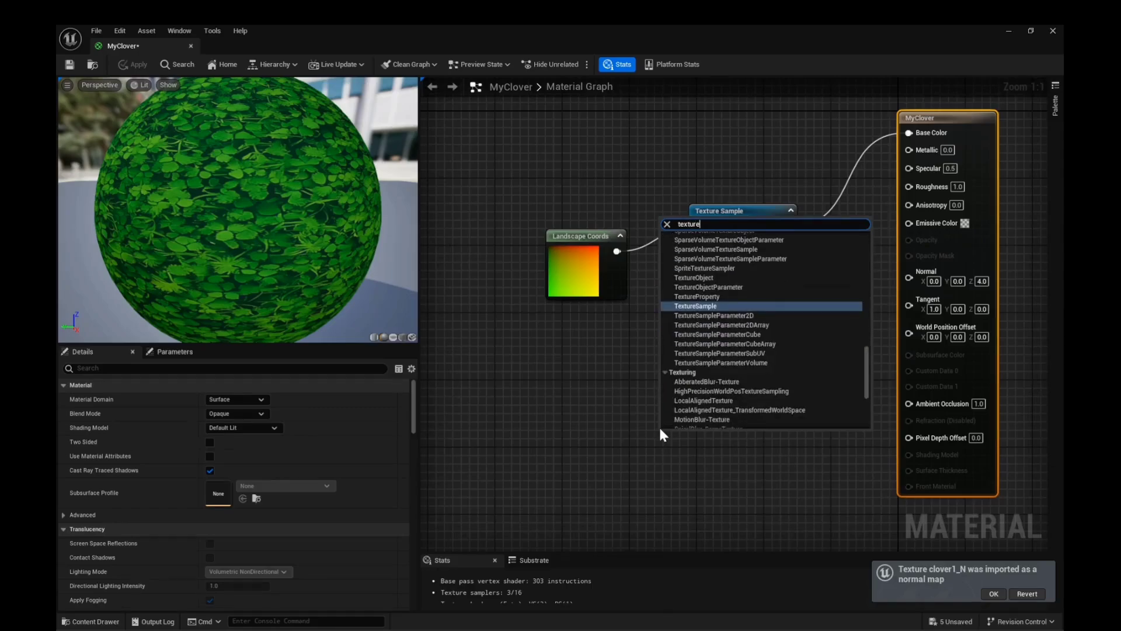
key(Return)
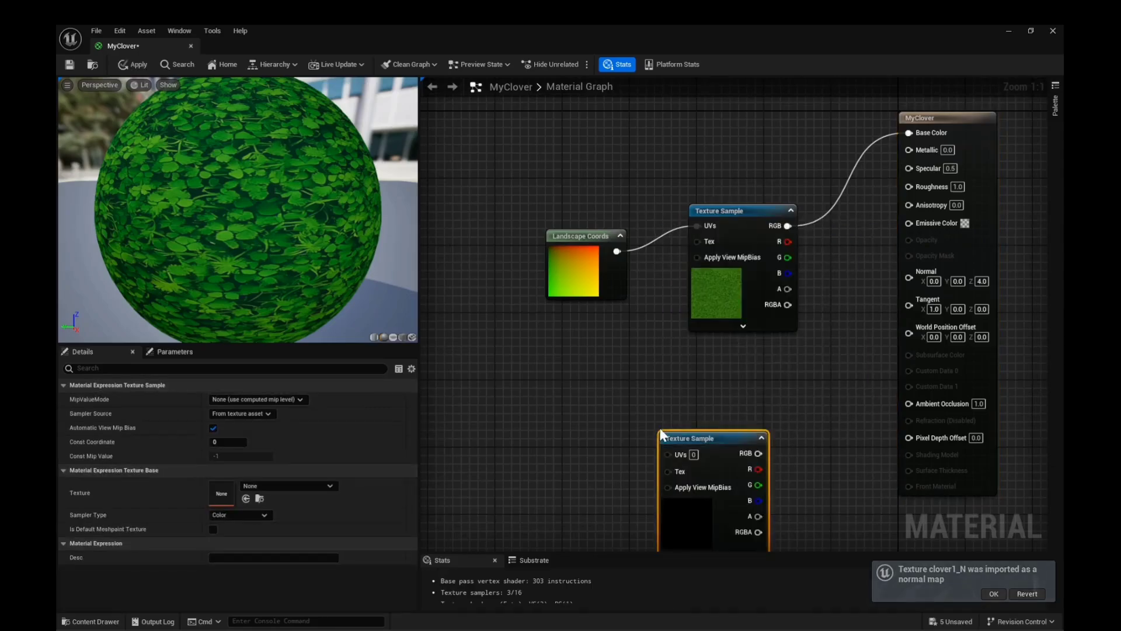
drag(692, 435, 722, 368)
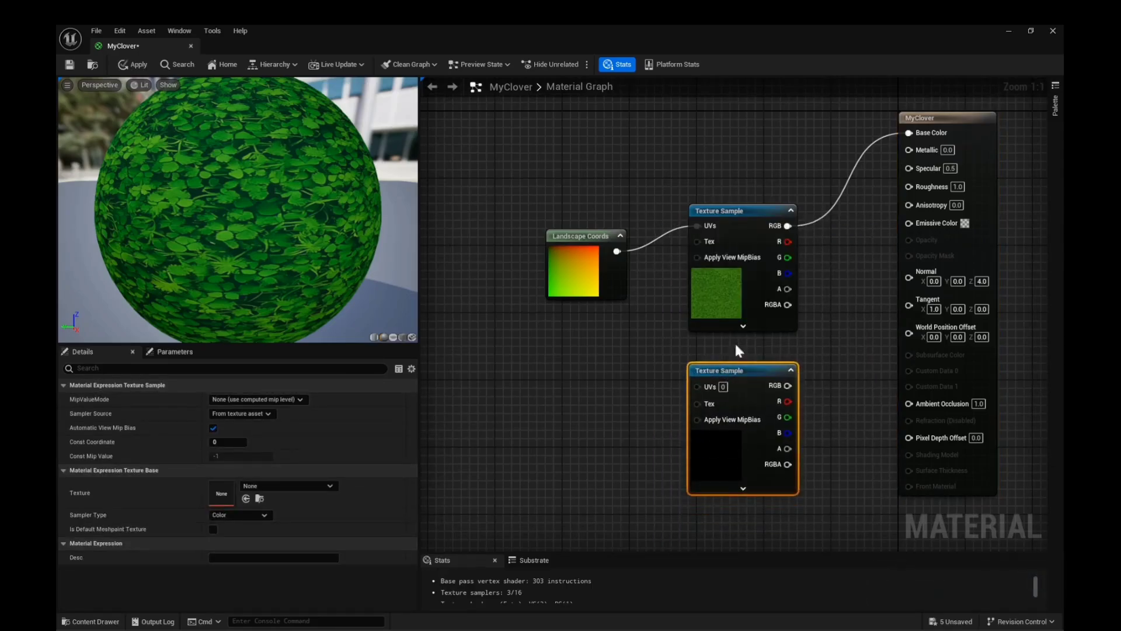
Assign the clover1_N texture to the new Texture Sample node
click(581, 247)
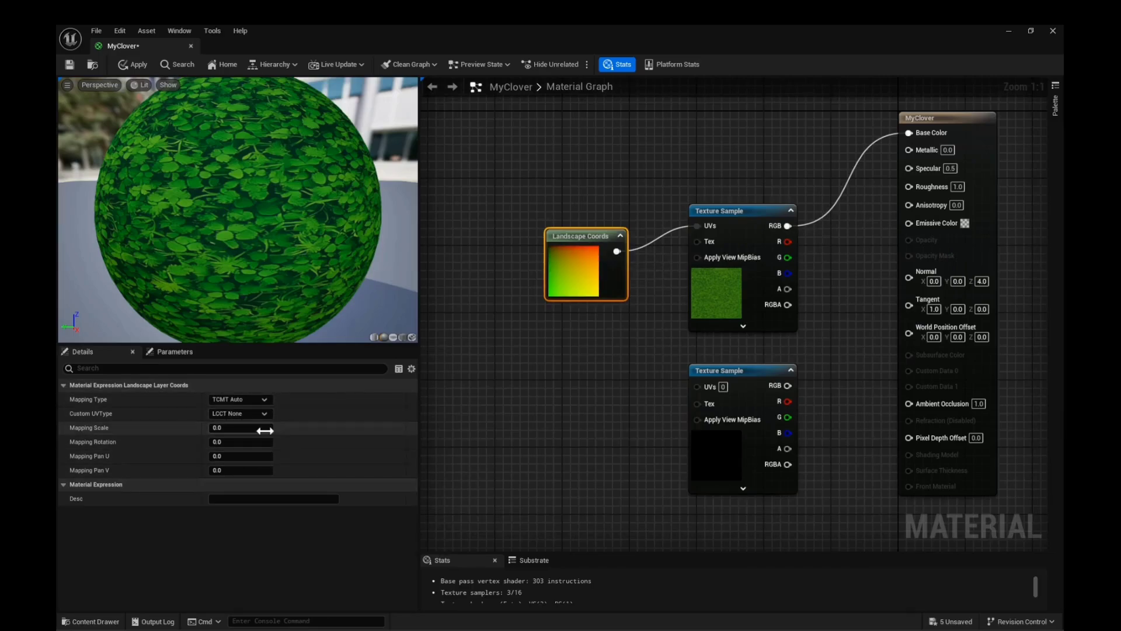
click(740, 370)
click(262, 486)
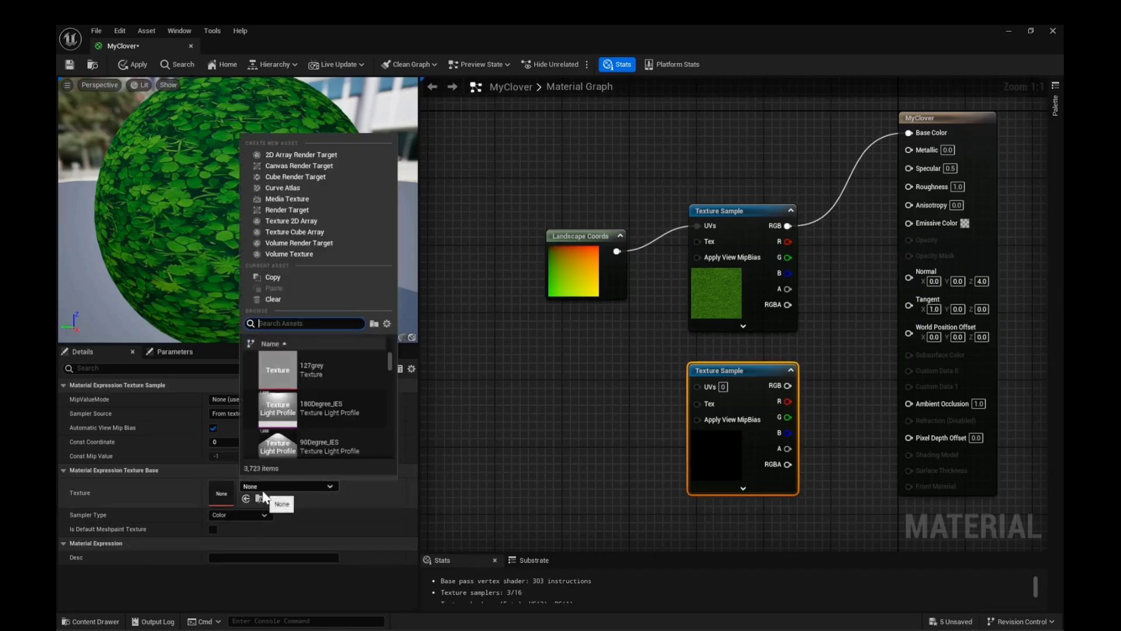
text(clover)
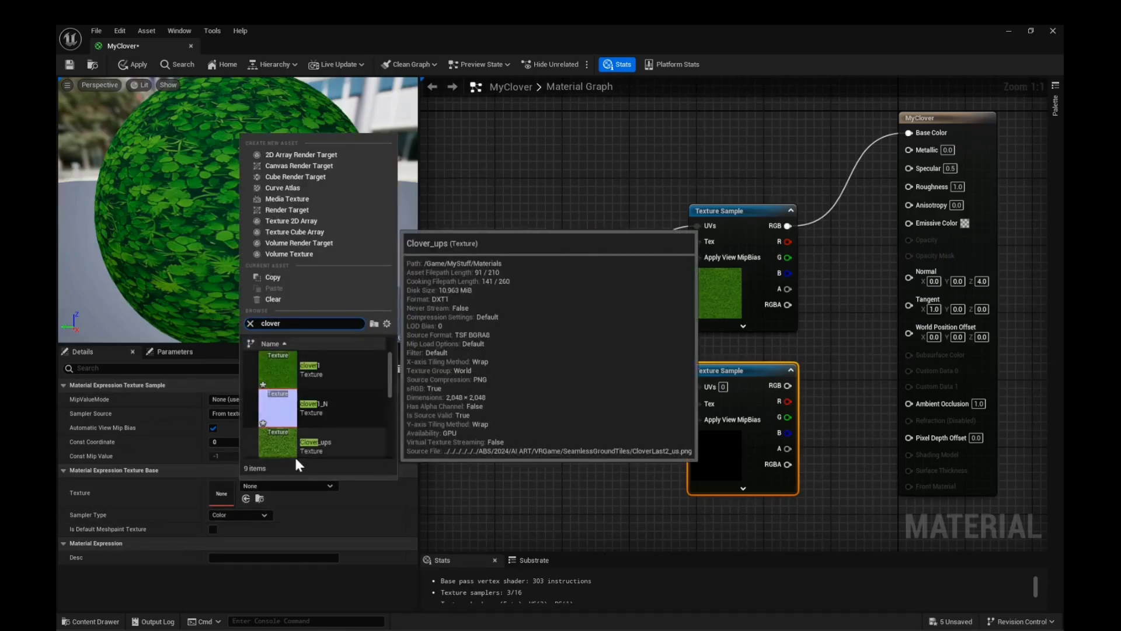
click(284, 419)
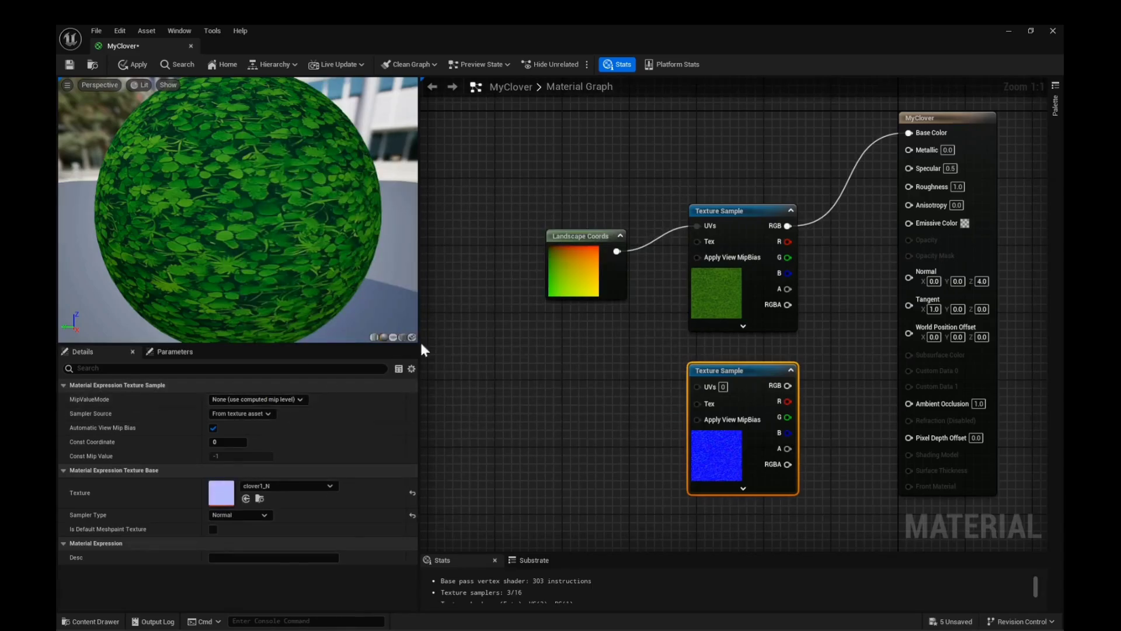
Connect the clover1_N sample's RGB output to MyClover's Normal input and apply the material with the level in view
drag(788, 385, 912, 275)
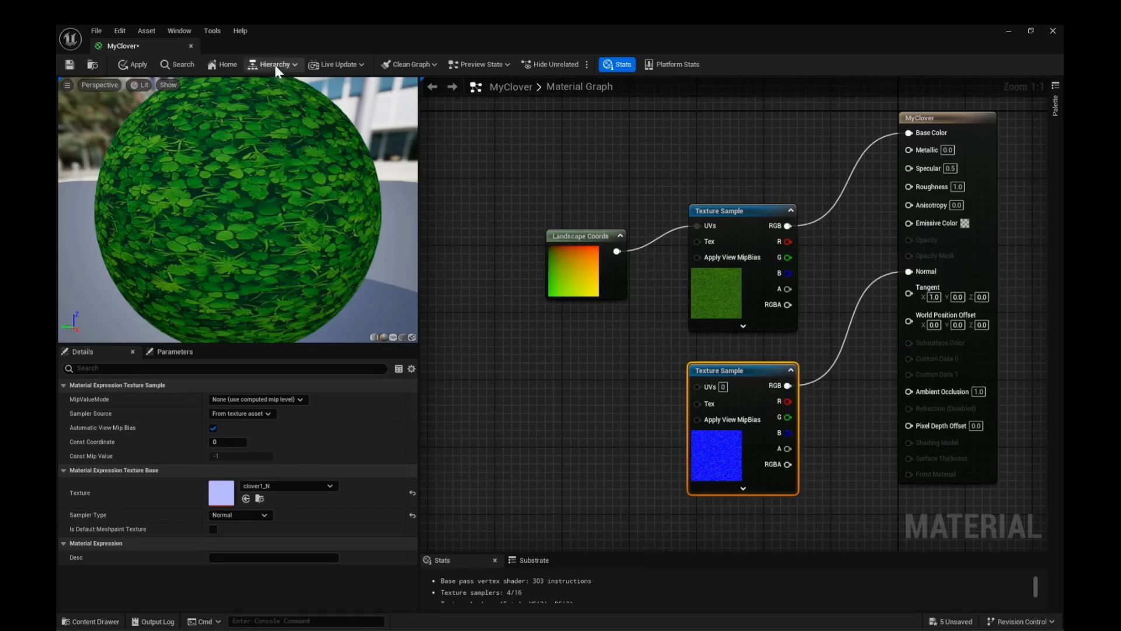
click(190, 45)
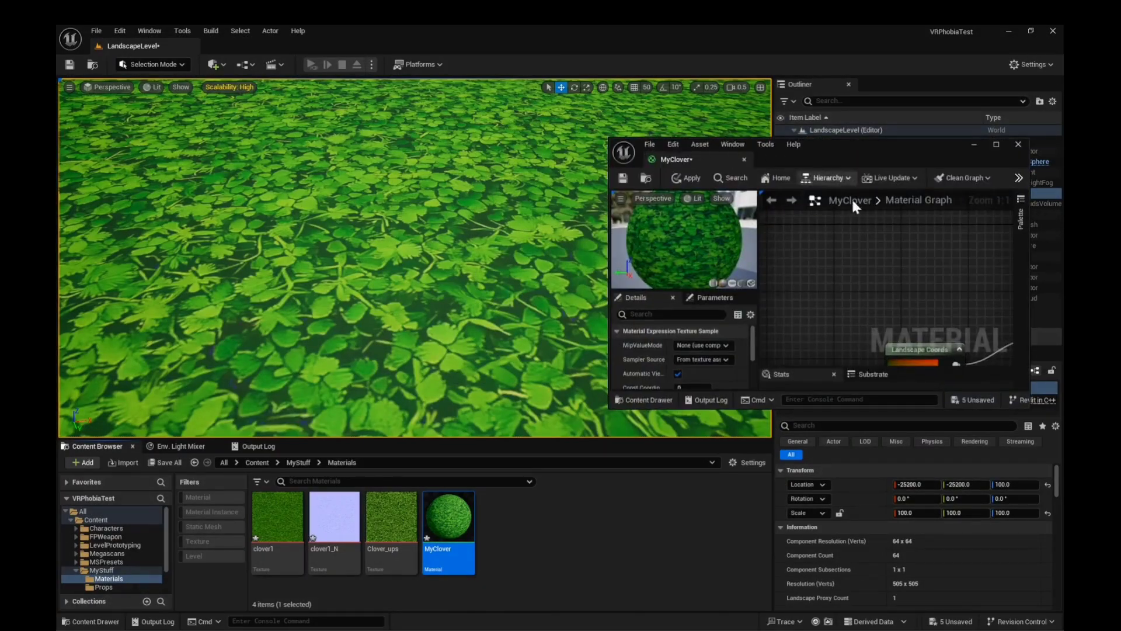
click(691, 174)
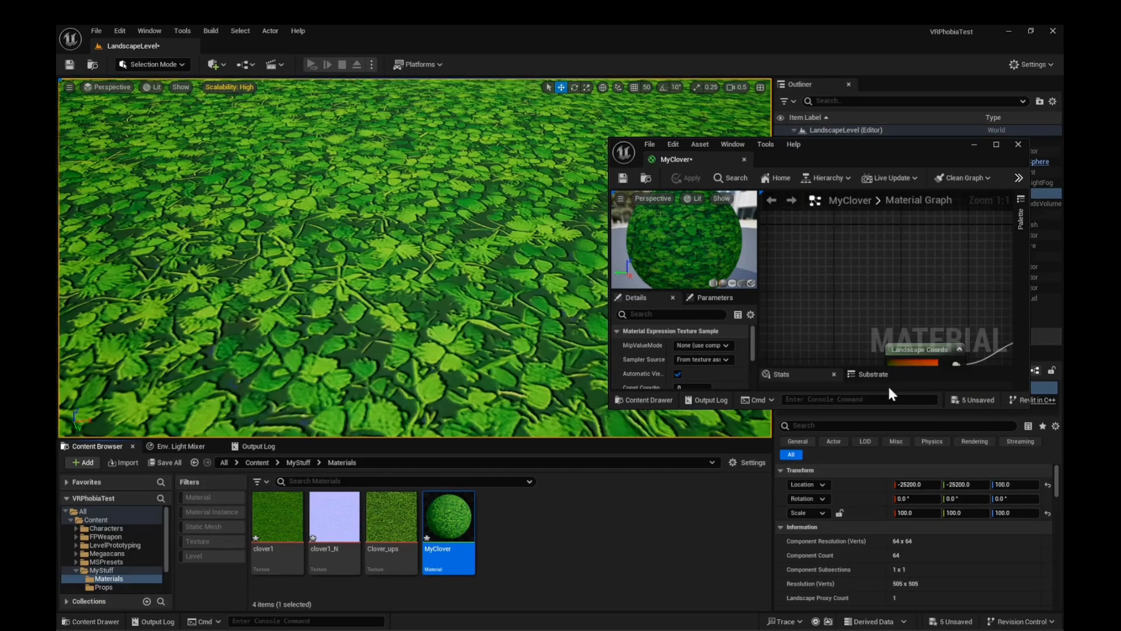
Disconnect the clover1_N sample from the Normal input and apply the material to compare the ground without it
scroll(899, 275, down, 2)
right_drag(898, 286, 790, 114)
right_drag(962, 237, 845, 268)
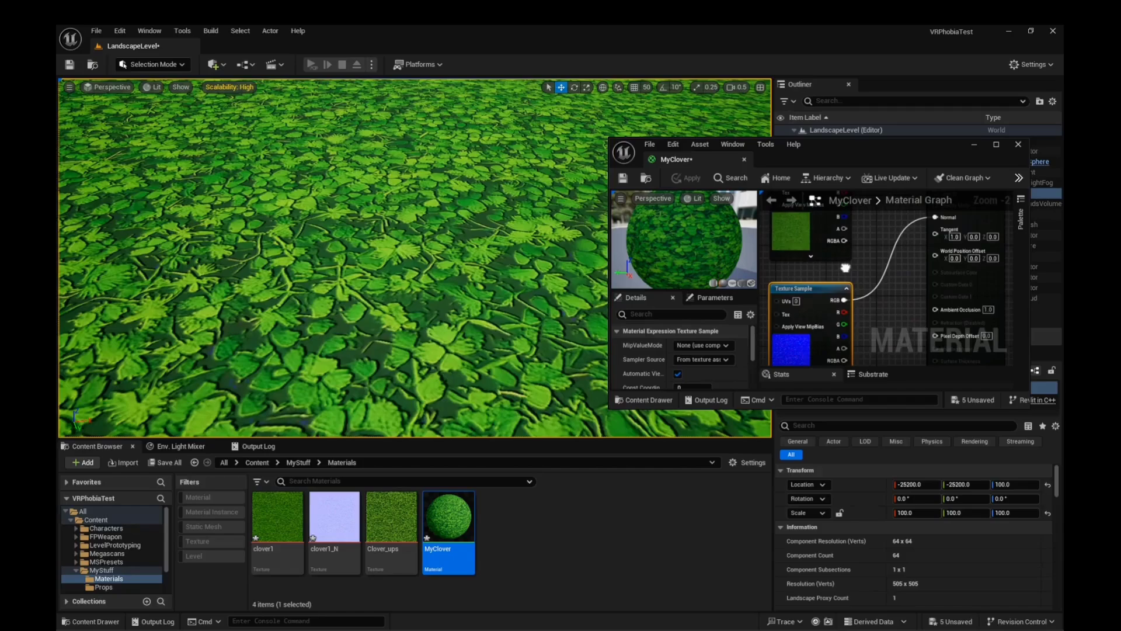
alt+click(887, 265)
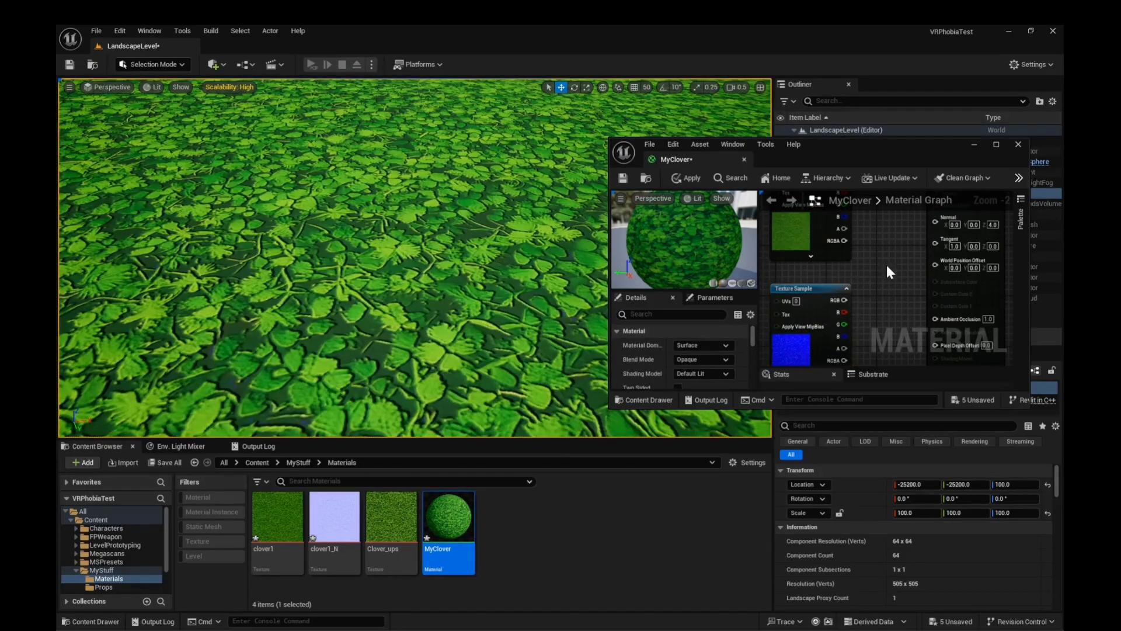
click(694, 181)
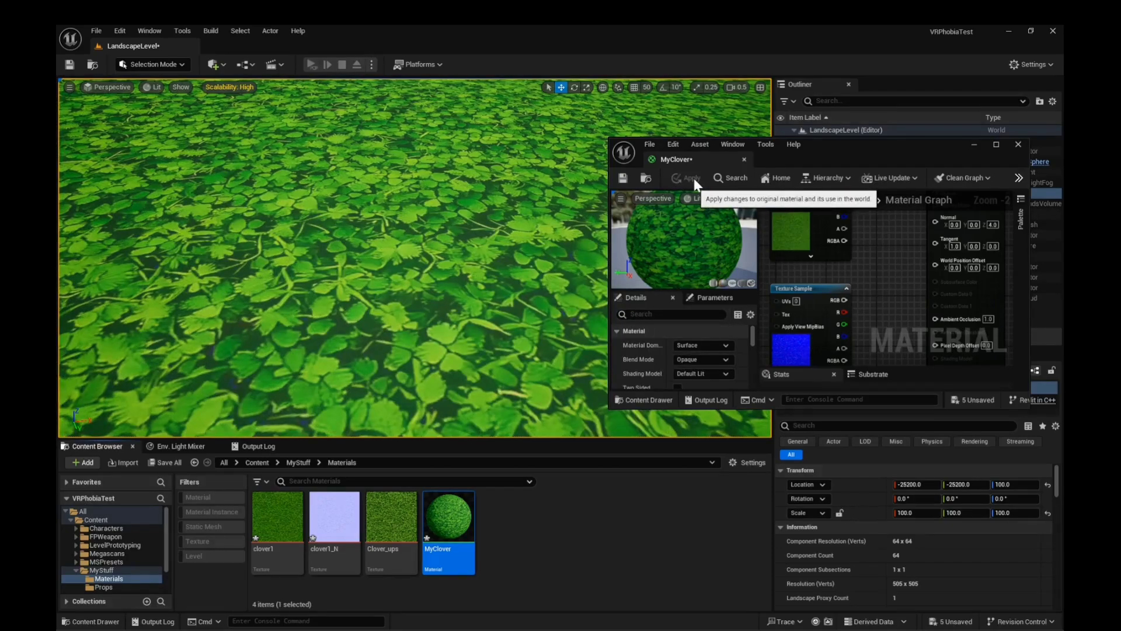
Reconnect the clover1_N sample's RGB output to the Normal input, then apply and save MyClover
drag(844, 300, 933, 220)
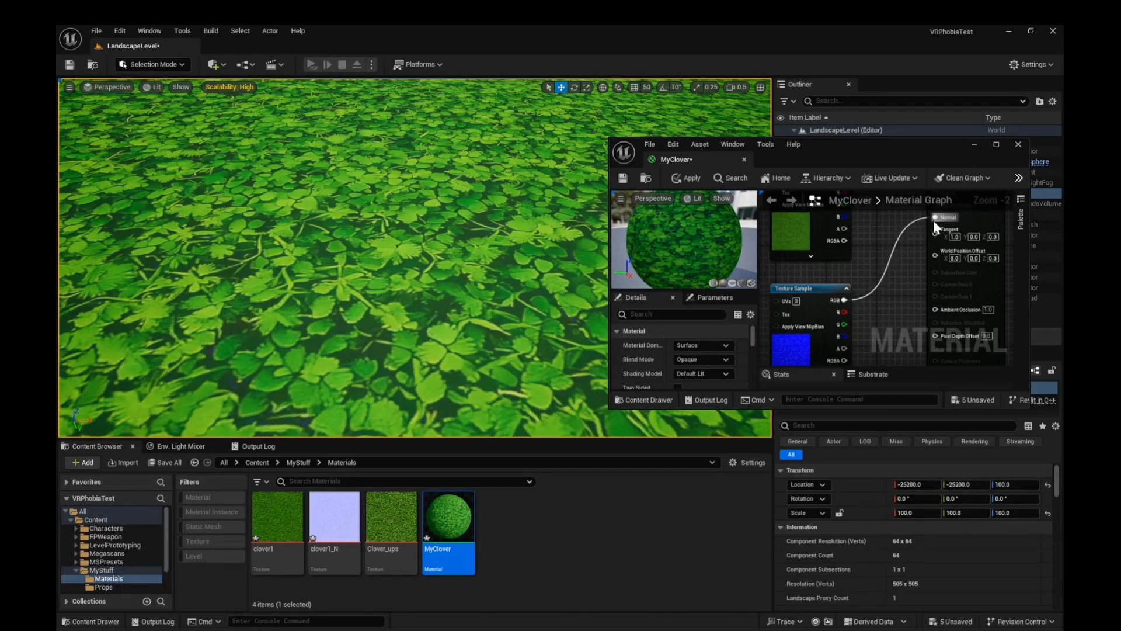
click(698, 181)
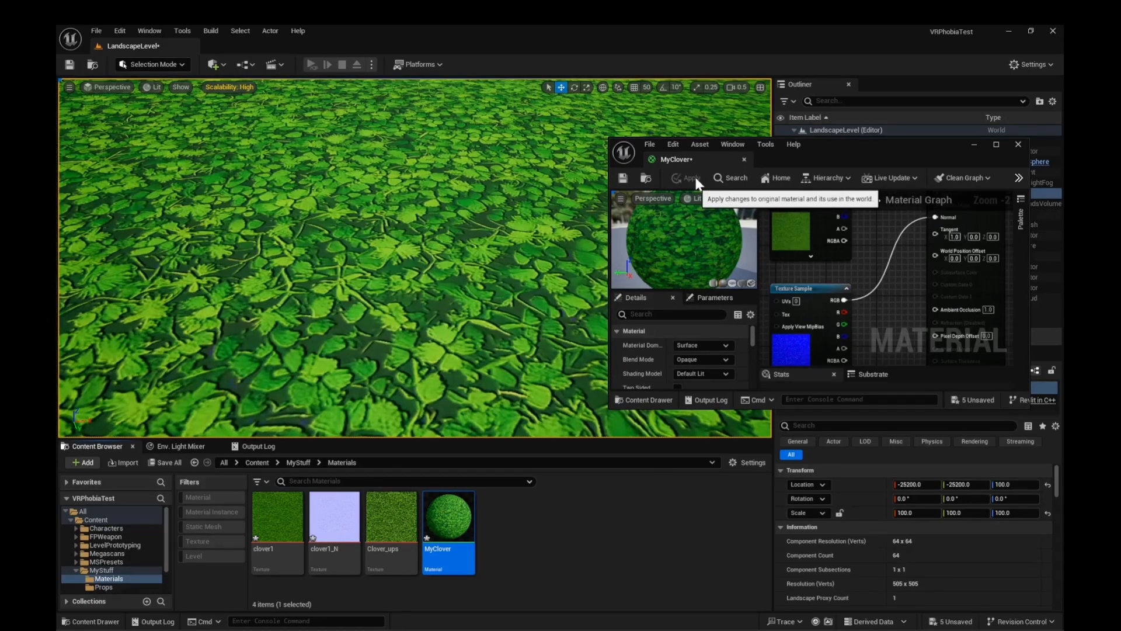
click(622, 181)
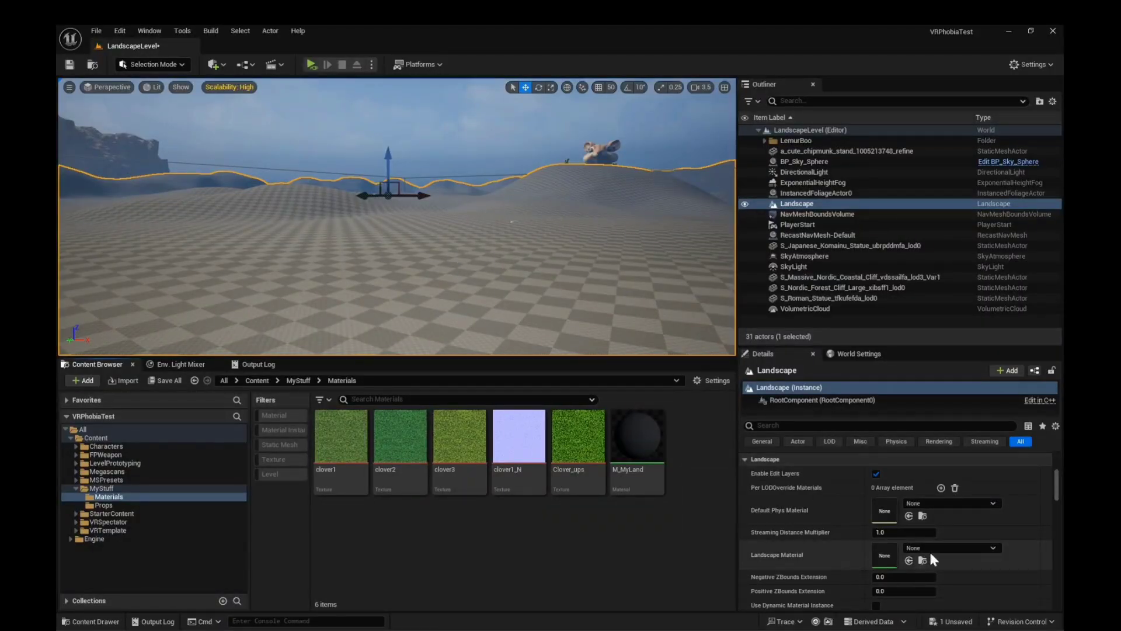
Clear the Landscape actor's Landscape Material
click(985, 554)
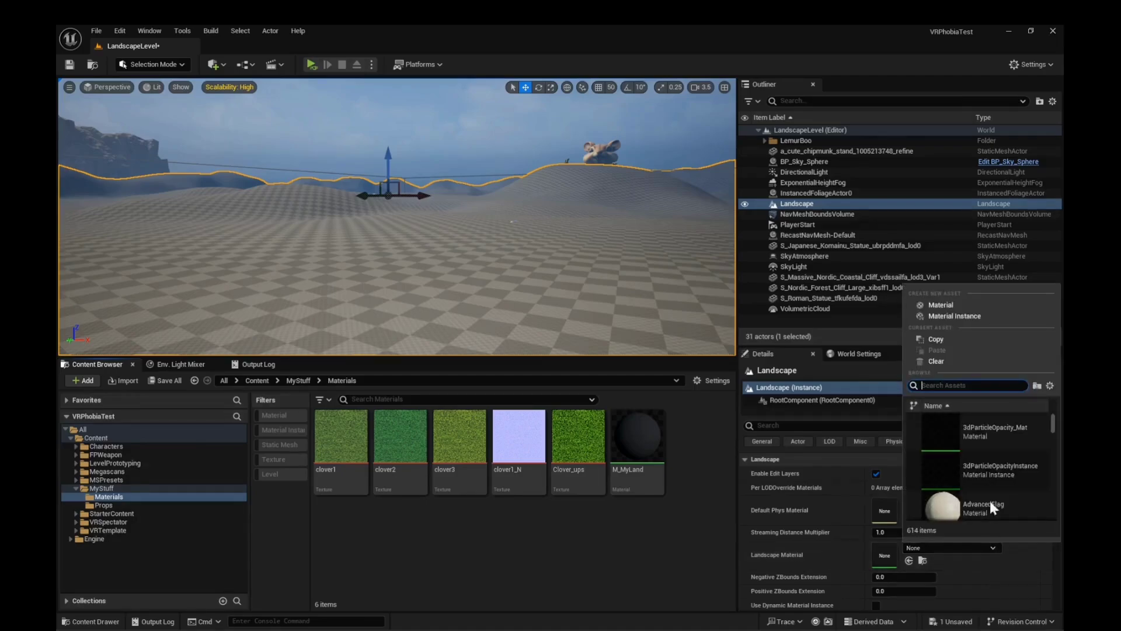
click(940, 363)
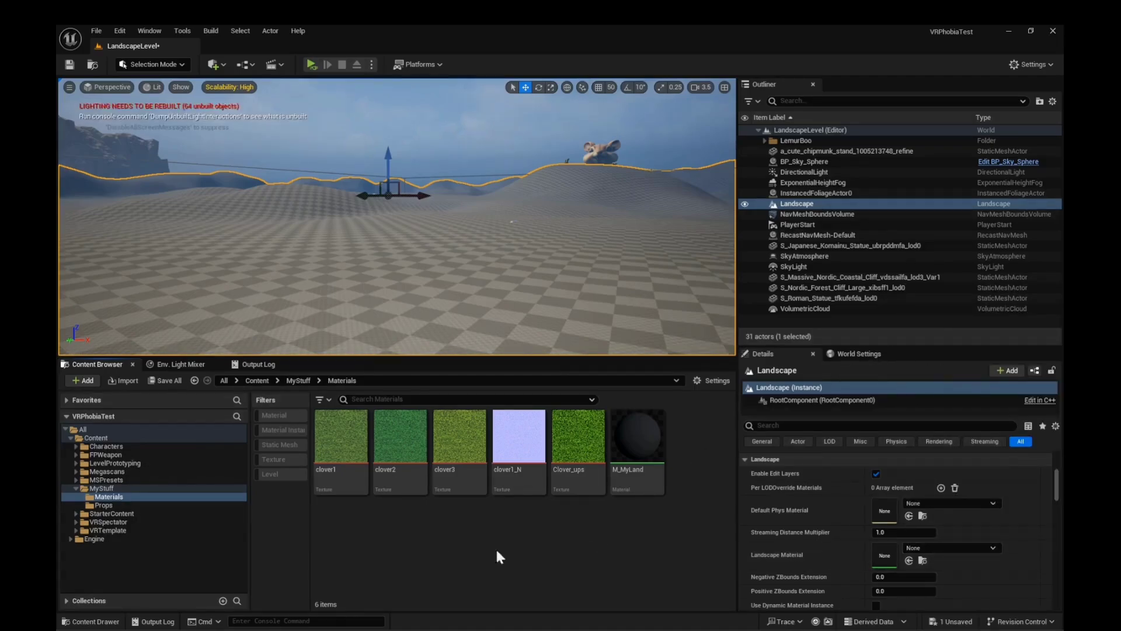
Create a new material named M_Cloverfield in the MyStuff/Materials folder and open it for editing
right_click(532, 537)
click(494, 543)
mouse_move(580, 439)
right_click(563, 542)
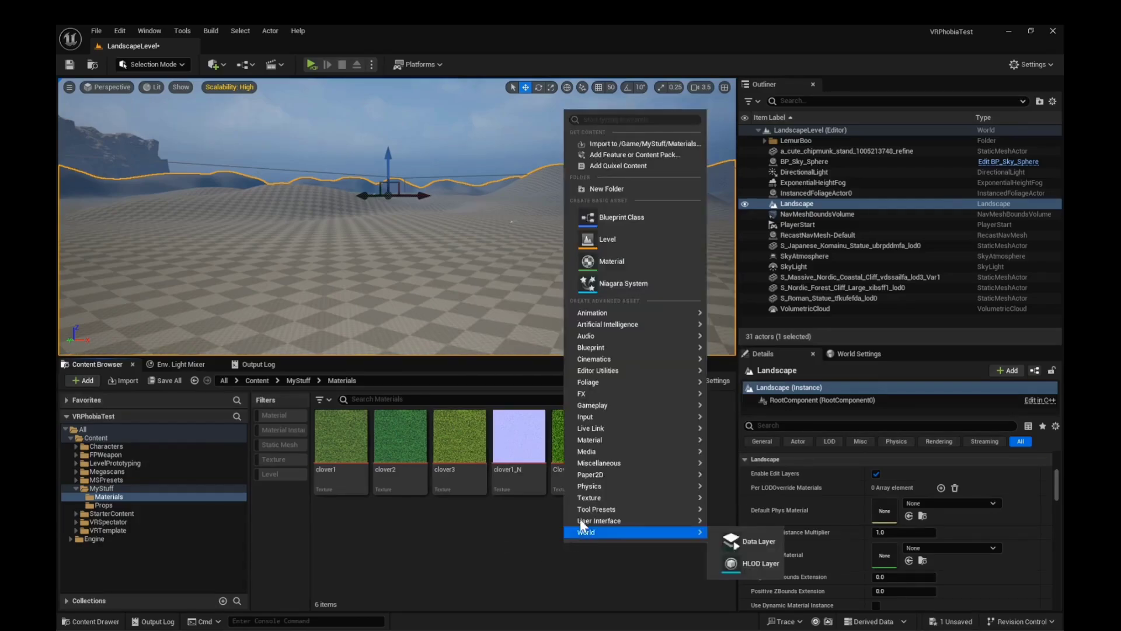
click(604, 263)
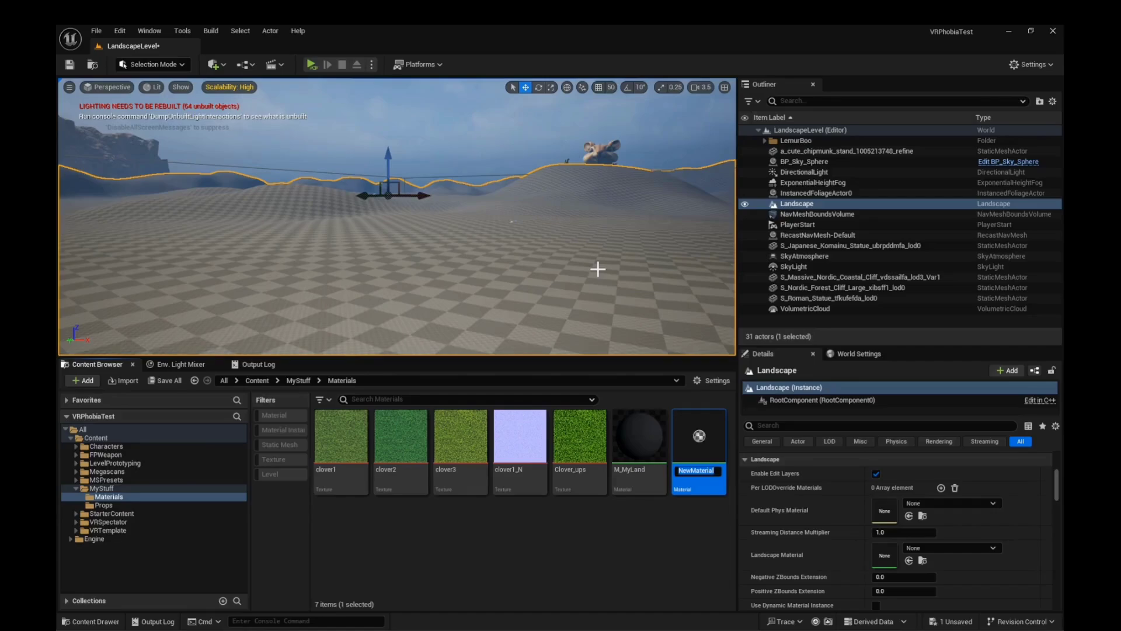
text(M_Cloverfield)
key(Return)
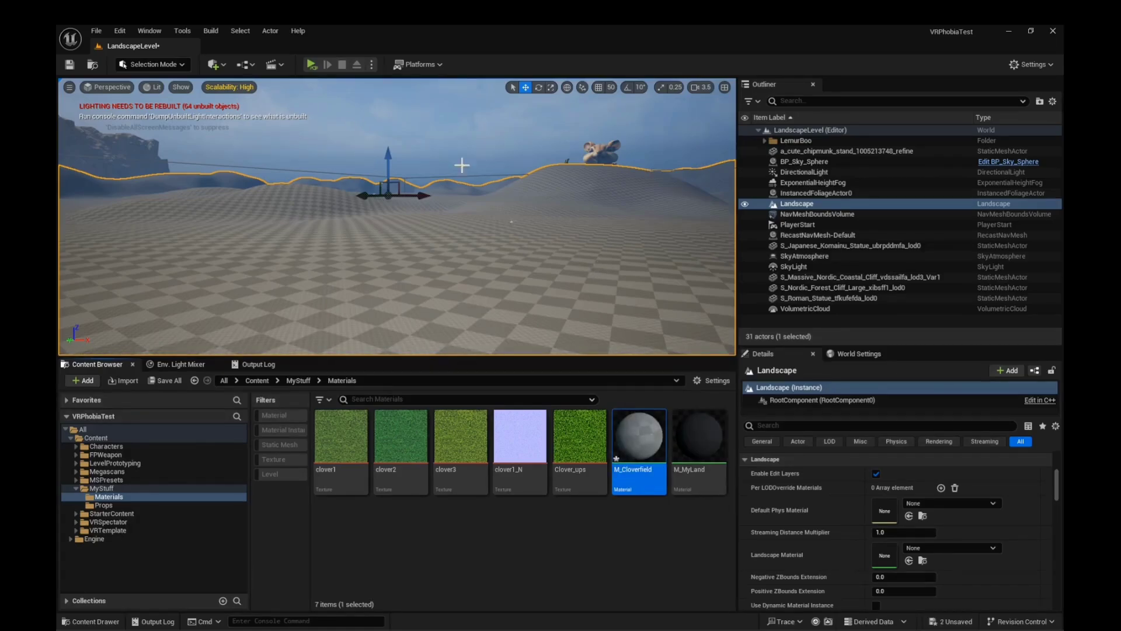
double_click(631, 445)
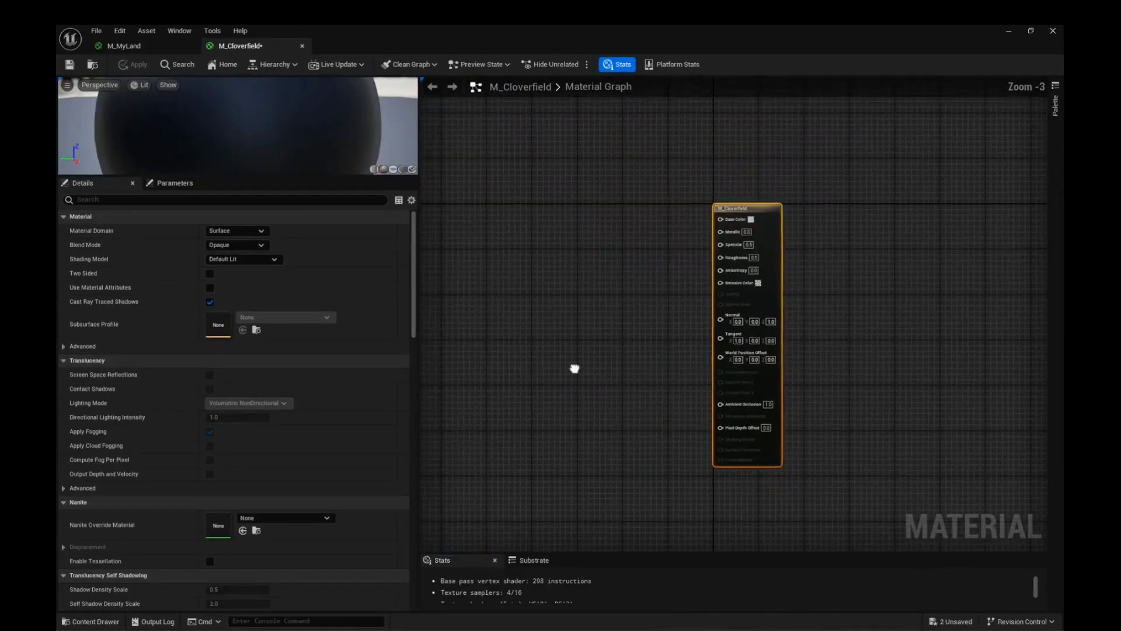
Add a Texture Sample node using the clover1 texture and place it beside the upper part of the M_Cloverfield node
scroll(628, 372, down, 1)
right_drag(636, 369, 702, 316)
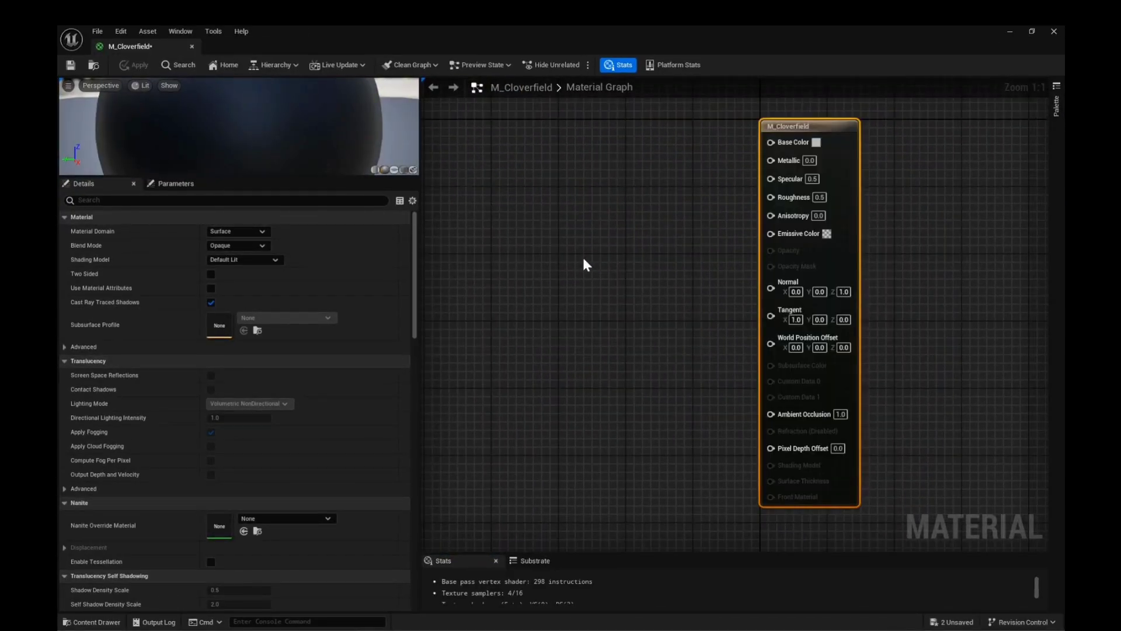
right_click(584, 260)
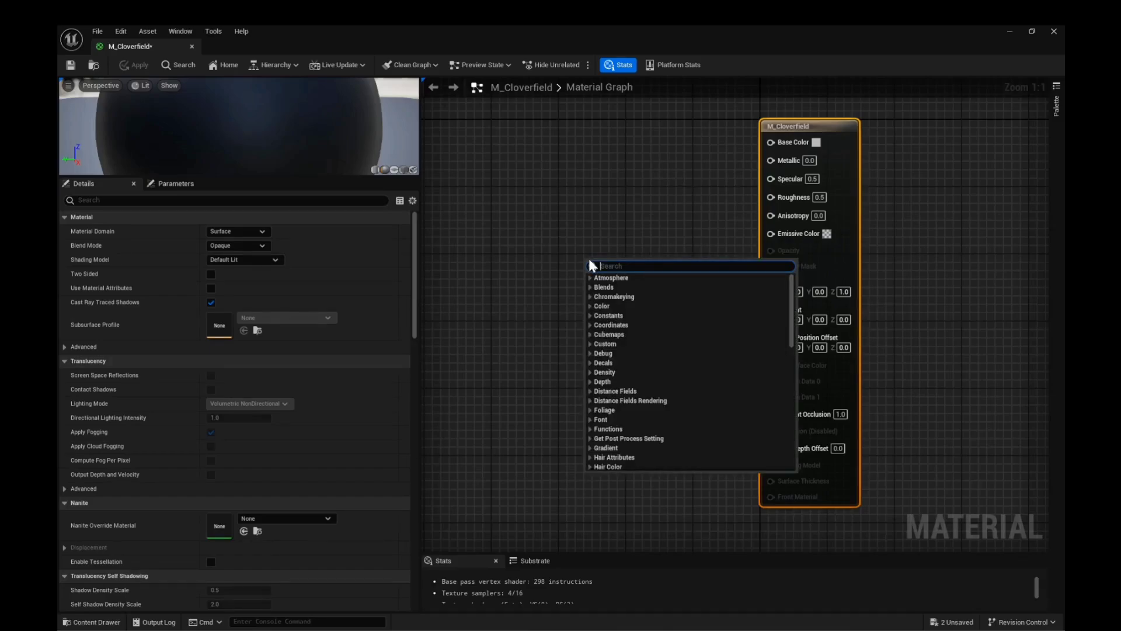
text(textu)
key(Return)
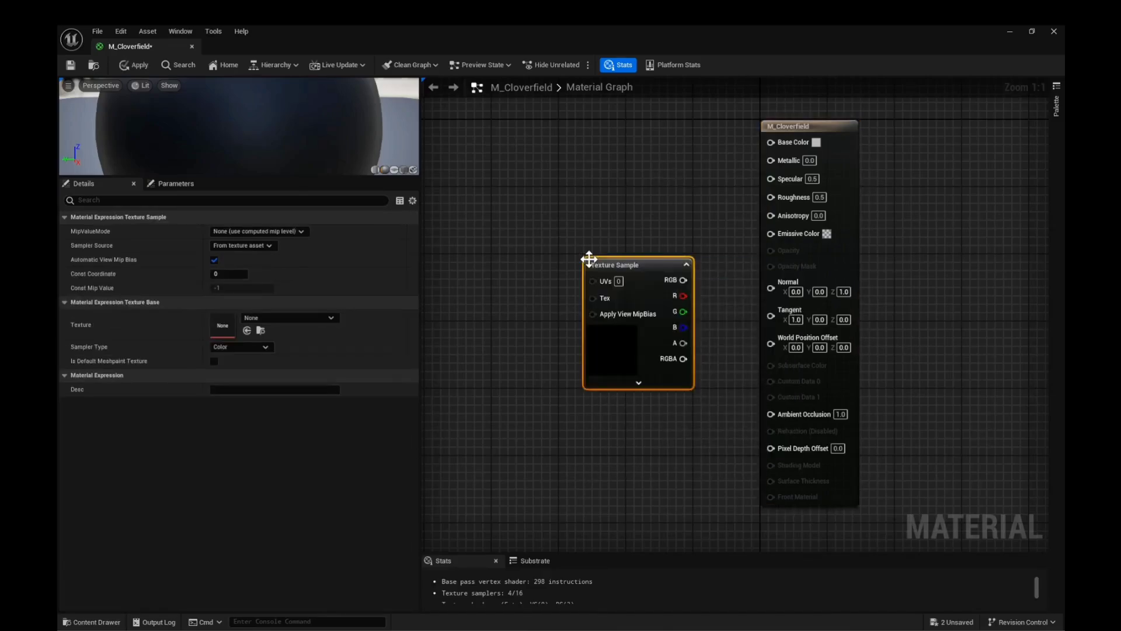
click(291, 318)
text(clover)
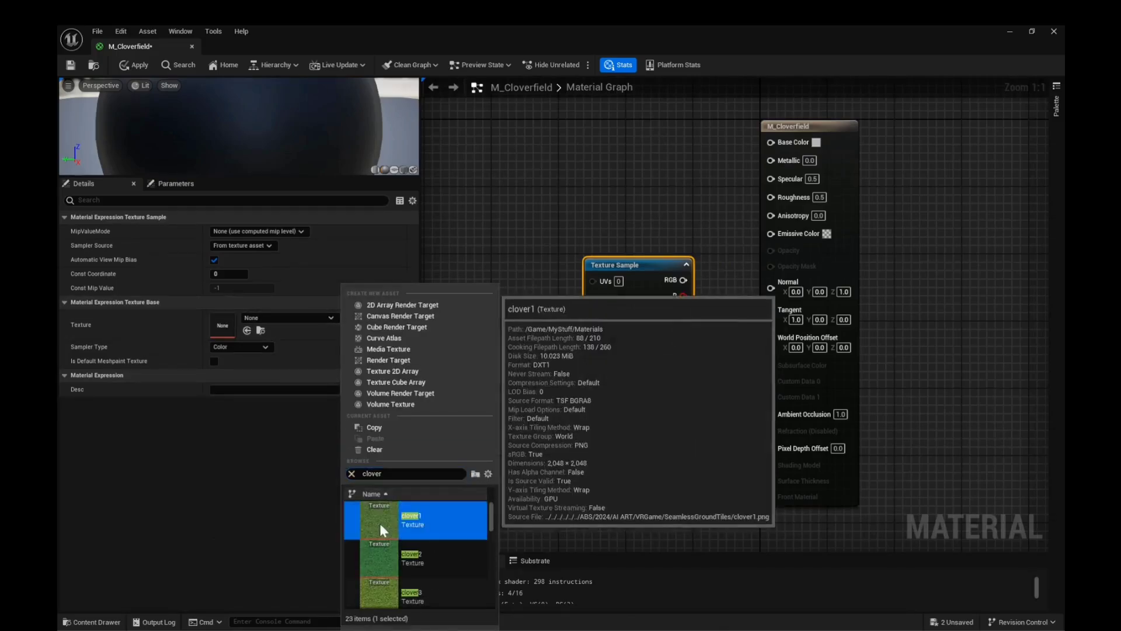
click(380, 525)
drag(613, 265, 537, 152)
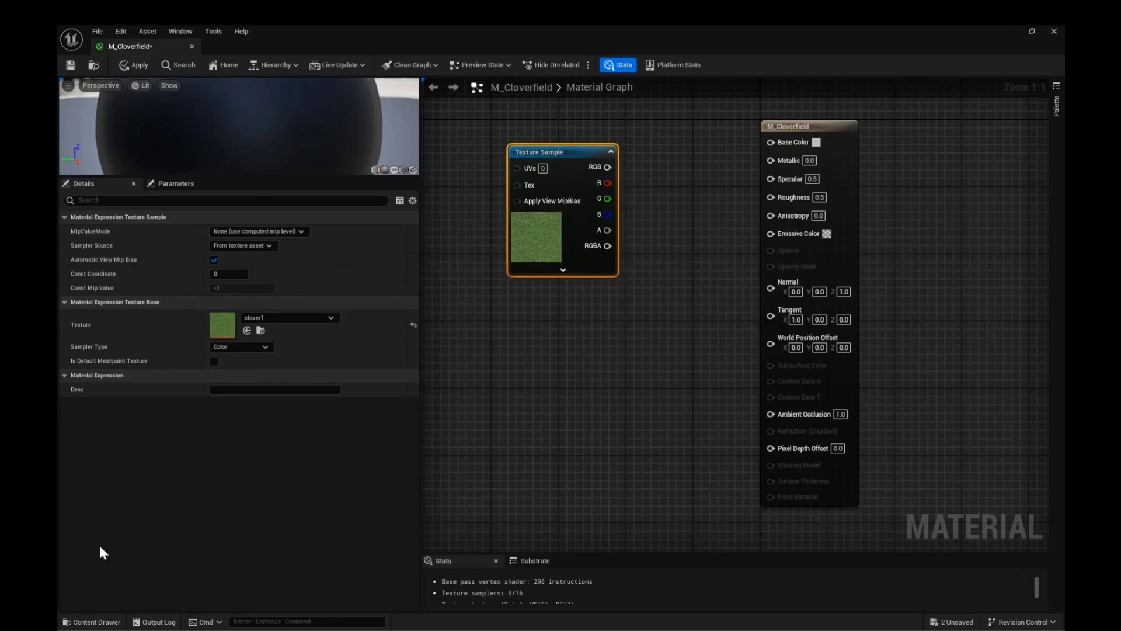
Add texture samples for clover2 and clover3 from the project's materials and arrange them in a column below the clover1 sample
click(97, 610)
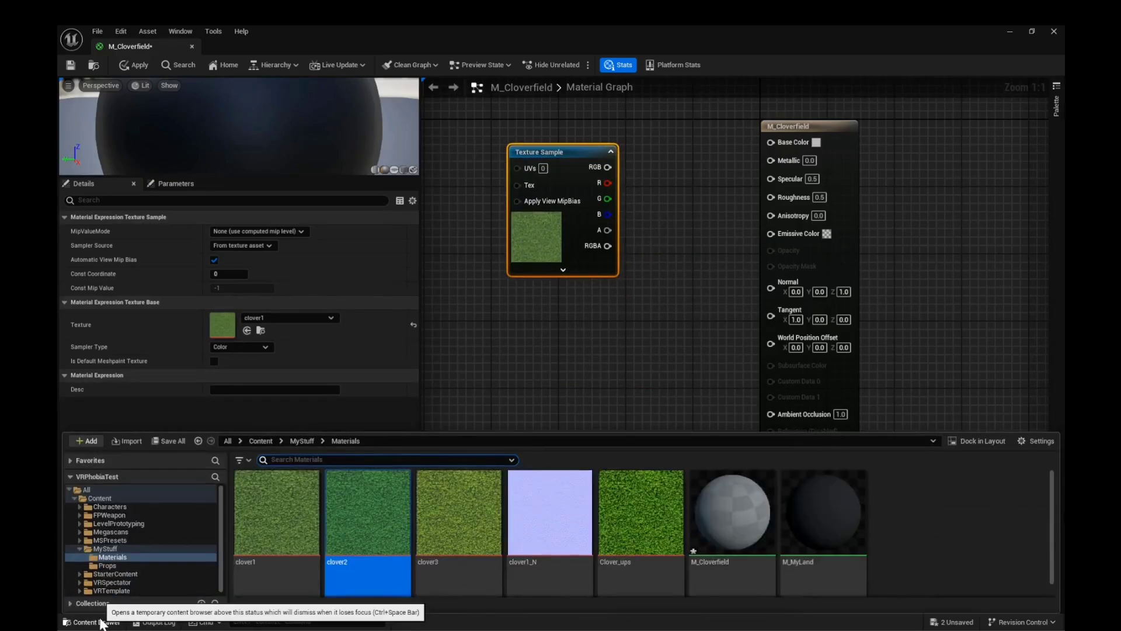
drag(370, 529, 554, 345)
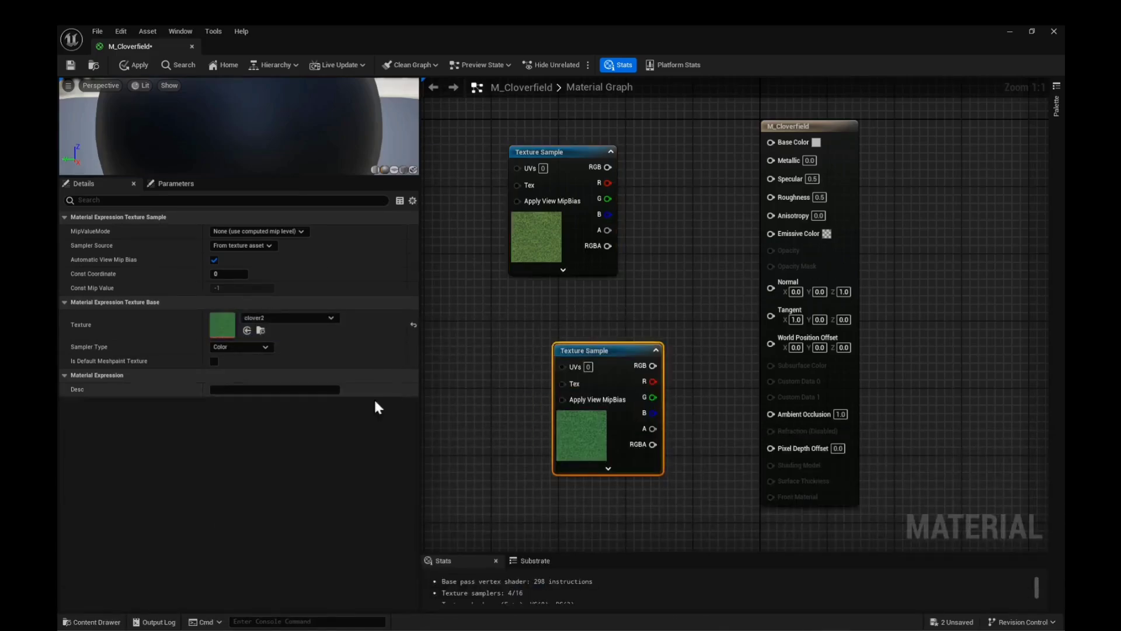
click(89, 622)
drag(444, 528, 498, 404)
scroll(681, 423, down, 8)
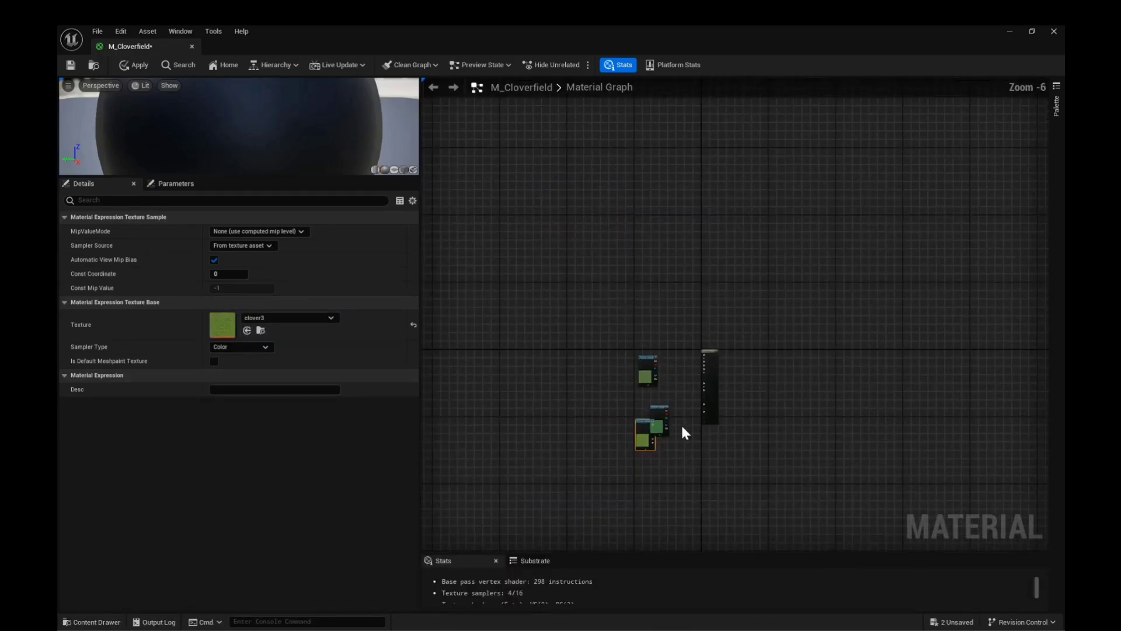
scroll(648, 416, up, 5)
right_drag(741, 366, 741, 293)
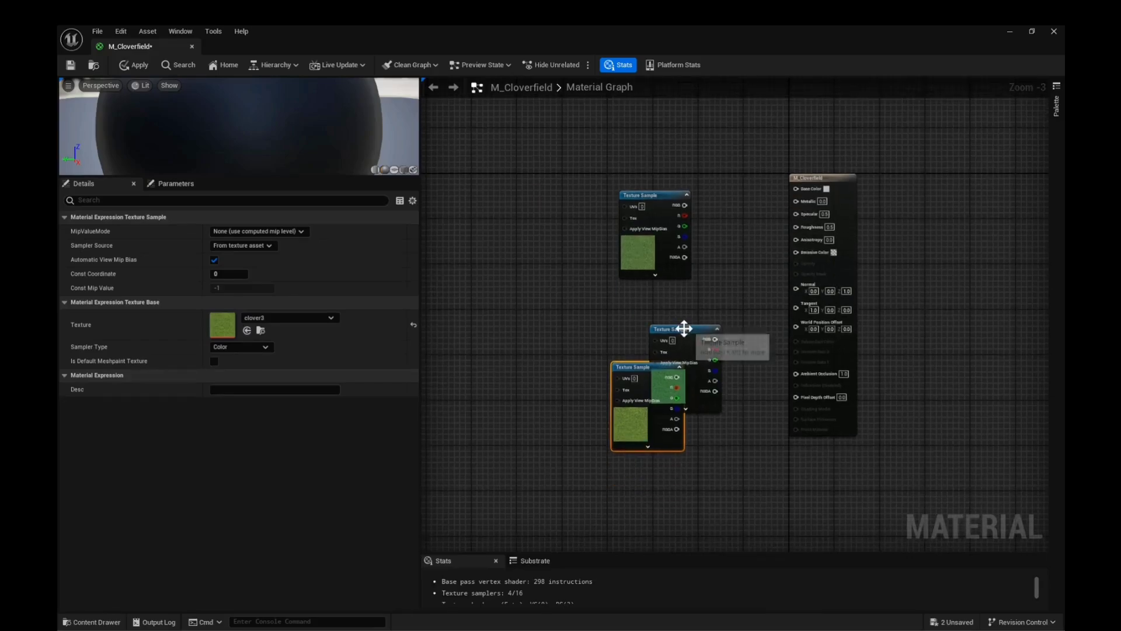
drag(684, 328, 671, 297)
drag(624, 383, 637, 432)
Add a LandscapeLayerBlend node between the texture samples and the material node, and give it three layers
right_click(731, 246)
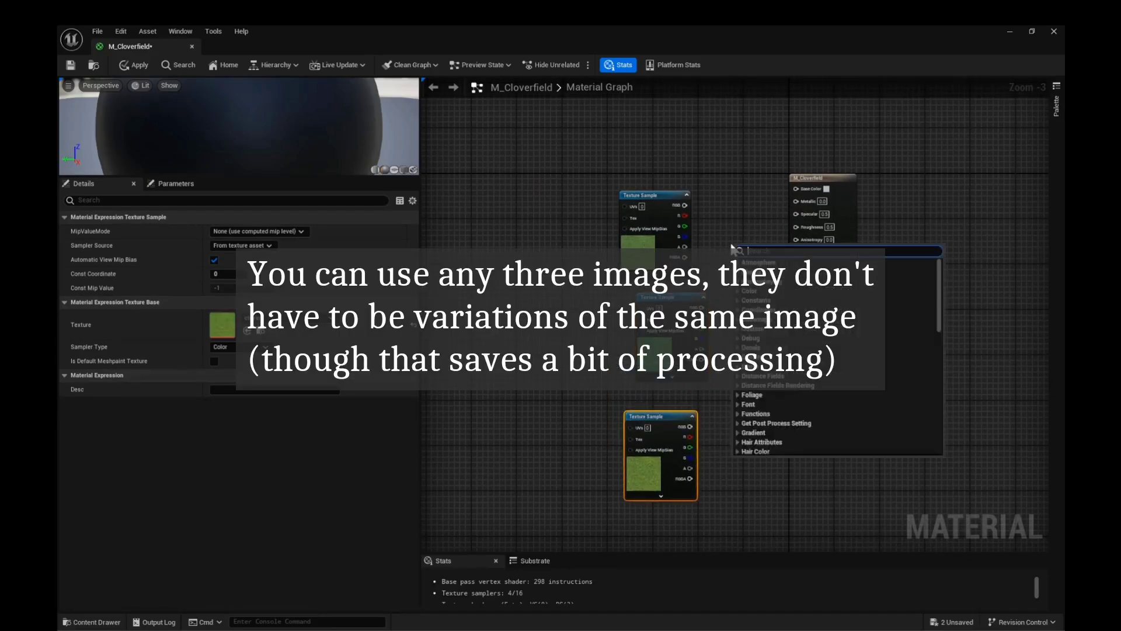
text(lands)
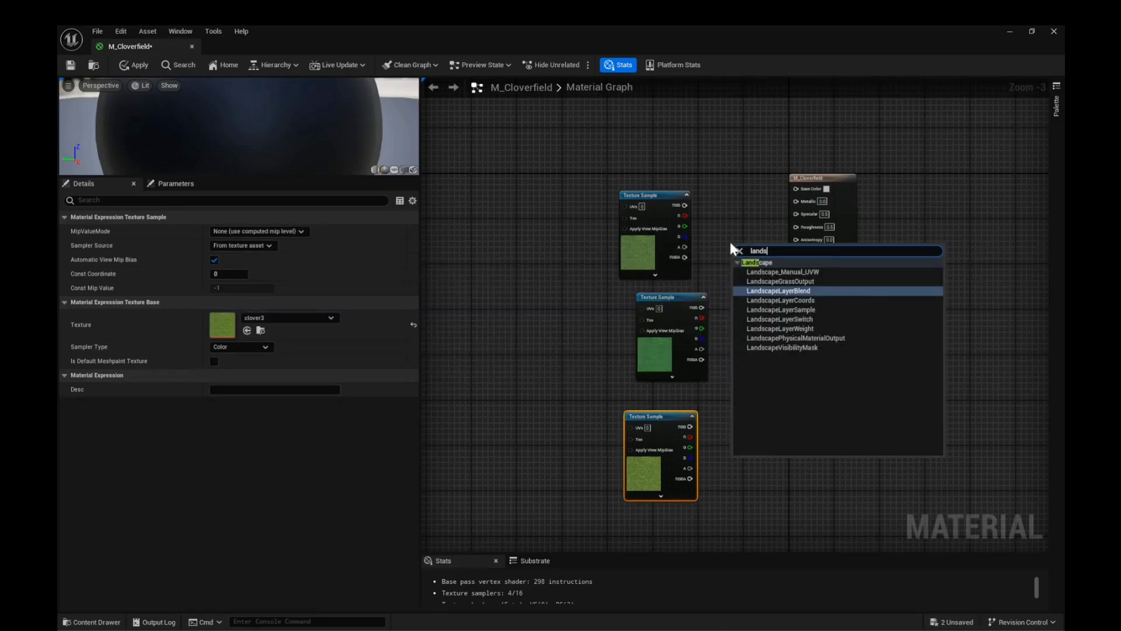
key(Return)
drag(747, 248, 721, 252)
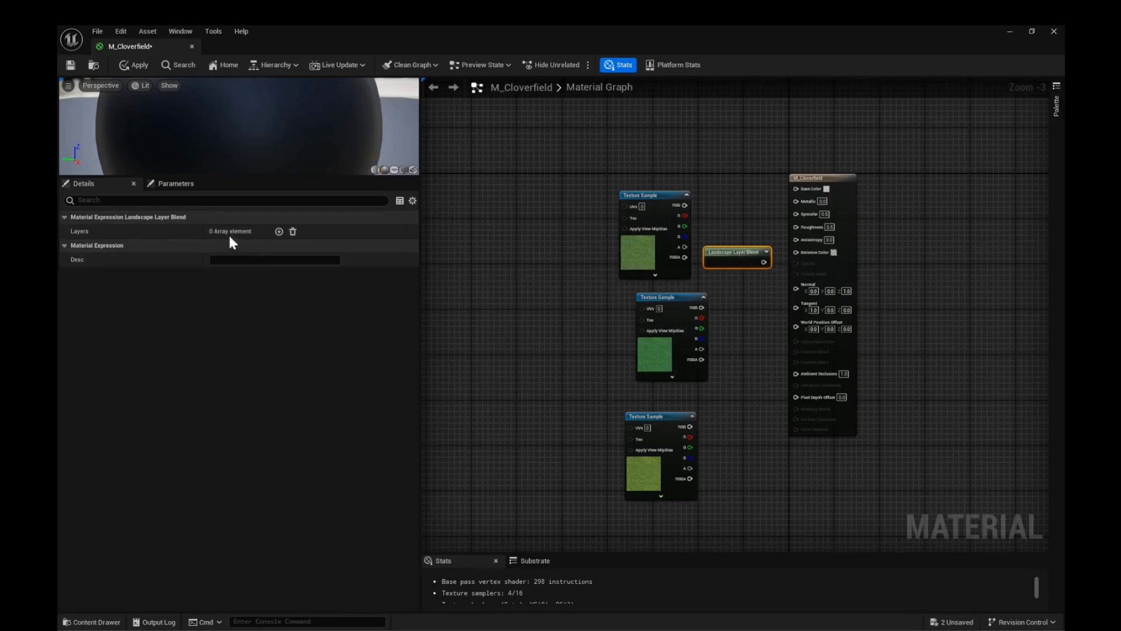
click(279, 231)
click(279, 231)
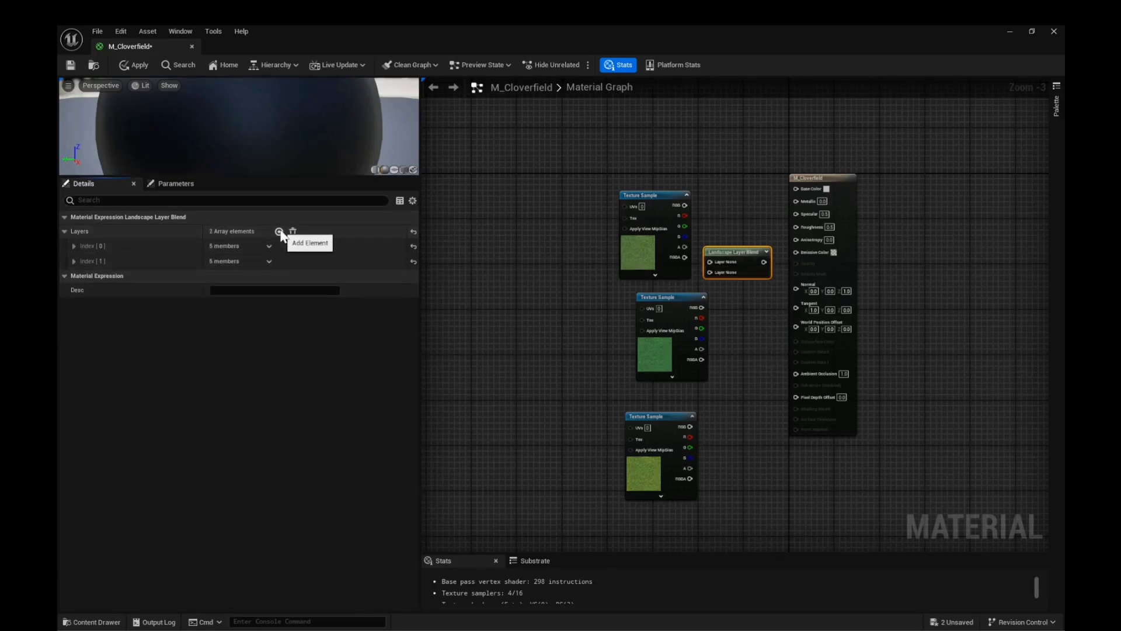
click(279, 231)
Name the Landscape Layer Blend node's three layers Green, Blue and Yellow, in that order
click(73, 246)
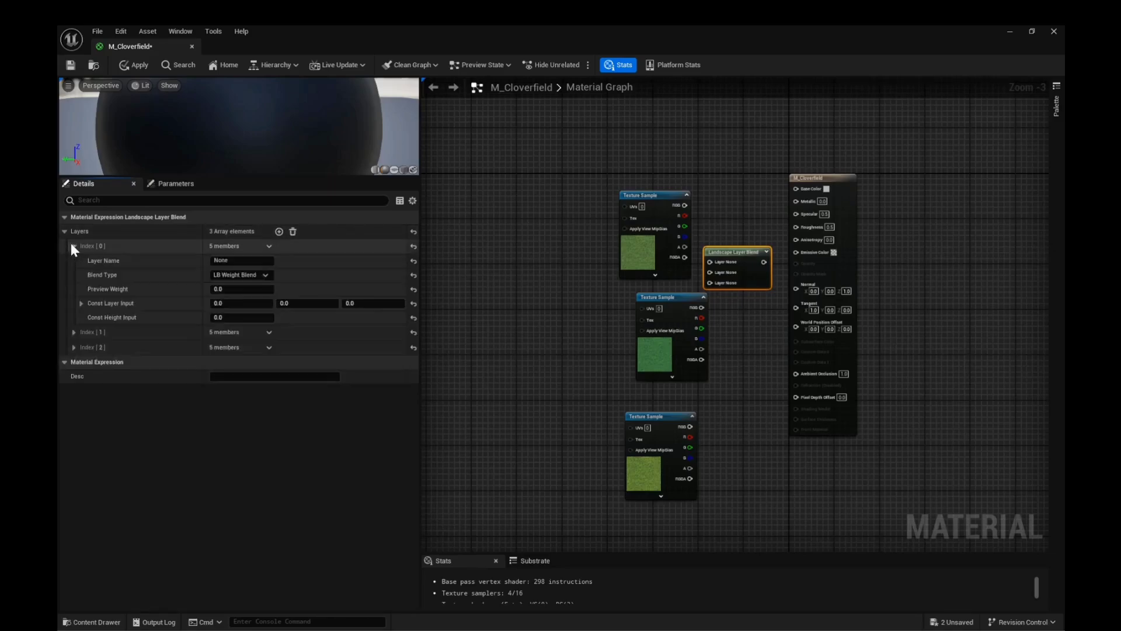
click(242, 261)
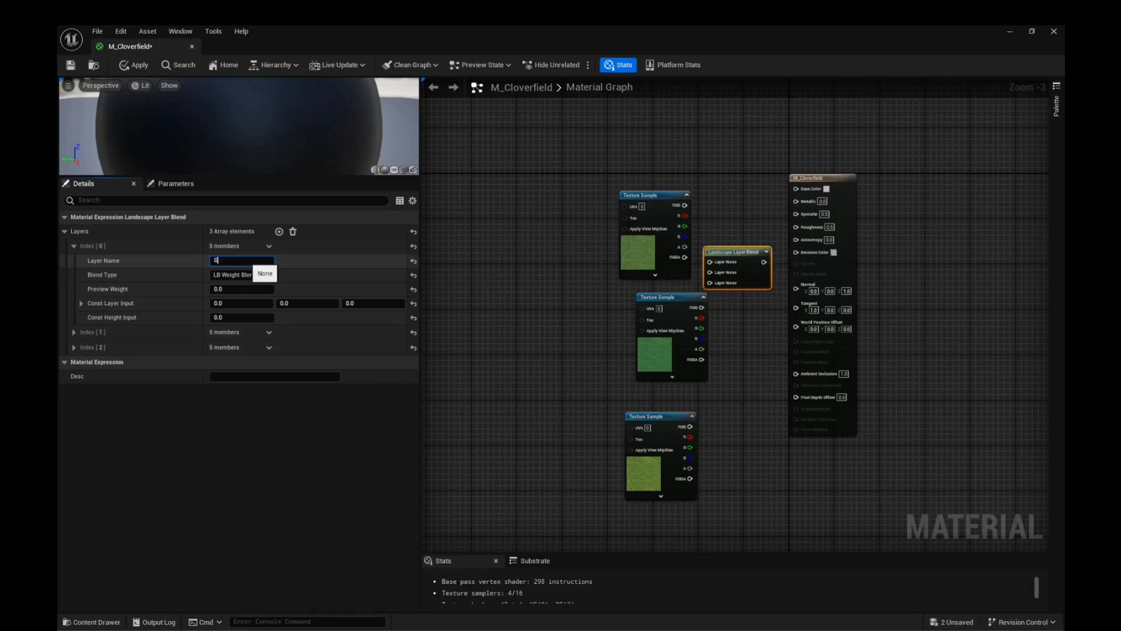
key(Return)
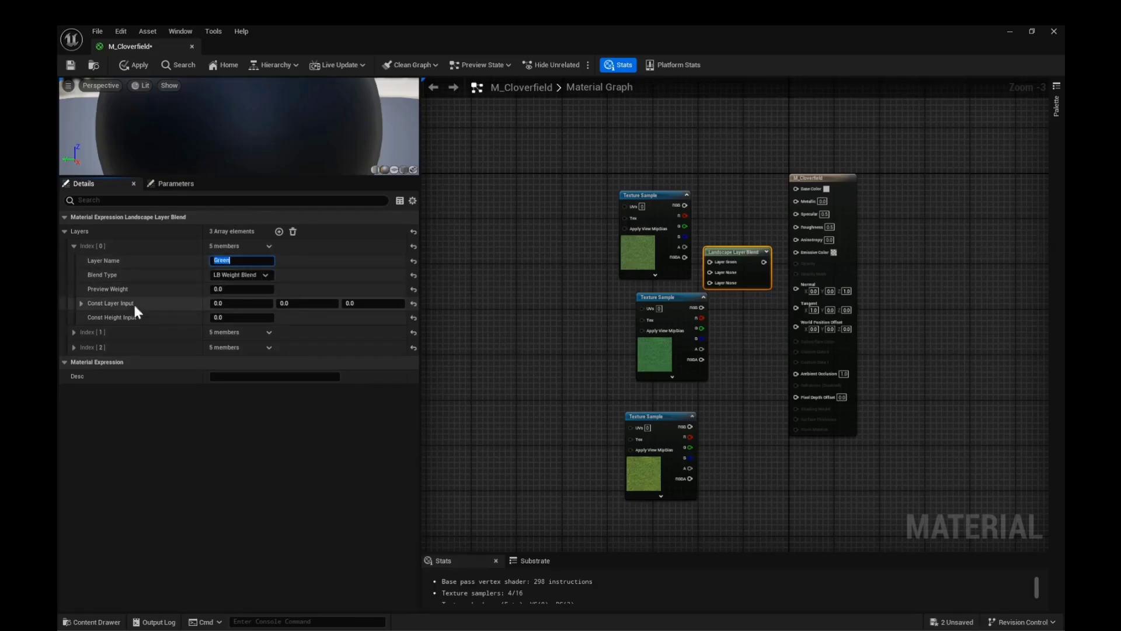
click(72, 331)
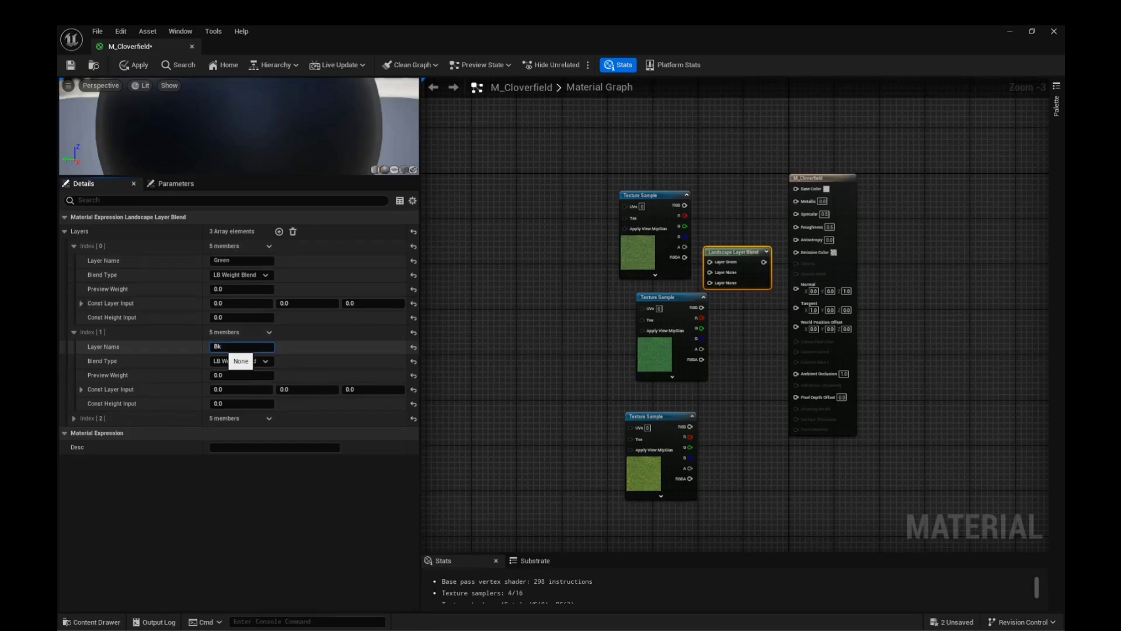
click(222, 347)
text(Blue)
key(Return)
click(73, 418)
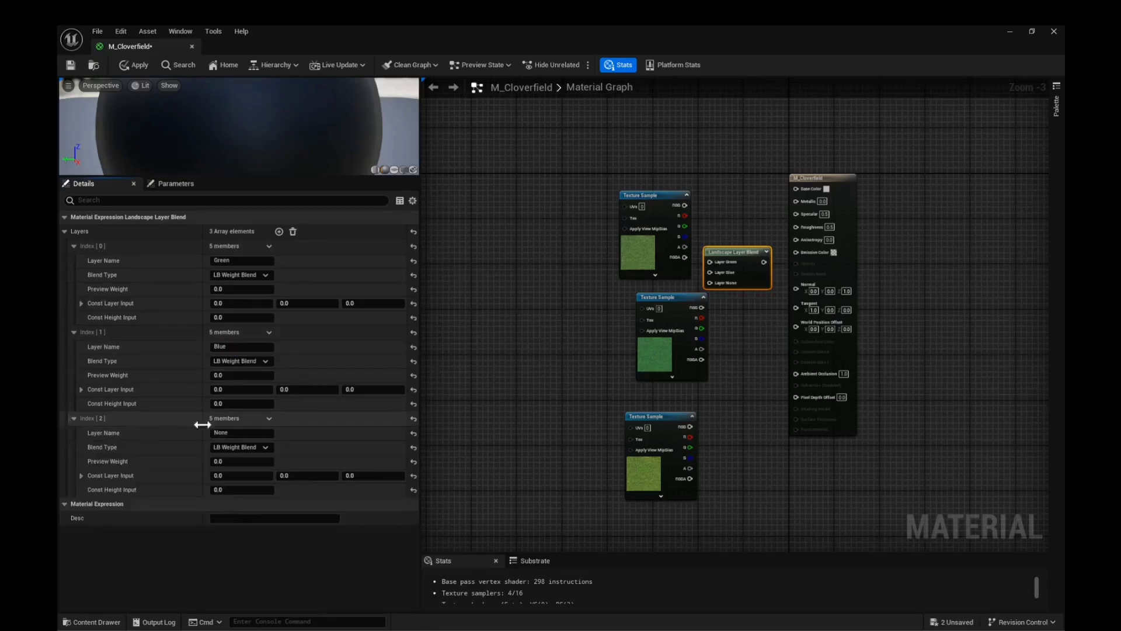
click(225, 433)
text(Yellow)
key(Return)
Move all three texture samples together farther away from the Landscape Layer Blend node
drag(571, 155, 656, 500)
drag(664, 192, 567, 181)
click(730, 356)
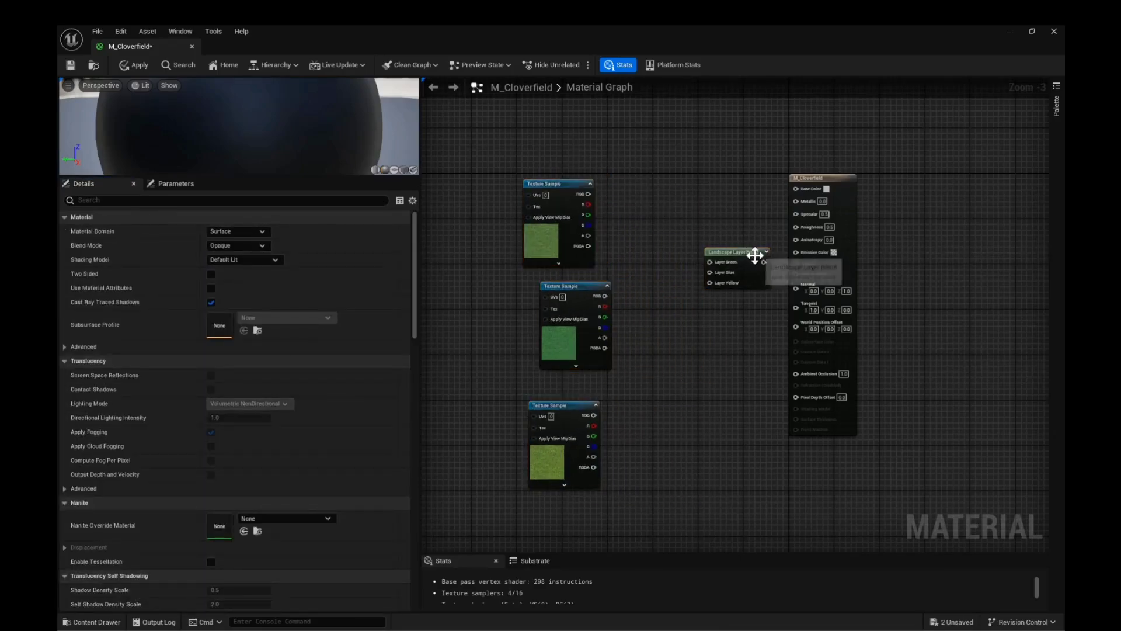
Connect the layer blend output to Base Color and the clover1, clover2 and clover3 RGB outputs to Layer Green, Blue and Yellow
drag(764, 262, 794, 191)
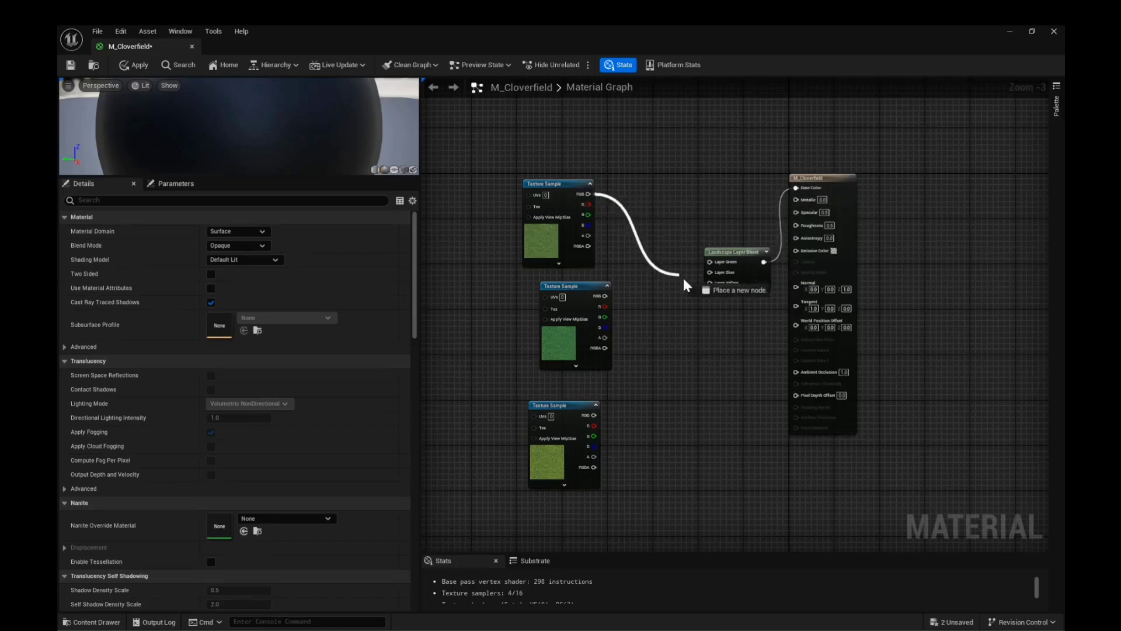
drag(687, 282, 710, 266)
drag(605, 295, 605, 293)
drag(711, 282, 714, 273)
drag(594, 415, 714, 282)
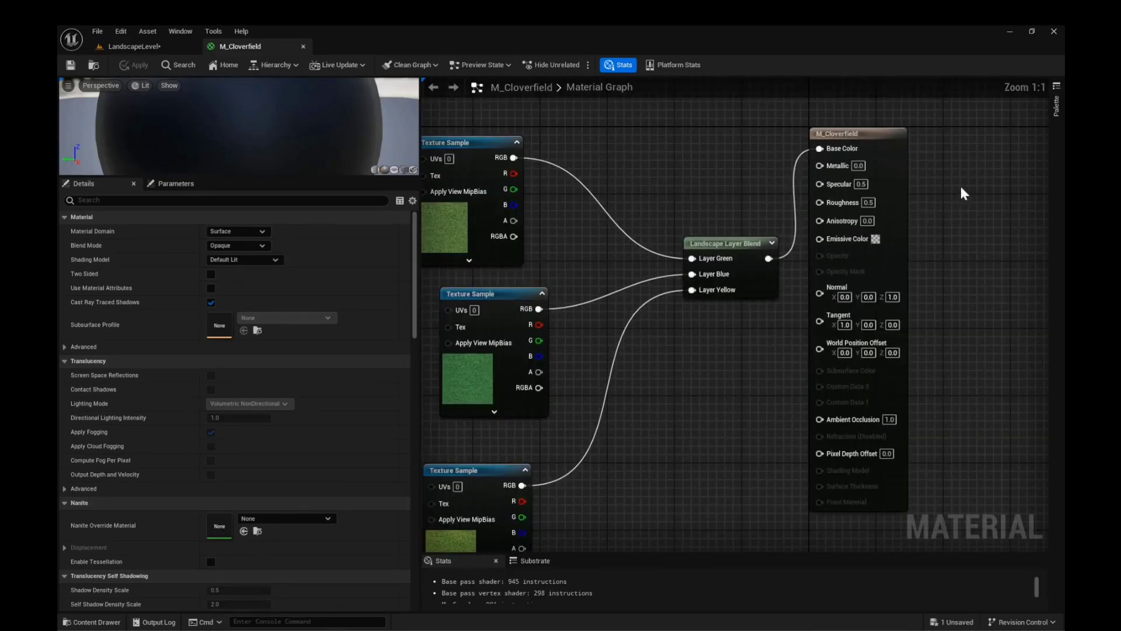
Set the M_Cloverfield material's Roughness to 1 and save the material
scroll(888, 199, up, 2)
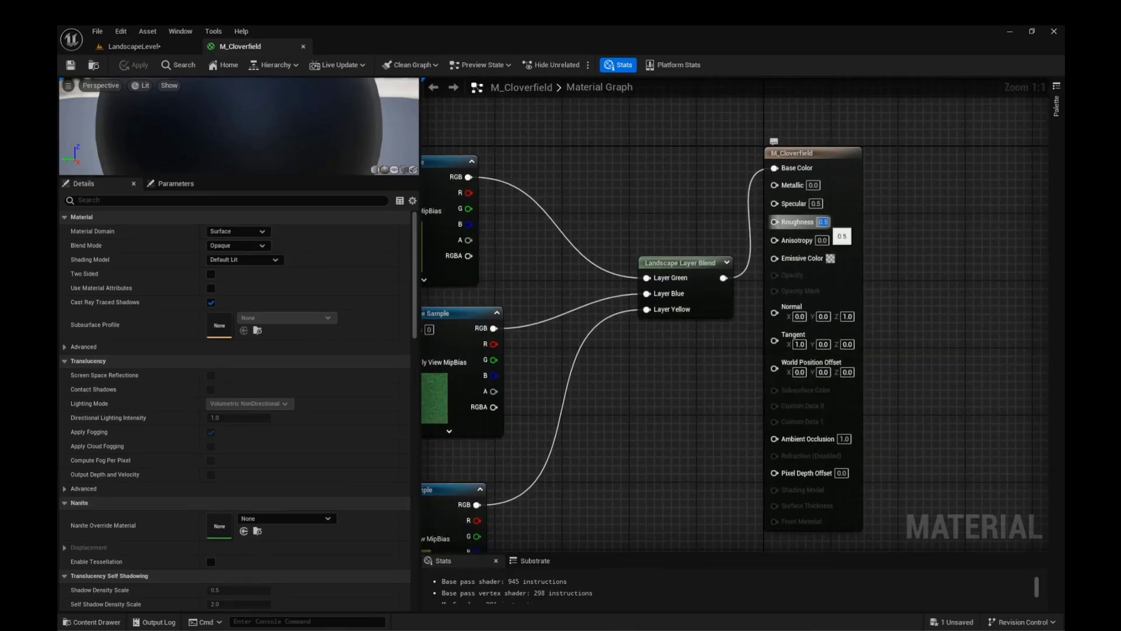
text(1)
key(Return)
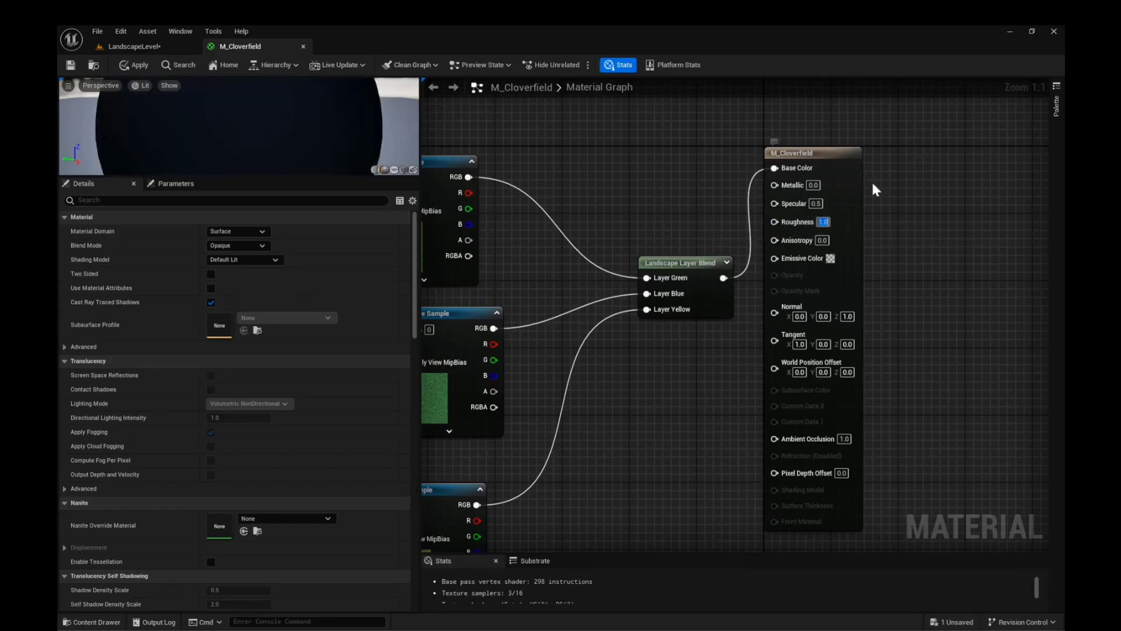
click(71, 65)
Assign M_Cloverfield as the Landscape Material of the Landscape actor in LandscapeLevel
click(120, 46)
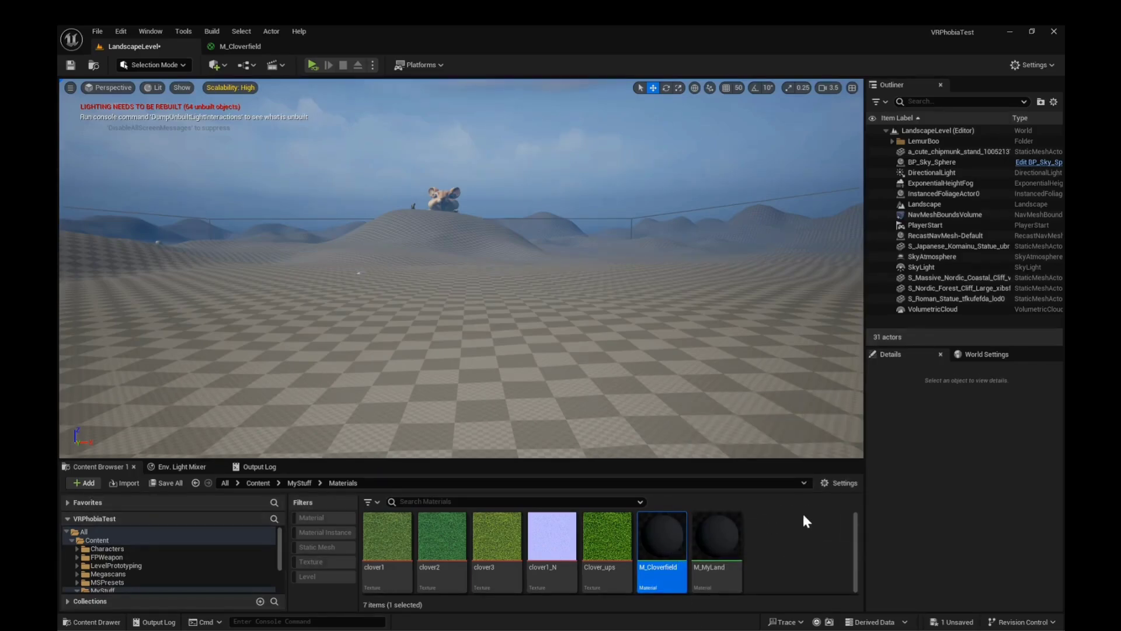
click(934, 205)
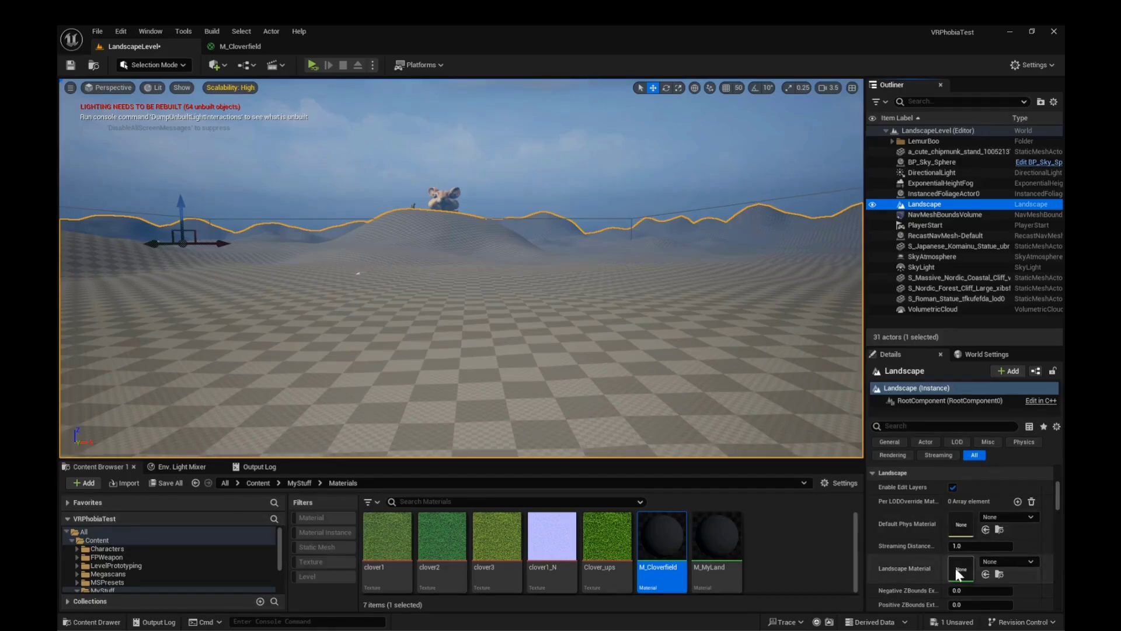
drag(676, 549, 966, 574)
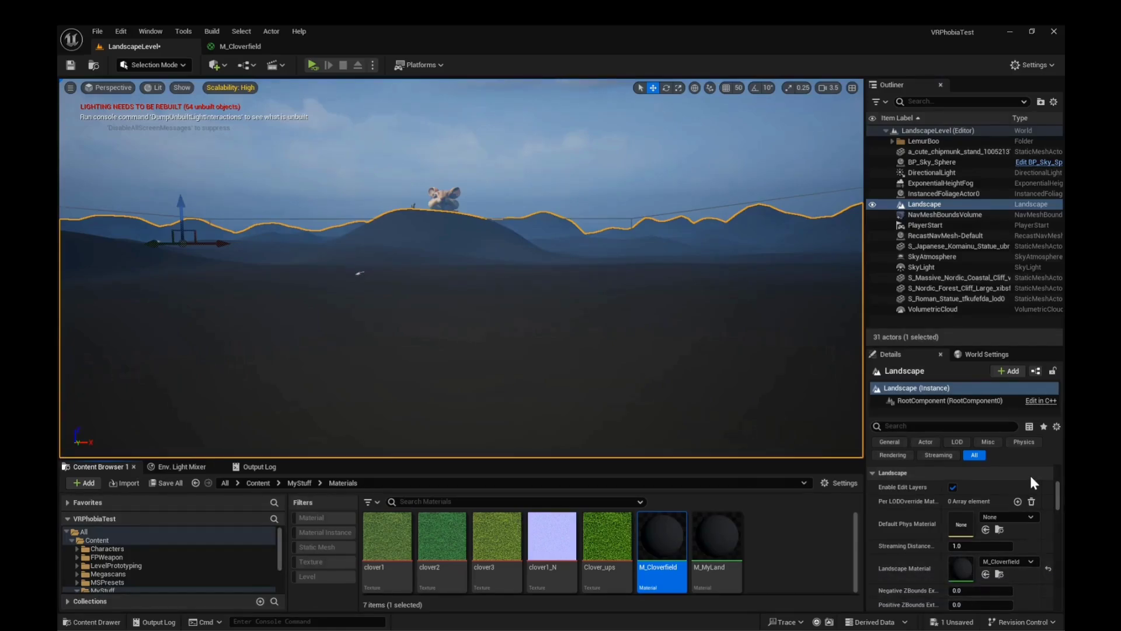
mouse_move(584, 343)
right_down()
mouse_move(531, 391)
mouse_move(534, 344)
mouse_move(420, 379)
mouse_move(583, 342)
right_up()
mouse_move(480, 569)
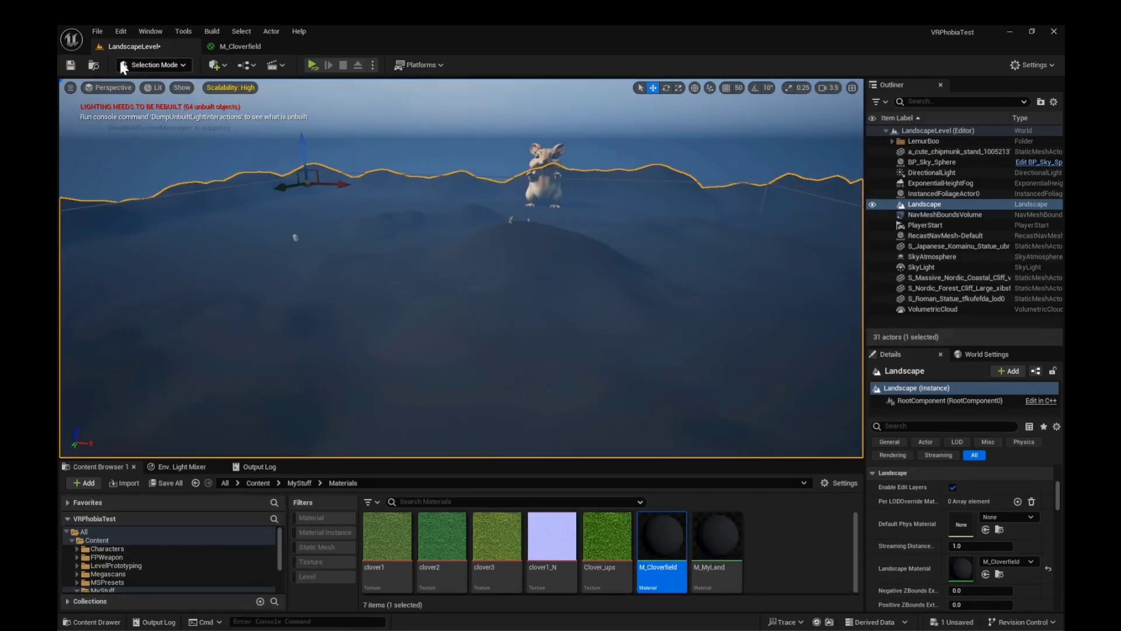
Switch to Landscape mode and delete the old target layer 1 from the paint layers
click(134, 64)
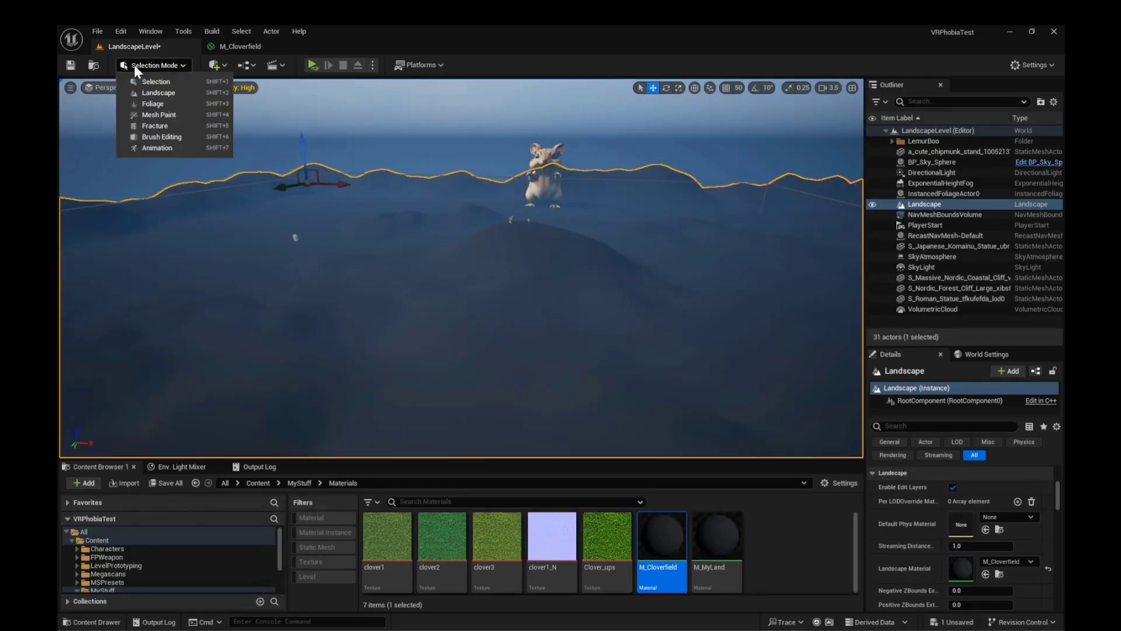
click(156, 96)
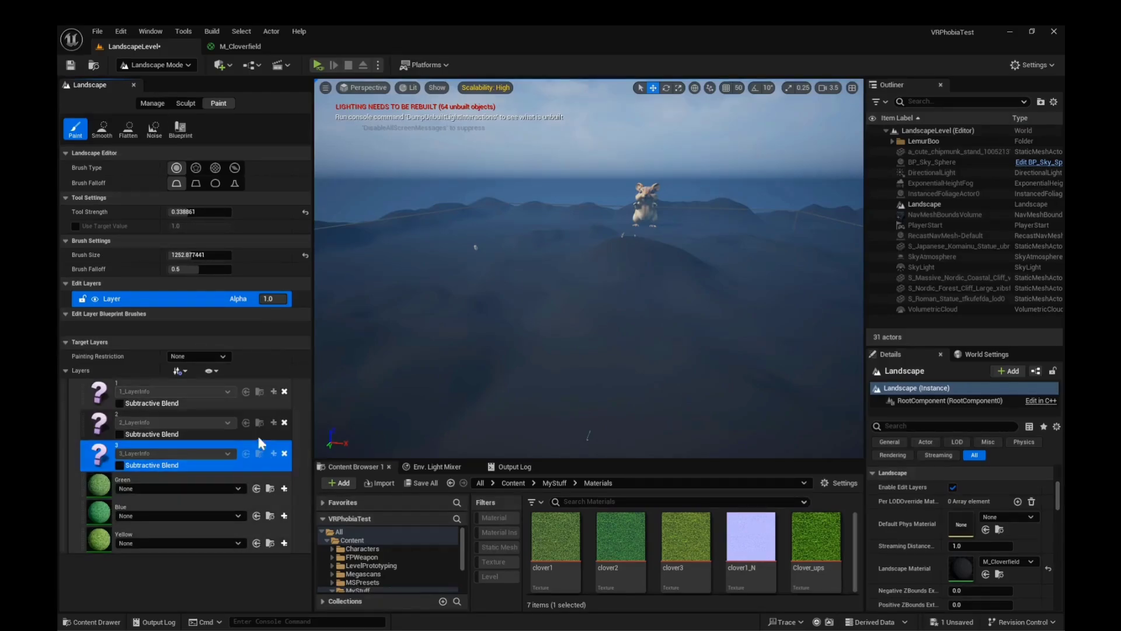
click(284, 392)
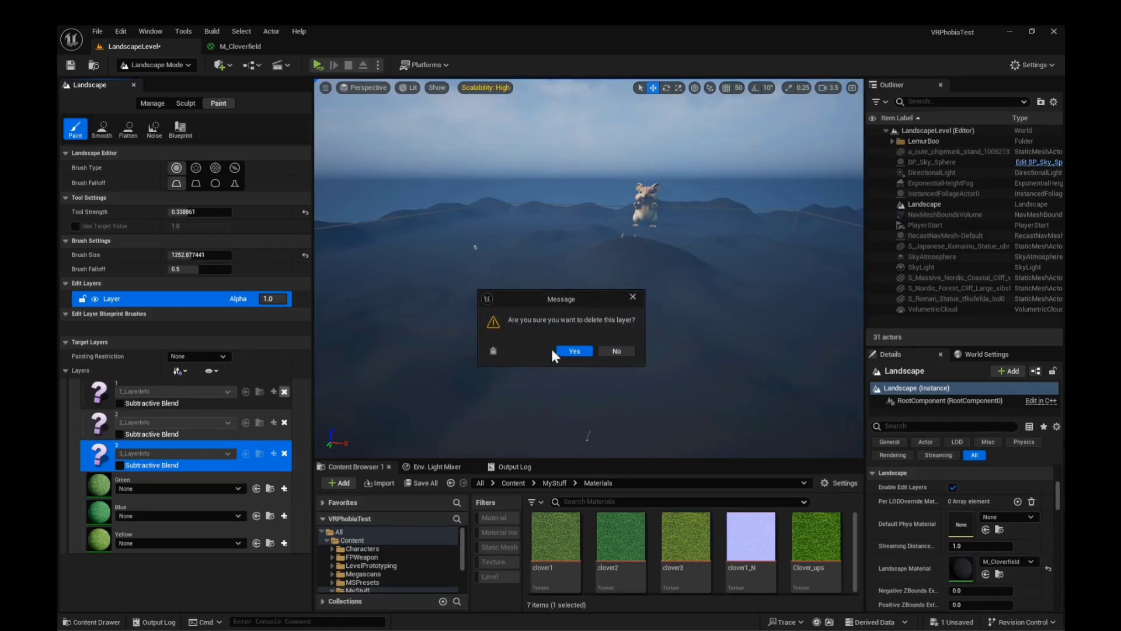
click(573, 350)
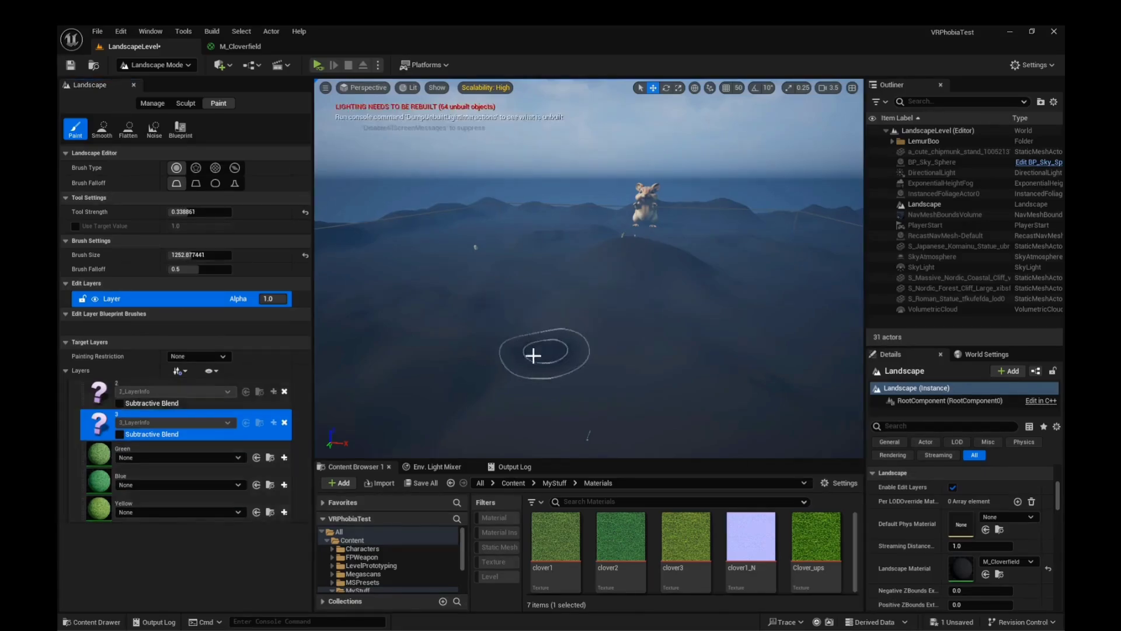
Delete the old target layers 2 and 3 from the landscape paint layers
click(284, 392)
click(575, 350)
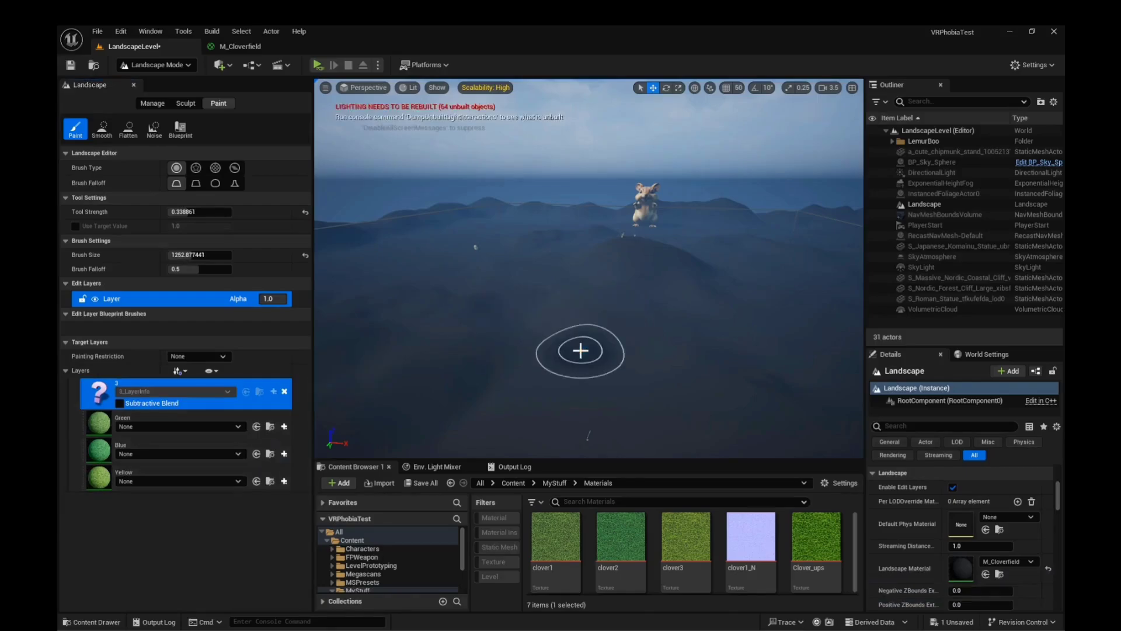
click(284, 391)
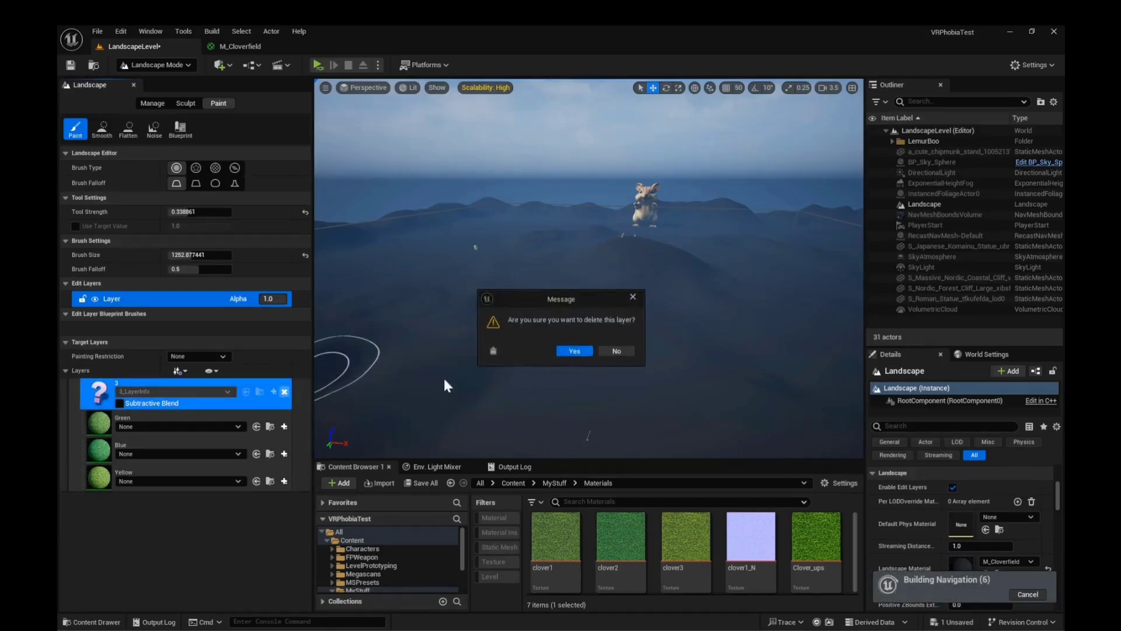
click(590, 352)
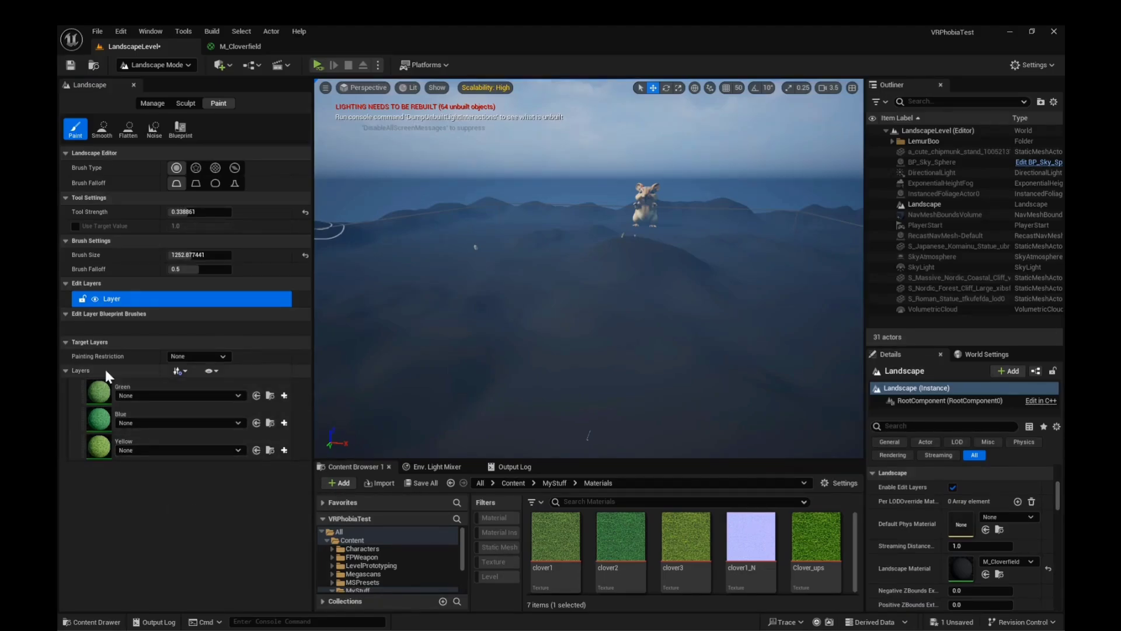
Try to paint the Green target layer onto the terrain in the foreground
click(103, 388)
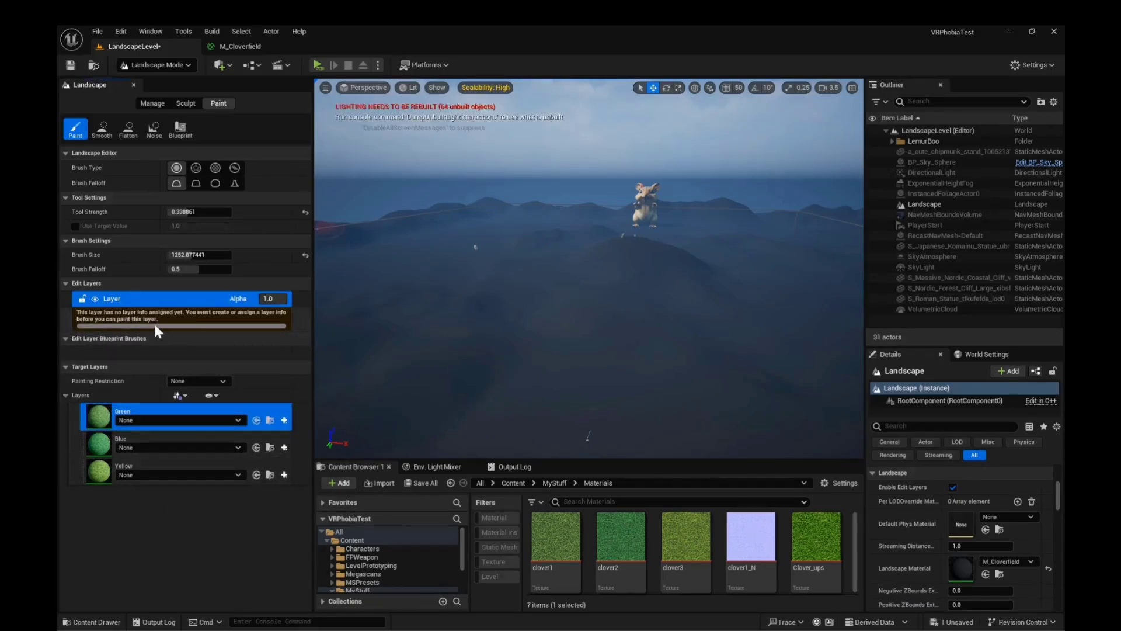
click(620, 388)
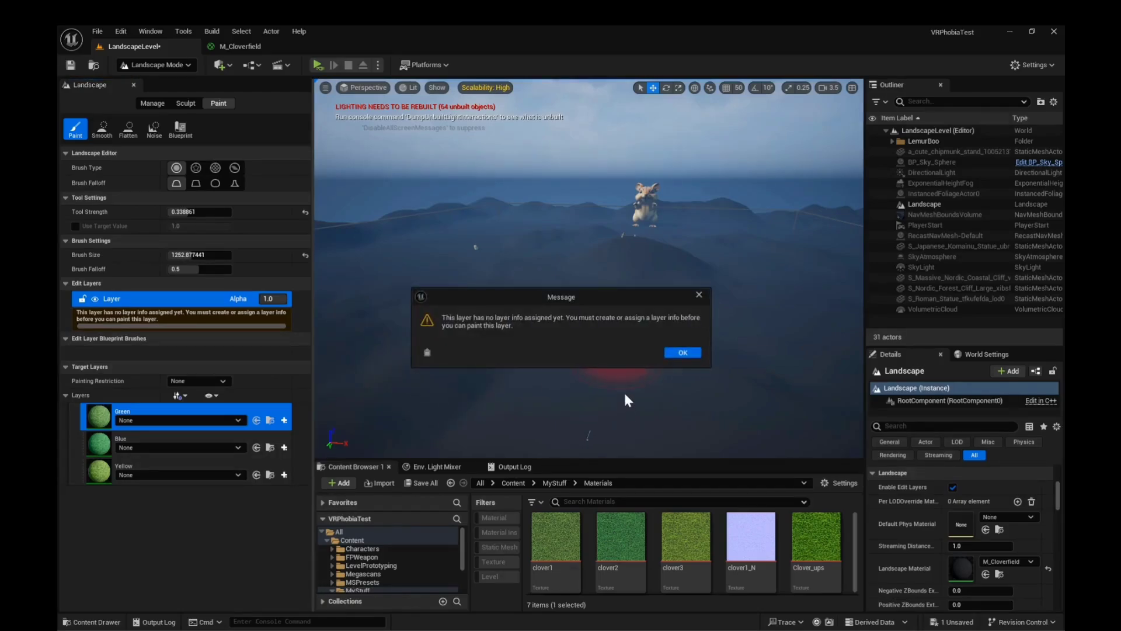
click(683, 353)
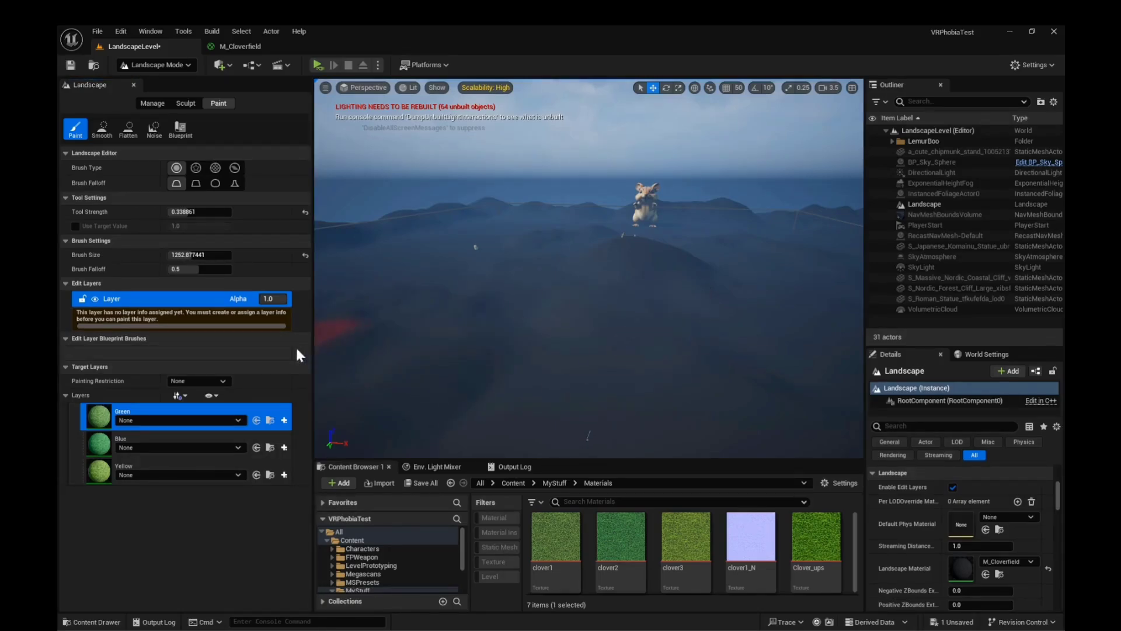
Create weight-blended (normal) layer info objects for the Green, Blue and Yellow target layers, saving them under their default names in LandscapeLevel_sharedassets
click(285, 425)
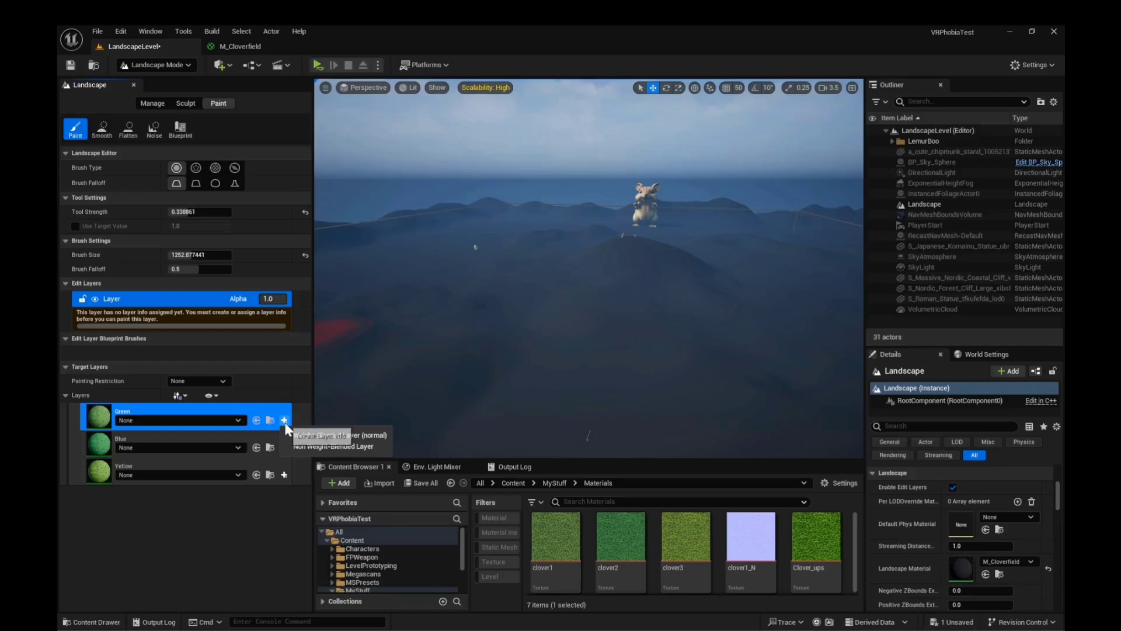
click(380, 436)
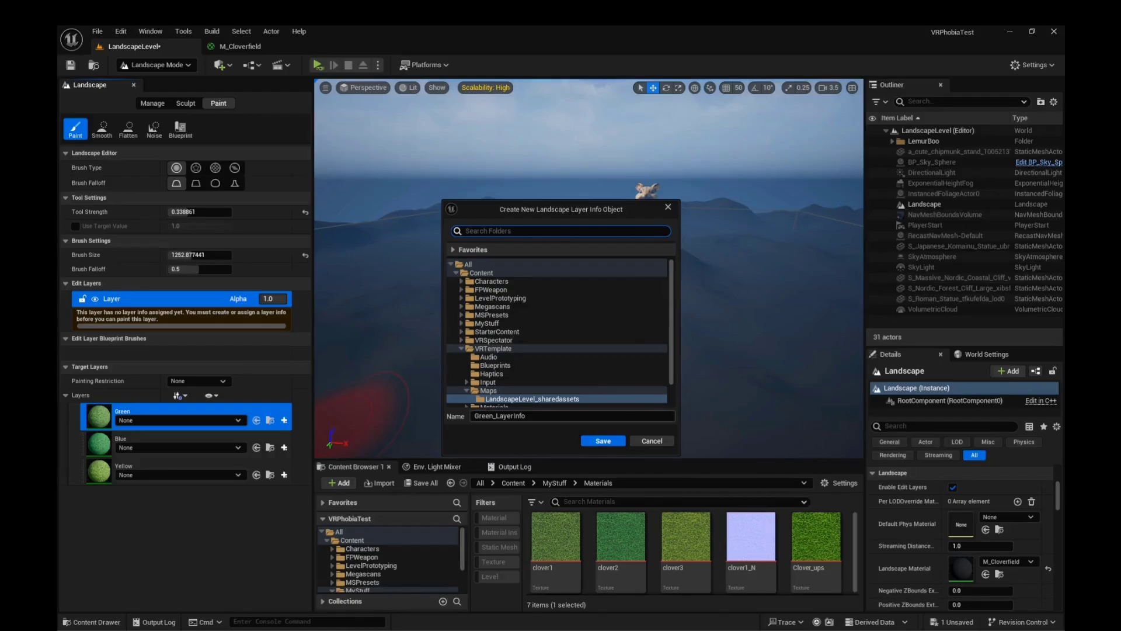
click(604, 442)
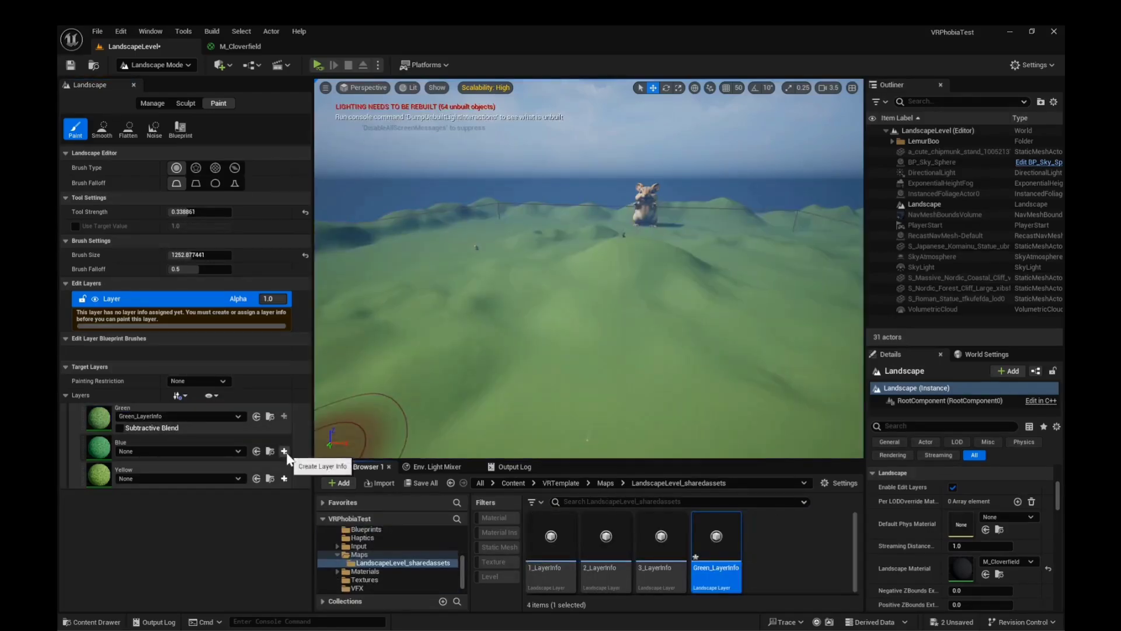
click(285, 452)
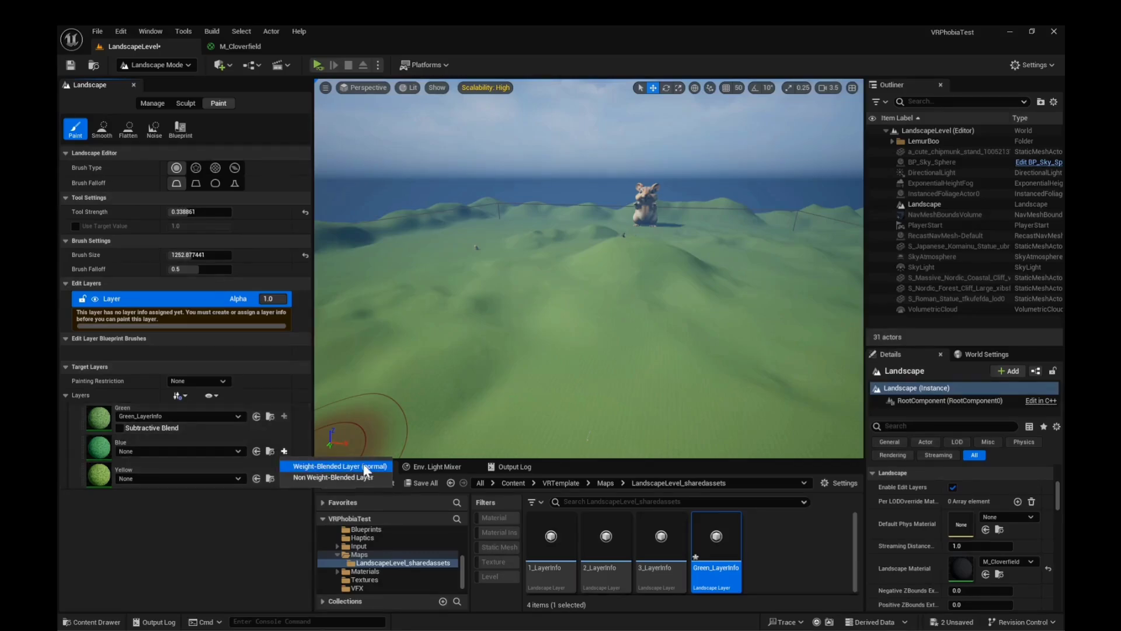
click(365, 467)
click(603, 441)
click(284, 478)
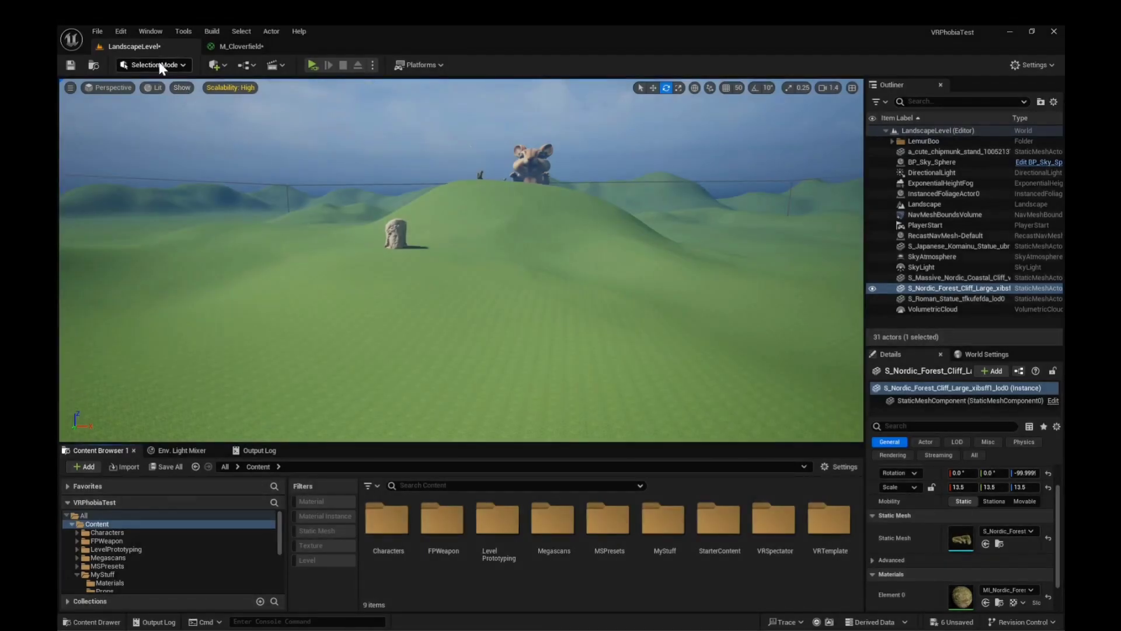
Switch from Selection mode back to the Landscape mode paint tools for the clover terrain
click(161, 65)
click(166, 91)
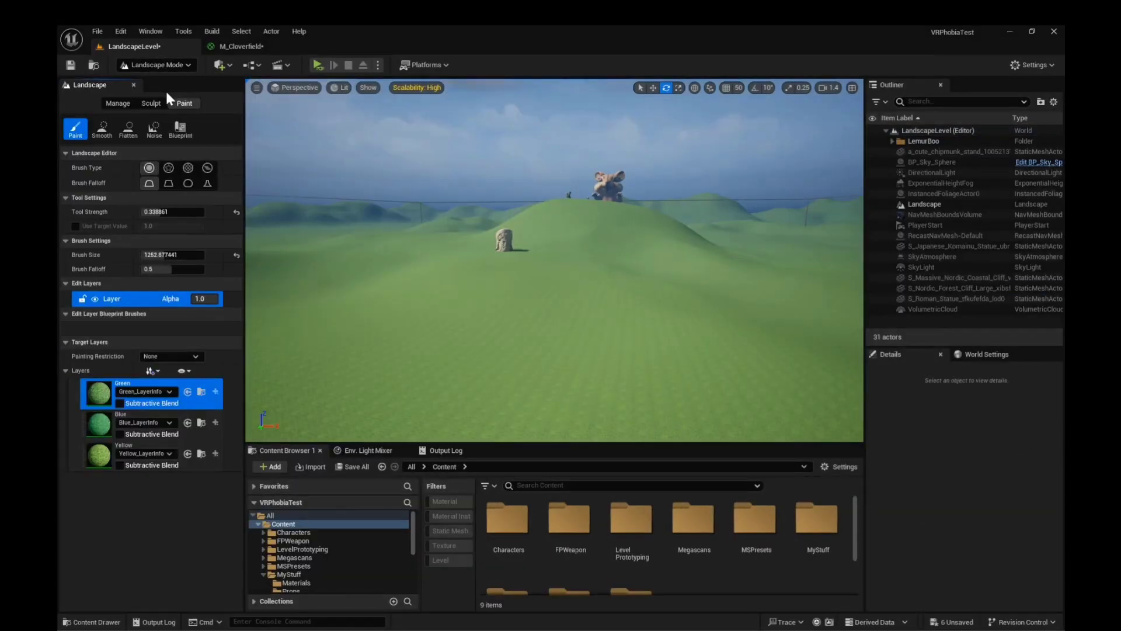
mouse_move(608, 270)
right_down()
mouse_move(608, 295)
mouse_move(587, 301)
mouse_move(608, 278)
right_up()
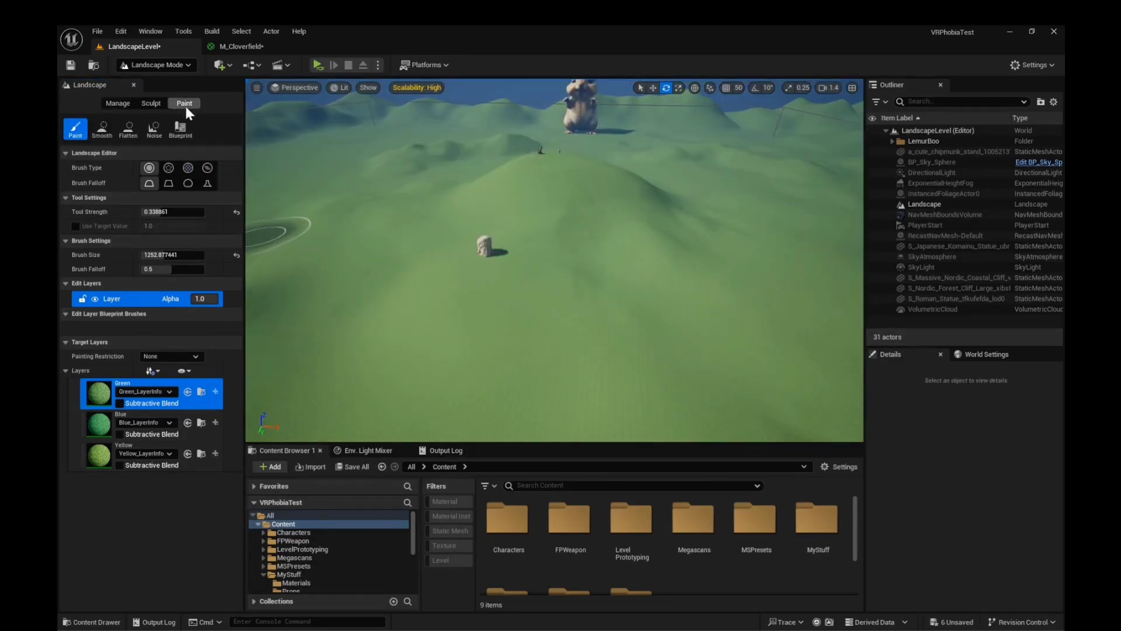
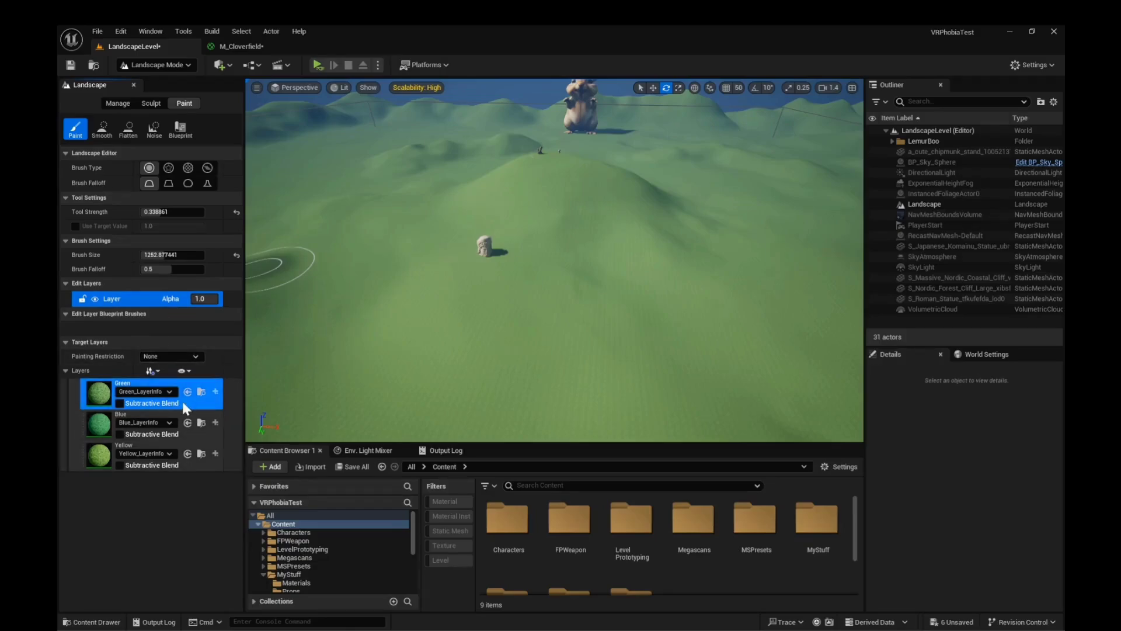
Paint patches of the Blue target layer onto the hill and the ground on both sides of the stone head
click(99, 425)
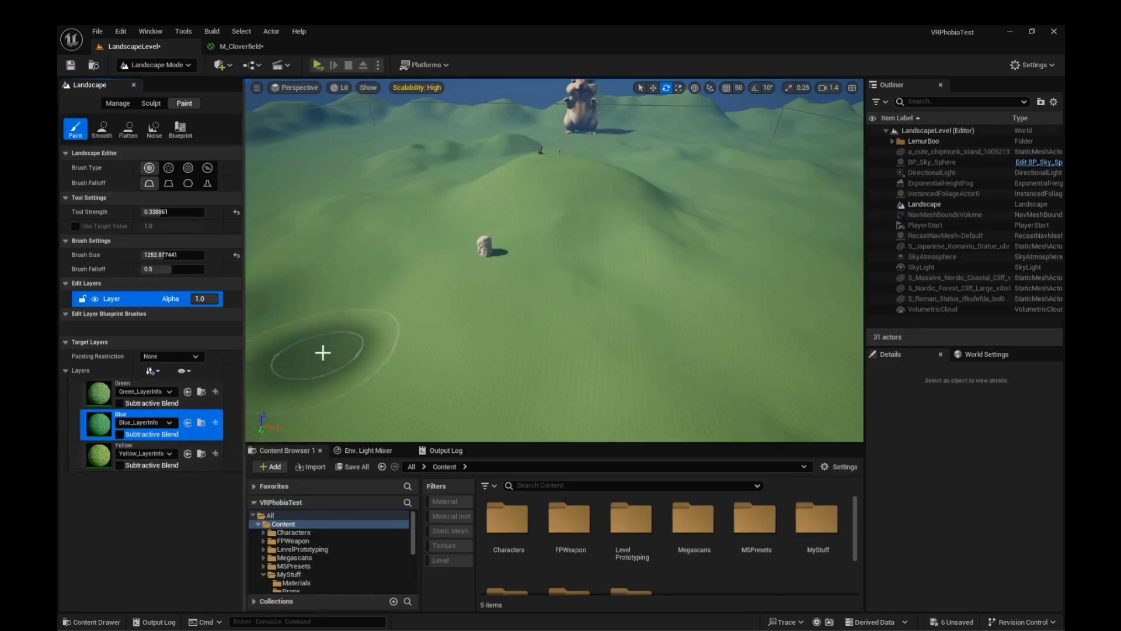
click(592, 277)
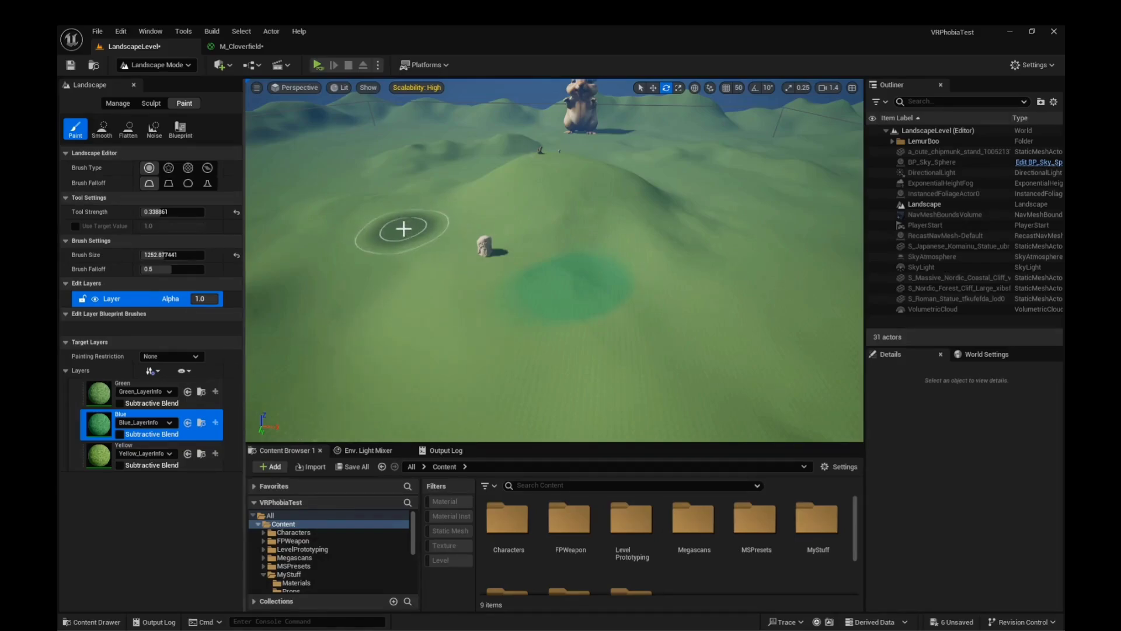
mouse_move(400, 232)
mouse_down()
mouse_move(388, 290)
mouse_move(408, 306)
mouse_up()
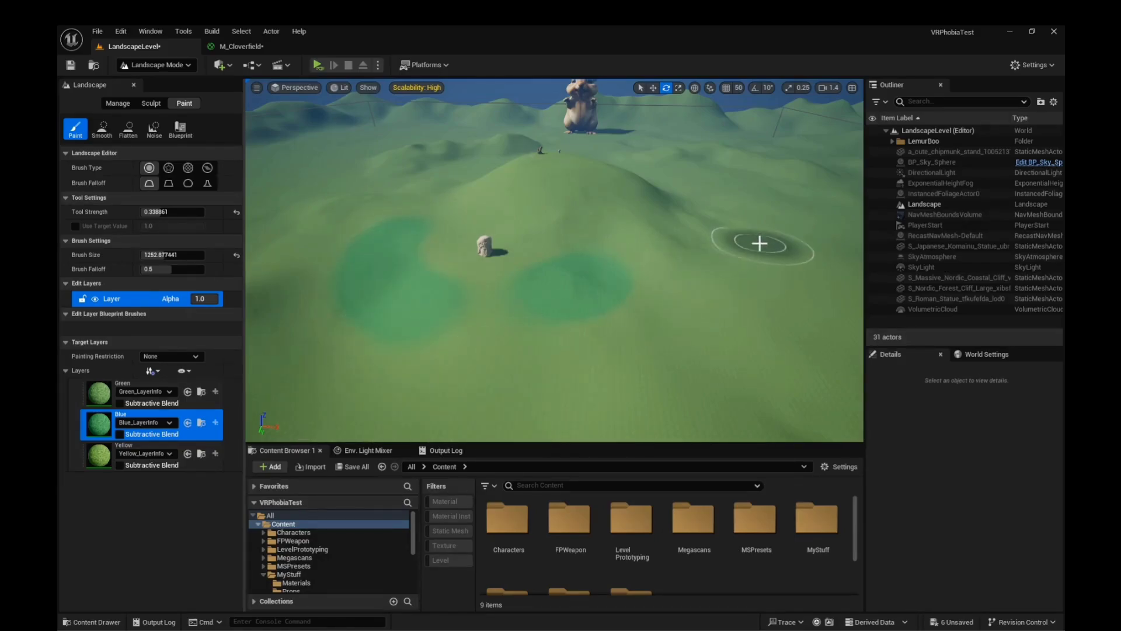
click(753, 257)
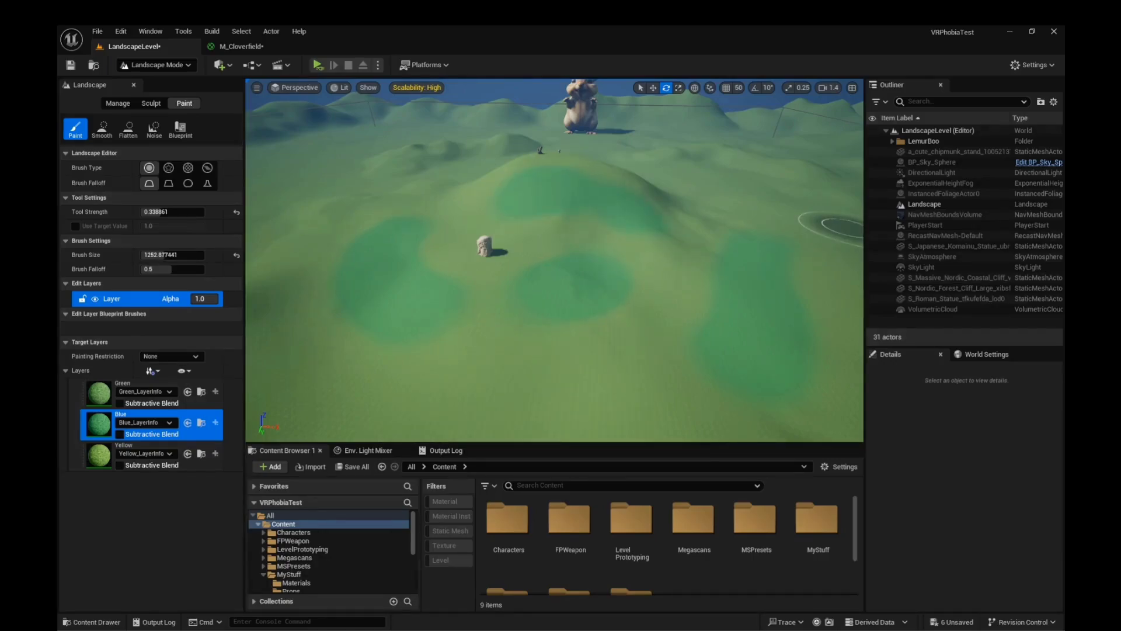
Smooth the edges of the painted Blue patches around the hill with a circular brush
click(107, 131)
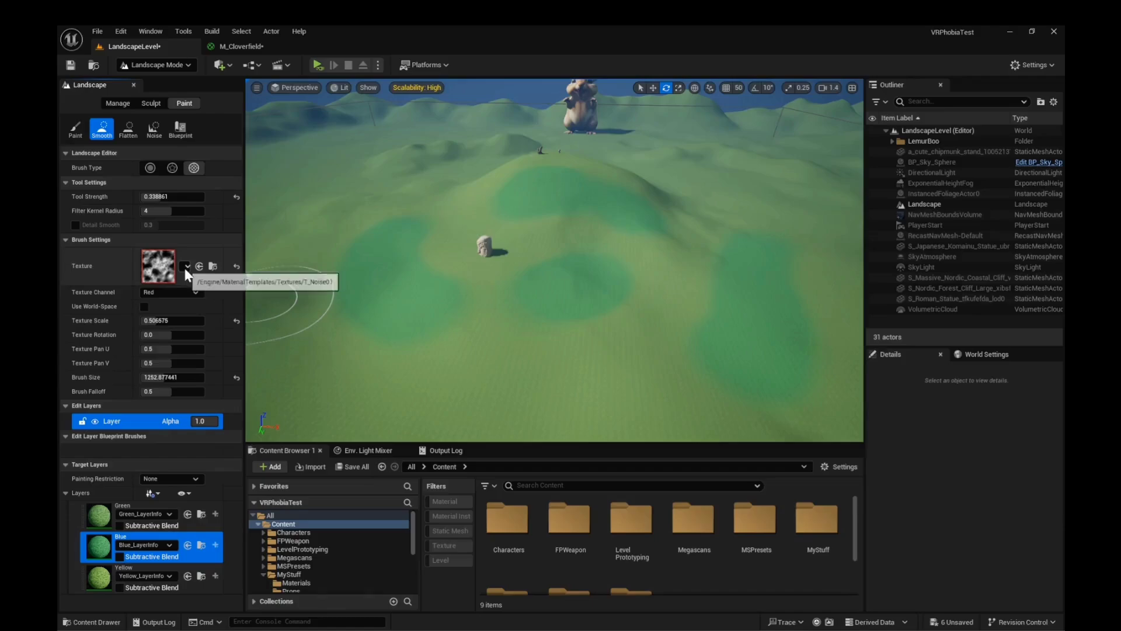
click(149, 168)
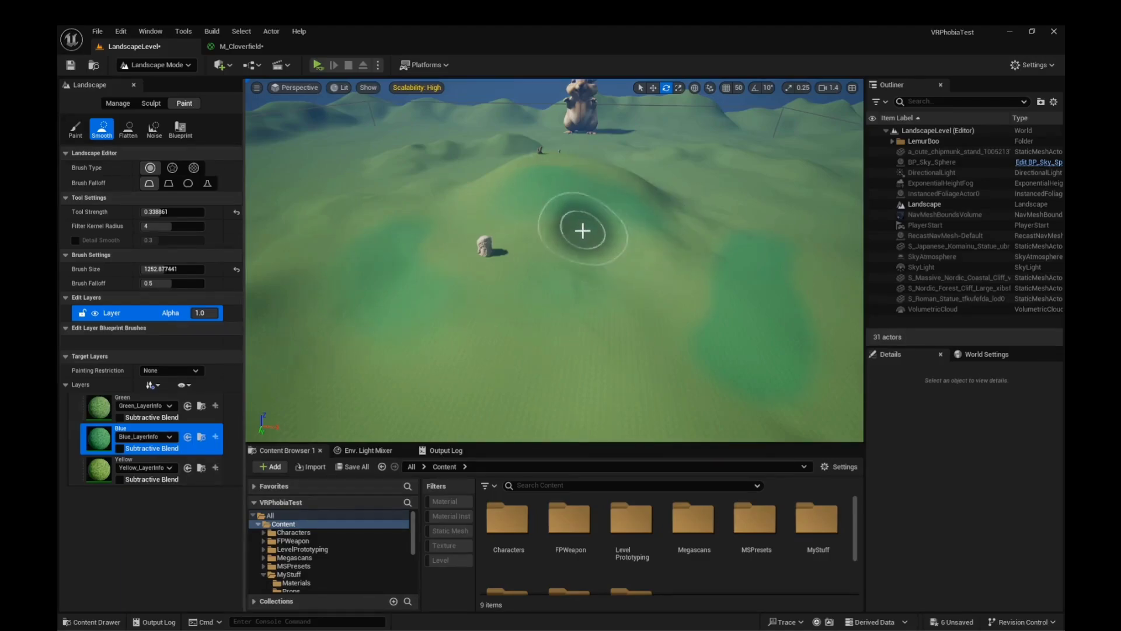
mouse_move(706, 283)
mouse_down()
mouse_move(693, 275)
mouse_move(733, 268)
mouse_move(773, 237)
mouse_move(796, 370)
mouse_move(764, 375)
mouse_move(585, 318)
mouse_move(599, 212)
mouse_up()
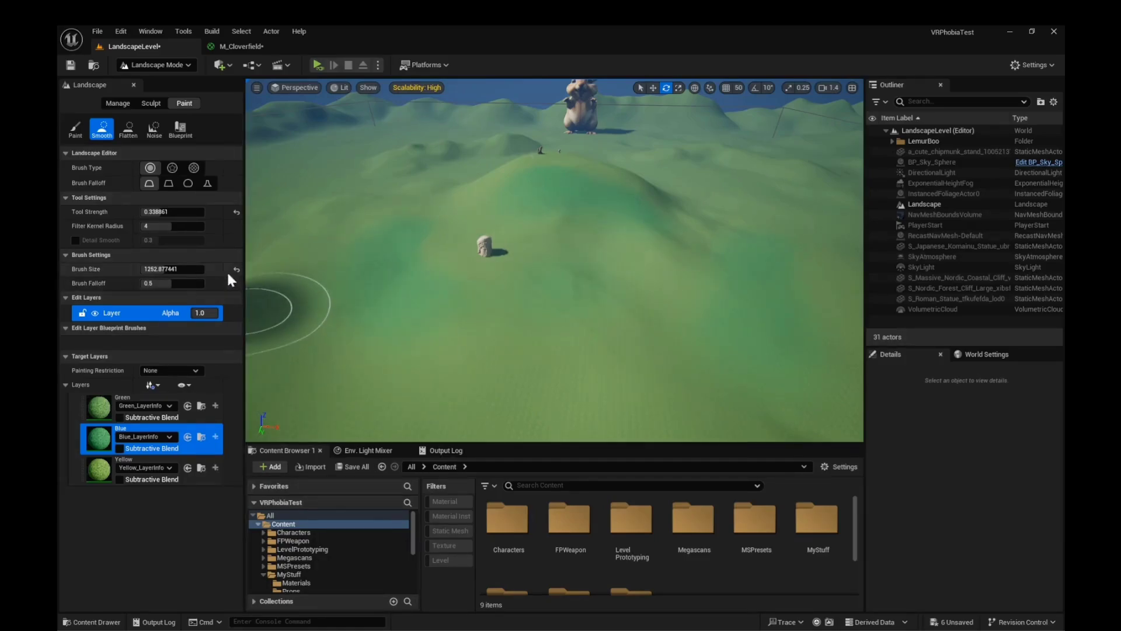
Paint patches of the Yellow target layer between the Blue areas around the hill, using a tool strength of 0.257261
click(100, 476)
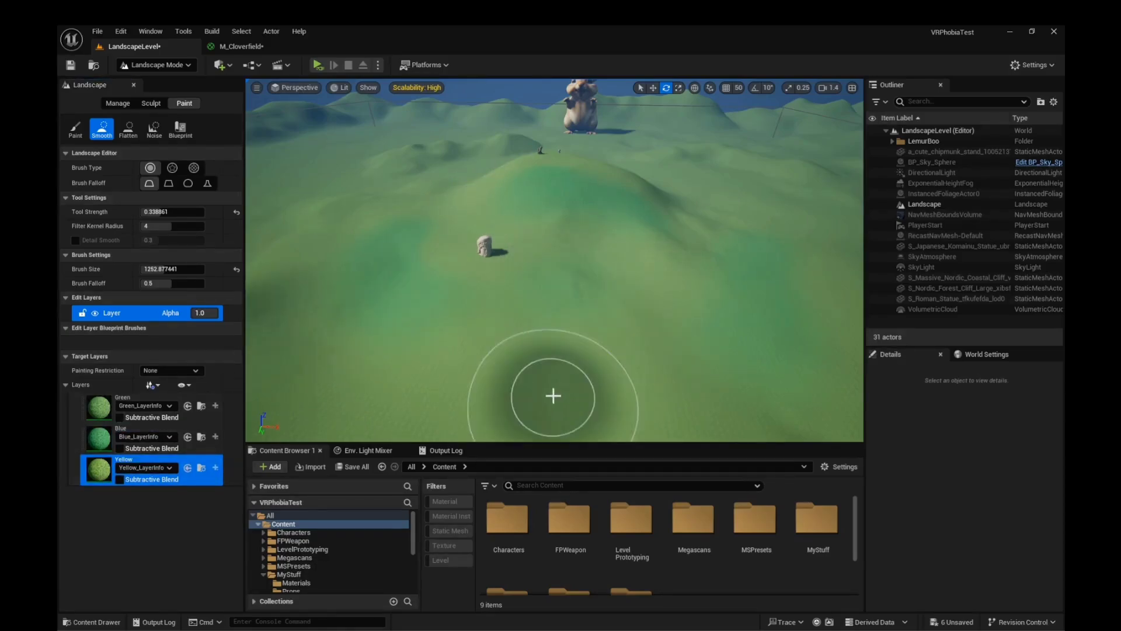
click(75, 129)
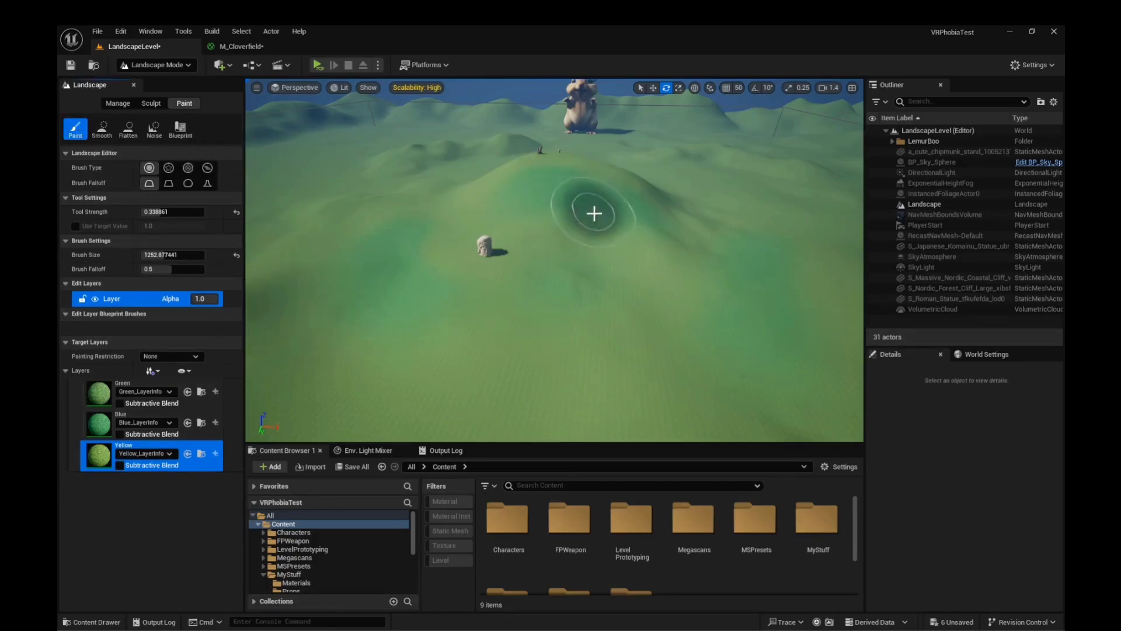
mouse_move(633, 291)
mouse_down()
mouse_move(590, 350)
mouse_move(748, 247)
mouse_up()
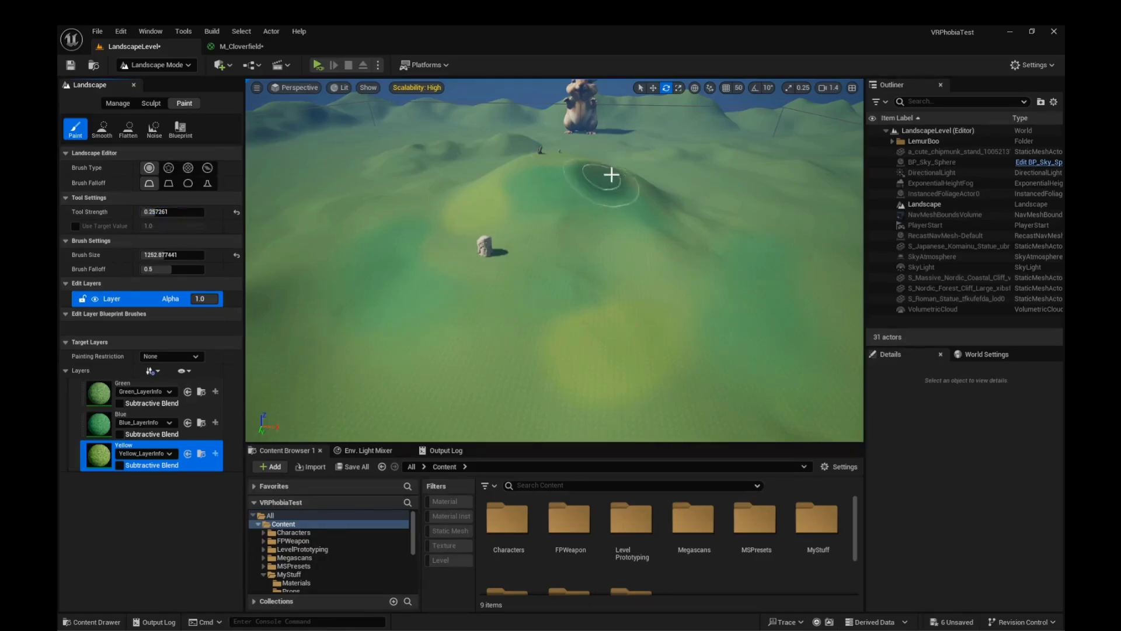
mouse_move(620, 174)
mouse_down()
mouse_move(646, 210)
mouse_move(631, 229)
mouse_up()
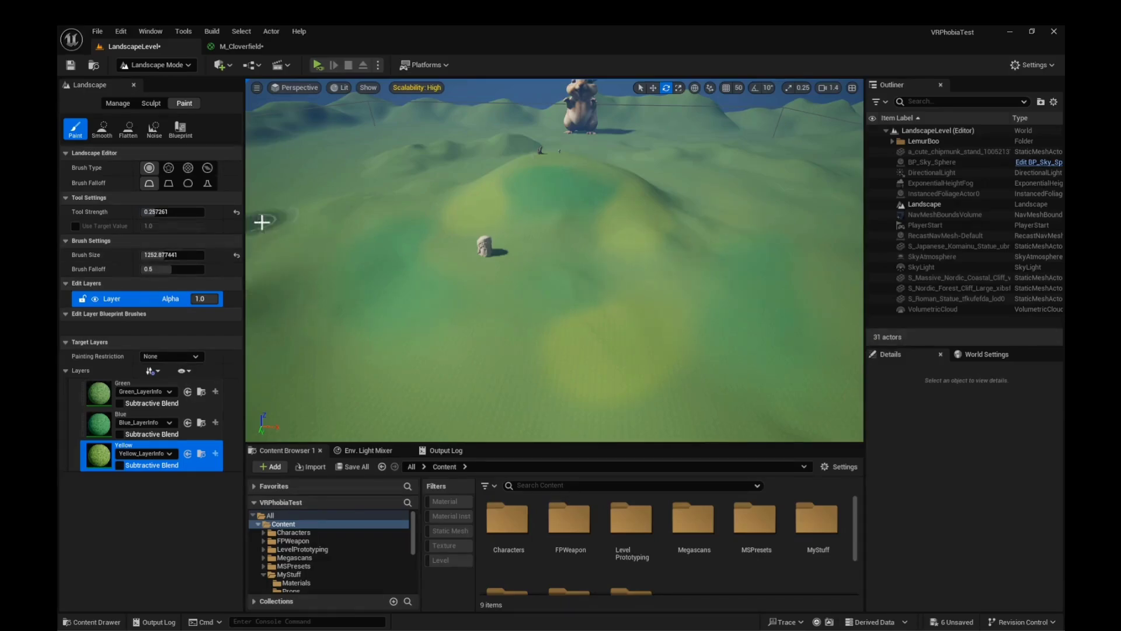
mouse_move(456, 308)
right_down()
mouse_move(456, 335)
mouse_move(484, 377)
mouse_move(473, 275)
right_up()
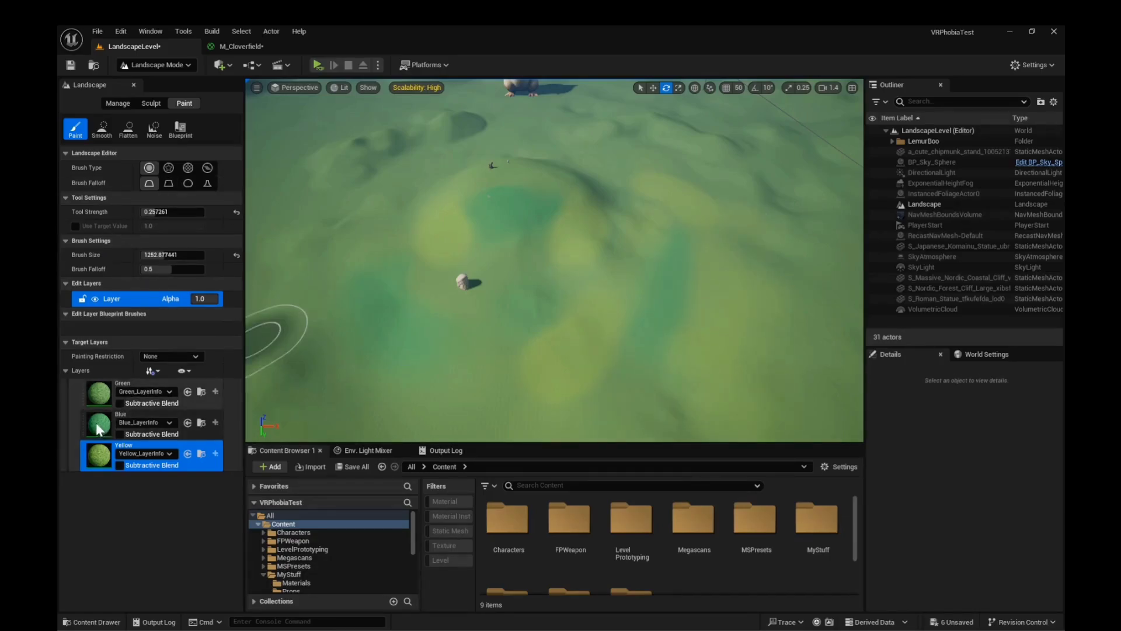
Paint the Green layer over the Blue and Yellow patches at tool strength 0.192461, setting the brush falloff to 0.8344
click(95, 396)
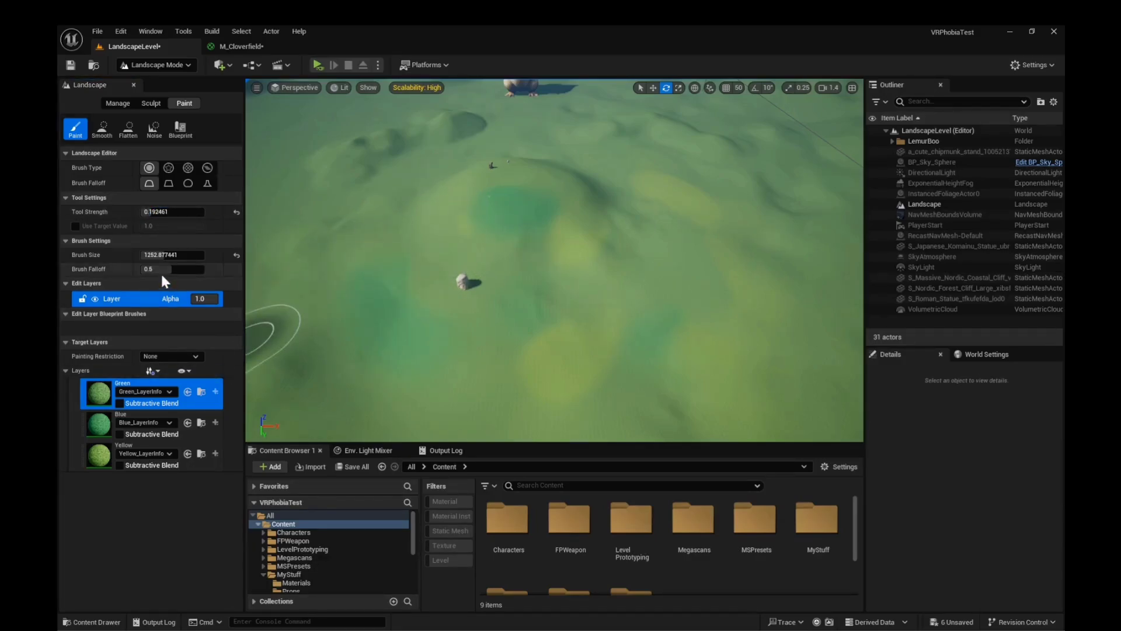
drag(160, 269, 165, 269)
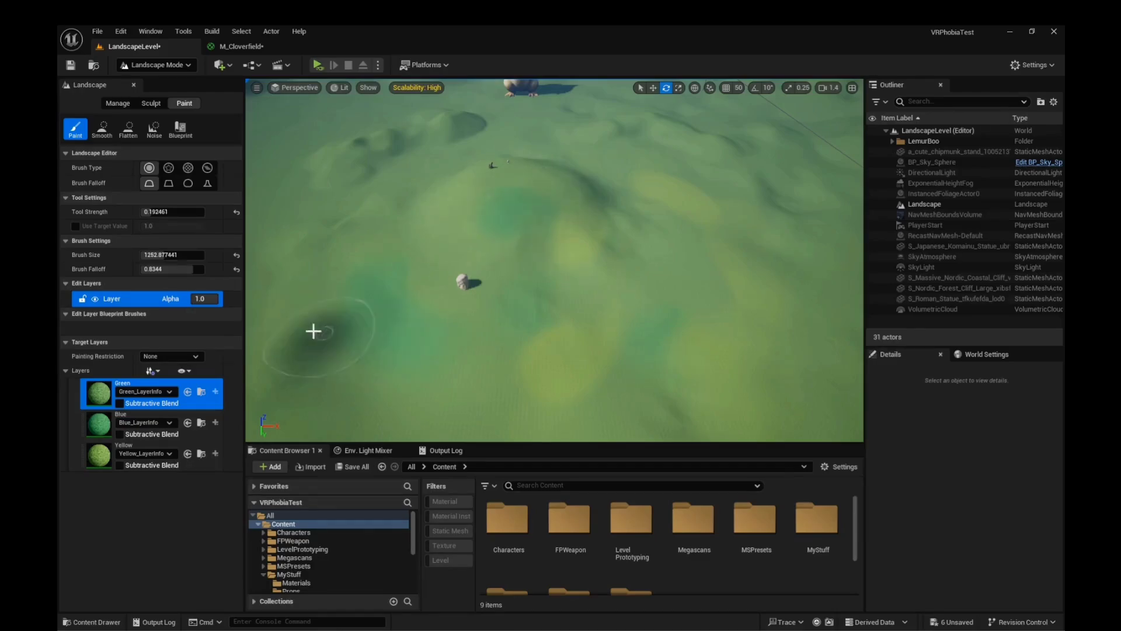
Smooth the Yellow, Blue and Green layers where they meet around the hill, raising the tool strength to 0.360461
click(103, 129)
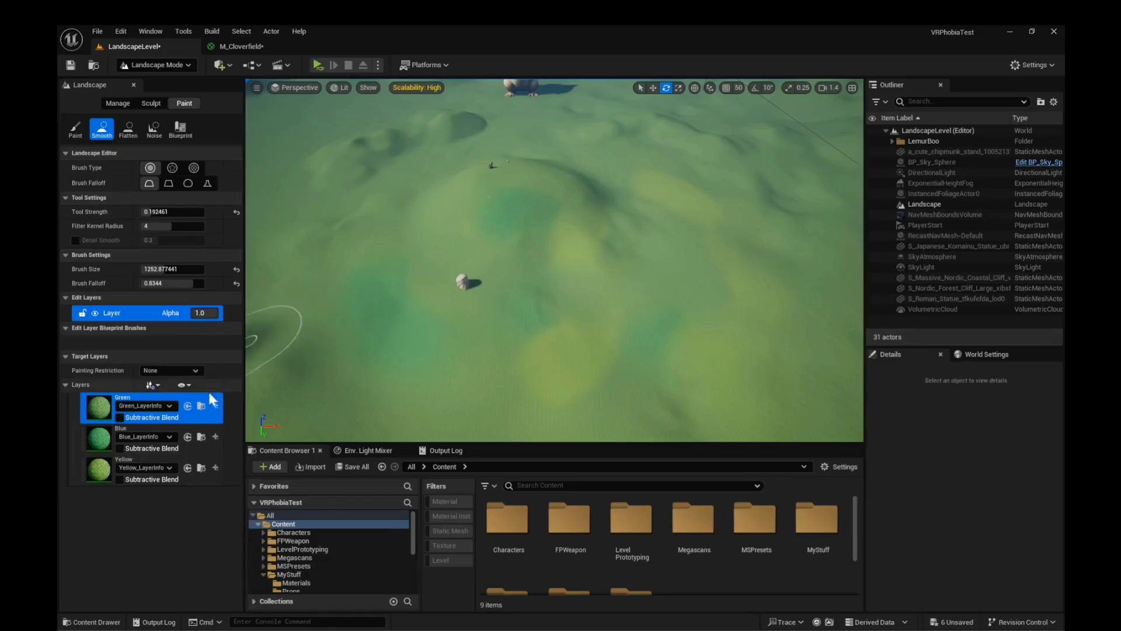
click(106, 472)
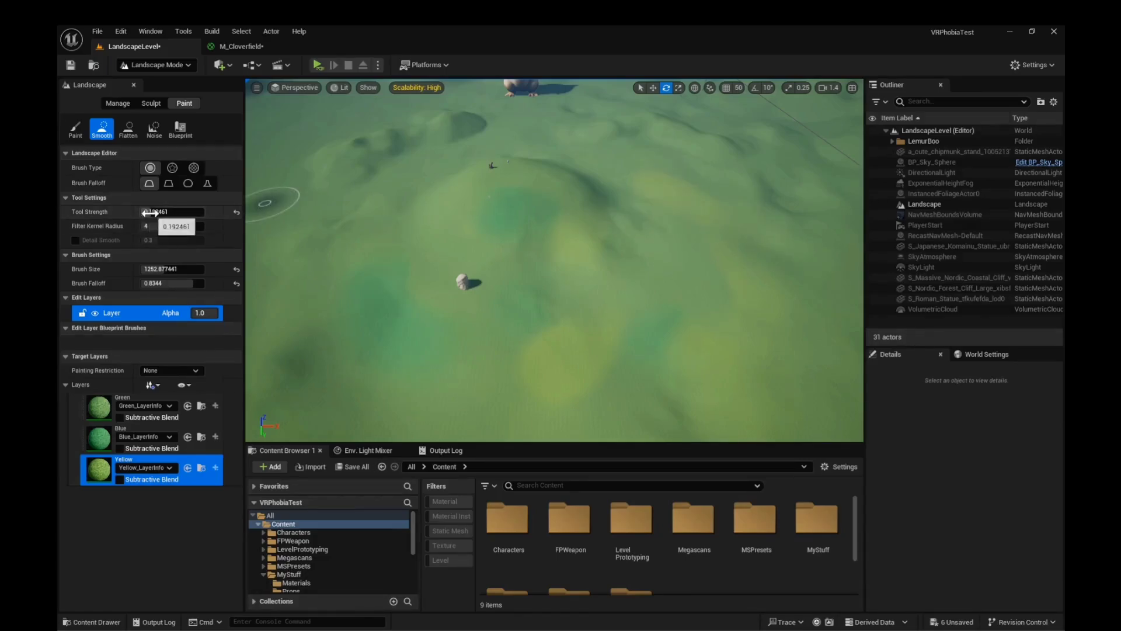
drag(601, 212, 614, 222)
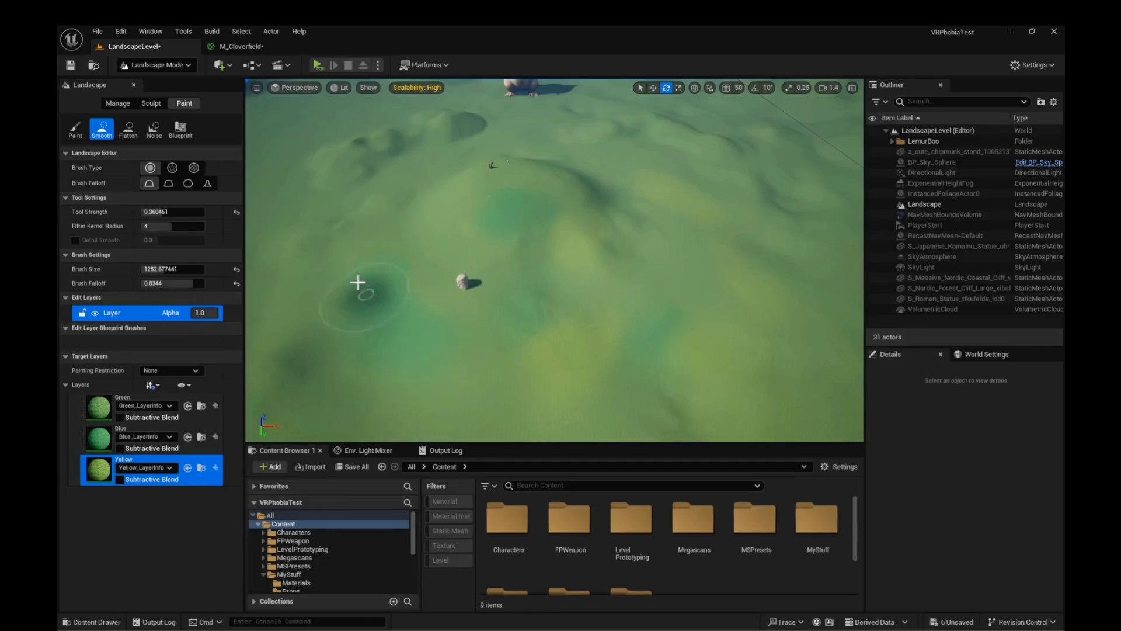
click(99, 442)
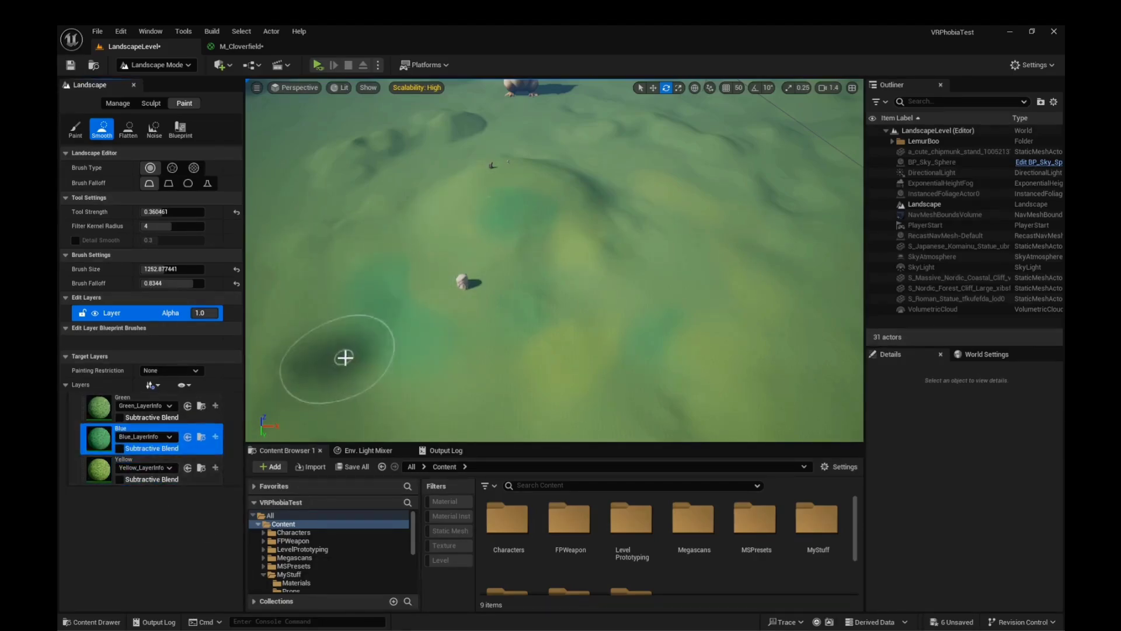
click(93, 403)
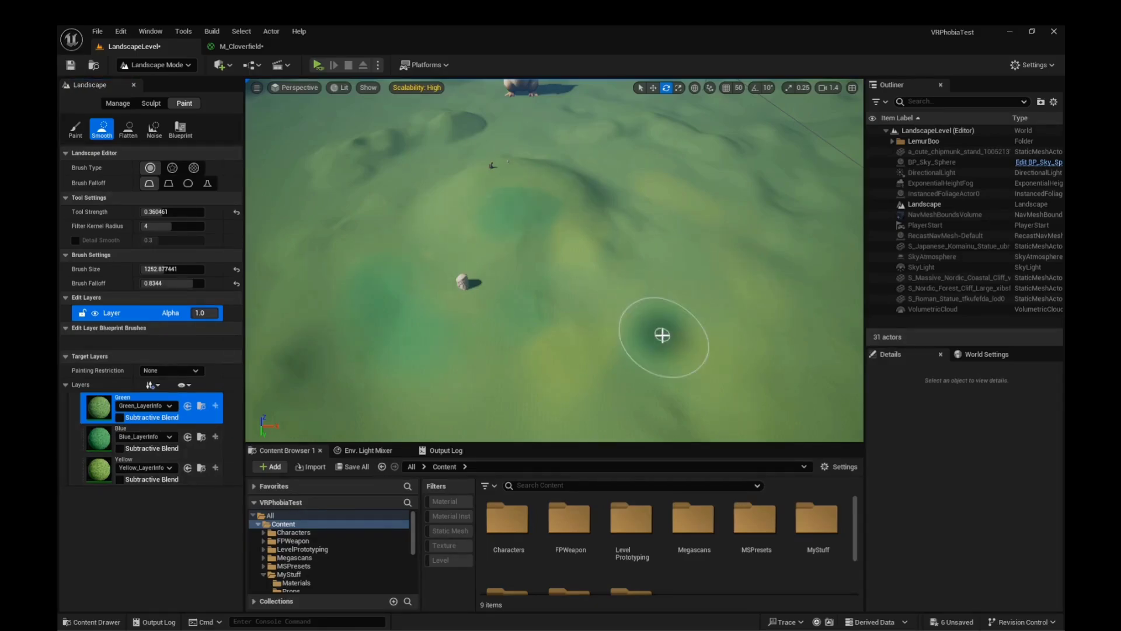
mouse_move(661, 335)
right_down()
mouse_move(684, 368)
mouse_move(771, 379)
mouse_move(689, 327)
mouse_move(619, 245)
mouse_move(549, 239)
right_up()
Smooth the Blue layer on the grassy slope near the stone head, working close to ground level
key(w)
right_drag(619, 307, 566, 307)
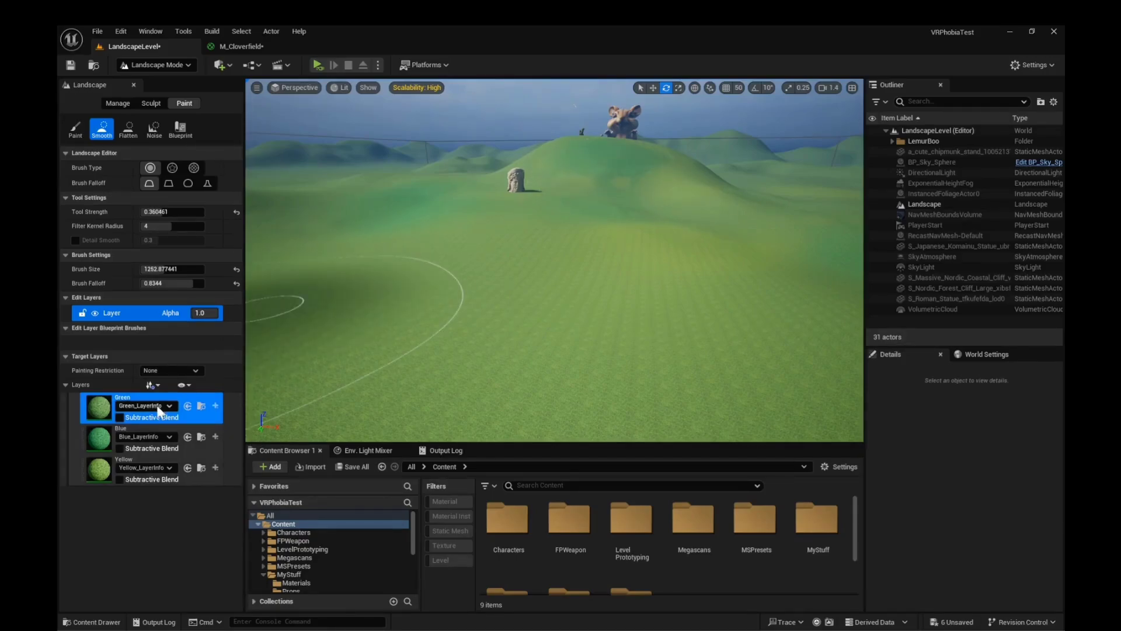
click(99, 439)
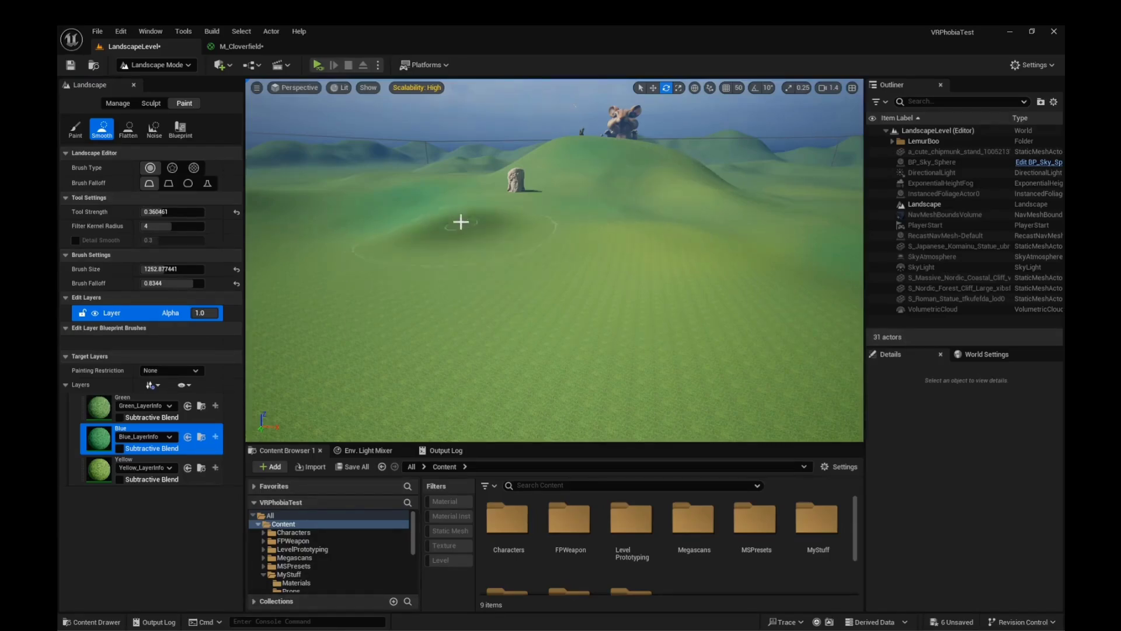
right_drag(674, 304, 776, 278)
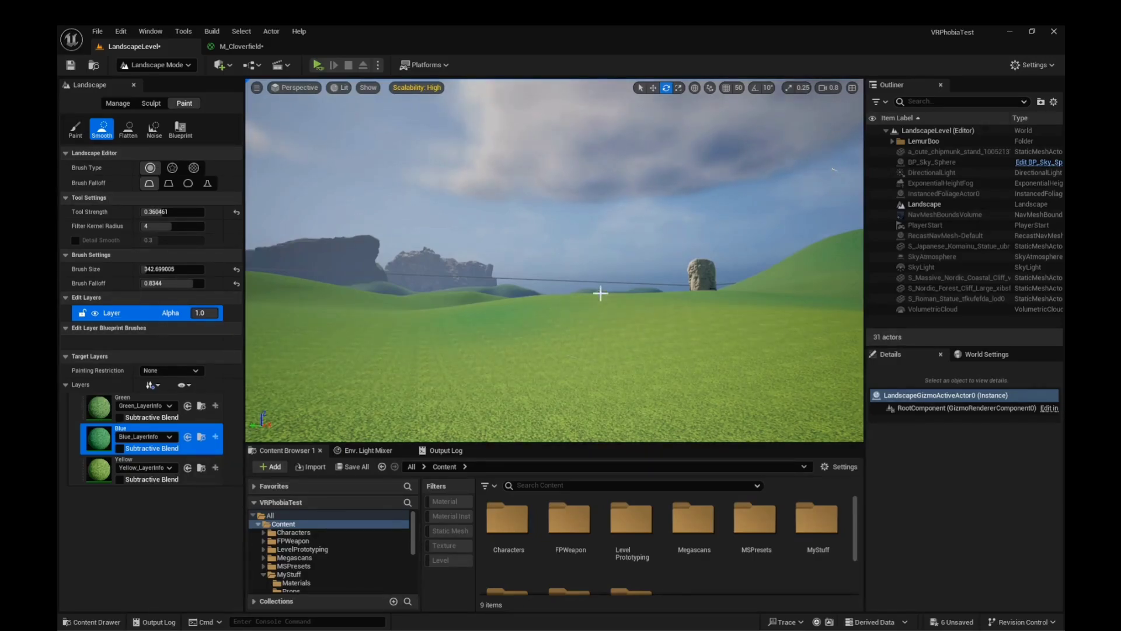
right_drag(601, 345, 724, 338)
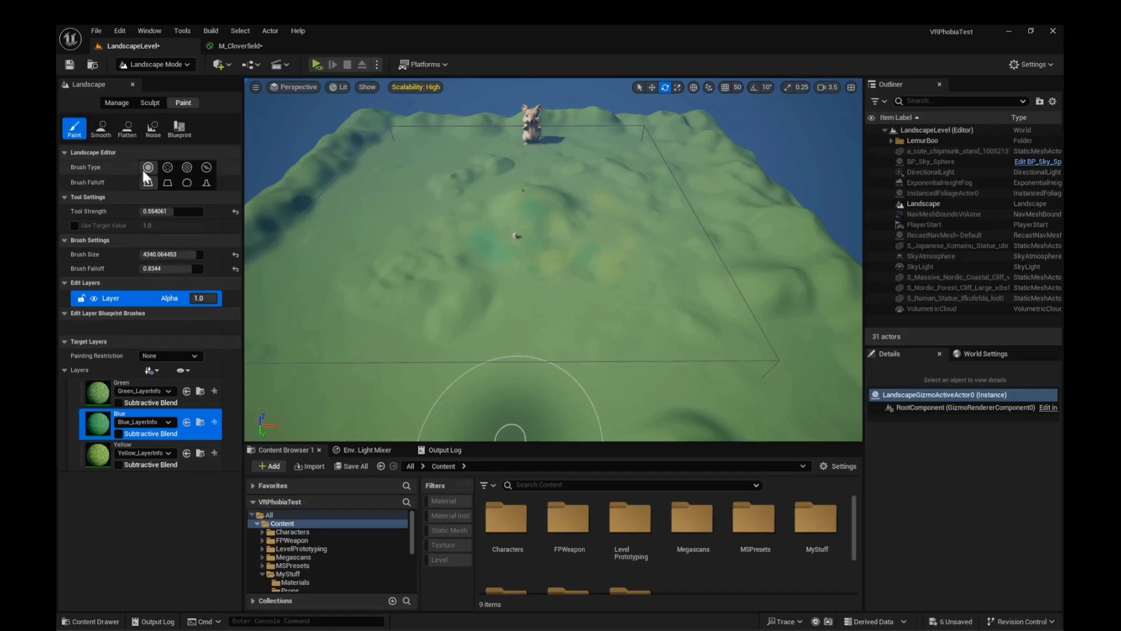
Switch the paint tool to a pattern brush that uses the T_Noise01 texture
click(187, 169)
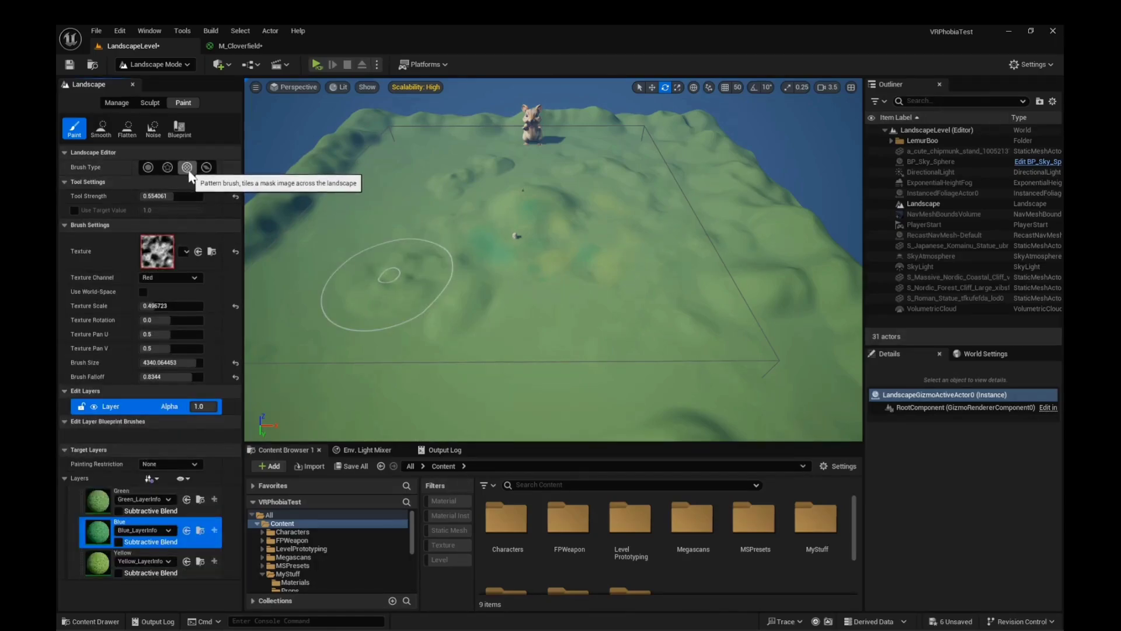
click(185, 252)
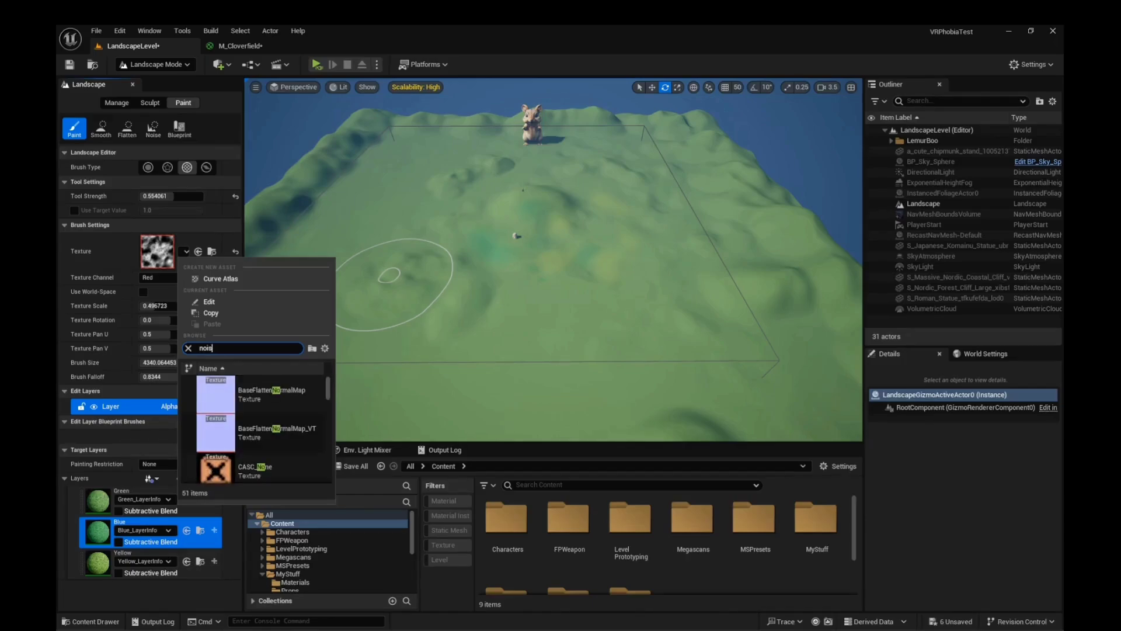
text(e)
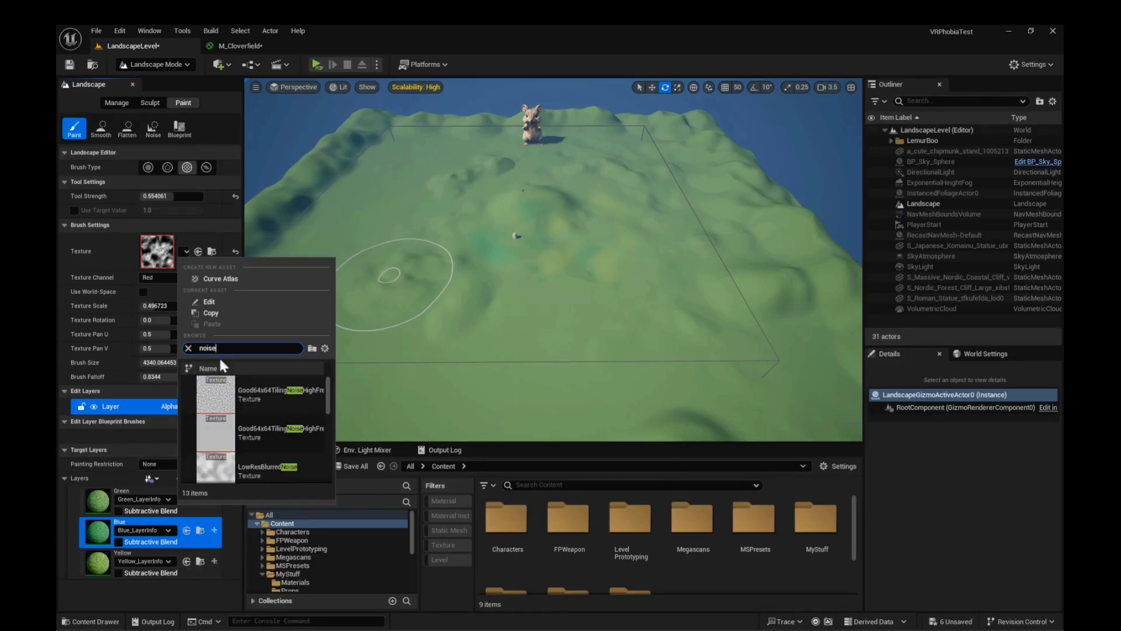
drag(327, 393, 331, 440)
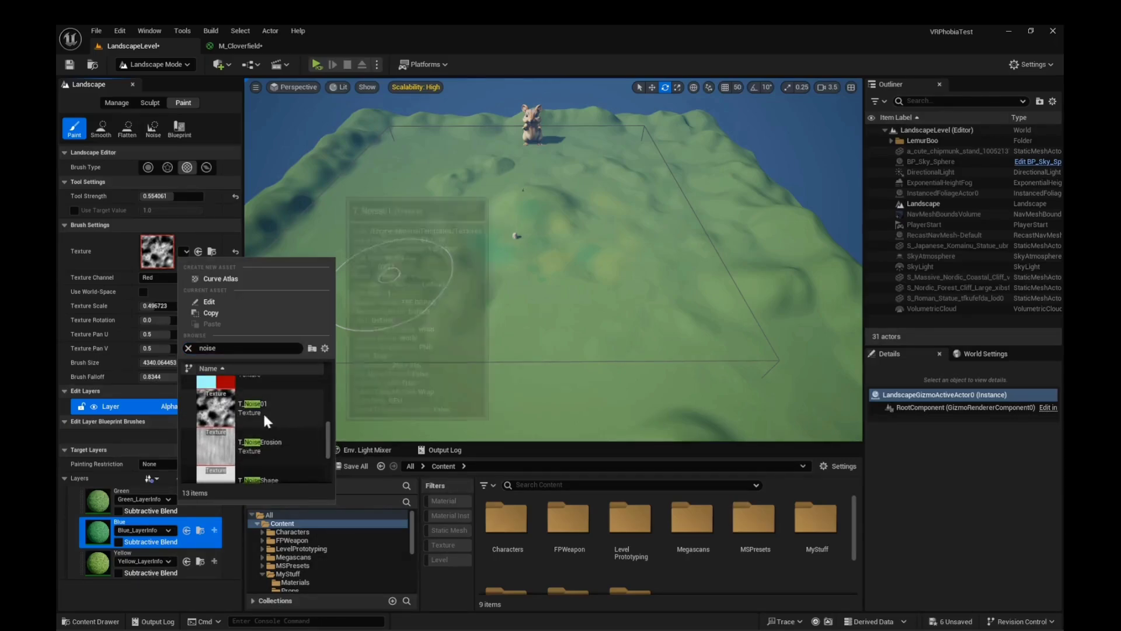
click(215, 418)
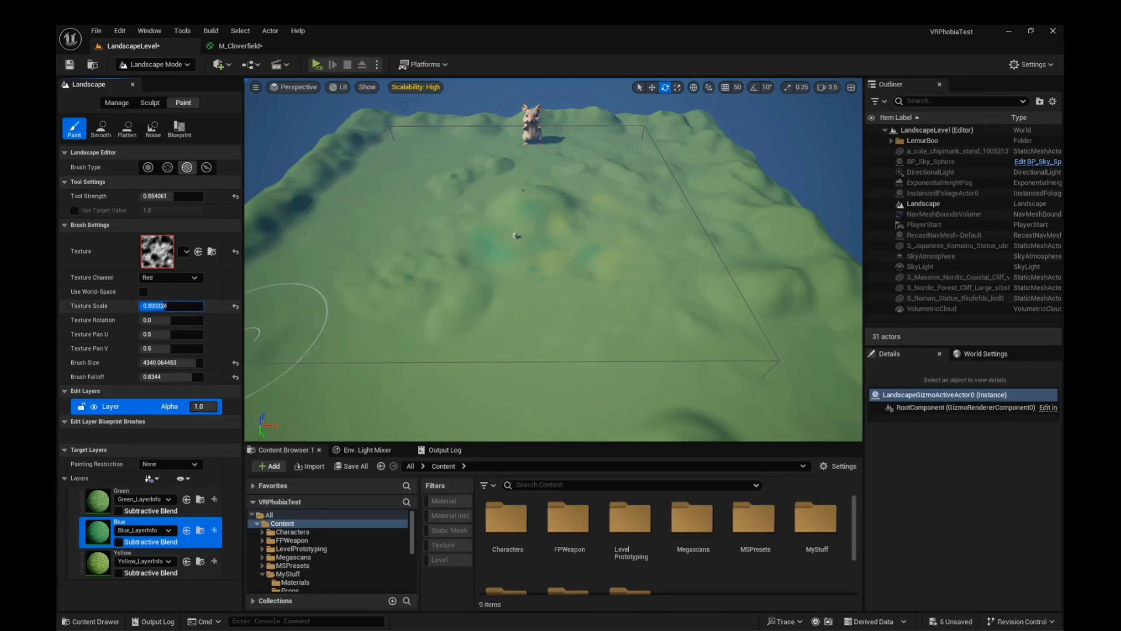
Set the pattern brush's texture scale to 0.416233 and paint a Blue noise patch on the terrain in front of the hill
drag(165, 306, 167, 306)
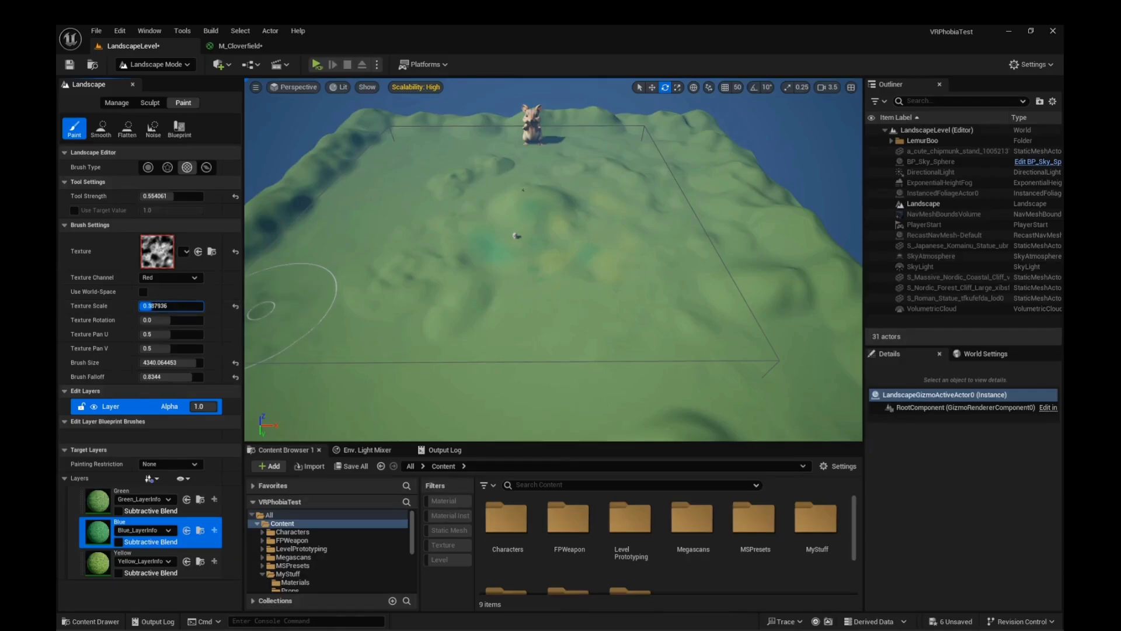
drag(151, 306, 150, 306)
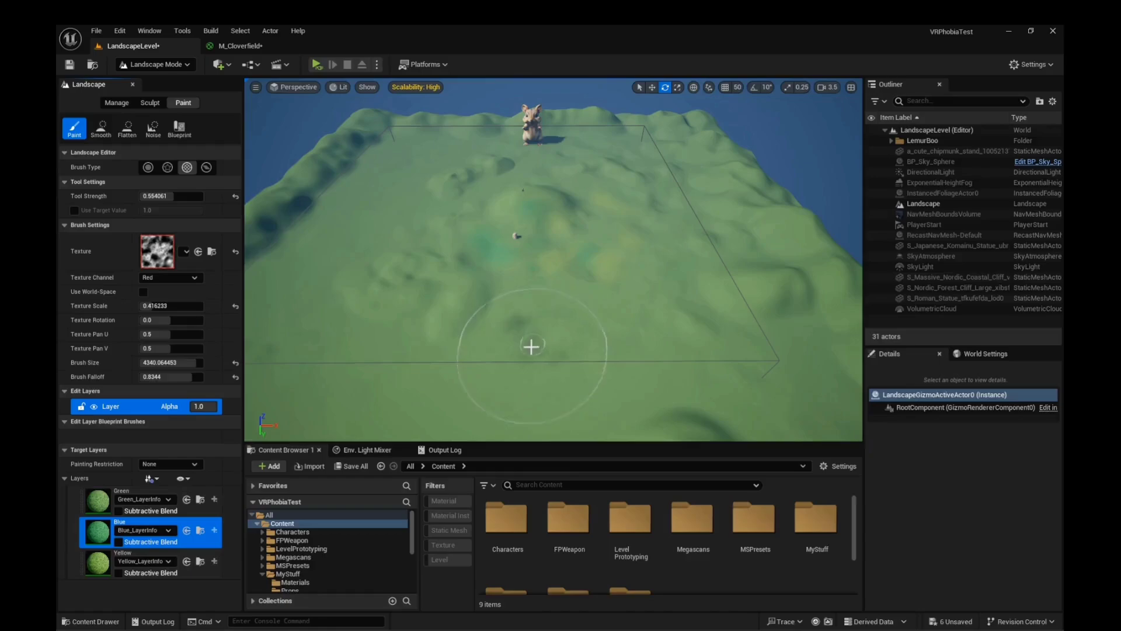
drag(530, 349, 531, 353)
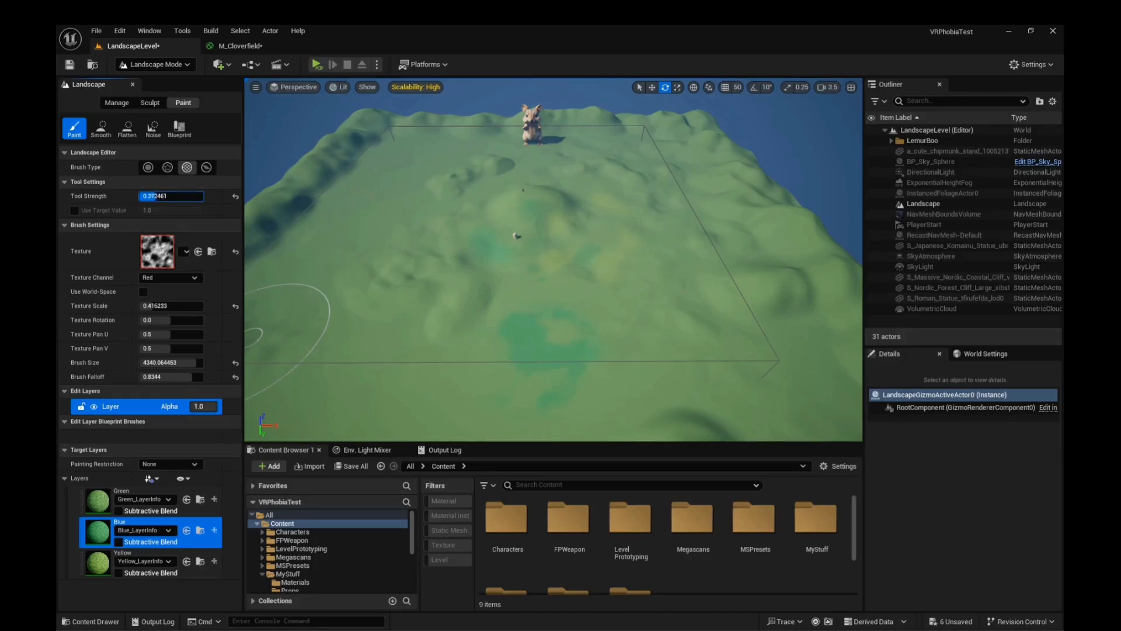
Lower the tool strength to 0.262061 and paint a fainter Blue noise pattern over the bumpy terrain beside the hill
key(Return)
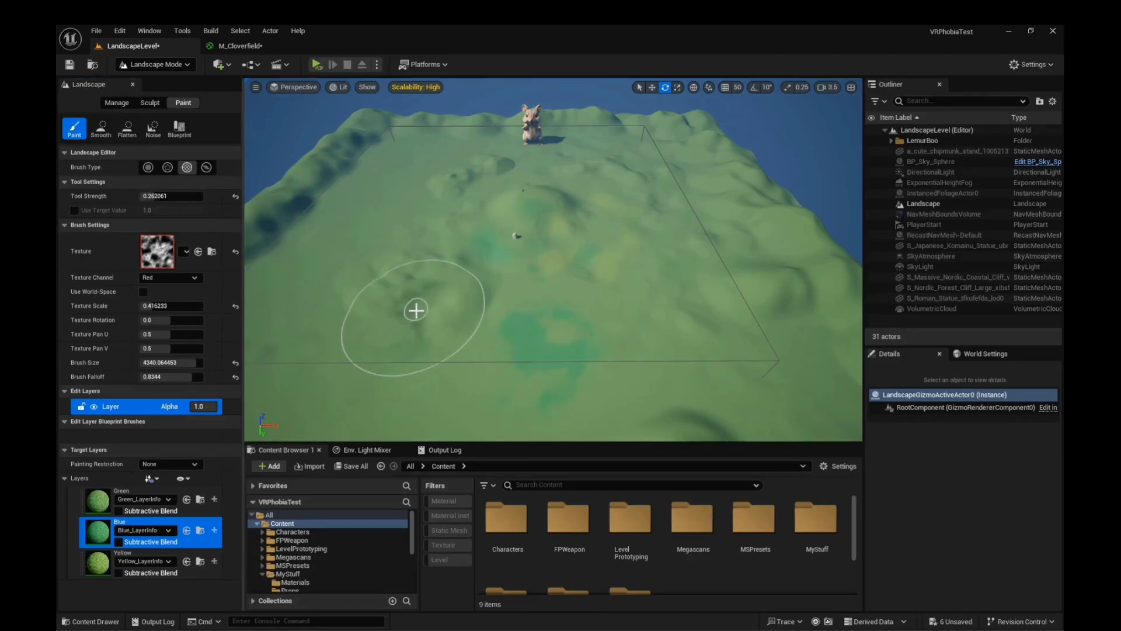
mouse_move(419, 343)
right_down()
mouse_move(403, 385)
mouse_move(549, 163)
mouse_move(502, 202)
right_up()
scroll(526, 182, down, 3)
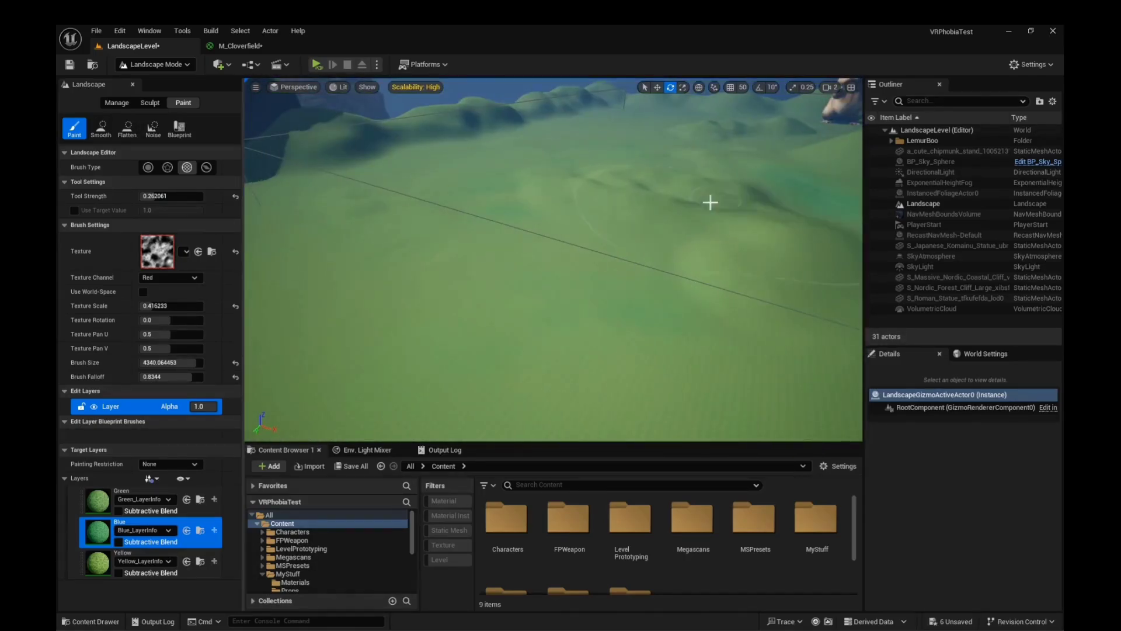
Set the pattern brush's texture scale to 0.26619 and paint more of the Blue layer on the foreground terrain
key(s)
right_drag(683, 220, 546, 290)
drag(153, 305, 150, 306)
click(333, 330)
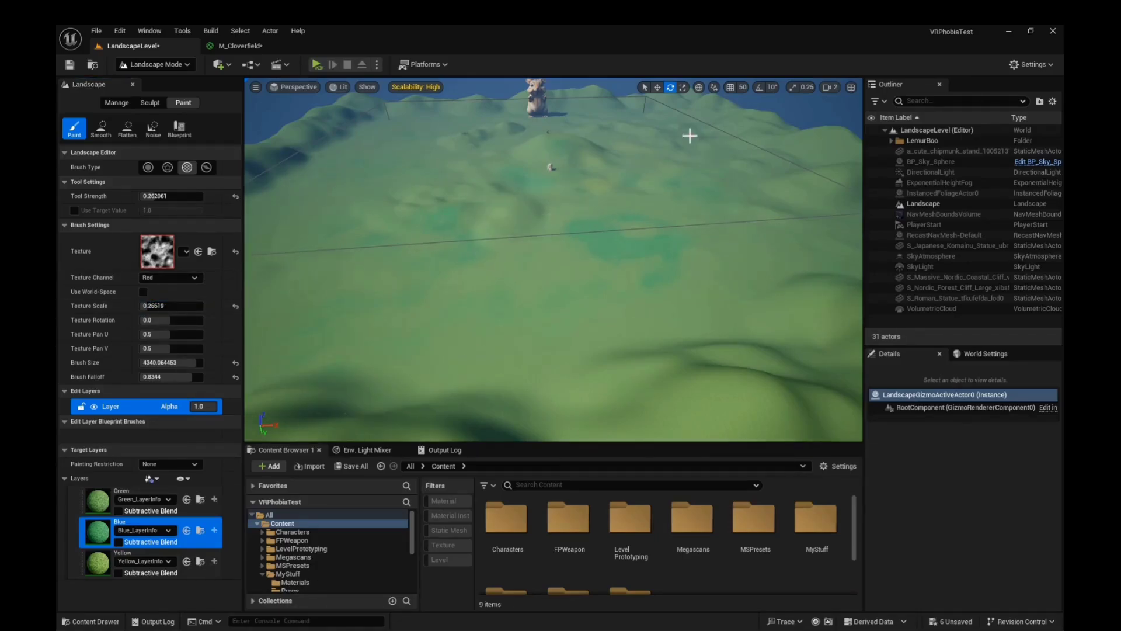
Smooth the Blue noise patch in front of the hill with a circular brush of size 960.977051
click(102, 129)
drag(603, 260, 663, 280)
click(148, 167)
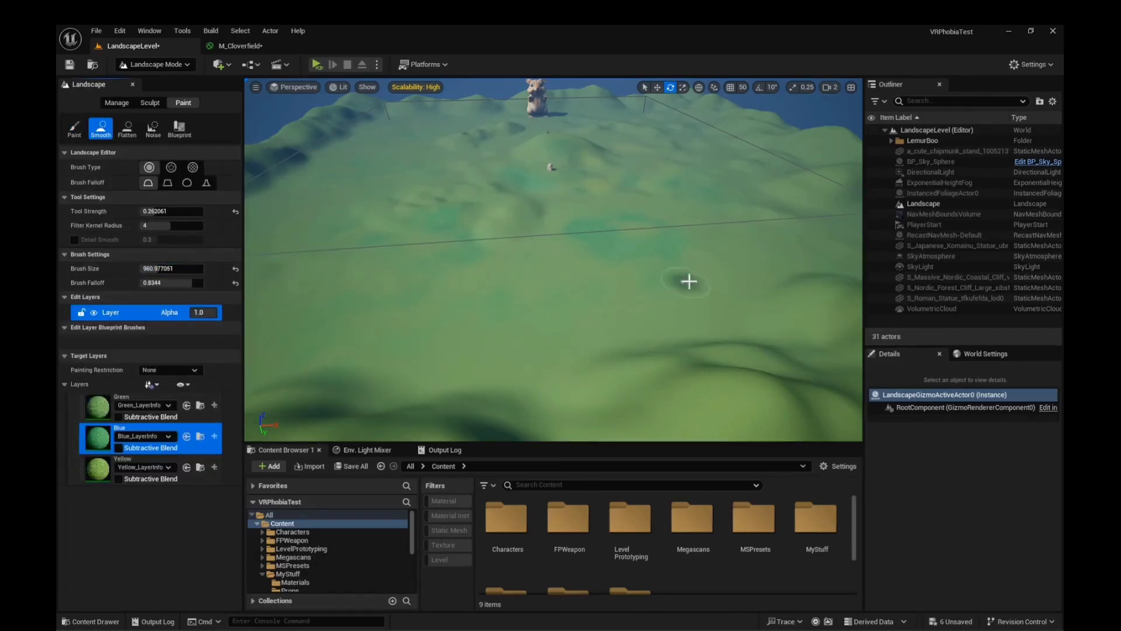
Smooth the Blue noise patches in front of the hill further, raising the tool strength to 0.474861
mouse_move(689, 278)
mouse_down()
mouse_move(571, 240)
mouse_move(594, 205)
mouse_up()
drag(157, 212, 162, 211)
drag(688, 248, 643, 217)
scroll(172, 210, up, 3)
Paint a Yellow noise patch in front of the hill with the pattern brush at texture scale 0.375474 and brush size 8192
click(193, 168)
click(100, 577)
drag(148, 320, 156, 320)
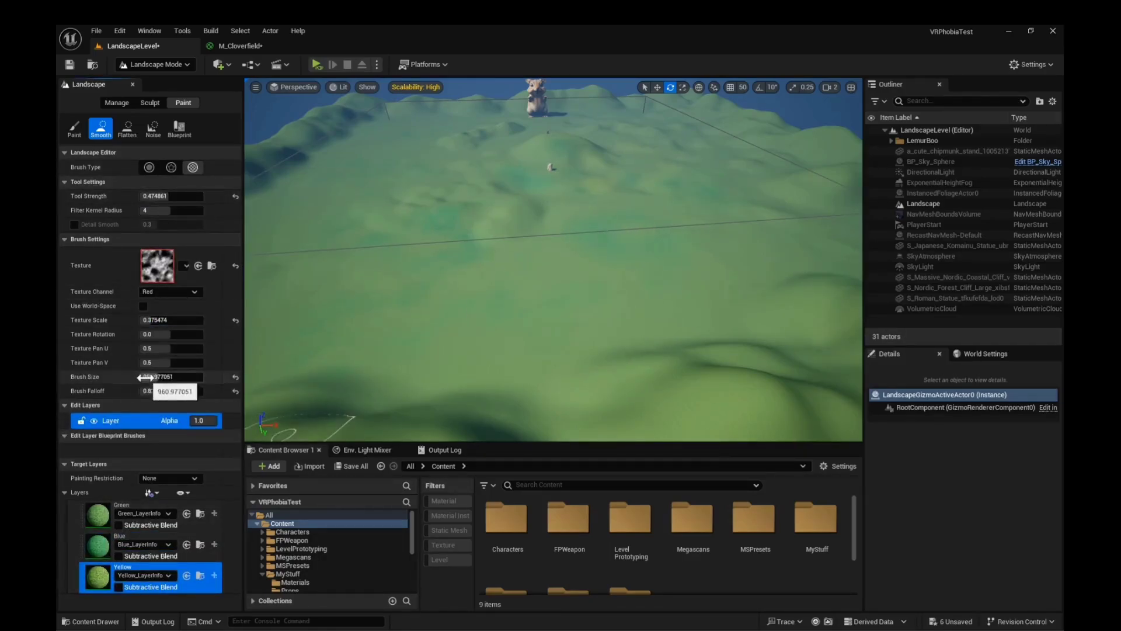
drag(146, 376, 203, 377)
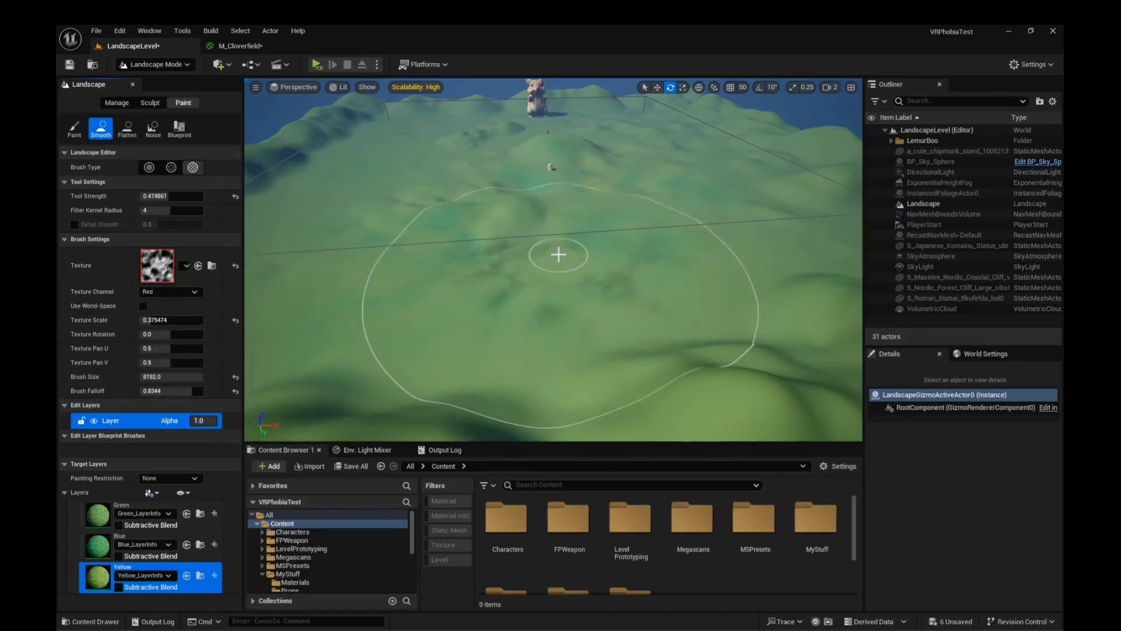
click(74, 129)
click(520, 295)
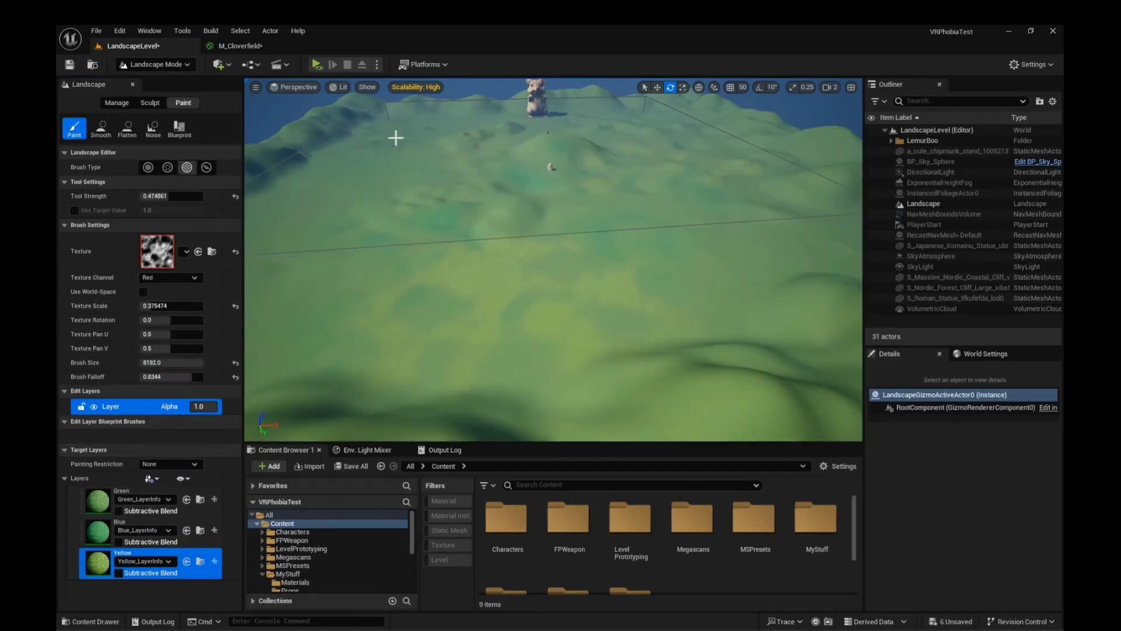
Smooth the Yellow layer across the terrain with a circular brush of size 4064.006836
right_drag(403, 140, 368, 328)
drag(199, 362, 169, 362)
key(2)
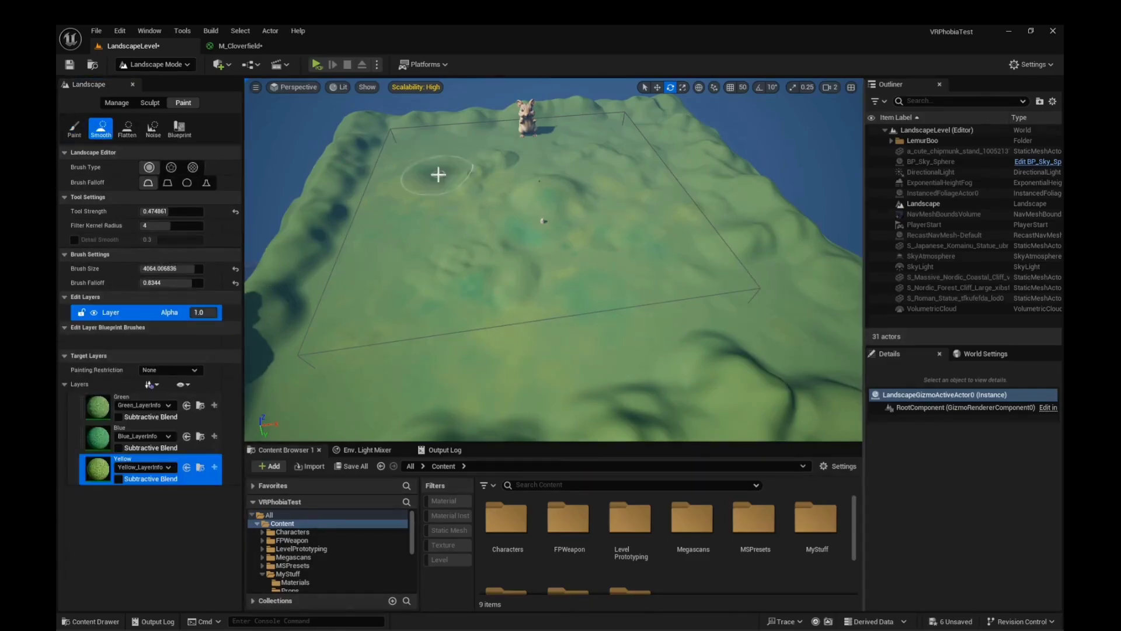
right_drag(566, 303, 575, 157)
scroll(566, 263, down, 3)
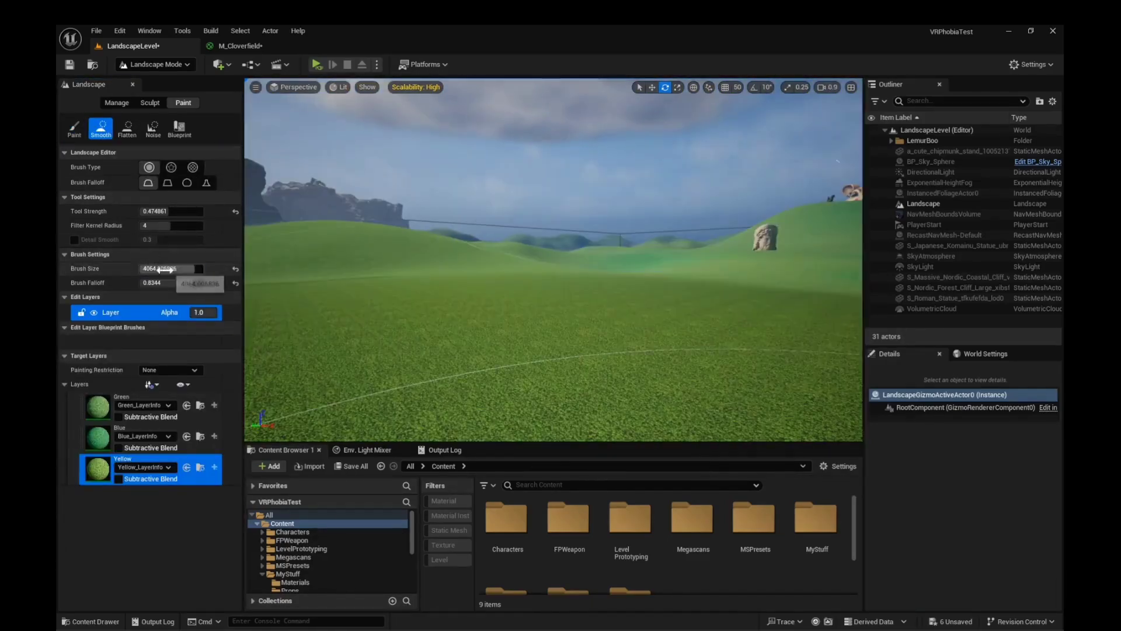
Smooth the Blue layer on the nearby ground with a smaller brush and a lower tool strength
drag(165, 269, 142, 269)
click(146, 431)
right_drag(525, 310, 605, 310)
drag(168, 211, 160, 211)
mouse_move(343, 290)
right_down()
mouse_move(608, 291)
mouse_move(737, 437)
right_up()
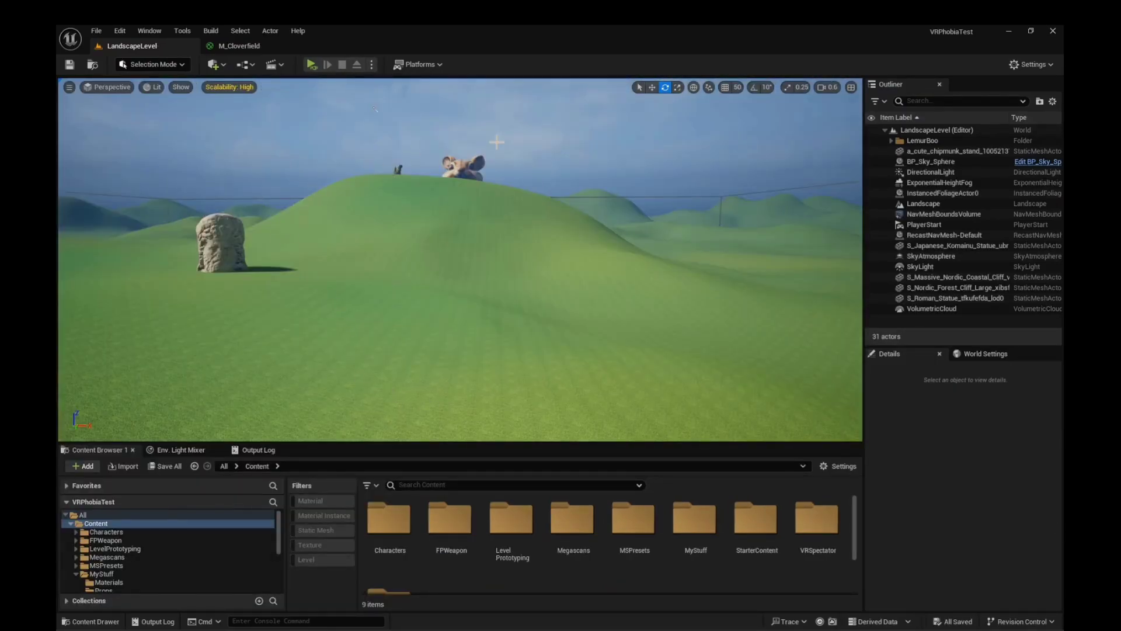
Rotate the DirectionalLight by about 17.5 degrees to lower the sun angle and lengthen the shadows
click(937, 173)
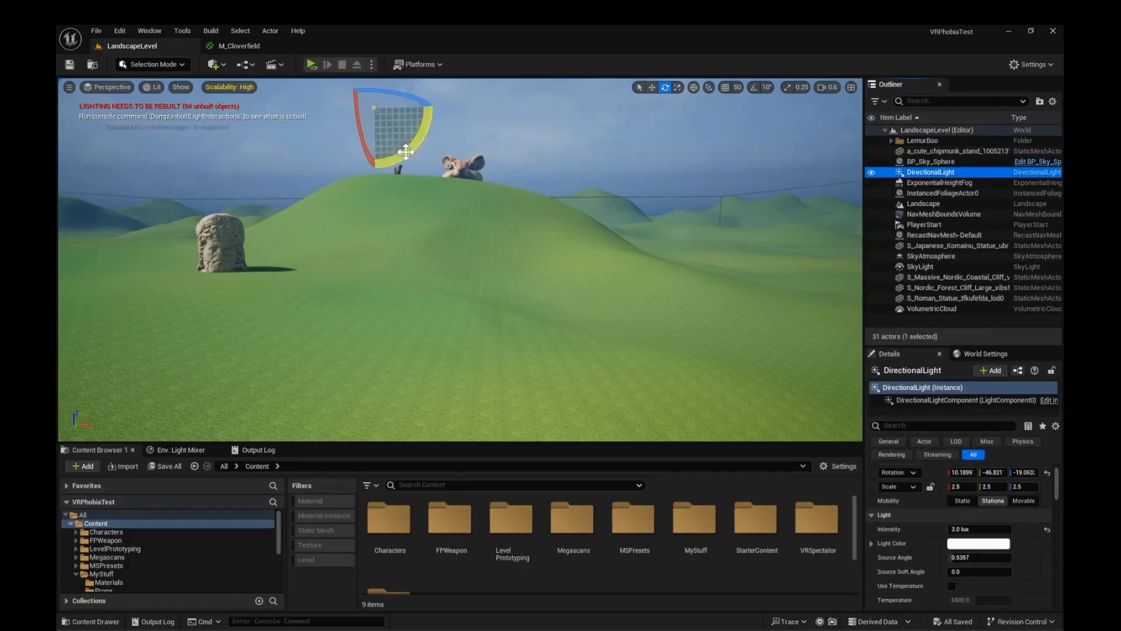
drag(407, 152, 439, 101)
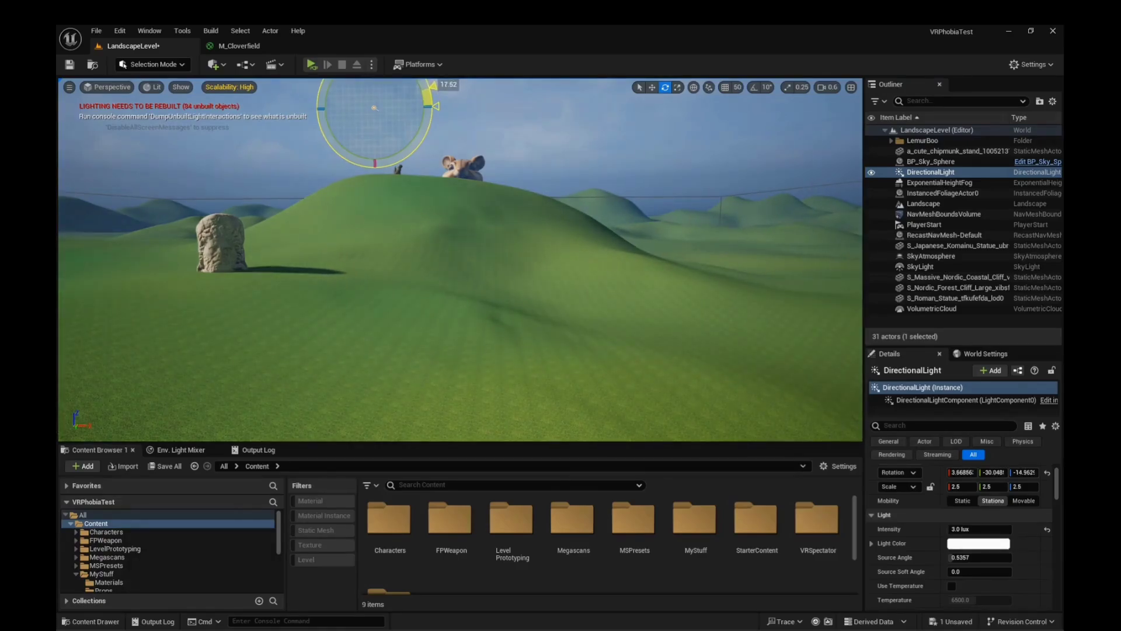
right_drag(439, 102, 800, 138)
right_drag(460, 259, 140, 213)
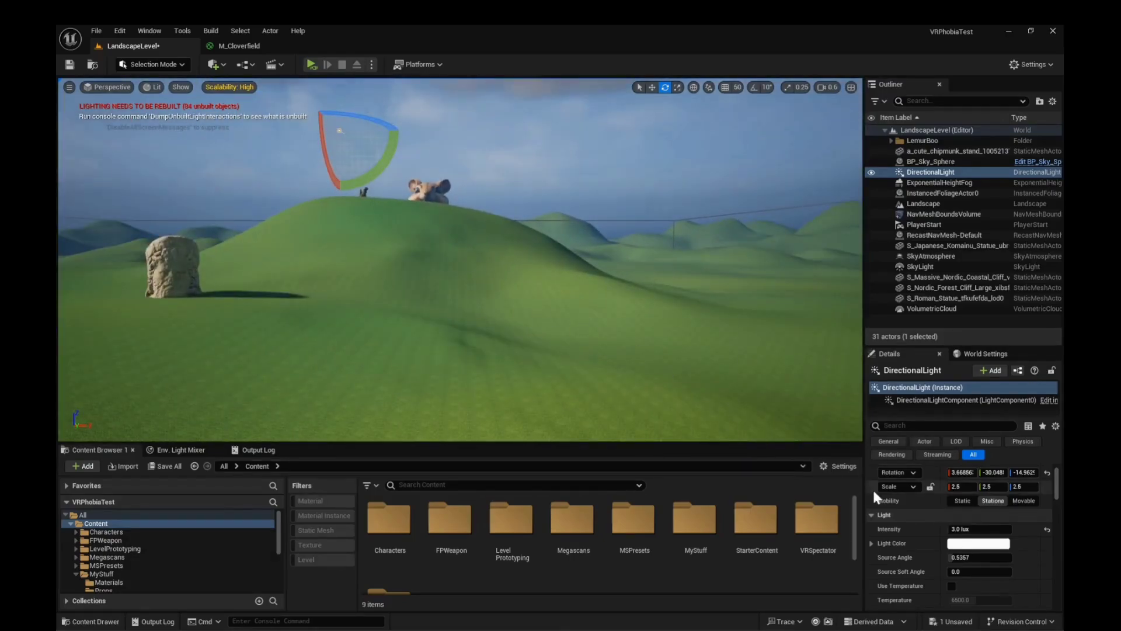
Try a pale pink light colour (hex sRGB FFDED8FF) on the DirectionalLight and cancel the colour change
click(964, 544)
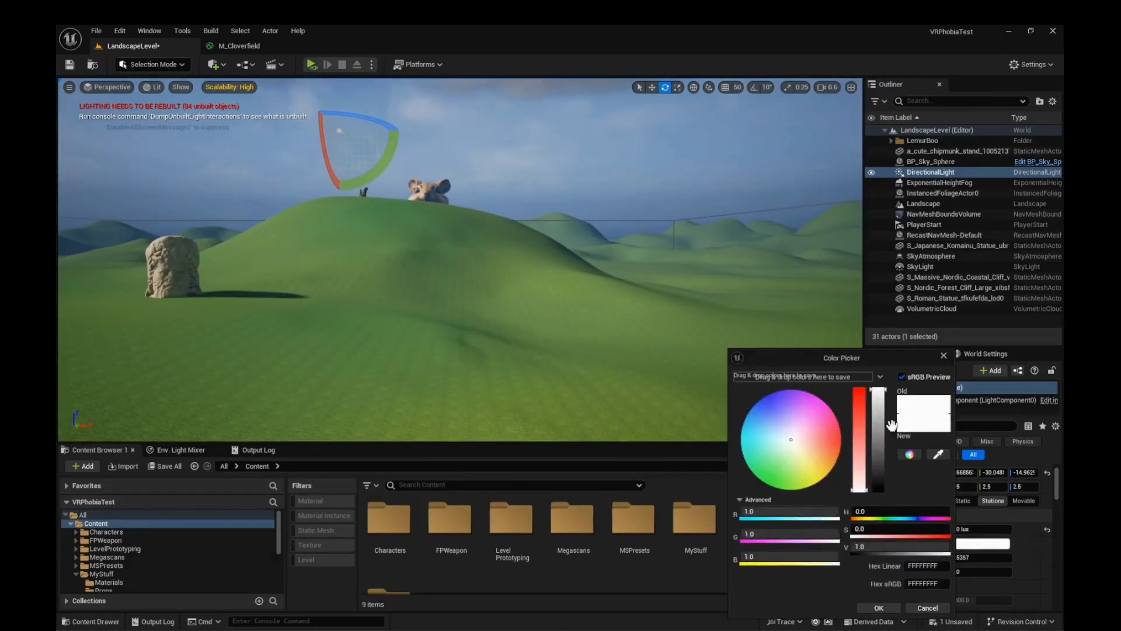
drag(794, 443, 807, 442)
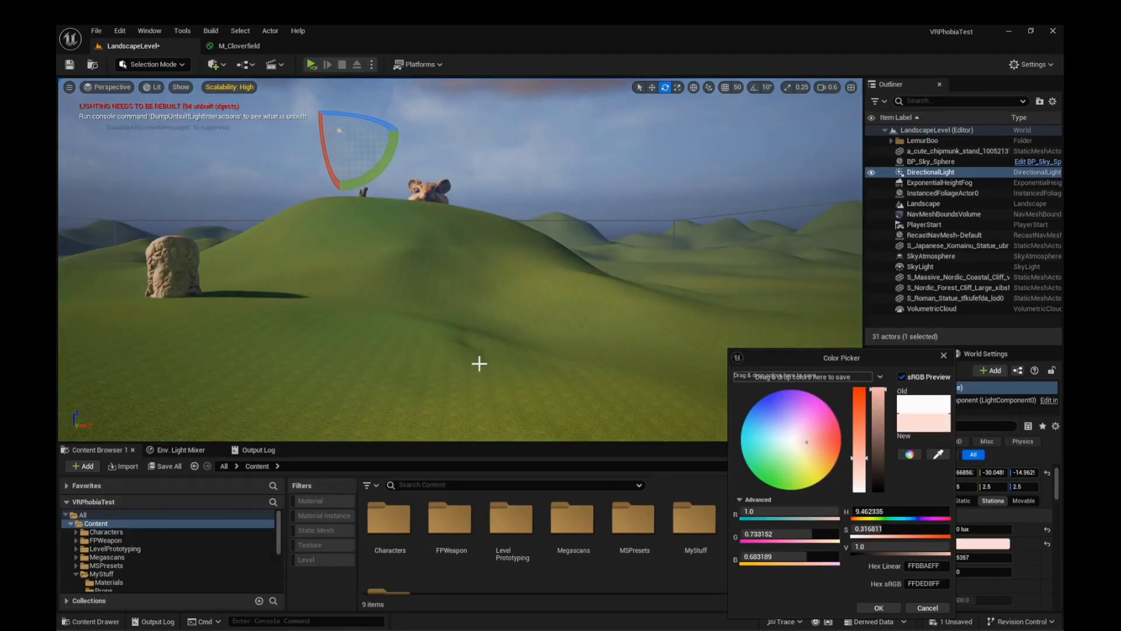
right_drag(460, 259, 514, 246)
right_drag(403, 257, 350, 251)
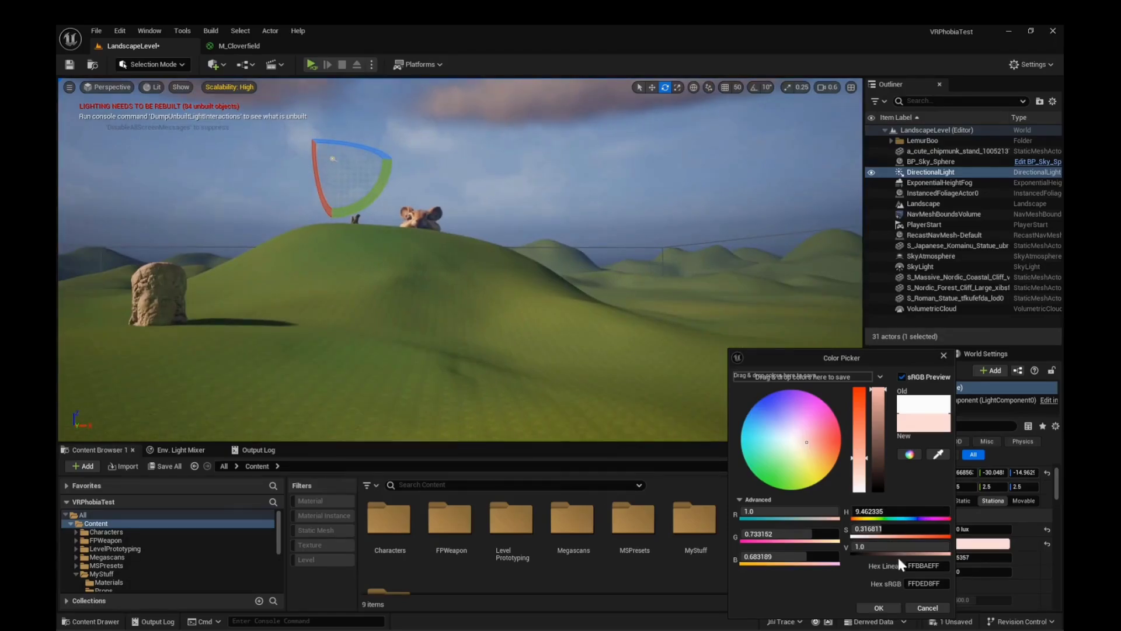
click(926, 607)
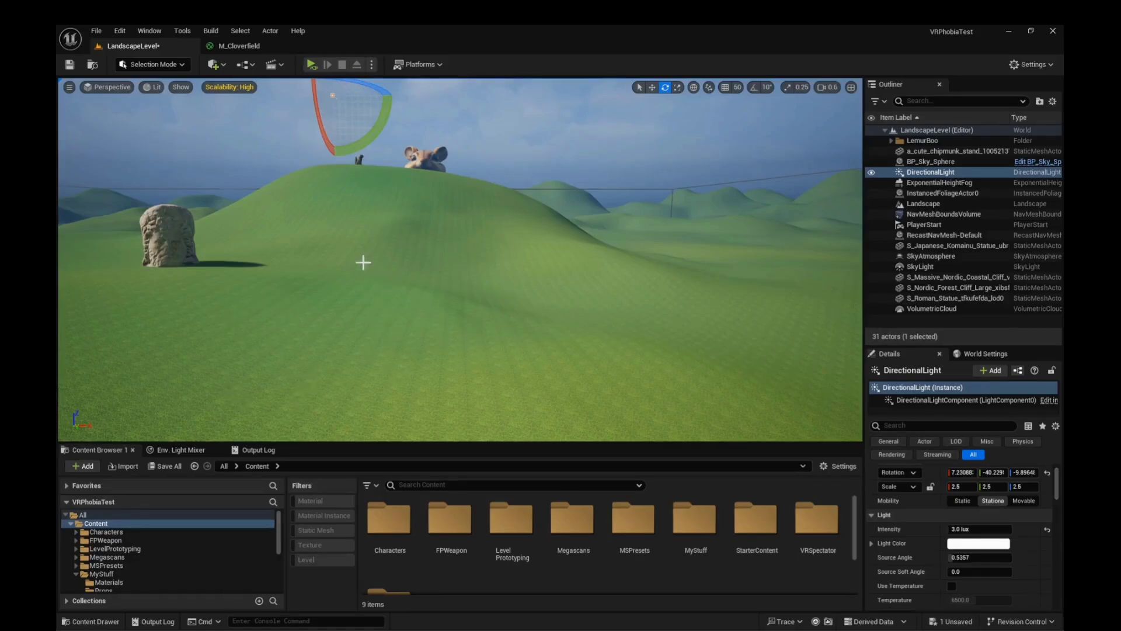
Add a LandscapeLayerCoords node to the M_Cloverfield material and connect it to the Green texture sample's UVs
click(238, 46)
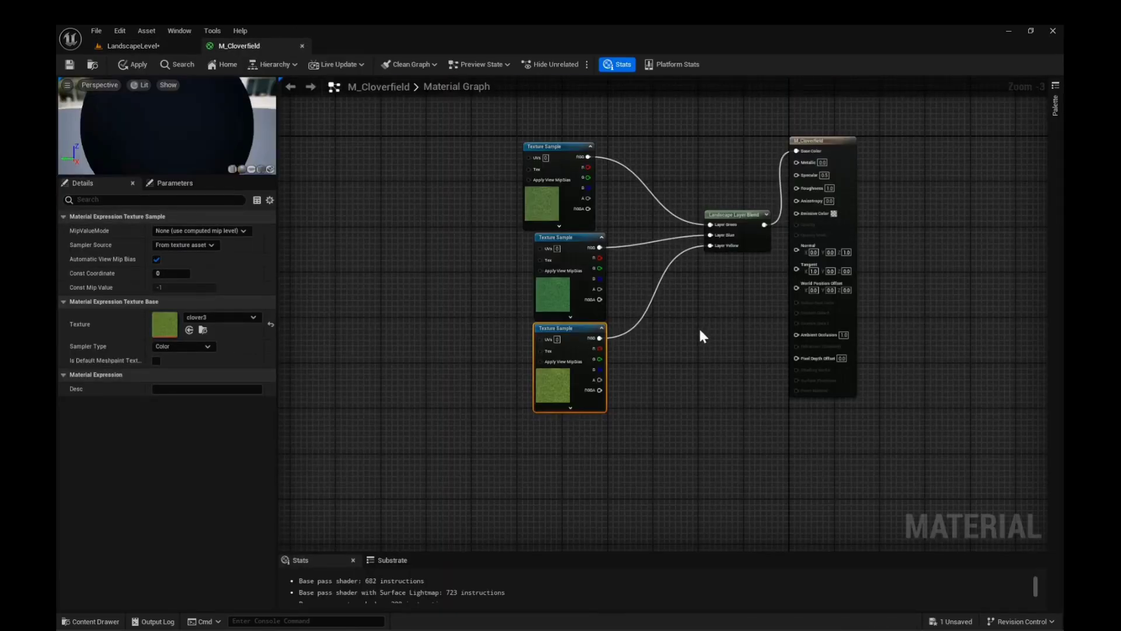
right_click(429, 250)
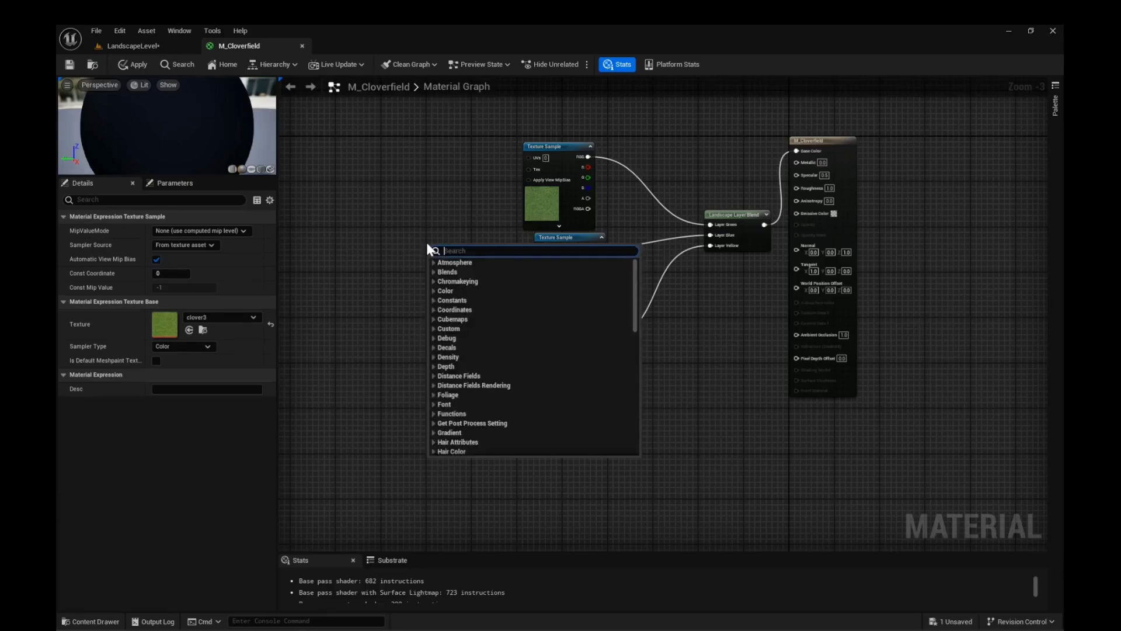
text(lands)
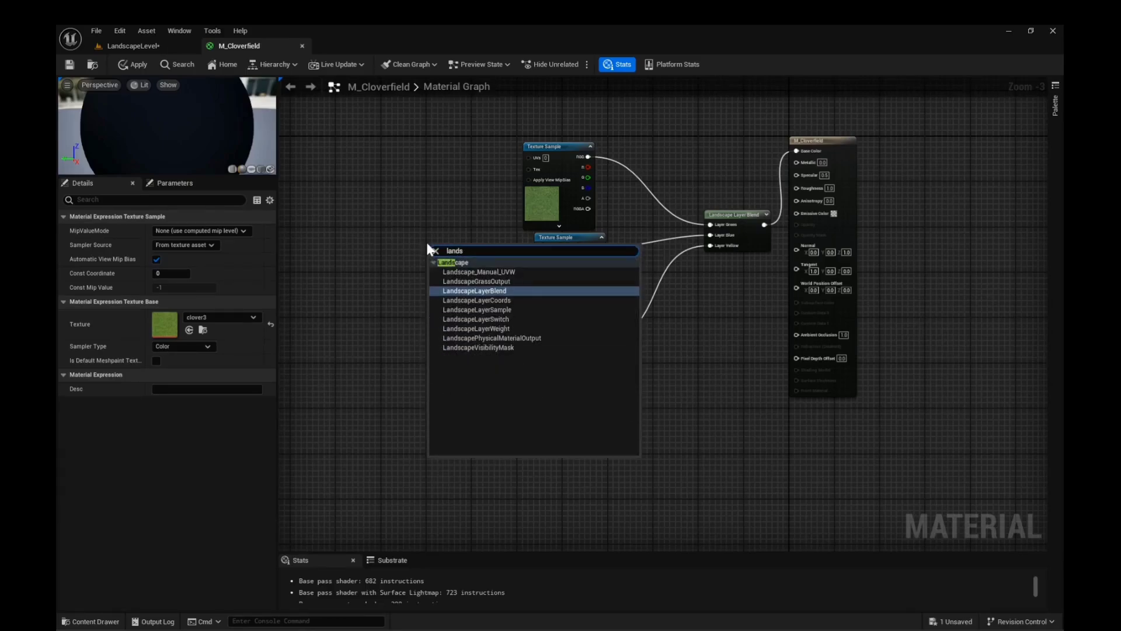
click(486, 301)
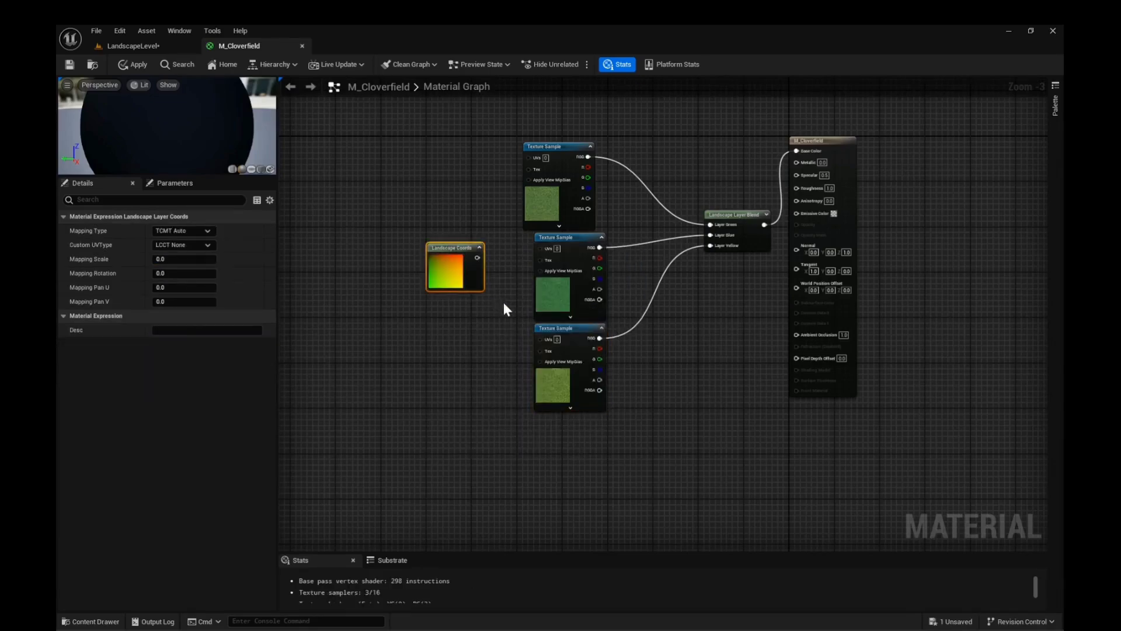
drag(458, 251, 528, 158)
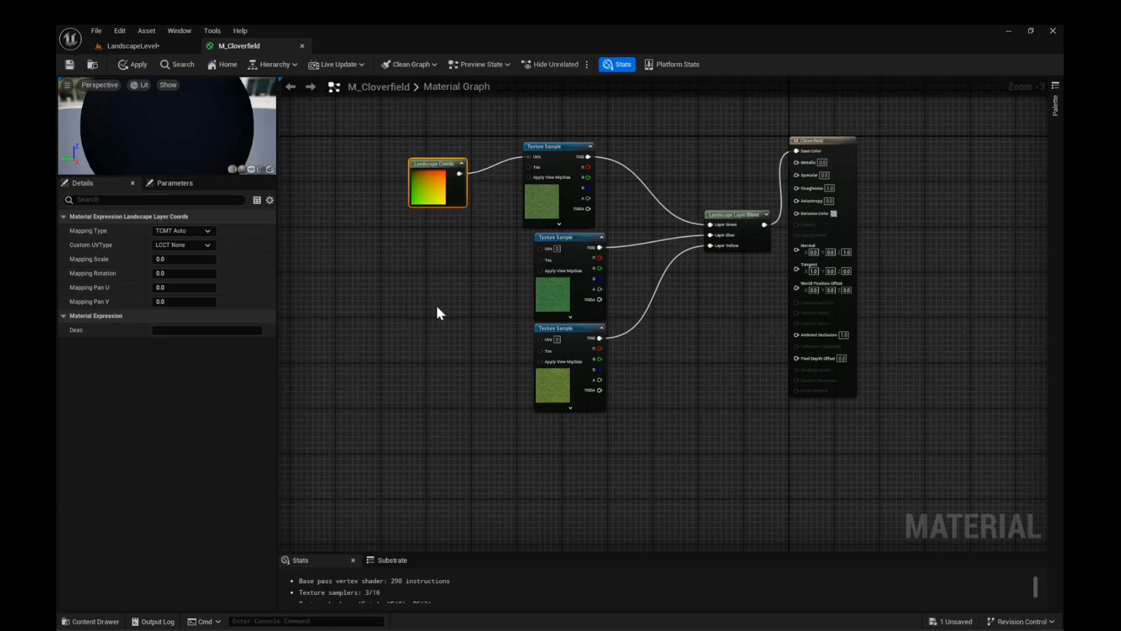
Duplicate the Landscape Coords node twice and connect the copies to the UVs of the Blue and Yellow texture samples
key(ctrl+w)
drag(442, 304, 442, 255)
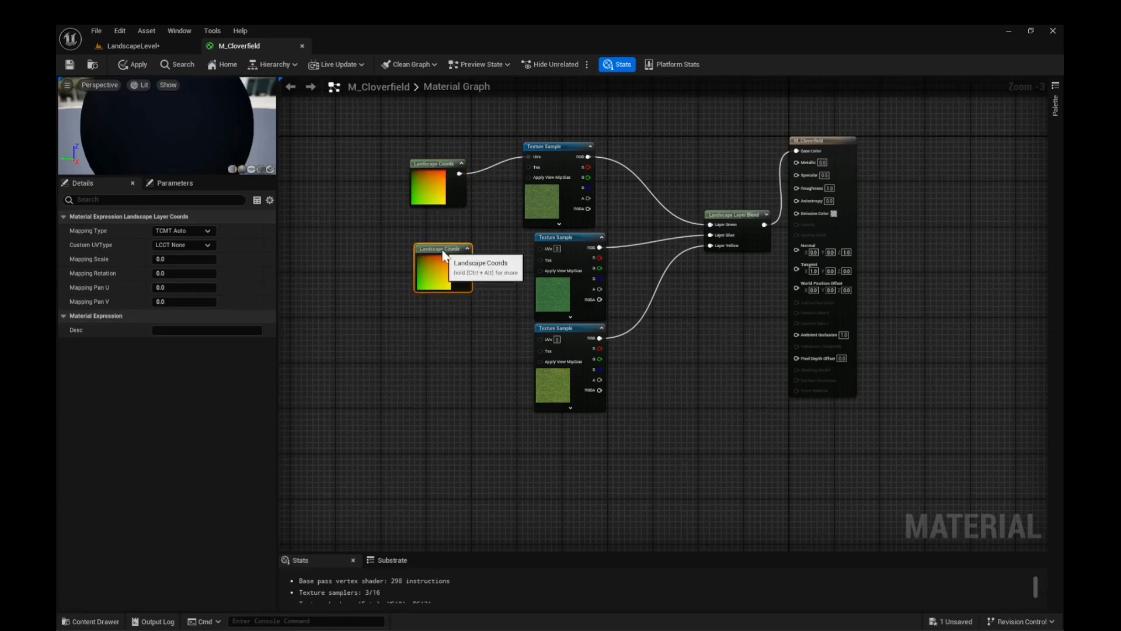
key(ctrl+w)
drag(483, 350, 436, 352)
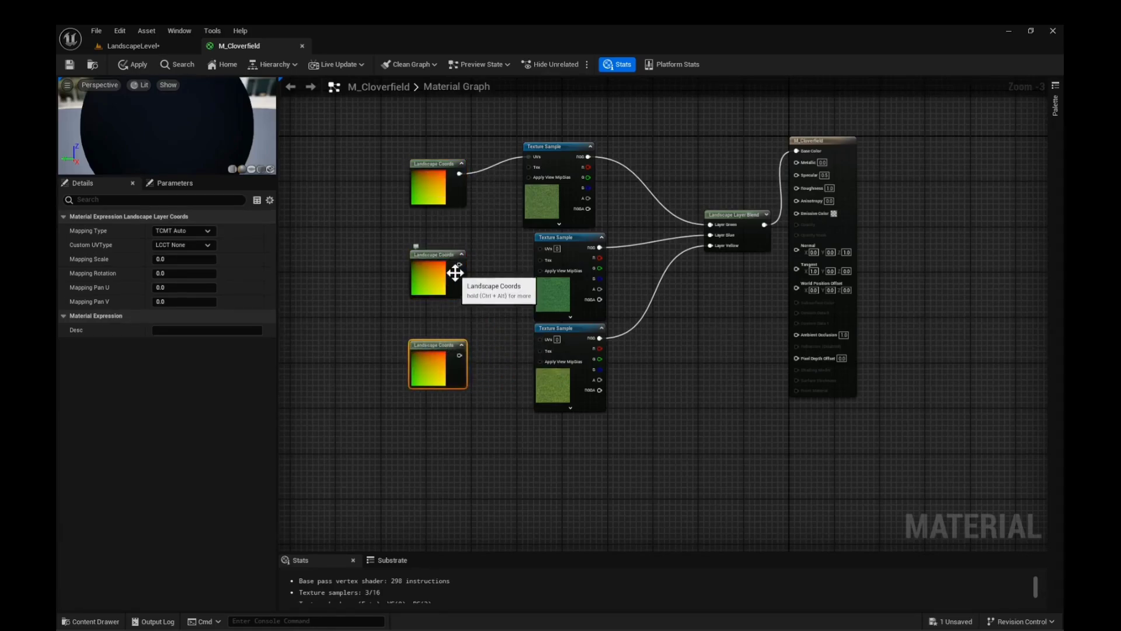
drag(459, 264, 541, 248)
drag(460, 356, 540, 340)
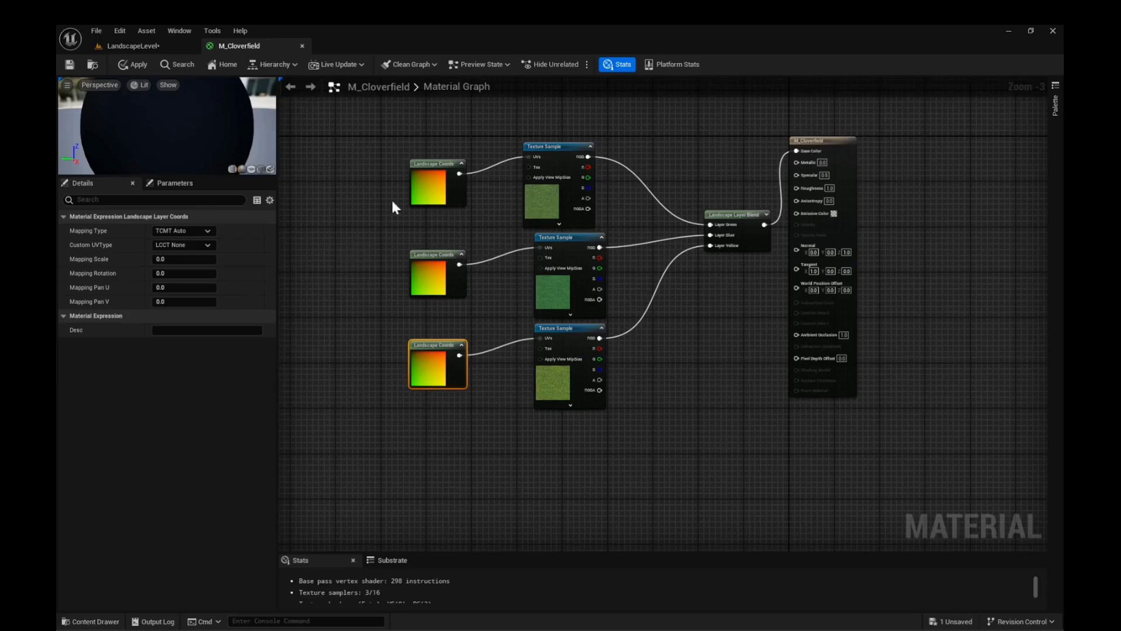
Set the mapping scale of the Blue texture's Landscape Coords node to 1.5
click(427, 164)
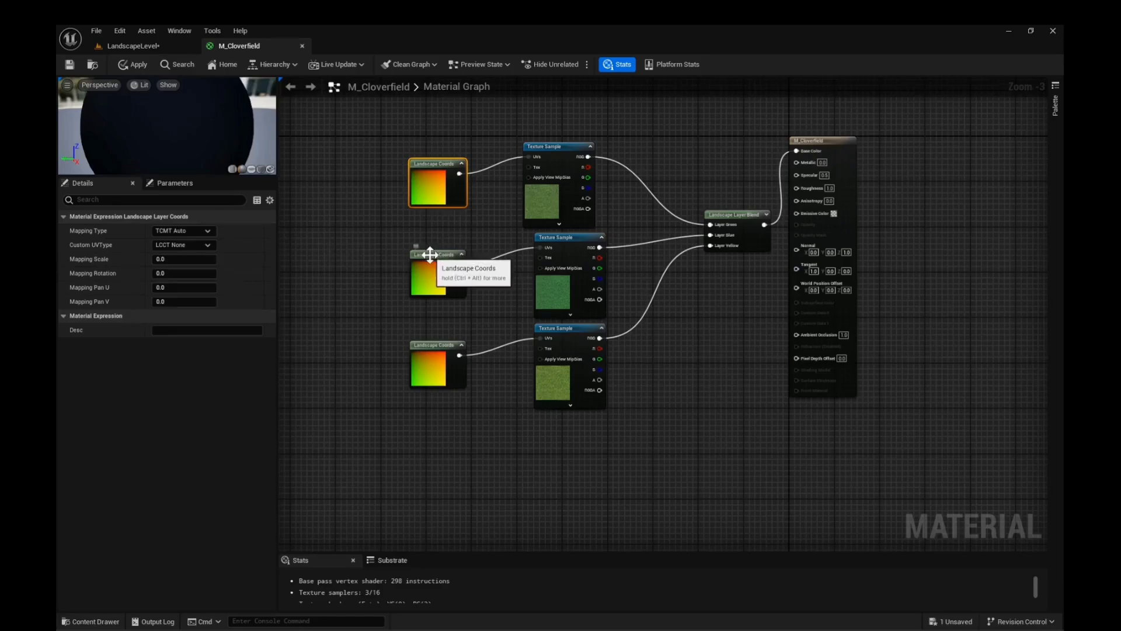
click(416, 255)
click(212, 259)
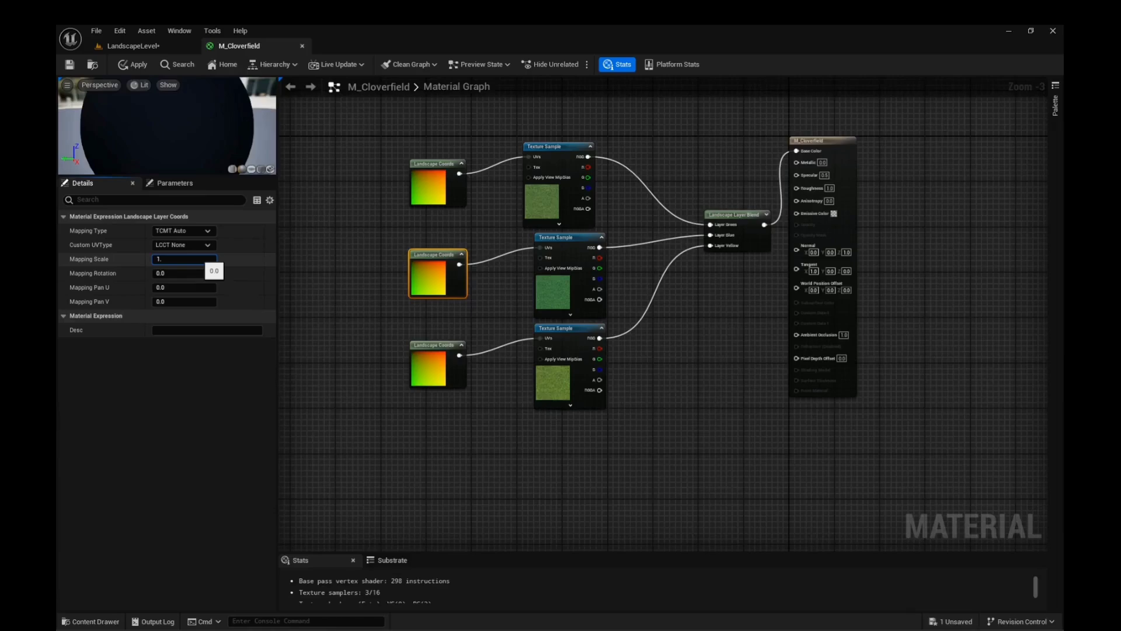
text(5)
key(Return)
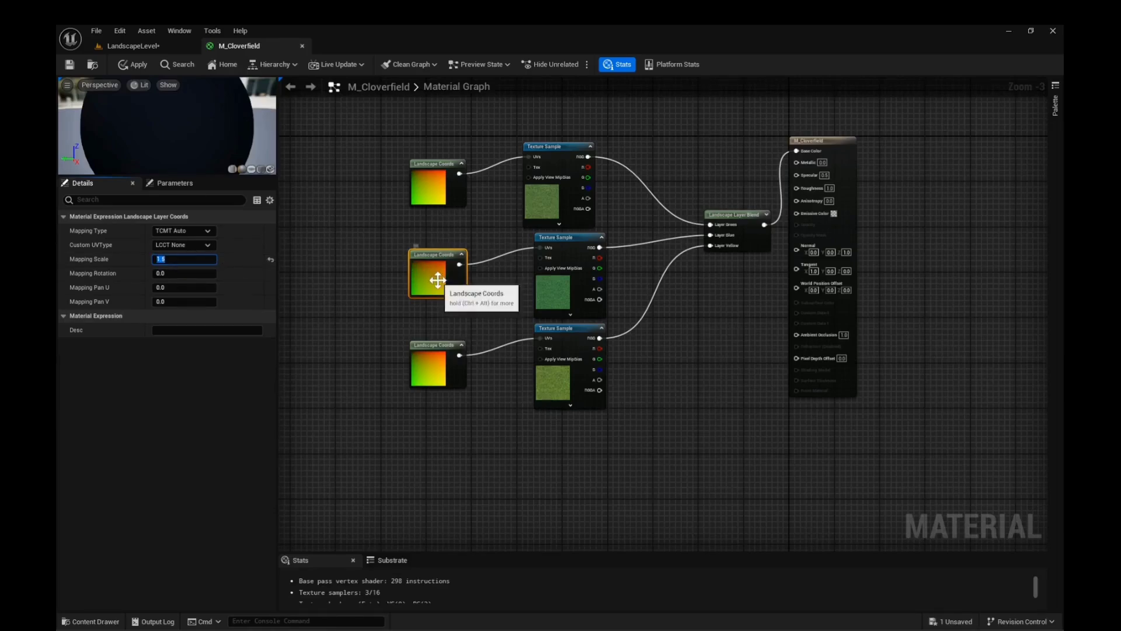
Set the mapping scale of the Yellow texture's Landscape Coords node to 3
click(432, 361)
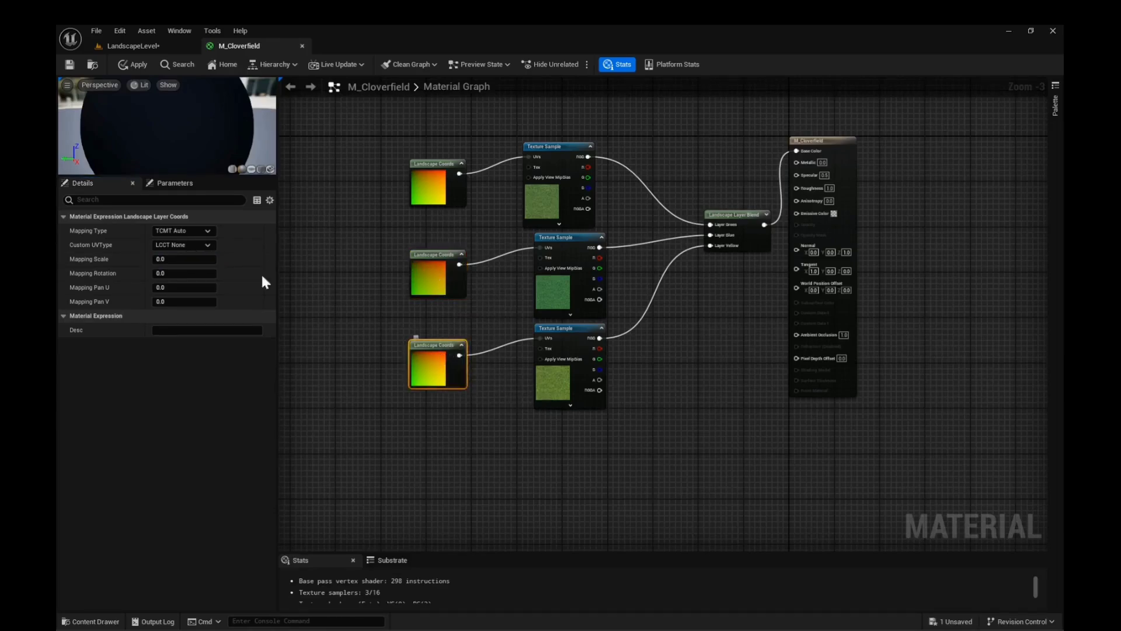
click(174, 258)
text(3)
key(Return)
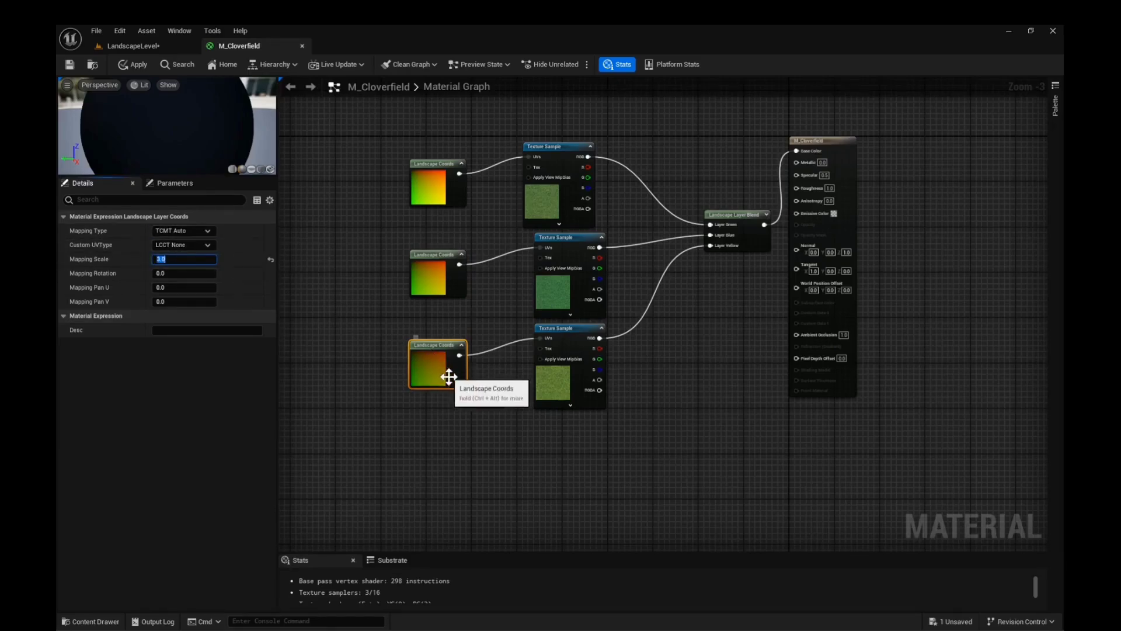
Apply and save the material, and inspect the clover texture scale on the landscape up close and from above
click(132, 64)
click(71, 65)
click(126, 46)
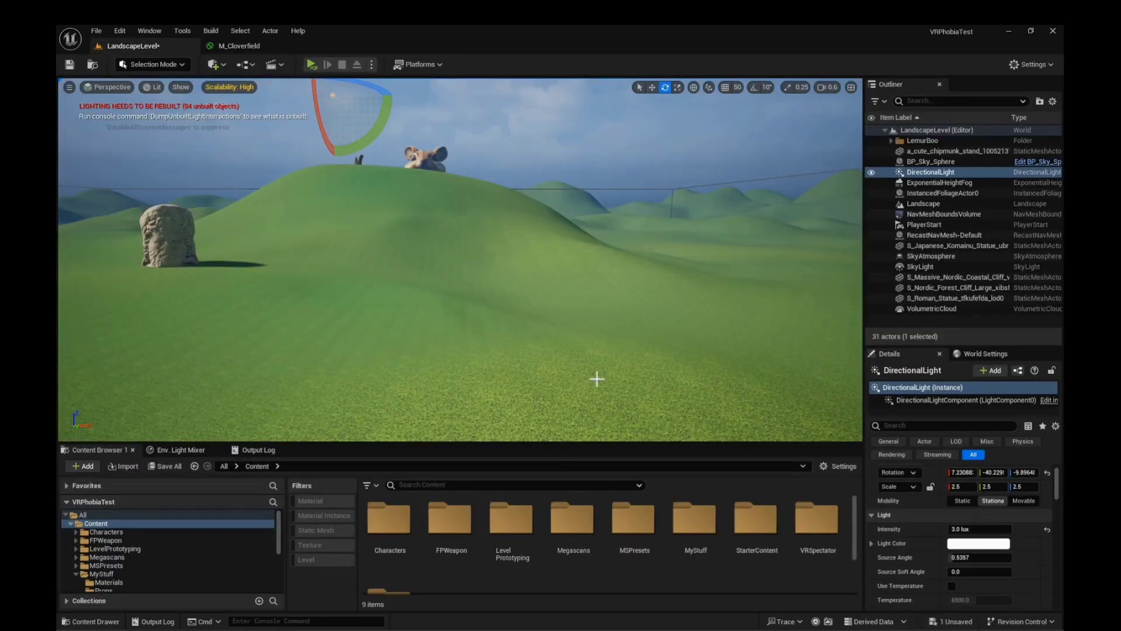
right_drag(667, 304, 739, 424)
right_drag(667, 356, 666, 344)
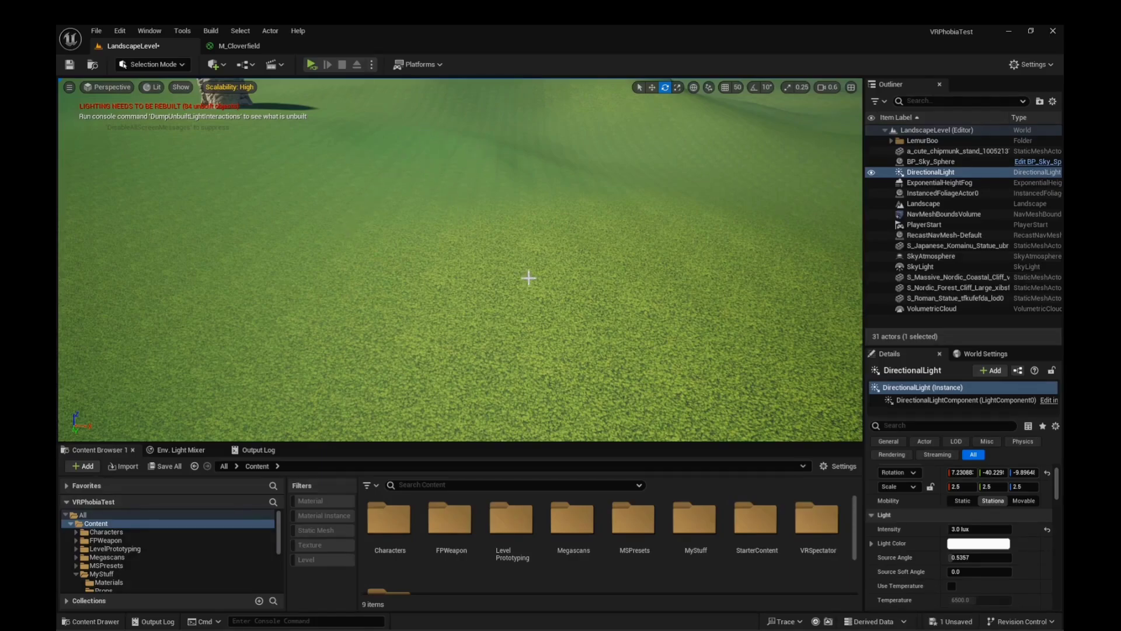
right_drag(666, 345, 644, 341)
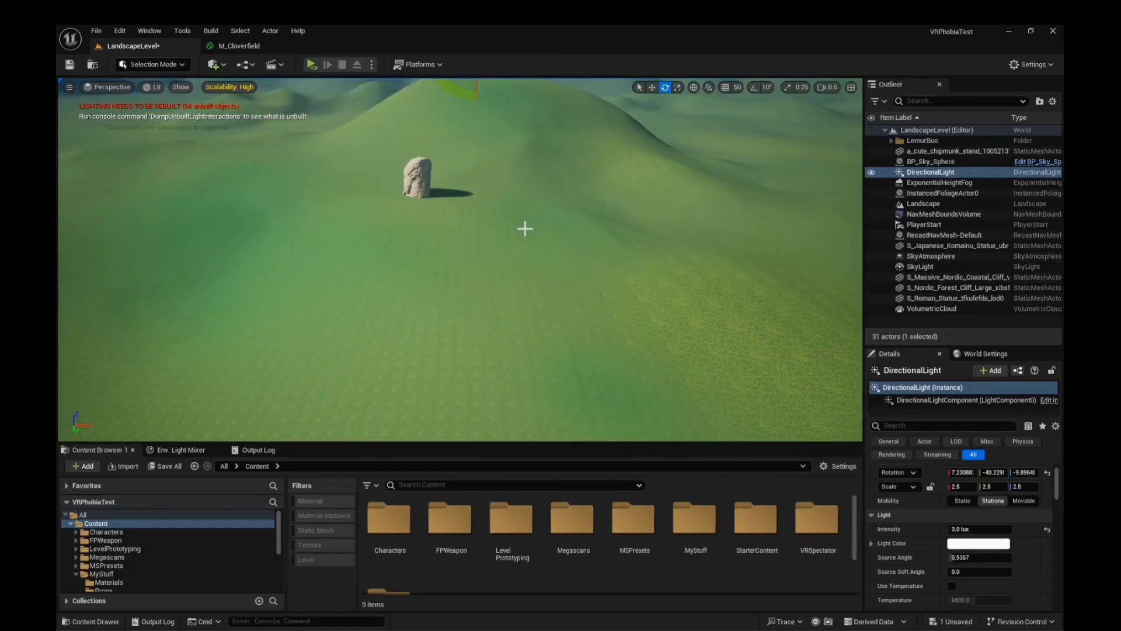
right_drag(644, 341, 695, 308)
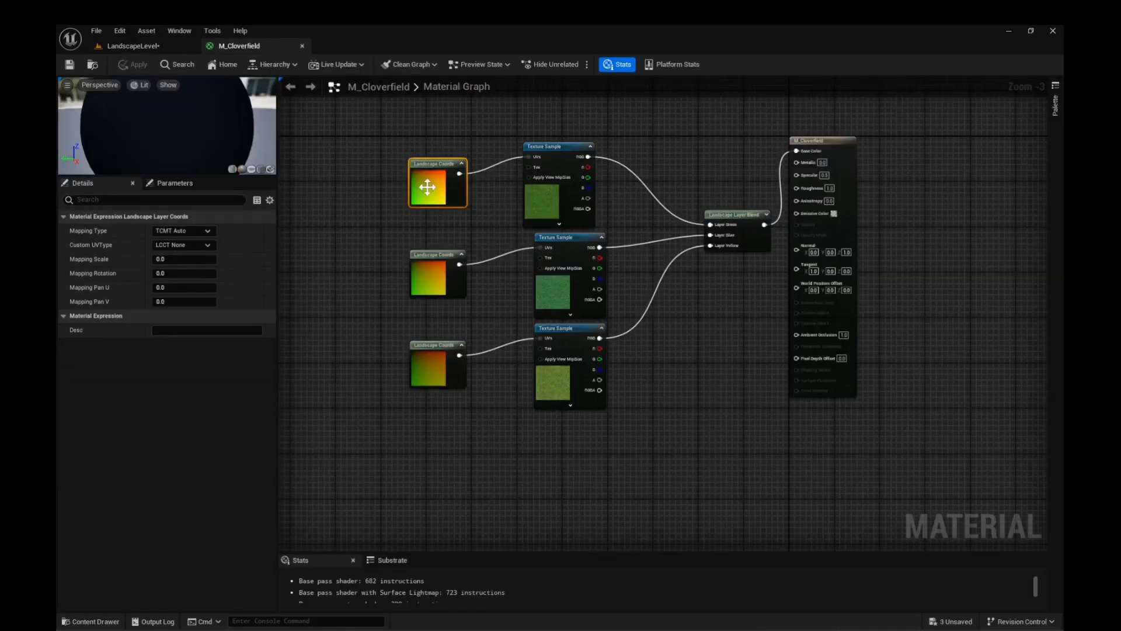
Set the mapping scale of the Green texture's Landscape Coords node to 1.5 and the Blue texture's to 2
click(173, 263)
text(1.5)
key(Return)
drag(425, 281, 431, 281)
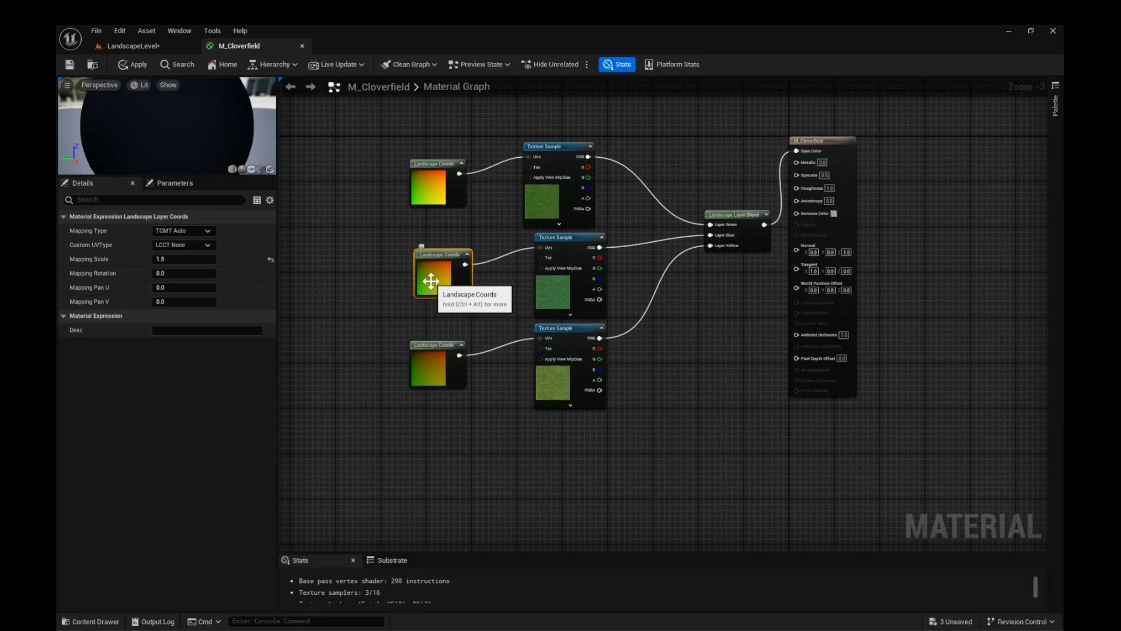
click(184, 259)
text(2)
key(Return)
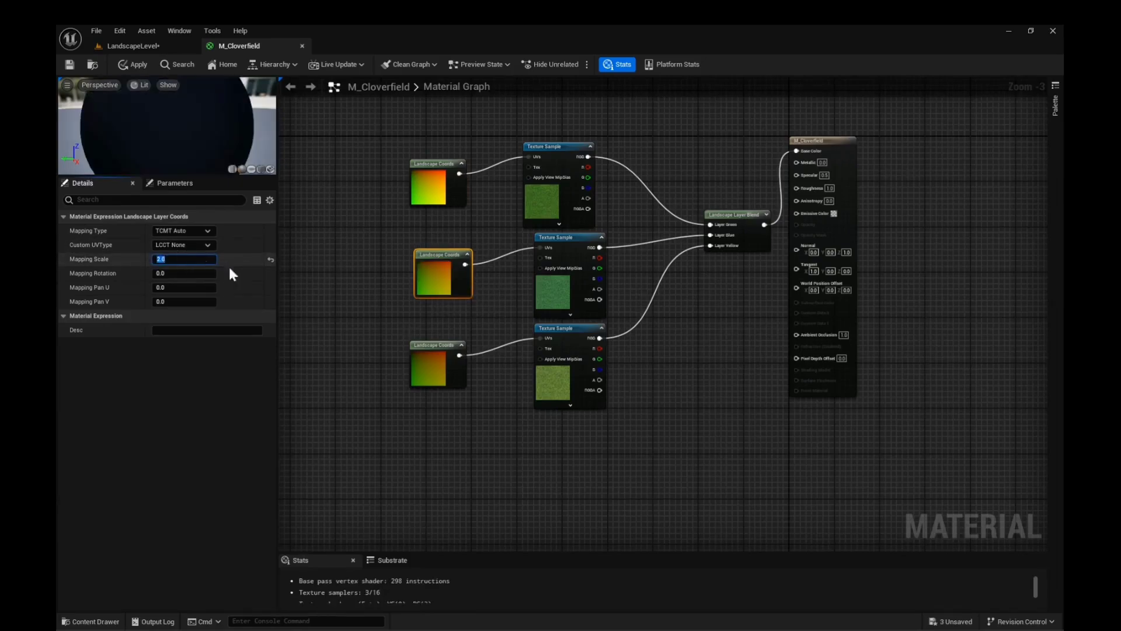
Check the Yellow node's mapping scale, apply the M_Cloverfield changes and return to the landscape level
click(431, 370)
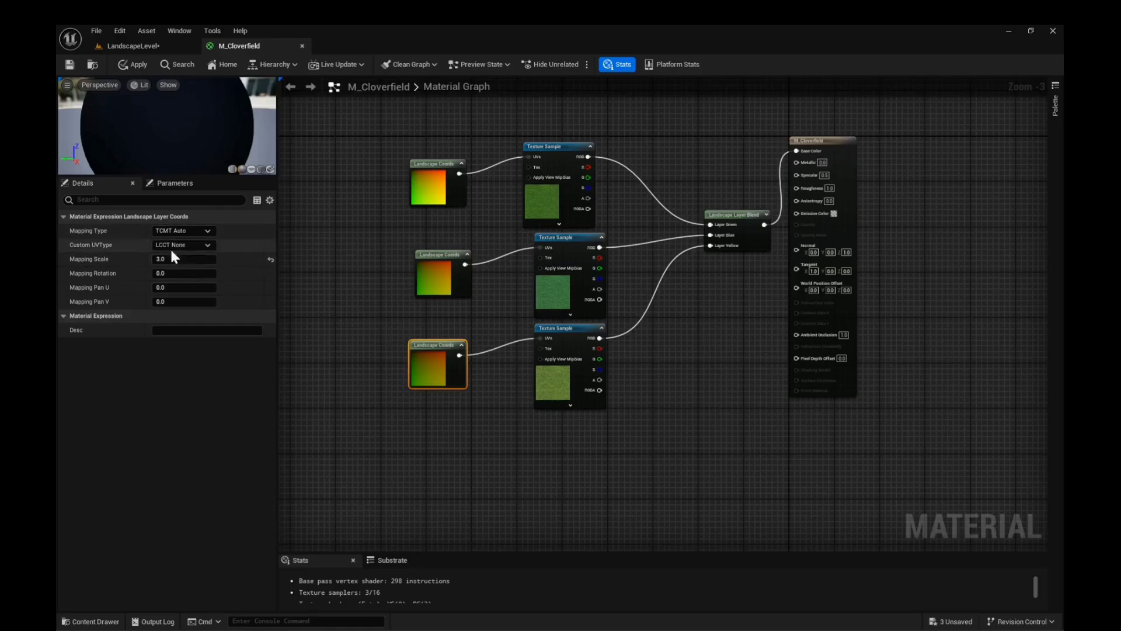
click(135, 65)
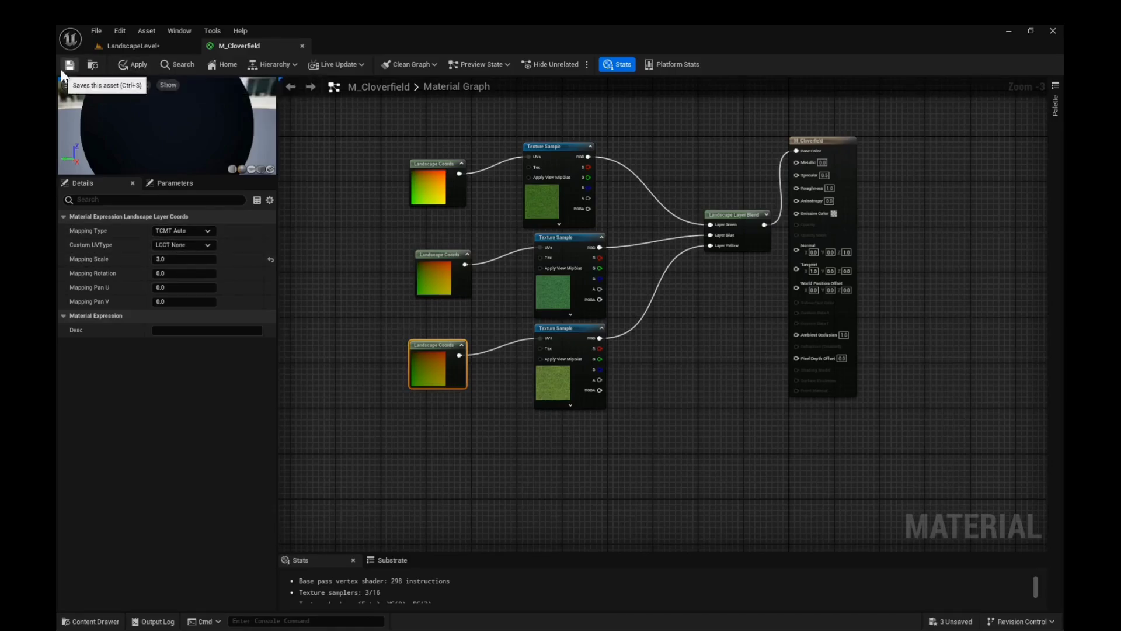
click(113, 46)
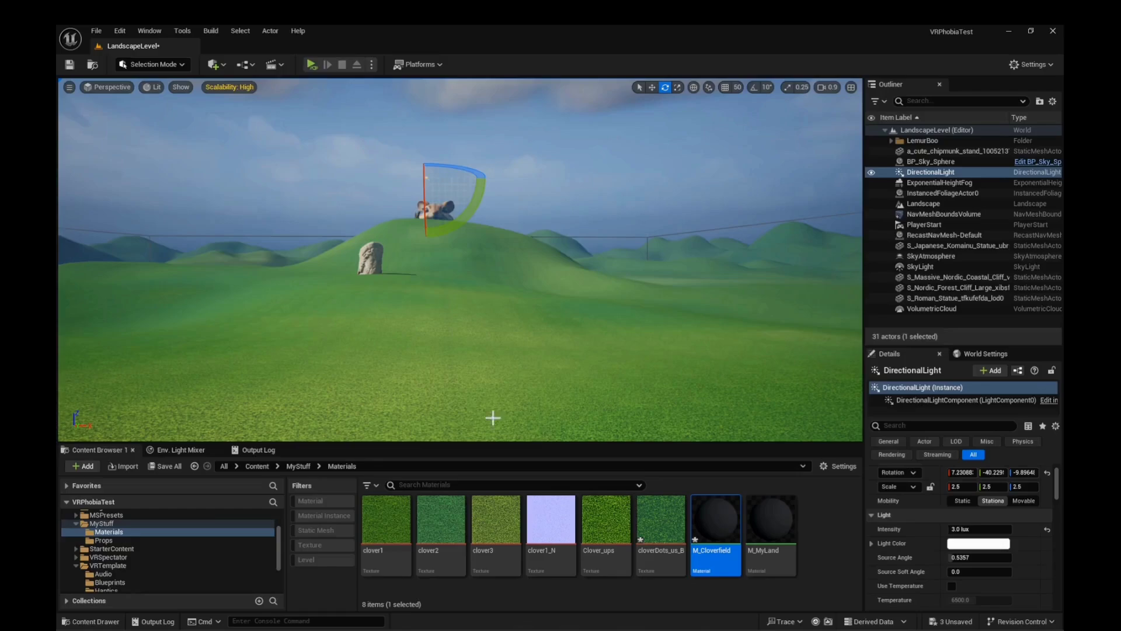
Rotate the DirectionalLight to change the angle of the sunlight over the landscape
drag(467, 215, 470, 238)
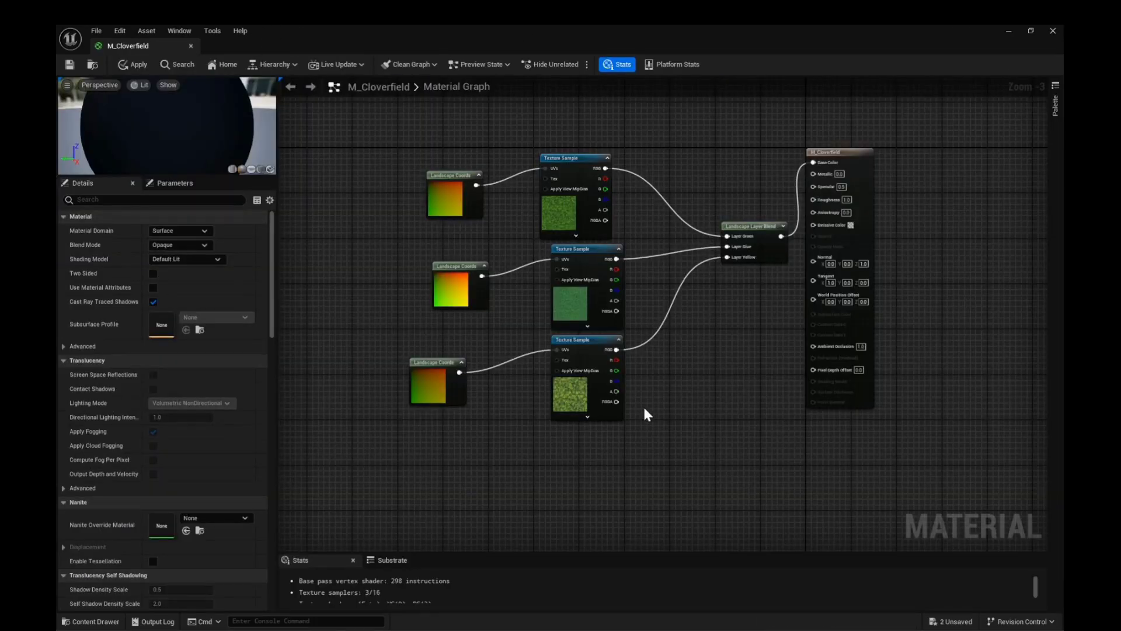
Add the clover1_N normal texture from MyStuff/Materials to the M_Cloverfield graph as a texture sample
right_drag(674, 394, 689, 373)
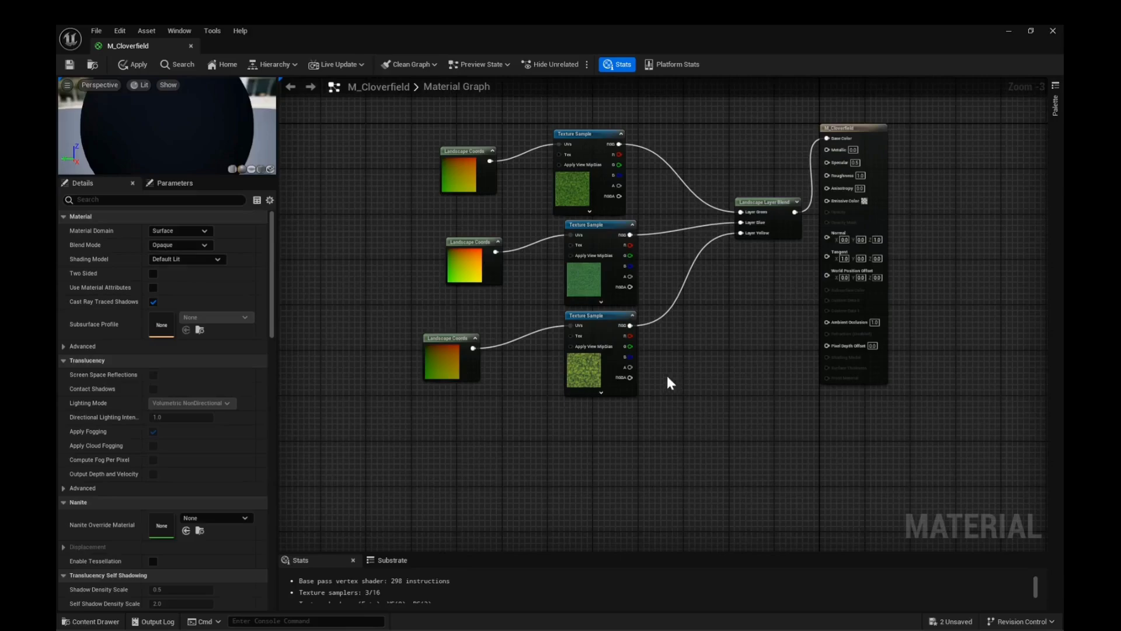
click(91, 622)
click(575, 469)
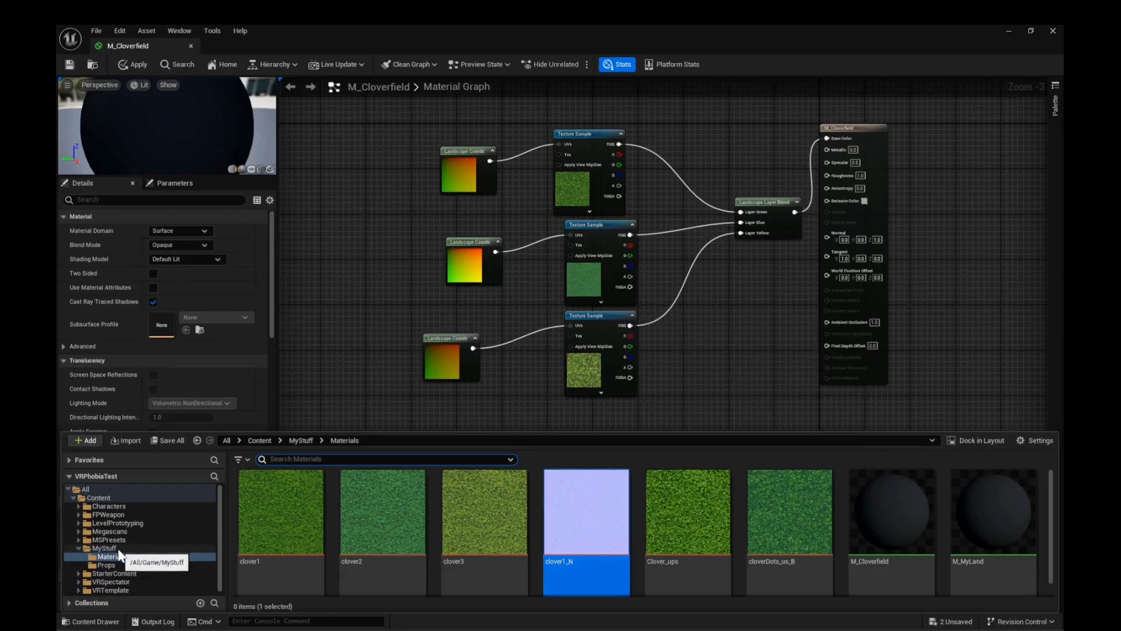
mouse_move(587, 530)
drag(587, 529, 520, 412)
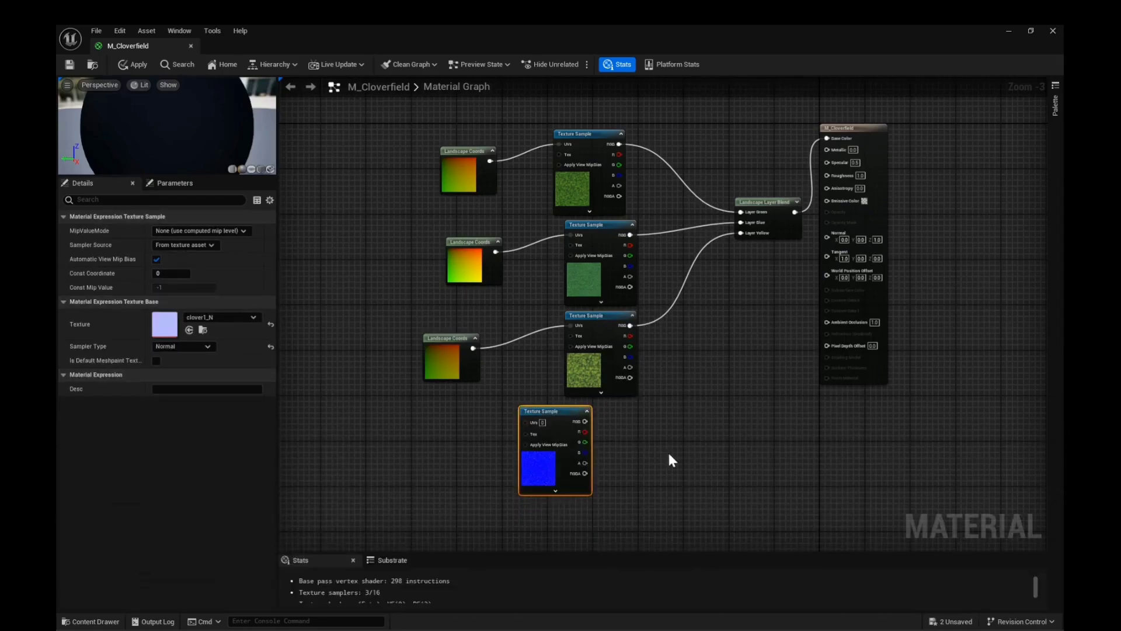
Create two copies of the clover1_N texture sample and stack all three below the color texture samples
right_drag(668, 453, 678, 431)
right_drag(543, 388, 601, 313)
key(ctrl+v)
drag(753, 438, 577, 417)
key(ctrl+v)
right_drag(769, 444, 771, 363)
drag(863, 355, 602, 429)
scroll(709, 312, down, 2)
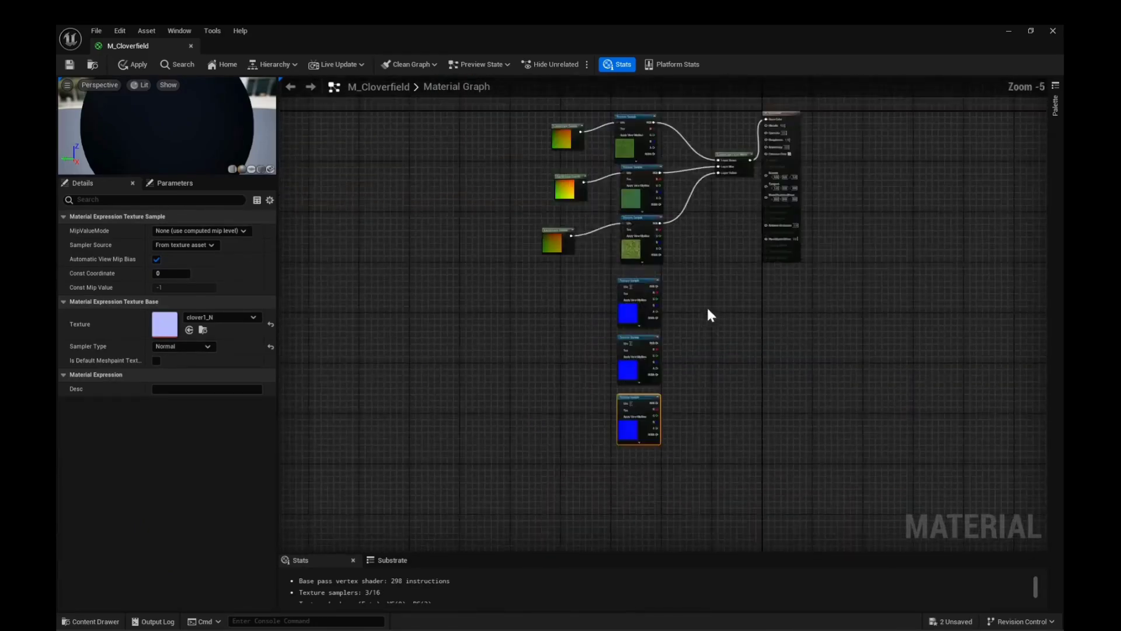
Duplicate the Landscape Layer Blend node and connect the three clover1_N samples' RGB outputs to its Green, Blue and Yellow layers
scroll(709, 312, up, 1)
click(752, 150)
key(ctrl+d)
drag(806, 296, 644, 327)
right_drag(714, 379, 724, 318)
scroll(725, 317, up, 1)
drag(633, 346, 723, 214)
right_drag(732, 348, 731, 321)
scroll(732, 321, up, 1)
drag(621, 440, 722, 187)
right_drag(743, 269, 750, 301)
scroll(749, 301, down, 3)
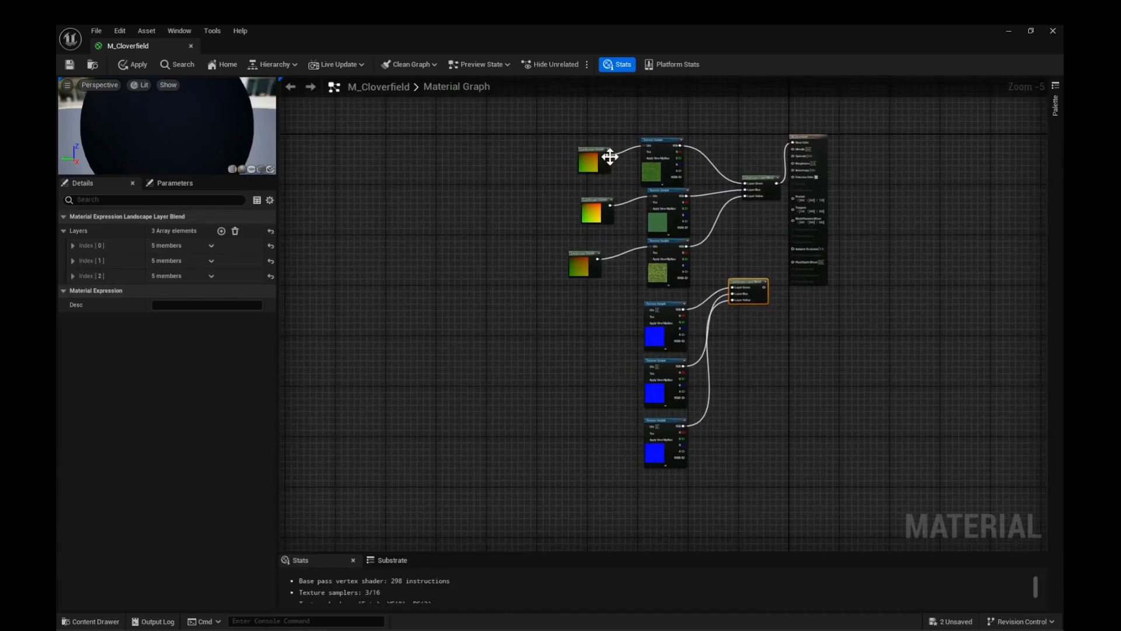
Connect each of the three Landscape Coords nodes to the UVs input of its matching clover1_N texture sample
drag(608, 156, 651, 310)
scroll(679, 389, up, 3)
right_drag(778, 283, 808, 353)
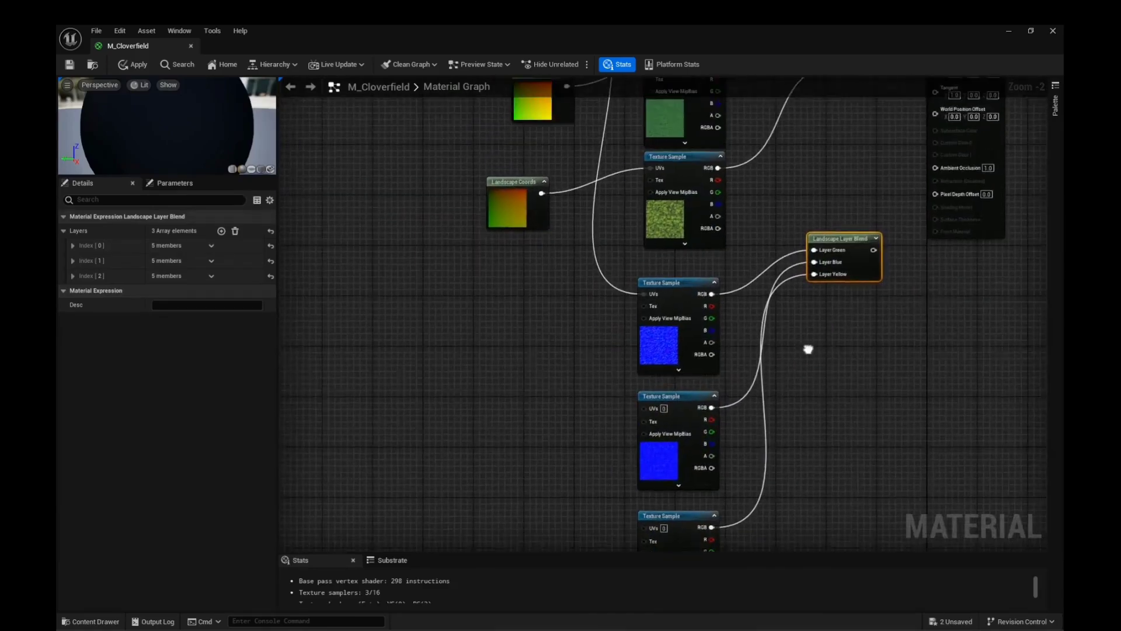
right_drag(577, 153, 578, 183)
drag(568, 120, 645, 441)
right_drag(823, 449, 776, 358)
scroll(810, 415, down, 2)
drag(594, 211, 659, 434)
Connect the second Landscape Layer Blend's output to the Normal input of M_Cloverfield
right_drag(861, 281, 765, 379)
scroll(846, 278, up, 2)
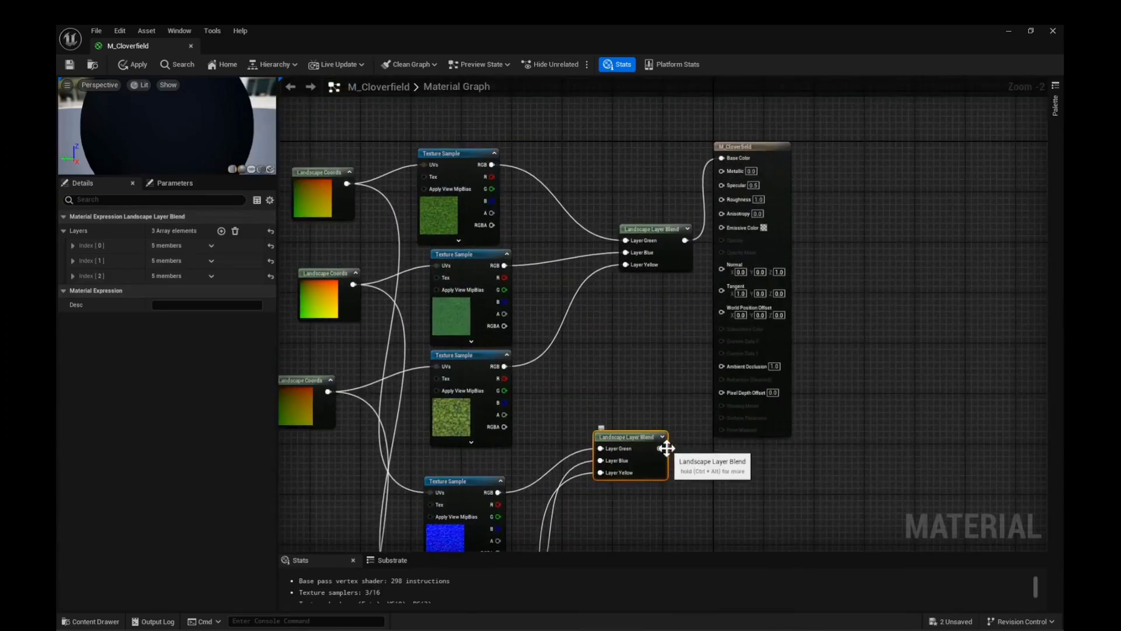
drag(660, 448, 722, 265)
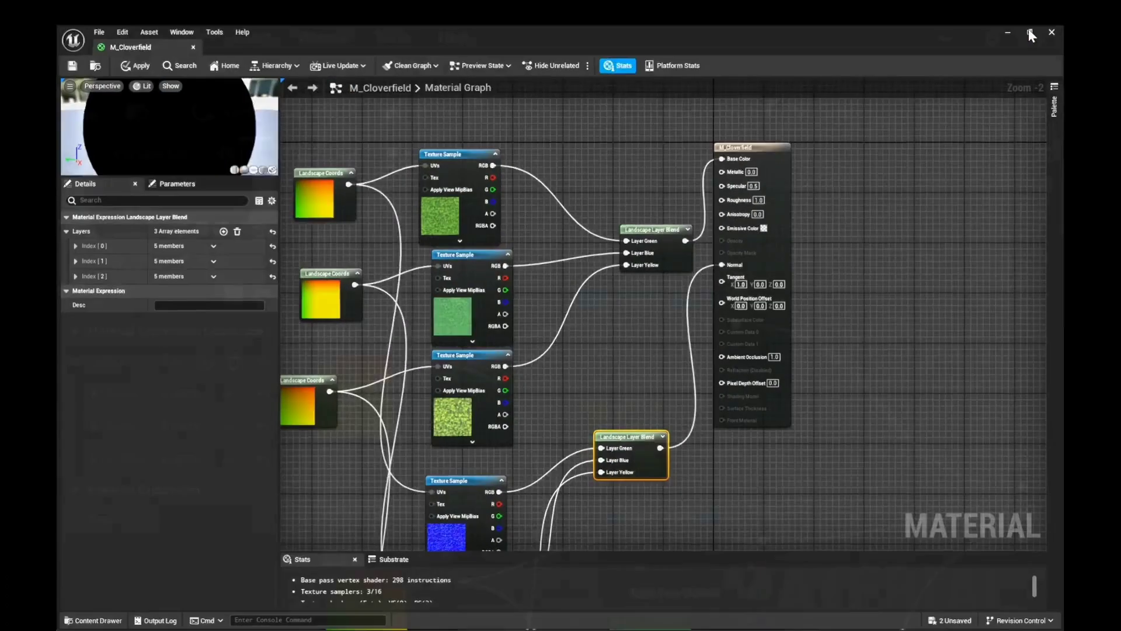
Shrink the material editor window, place it beside the landscape view, and apply the M_Cloverfield changes
click(1029, 31)
drag(620, 178, 753, 137)
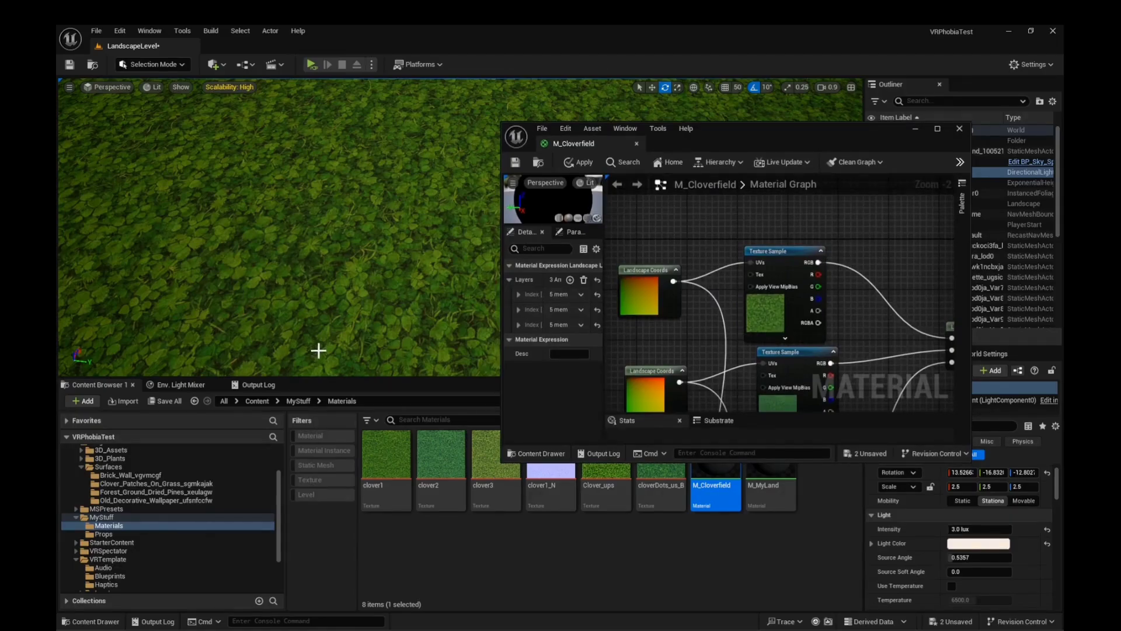
scroll(326, 295, up, 2)
click(573, 163)
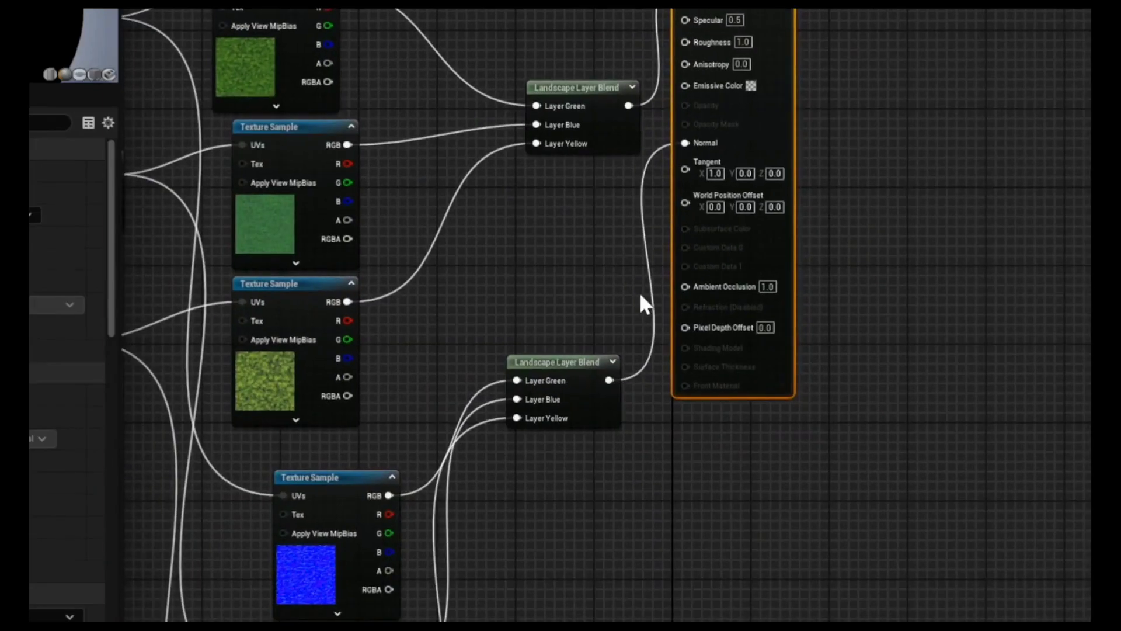
Disconnect the normal layer blend from M_Cloverfield's Normal input, then apply and save the material
alt+click(650, 279)
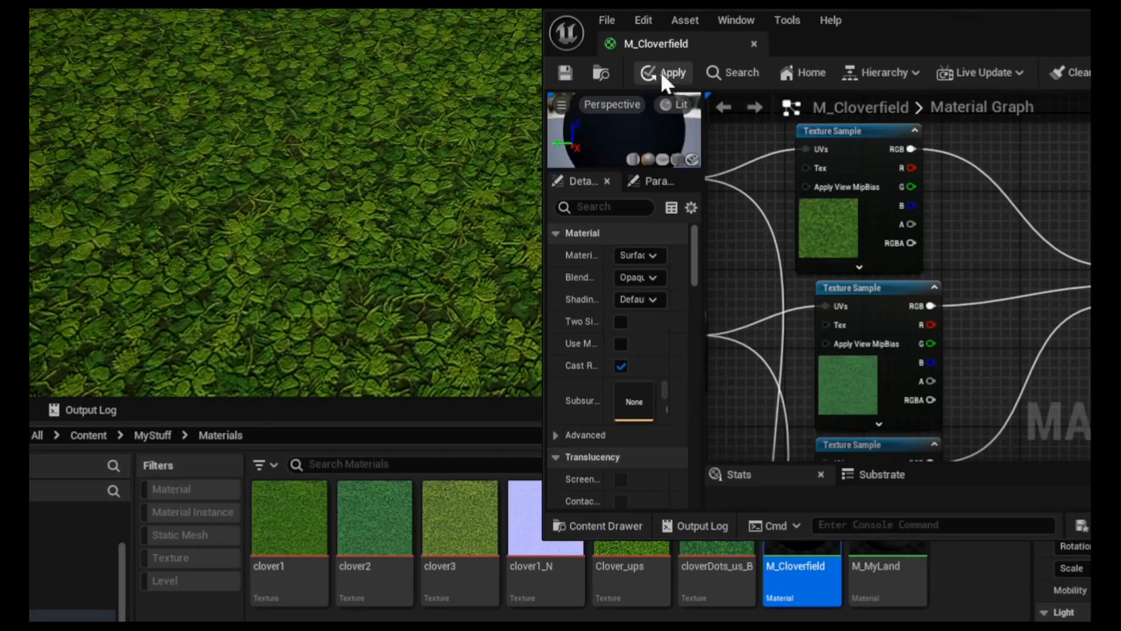
click(660, 72)
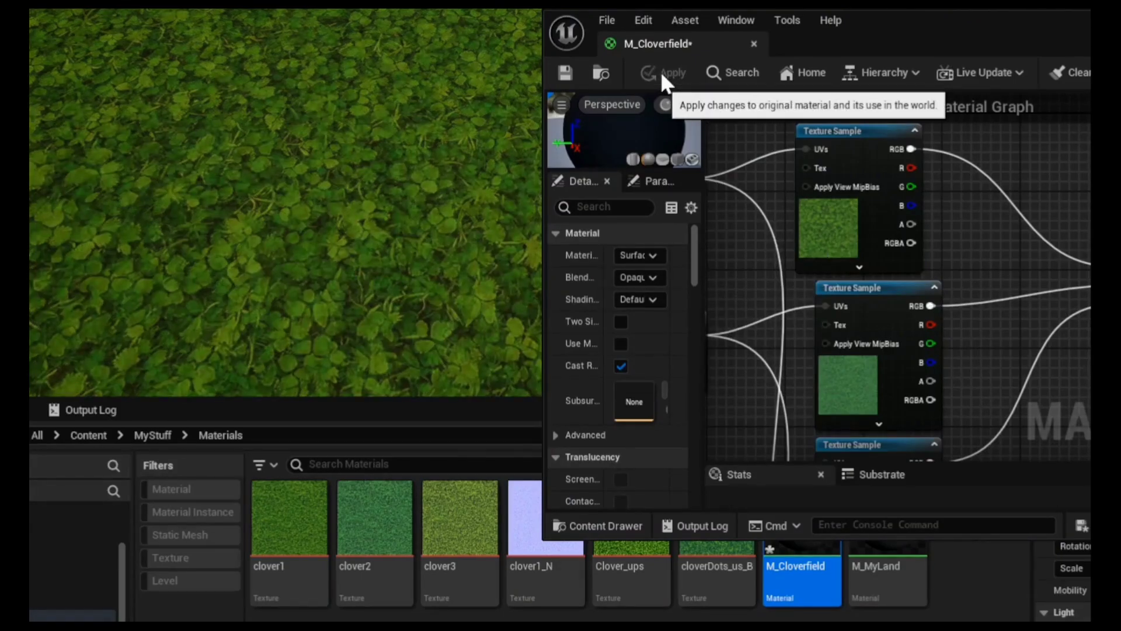
click(576, 68)
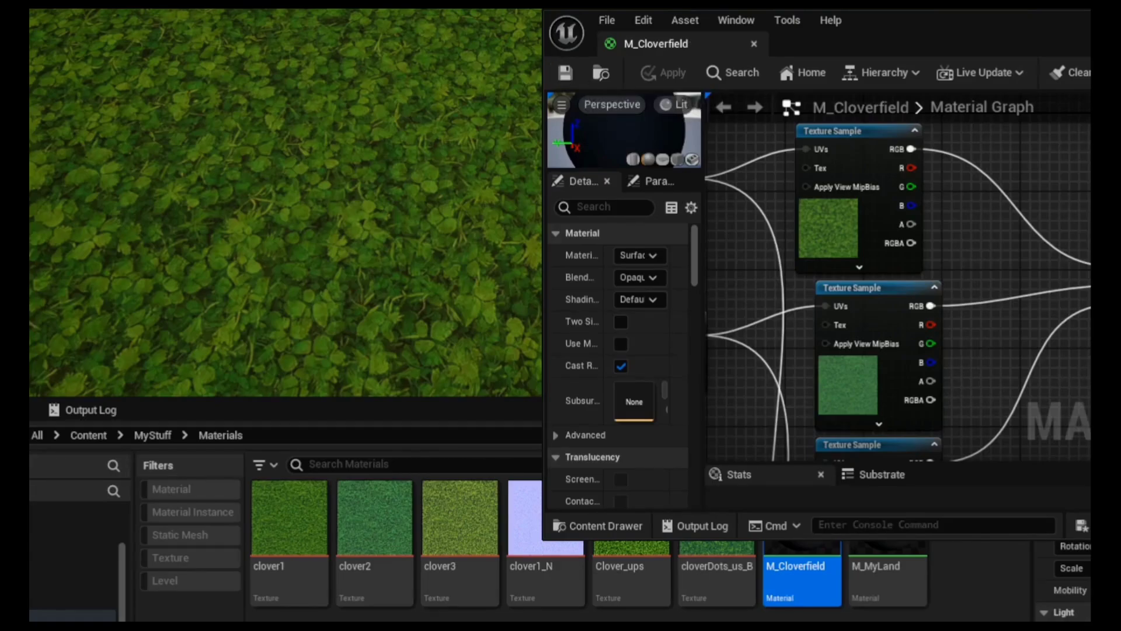